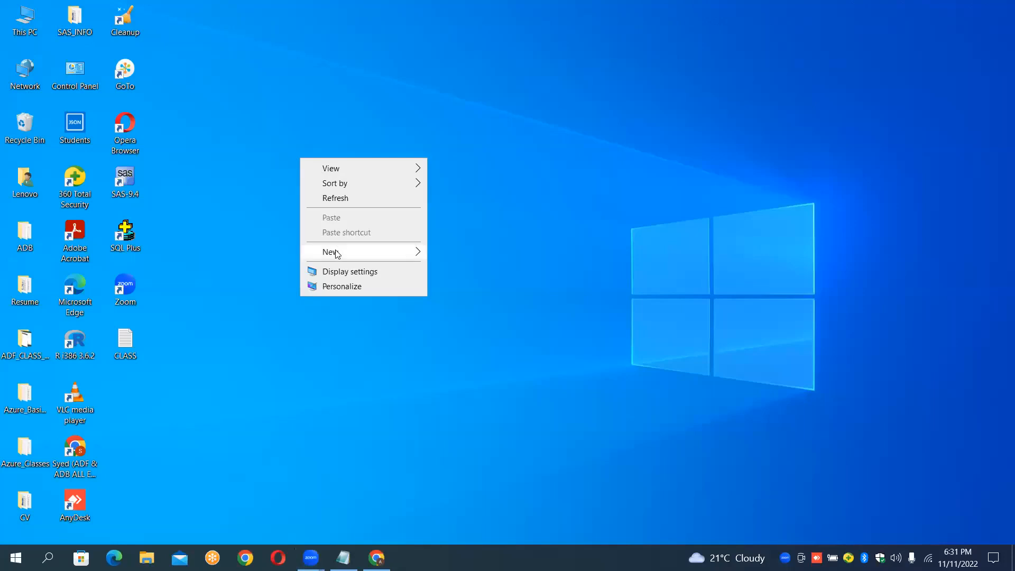
# Step: Create a new folder on the desktop named List_Of_Pipelines
pyautogui.click(412, 250)
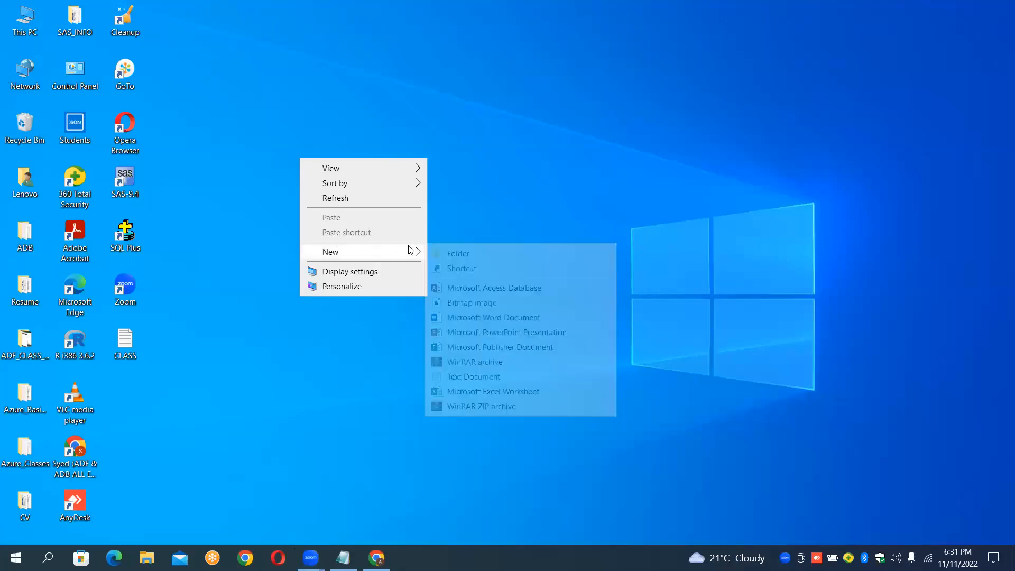
pyautogui.click(451, 256)
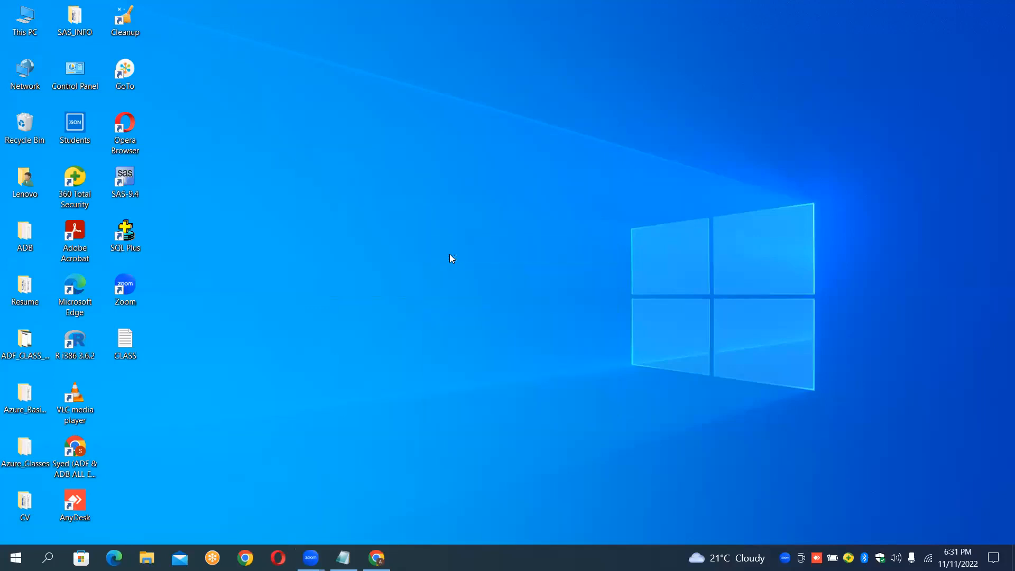
pyautogui.press('BackSpace')
pyautogui.write('List_Of')
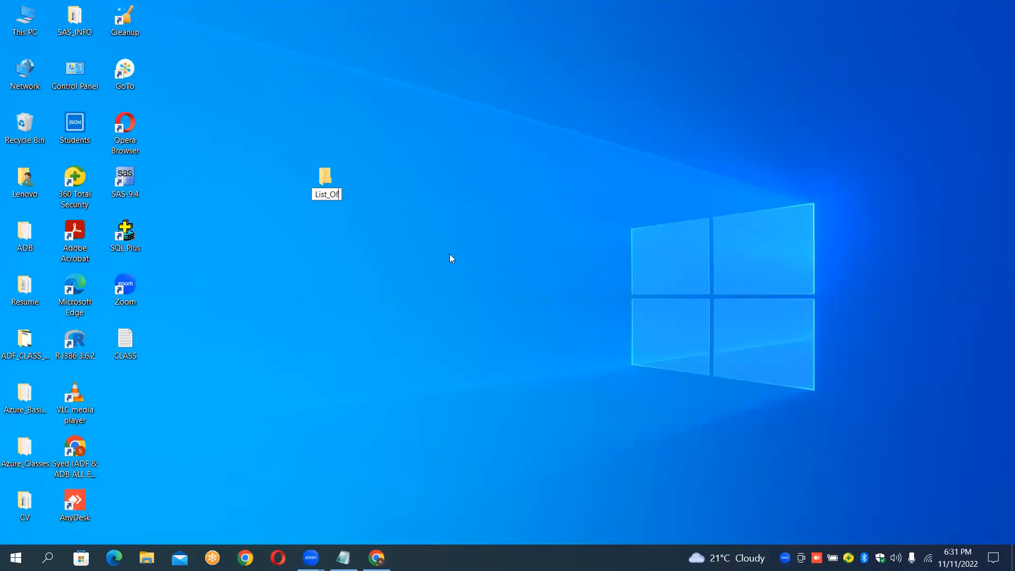
pyautogui.write('Pipelines')
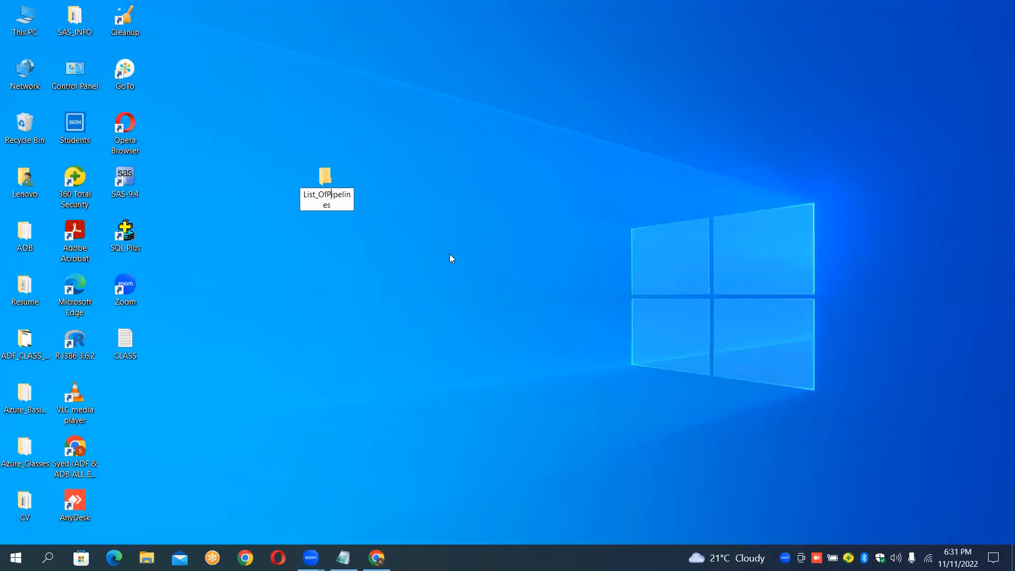
pyautogui.write('_')
pyautogui.press('Right')
pyautogui.press('Right')
pyautogui.press('Right')
pyautogui.press('Return')
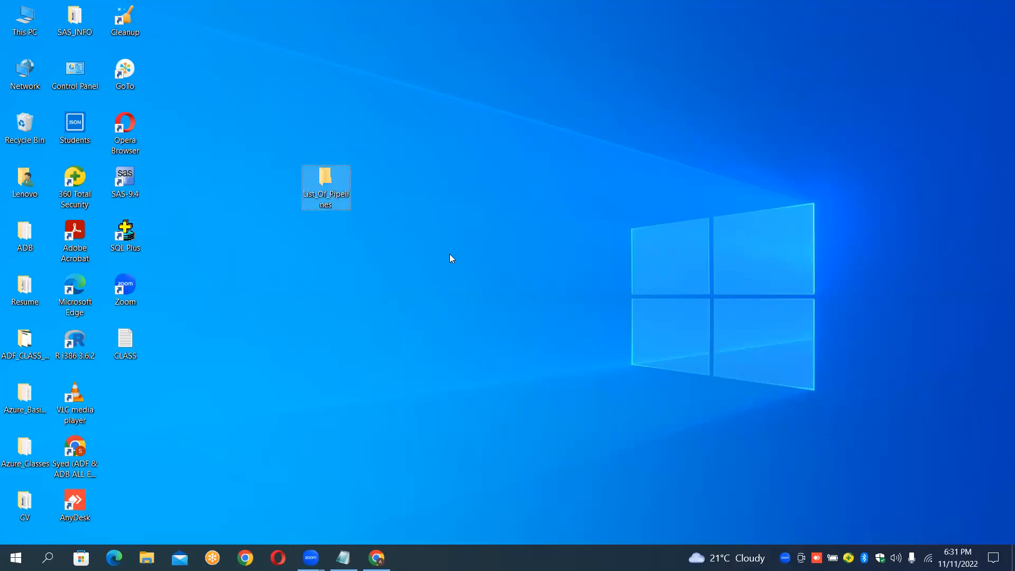
# Step: Open the List_Of_Pipelines folder and create a new Microsoft PowerPoint Presentation inside it
pyautogui.click(450, 255)
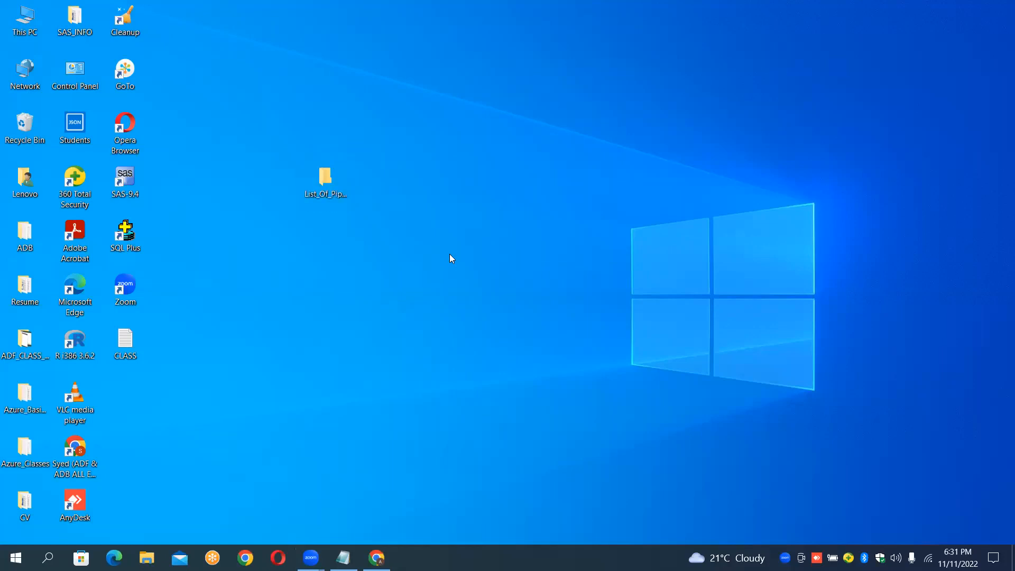
pyautogui.press('Return')
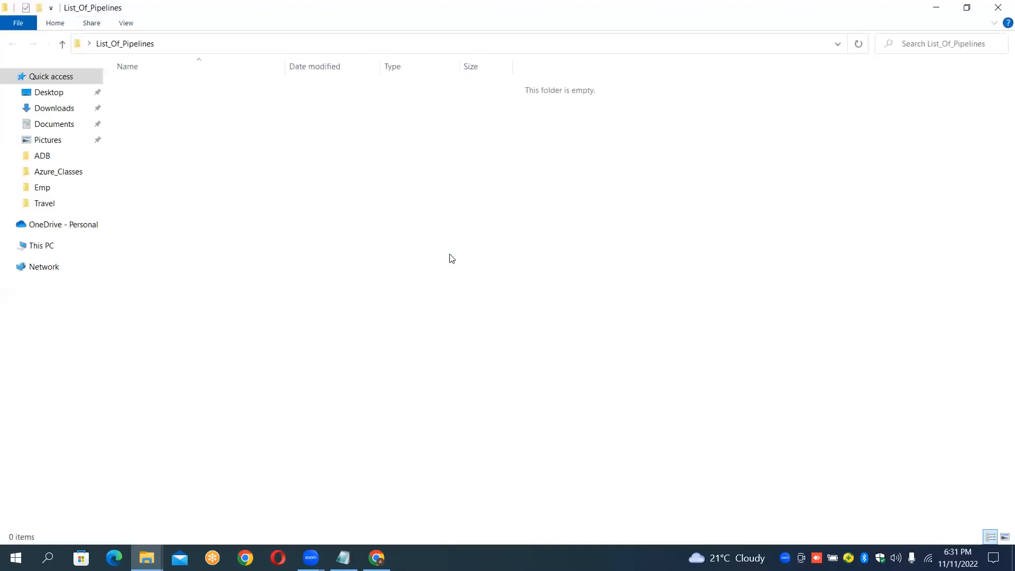
pyautogui.rightClick(281, 160)
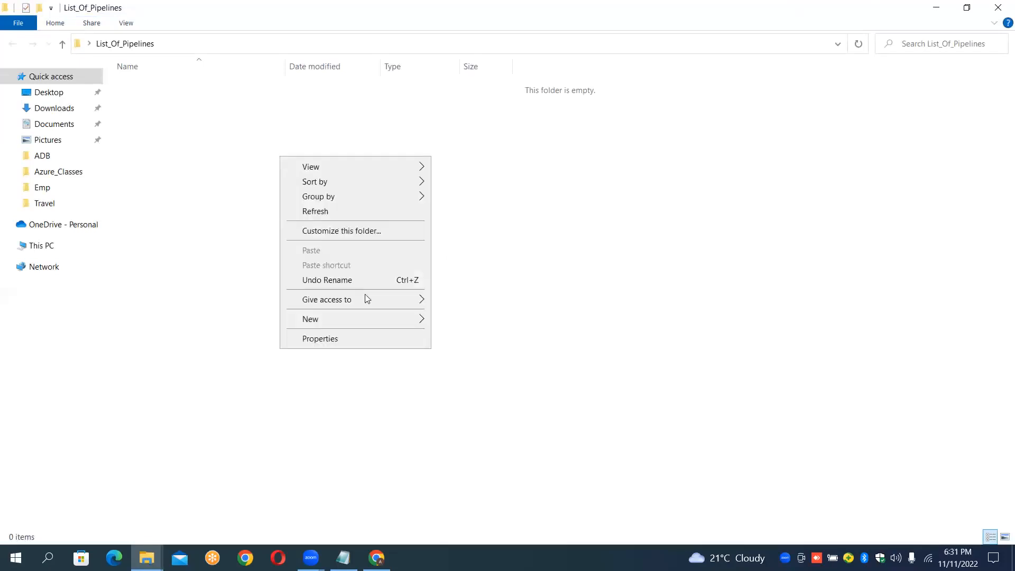
pyautogui.moveTo(340, 324)
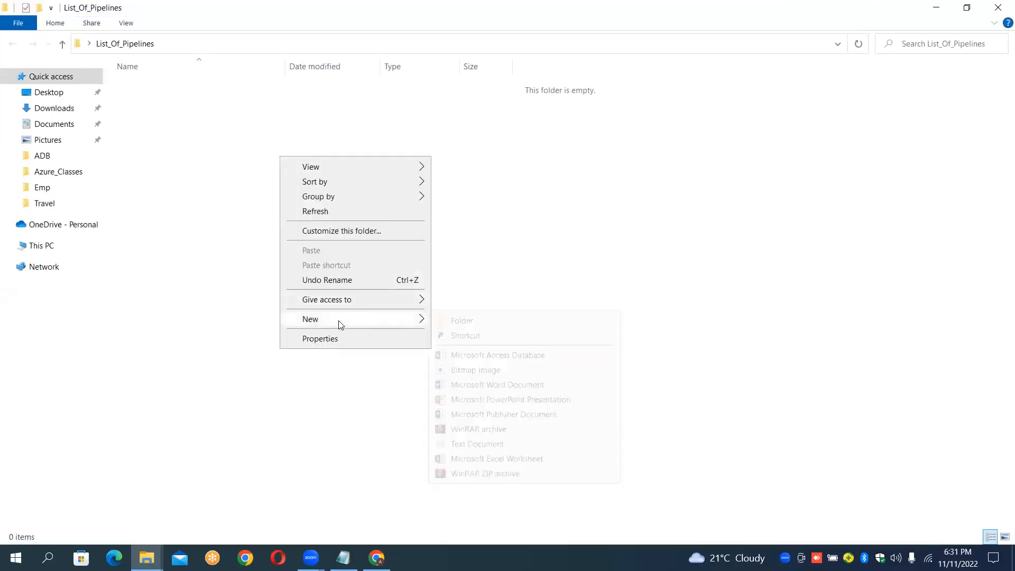
pyautogui.click(463, 404)
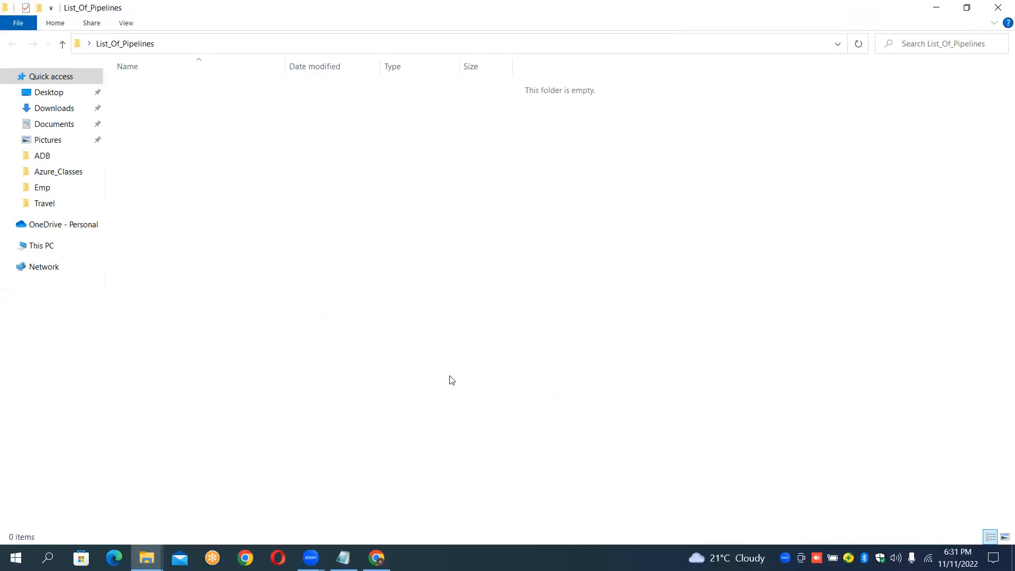
# Step: Add a new Text Document and a new Microsoft Excel Worksheet to the folder
pyautogui.rightClick(339, 255)
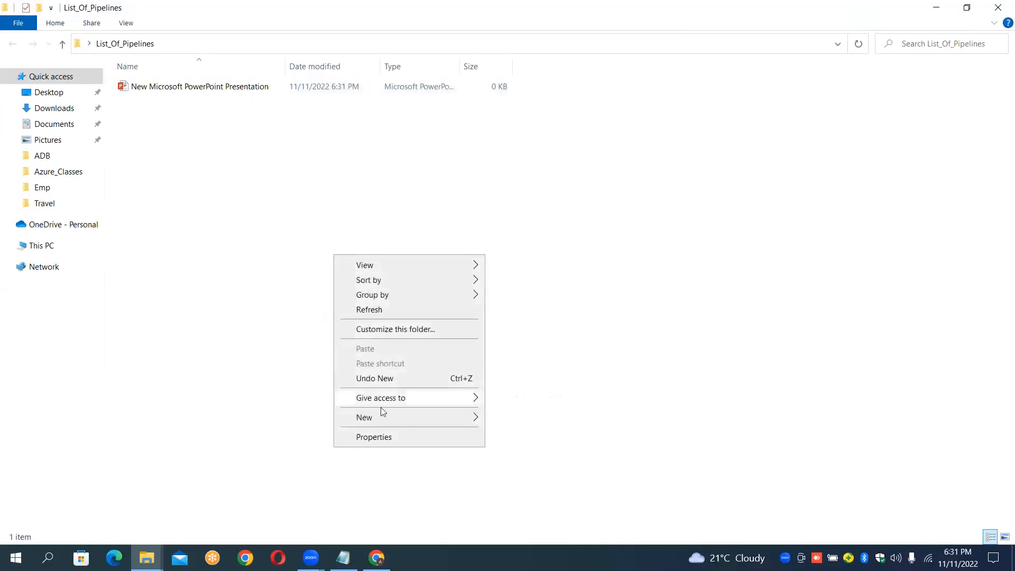
pyautogui.moveTo(381, 415)
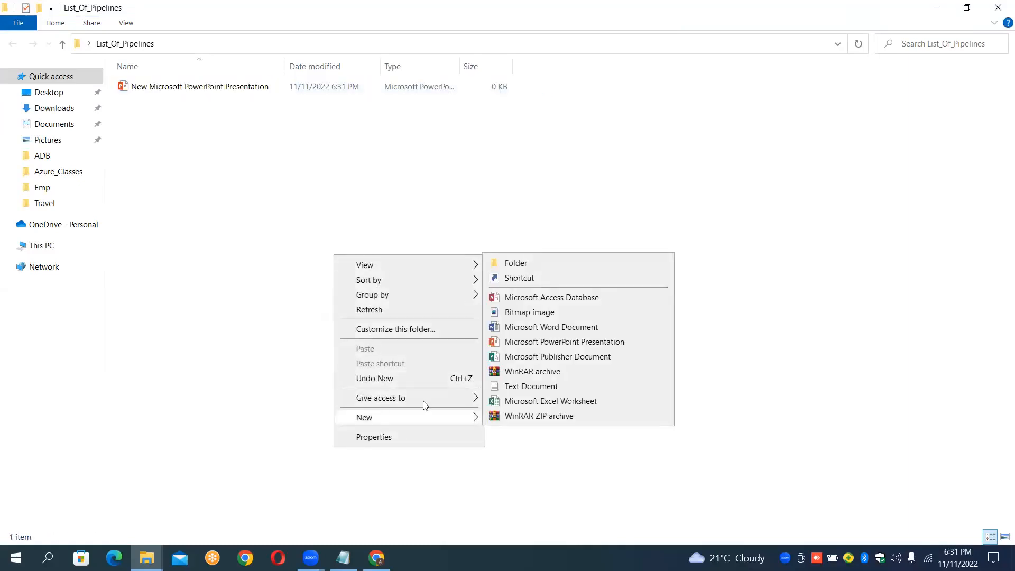
pyautogui.click(532, 387)
pyautogui.rightClick(338, 254)
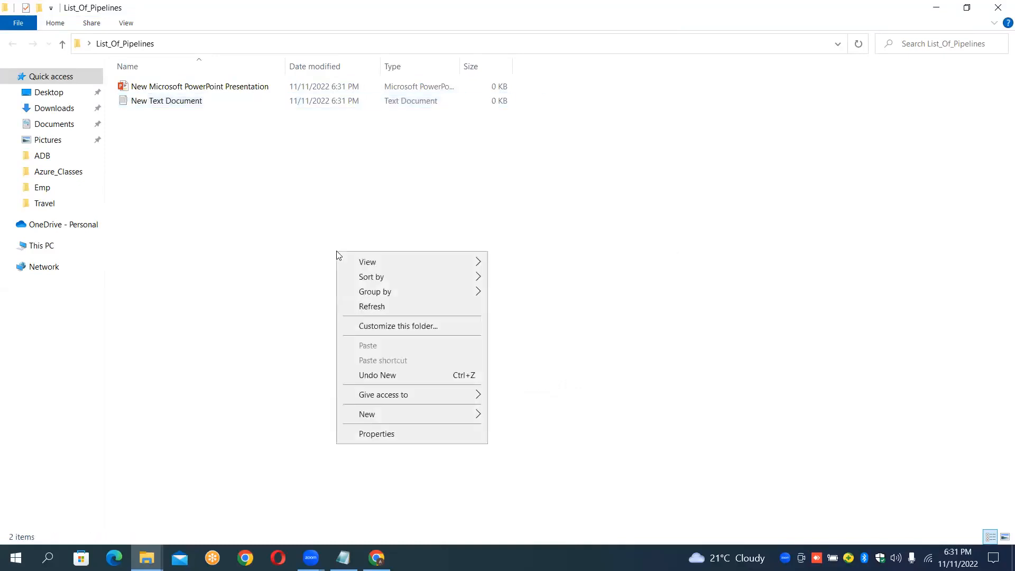
pyautogui.moveTo(410, 414)
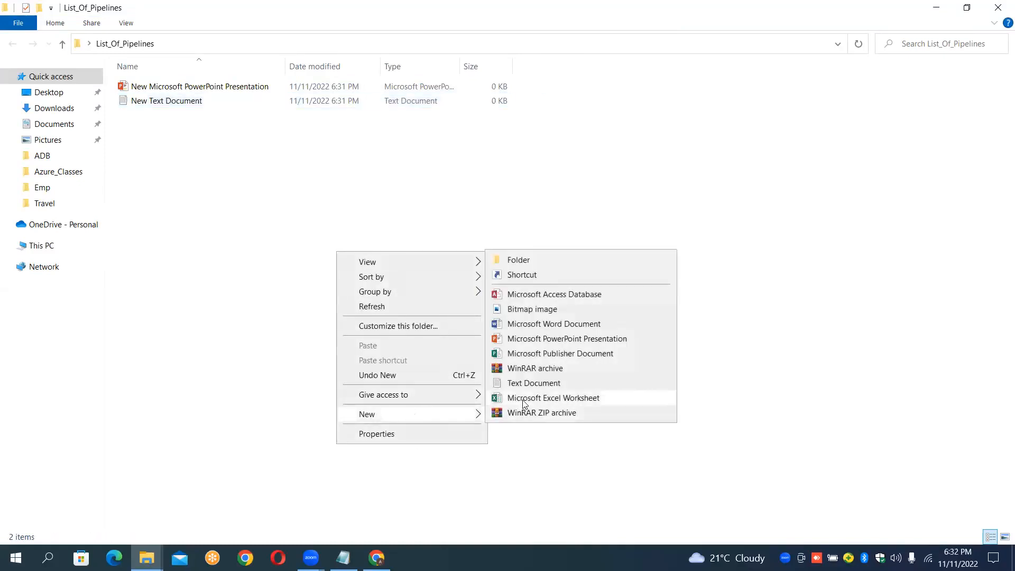
pyautogui.click(524, 402)
# Step: Add a new Microsoft Access Database and a new Microsoft Publisher Document to the folder
pyautogui.rightClick(346, 290)
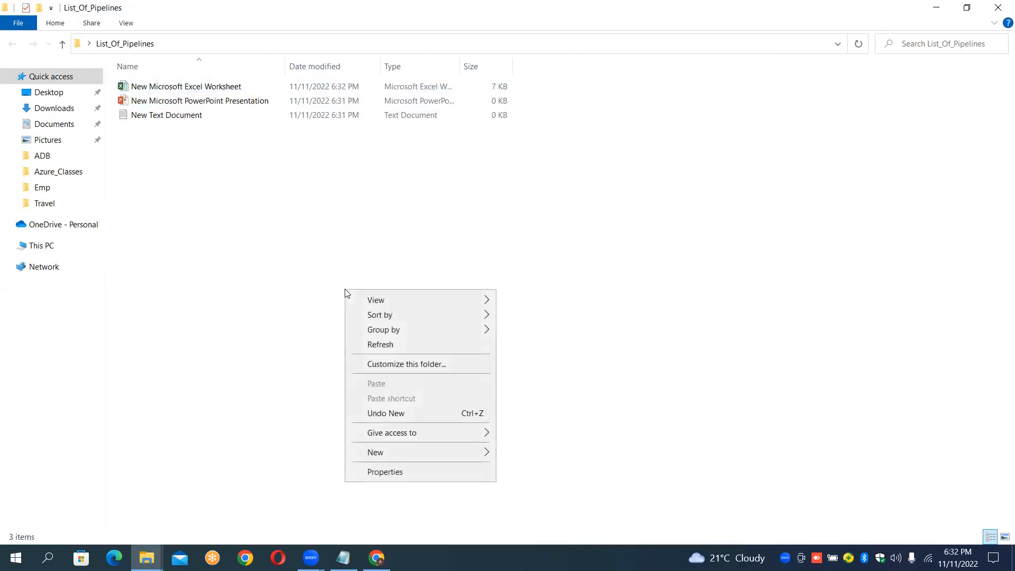
pyautogui.moveTo(396, 456)
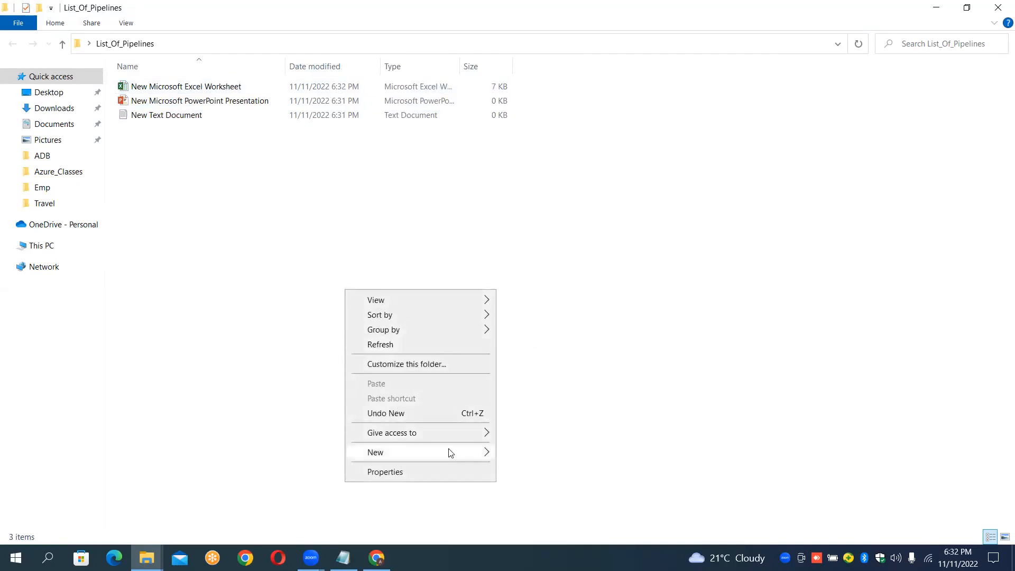
pyautogui.click(585, 333)
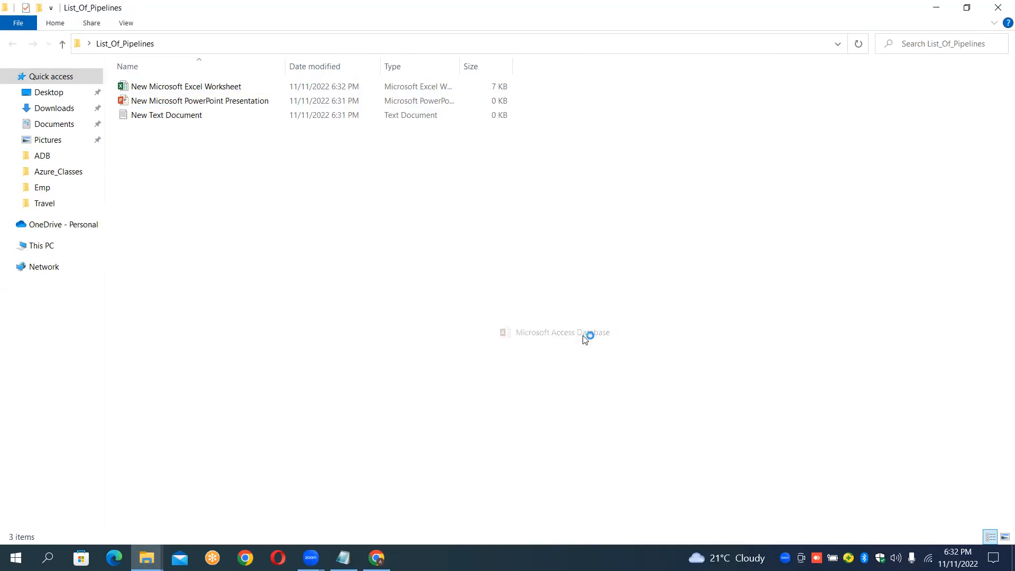
pyautogui.click(583, 336)
pyautogui.rightClick(583, 337)
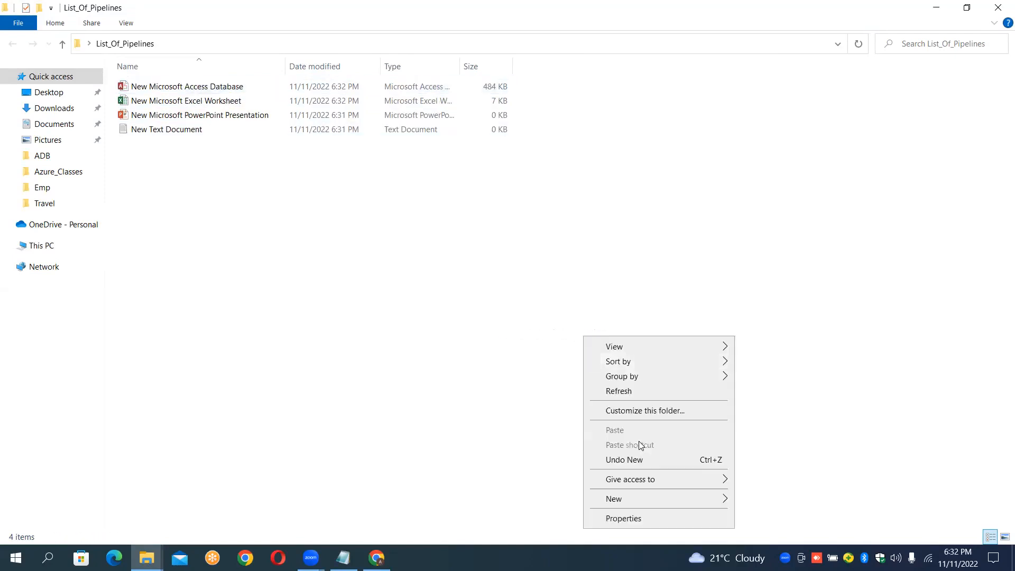
pyautogui.moveTo(640, 499)
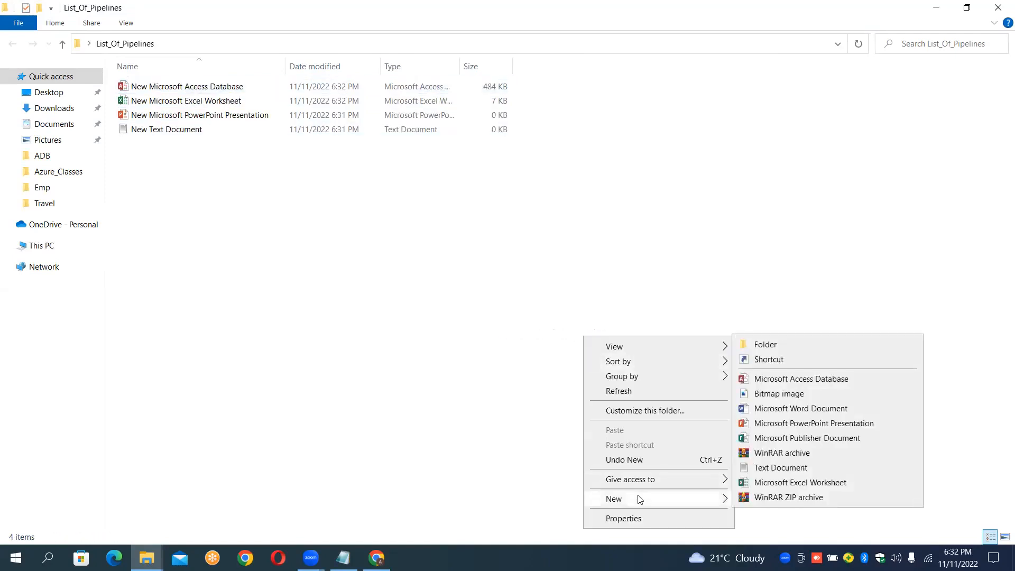
pyautogui.click(773, 442)
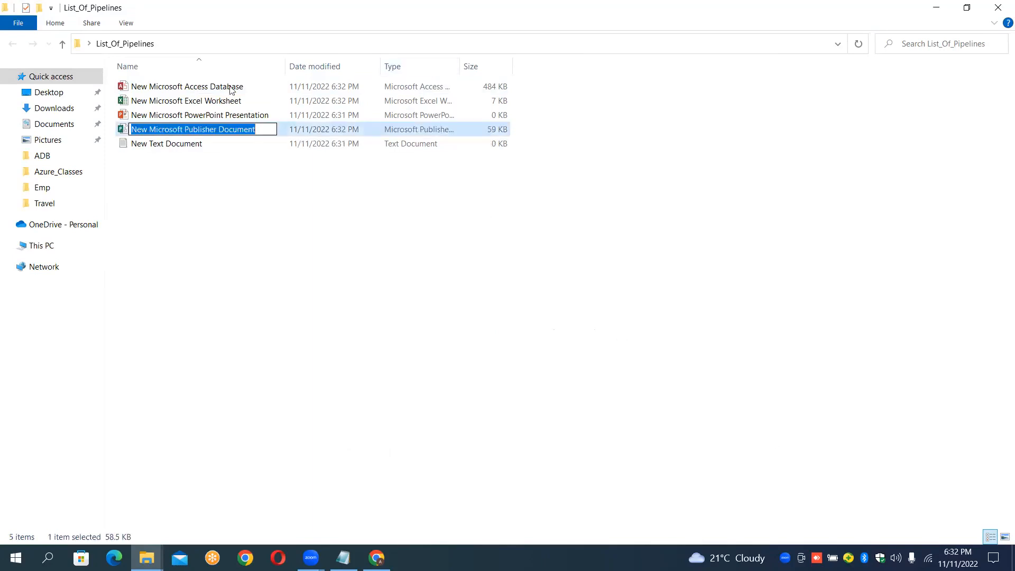
pyautogui.click(271, 222)
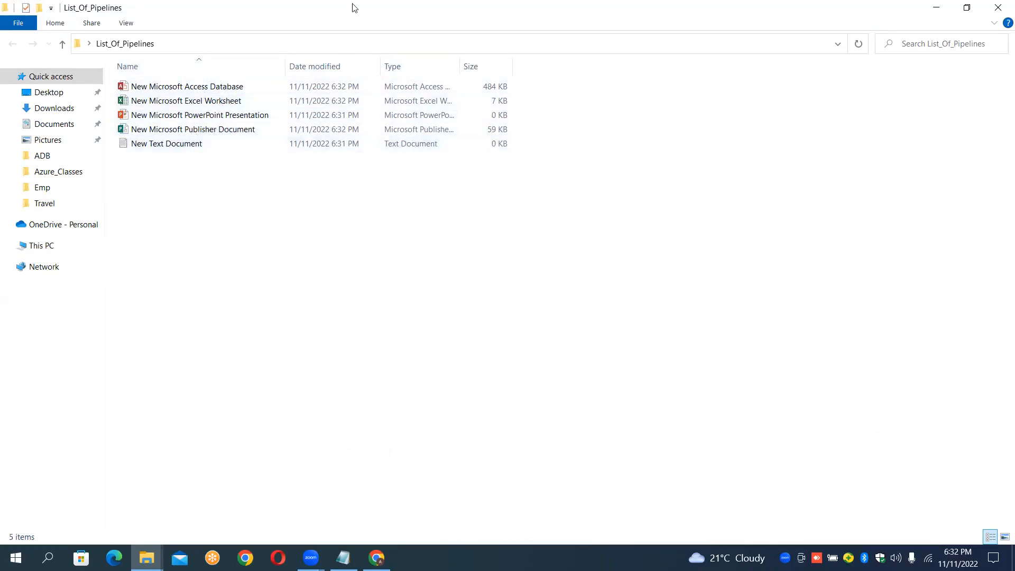
# Step: Close the folder window and try to permanently delete the List_Of_Pipelines folder, cancelling the confirmation
pyautogui.click(1001, 8)
pyautogui.click(323, 191)
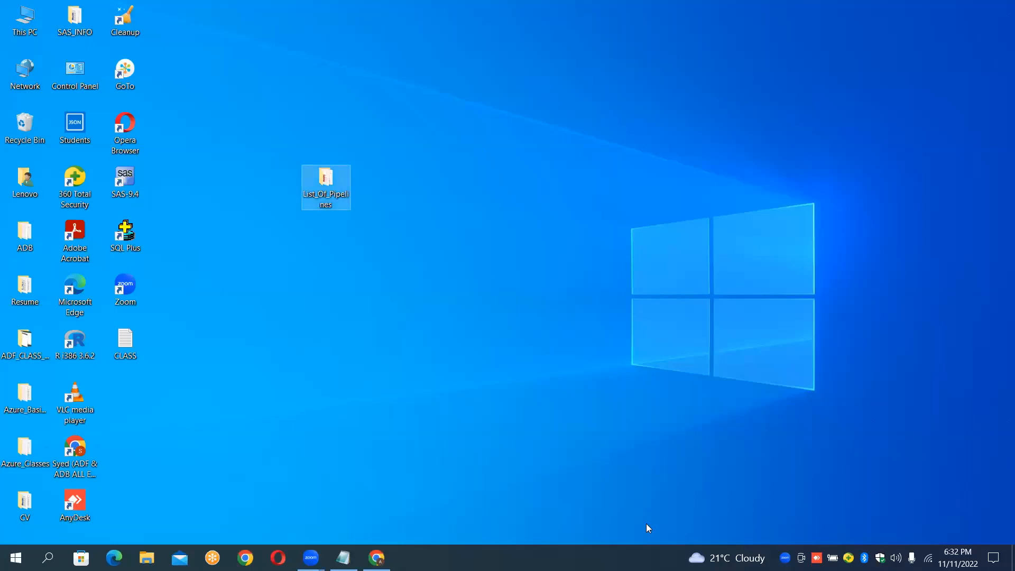
pyautogui.doubleClick(323, 192)
pyautogui.click(325, 196)
pyautogui.doubleClick(323, 196)
pyautogui.hotkey('shift', 'Delete')
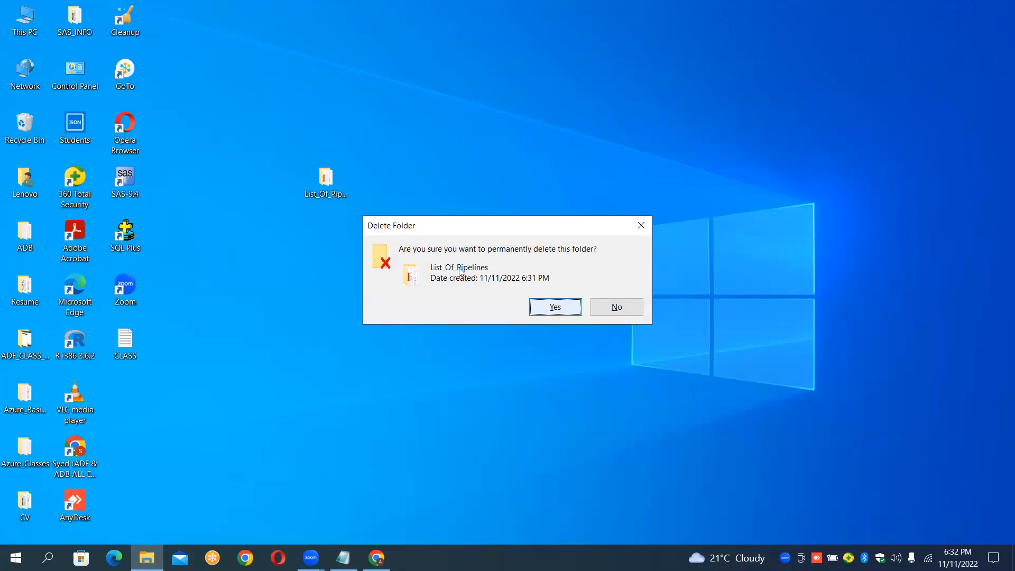
pyautogui.click(641, 226)
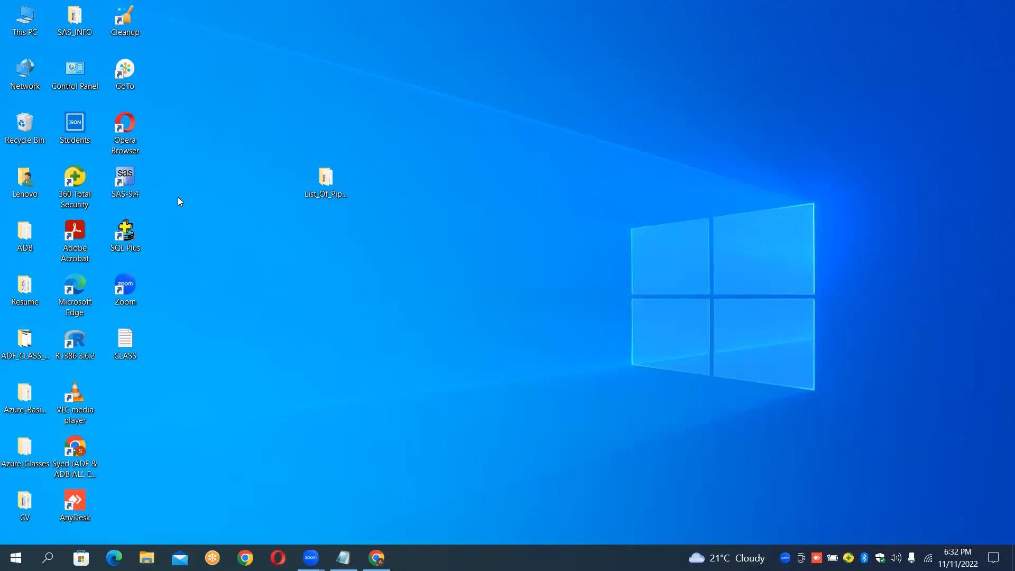
# Step: Reopen the List_Of_Pipelines folder to review its files, close it, and delete the folder from the desktop
pyautogui.doubleClick(320, 184)
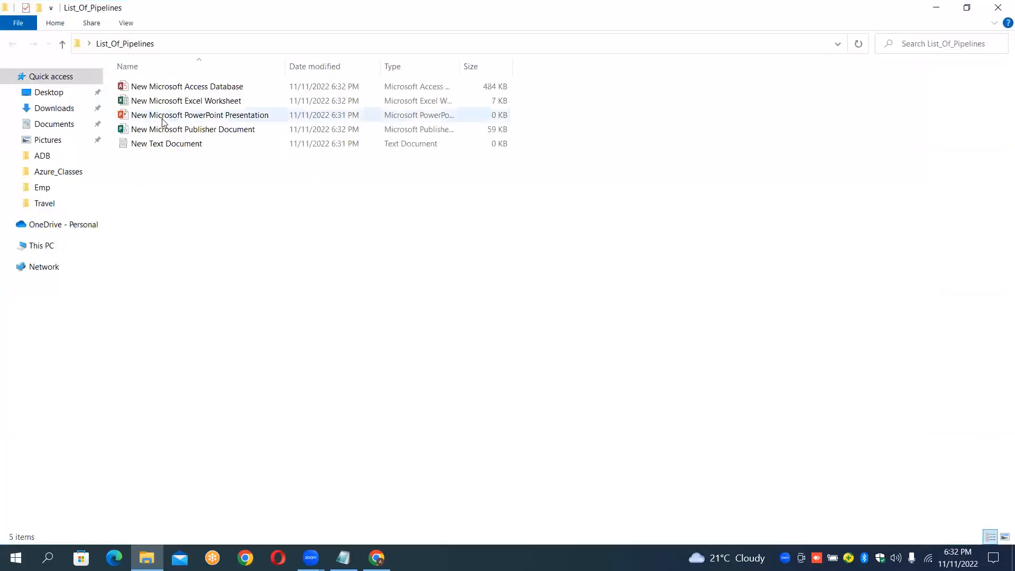
pyautogui.click(999, 9)
pyautogui.click(320, 184)
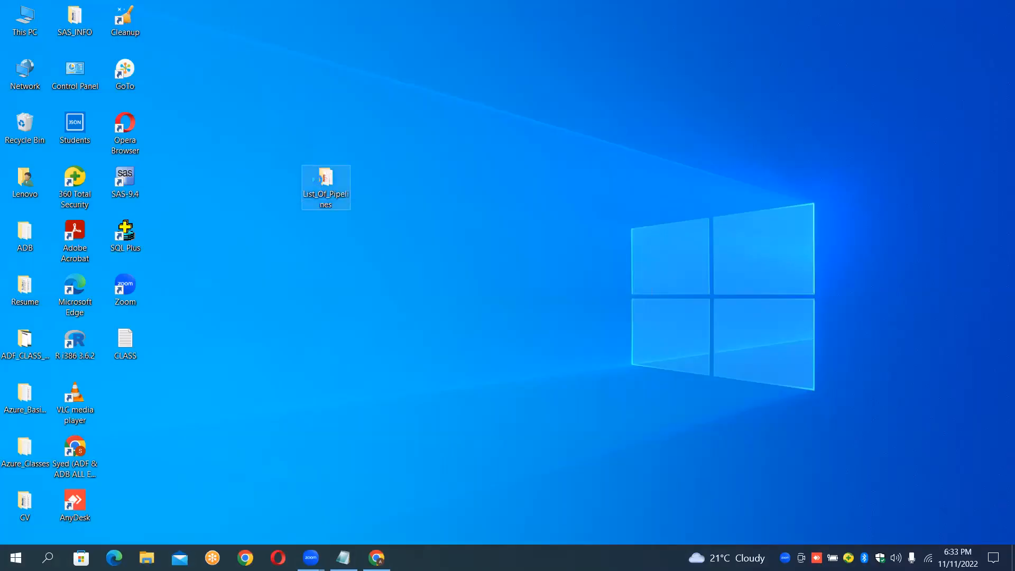
pyautogui.rightClick(320, 184)
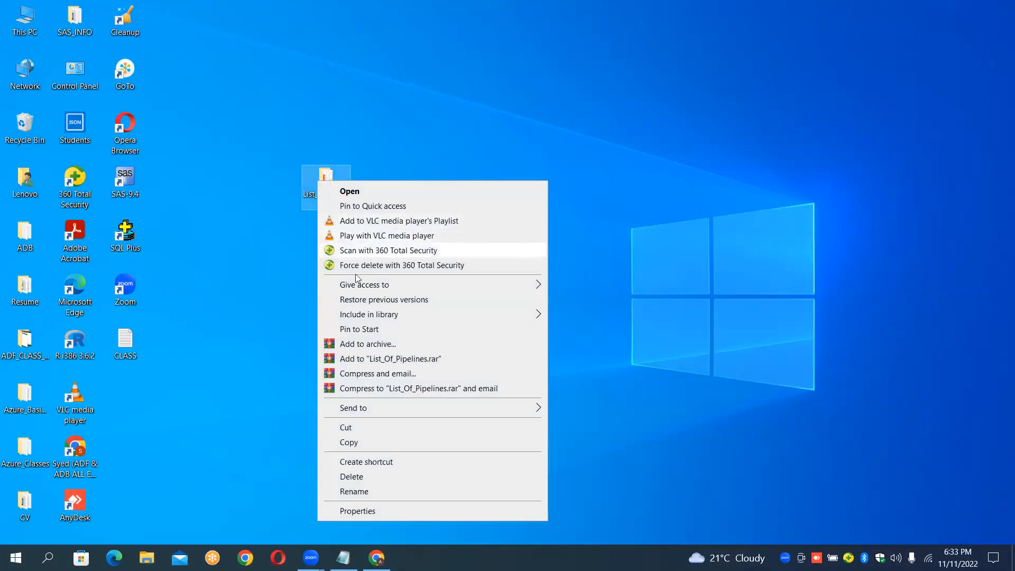
pyautogui.click(353, 478)
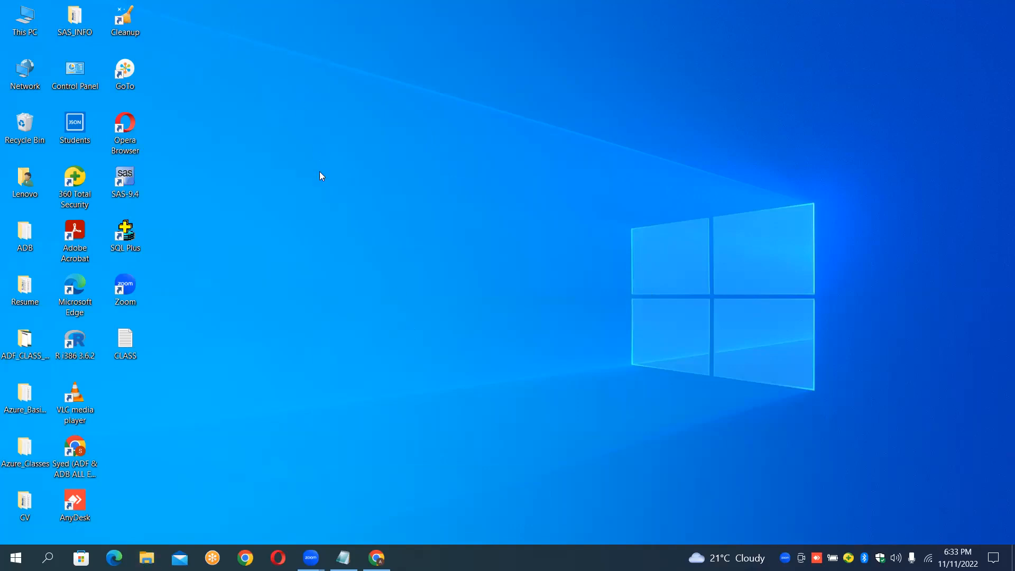
# Step: Switch to the Notepad case-study notes and append "---->" after "Create Resource Group" on the Step1 line
pyautogui.click(377, 557)
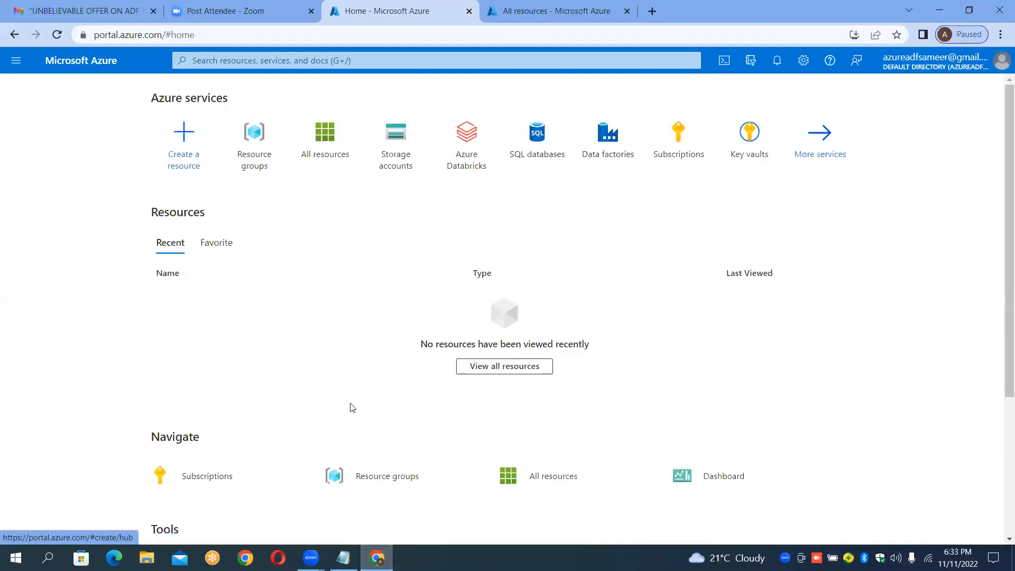
pyautogui.click(343, 558)
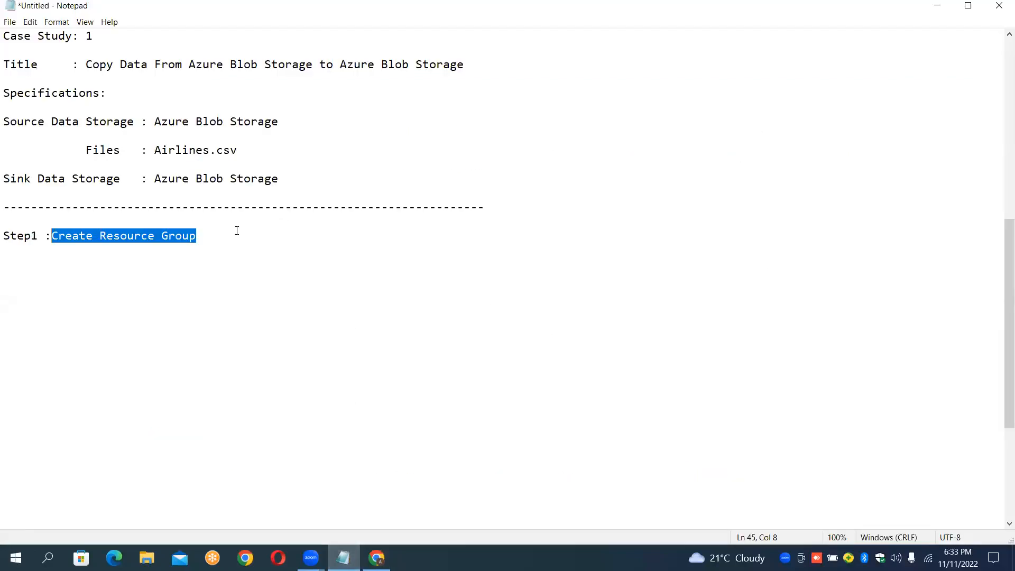
pyautogui.click(237, 231)
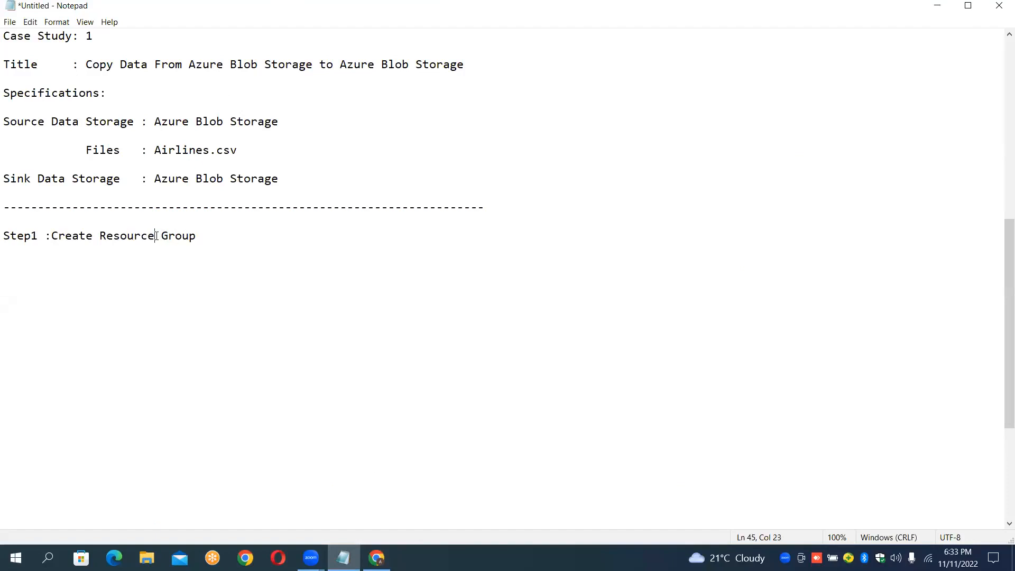
pyautogui.hotkey('shift', 'Left')
pyautogui.hotkey('shift', 'Left')
pyautogui.hotkey('shift', 'Left')
pyautogui.hotkey('shift', 'Left')
pyautogui.hotkey('shift', 'Left')
pyautogui.hotkey('shift', 'Left')
pyautogui.hotkey('shift', 'Left')
pyautogui.hotkey('shift', 'Left')
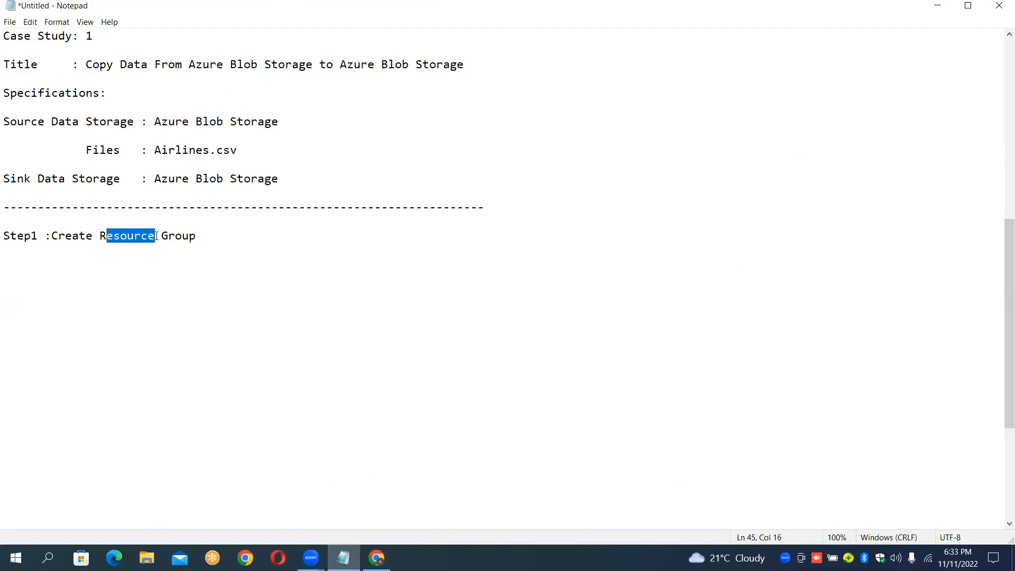
pyautogui.click(157, 236)
pyautogui.press('Right')
pyautogui.press('Right')
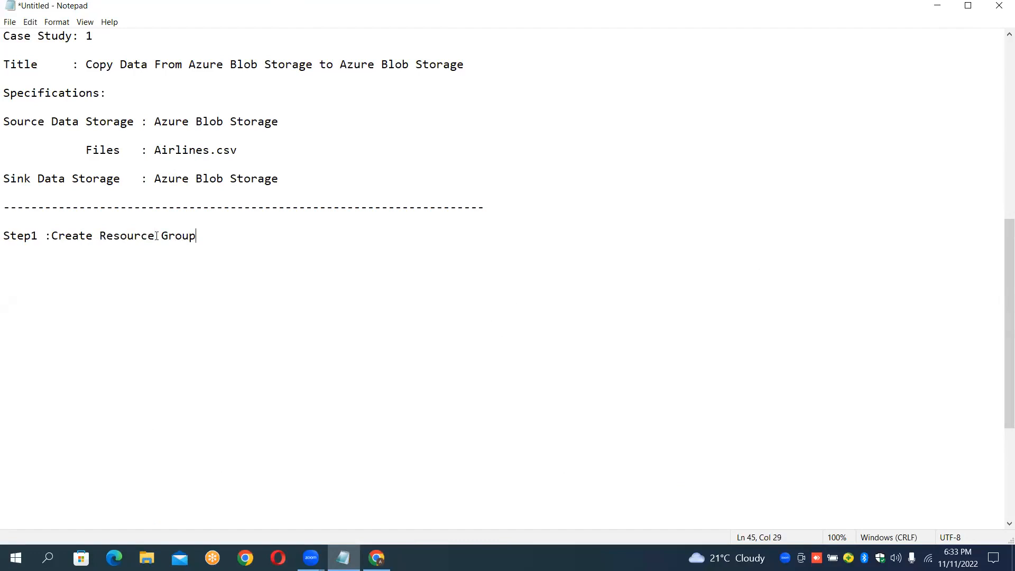
pyautogui.write('---->')
# Step: Highlight the Resource Group text on the Step1 line for emphasis
pyautogui.press('Left')
pyautogui.press('Left')
pyautogui.press('Left')
pyautogui.press('Left')
pyautogui.press('Left')
pyautogui.hotkey('shift', 'Left')
pyautogui.hotkey('shift', 'Left')
pyautogui.hotkey('shift', 'Left')
pyautogui.hotkey('shift', 'Left')
pyautogui.hotkey('shift', 'Left')
pyautogui.hotkey('shift', 'Left')
pyautogui.hotkey('shift', 'Left')
pyautogui.hotkey('shift', 'Left')
pyautogui.hotkey('shift', 'Left')
pyautogui.hotkey('shift', 'Left')
pyautogui.hotkey('shift', 'Left')
pyautogui.hotkey('shift', 'Left')
pyautogui.hotkey('shift', 'Left')
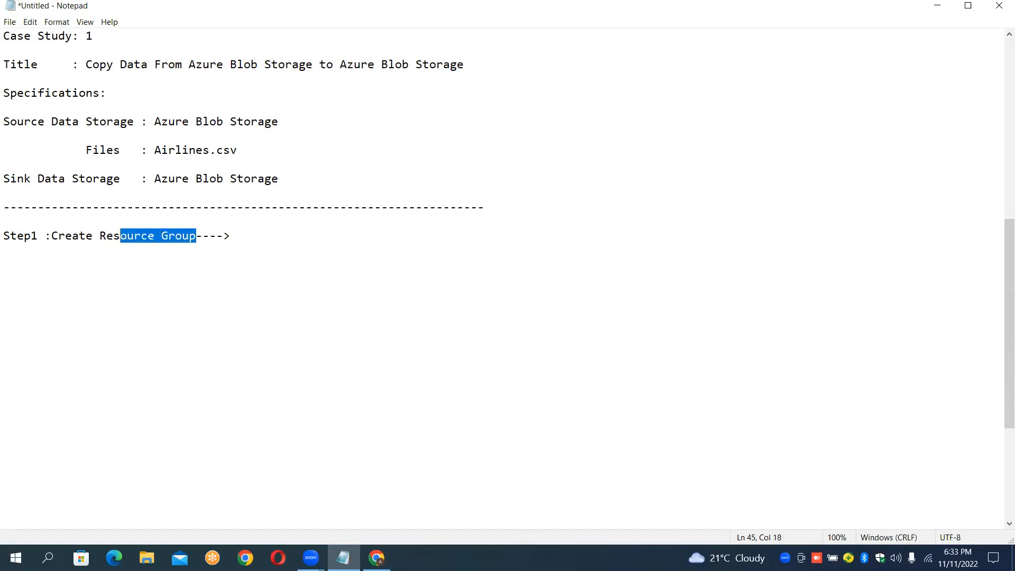
pyautogui.hotkey('shift', 'Left')
pyautogui.press('Right')
pyautogui.press('Right')
pyautogui.press('Right')
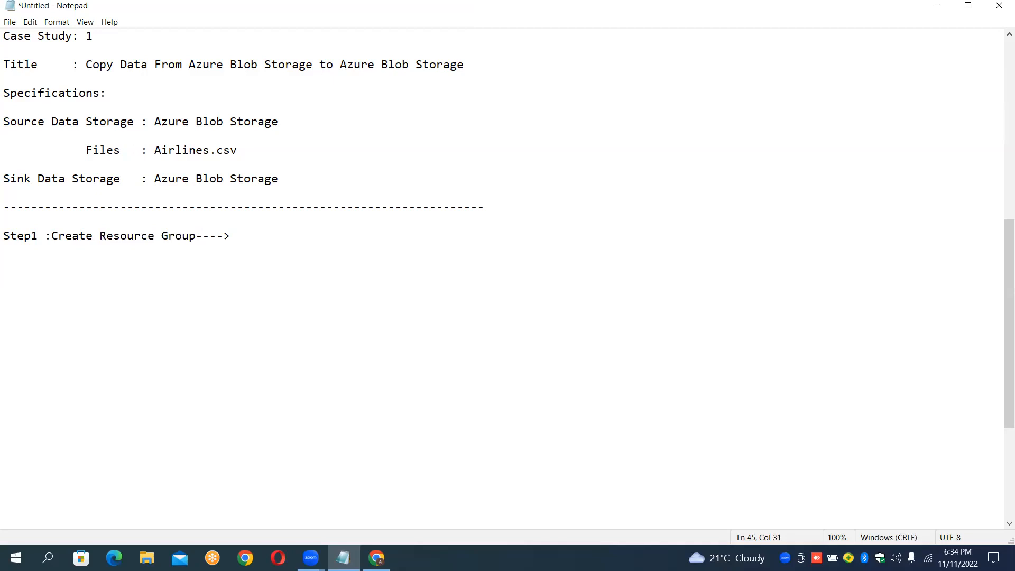
# Step: Append "(Main Folder)--->" after the arrow on the Step1 line of the case-study notes
pyautogui.write('(Main Folder)--->')
# Step: Start creating a new Azure resource group and name it BlobToBlobCopyRG
pyautogui.click(376, 558)
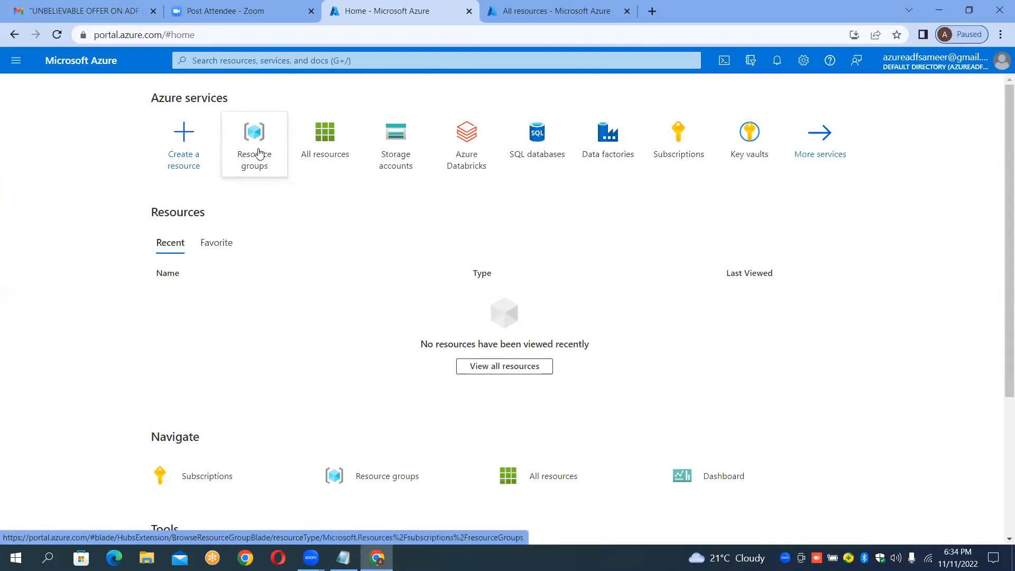
pyautogui.moveTo(250, 169)
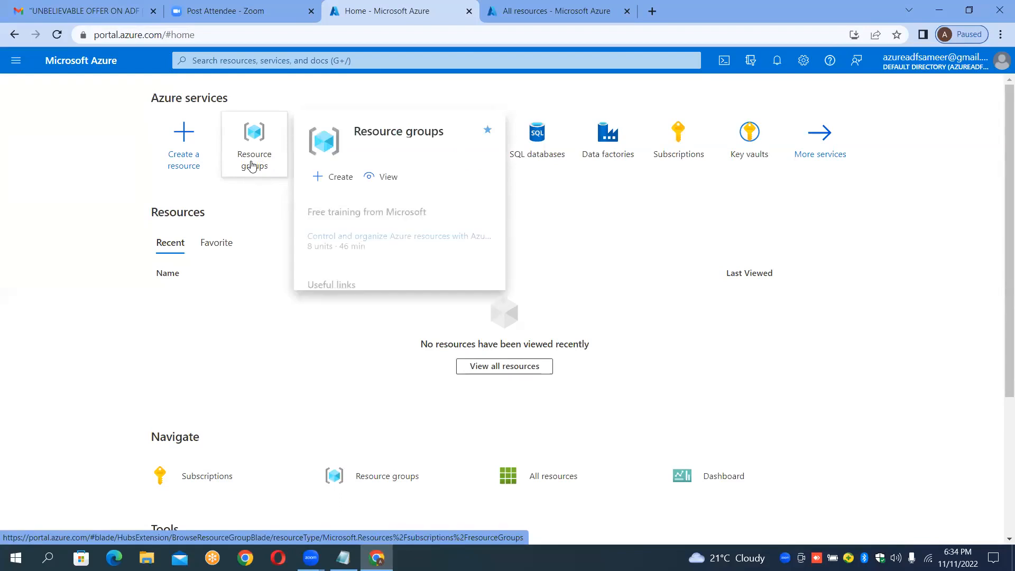
pyautogui.click(251, 166)
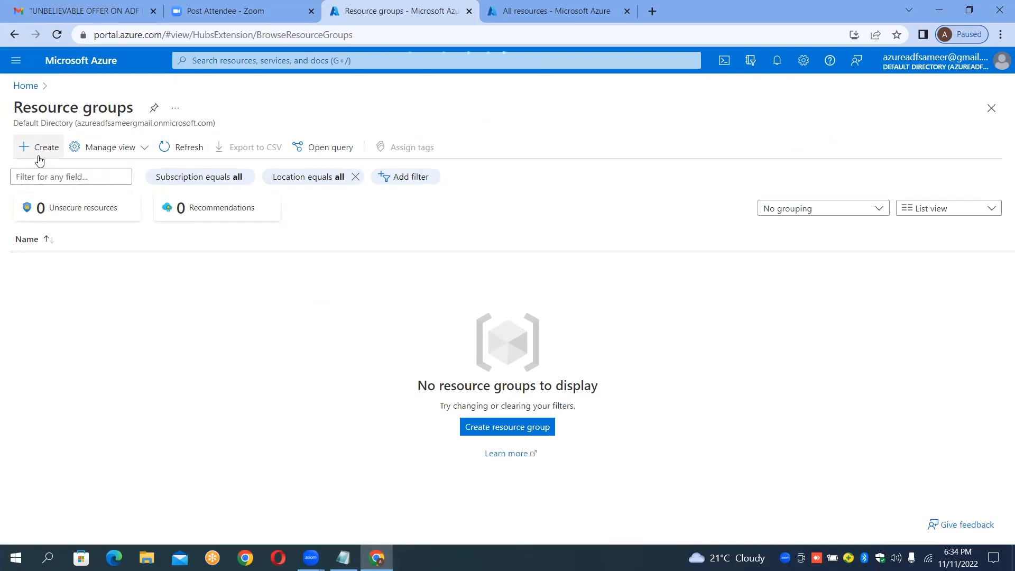
pyautogui.click(39, 159)
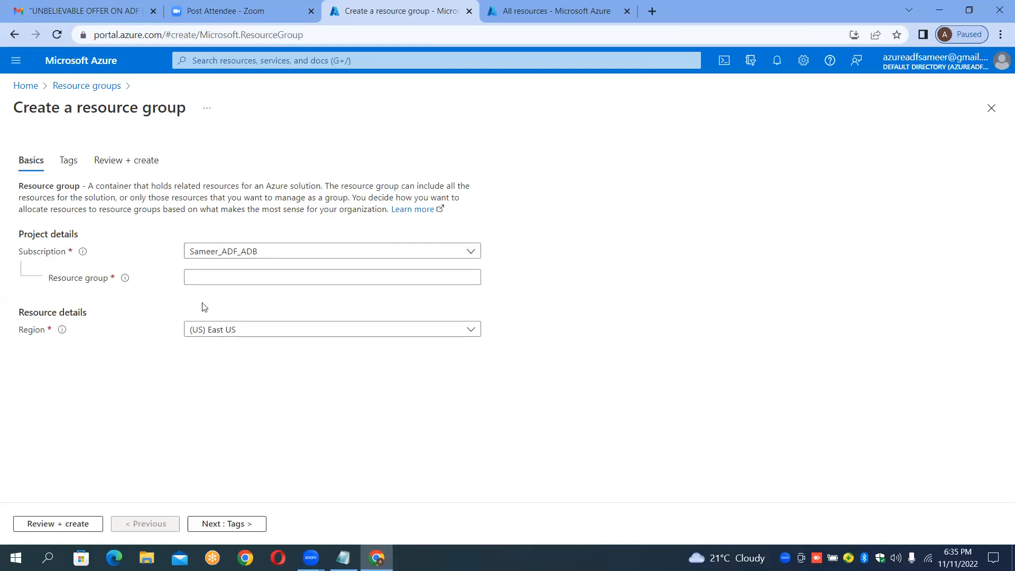
pyautogui.click(208, 282)
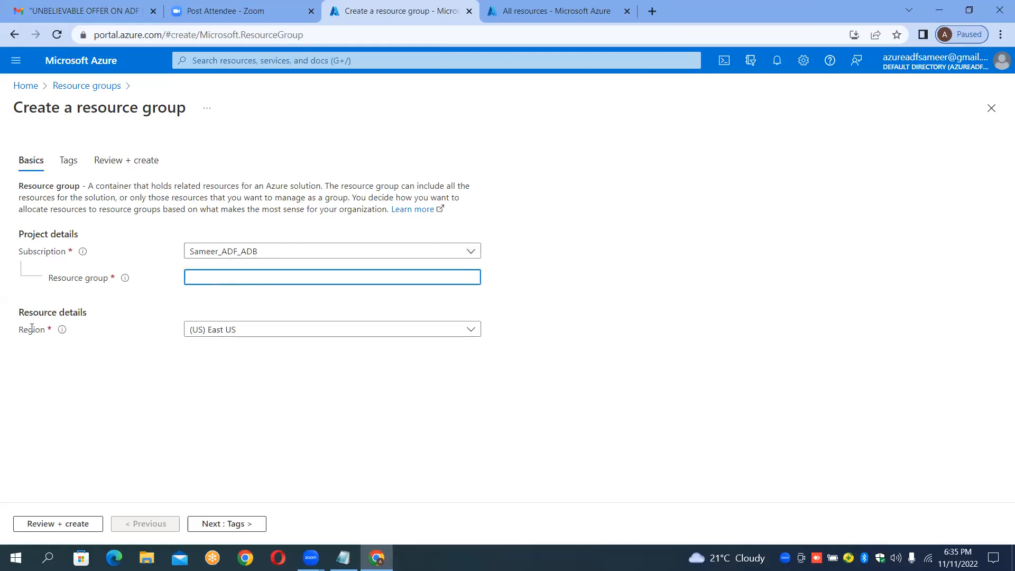
pyautogui.click(623, 266)
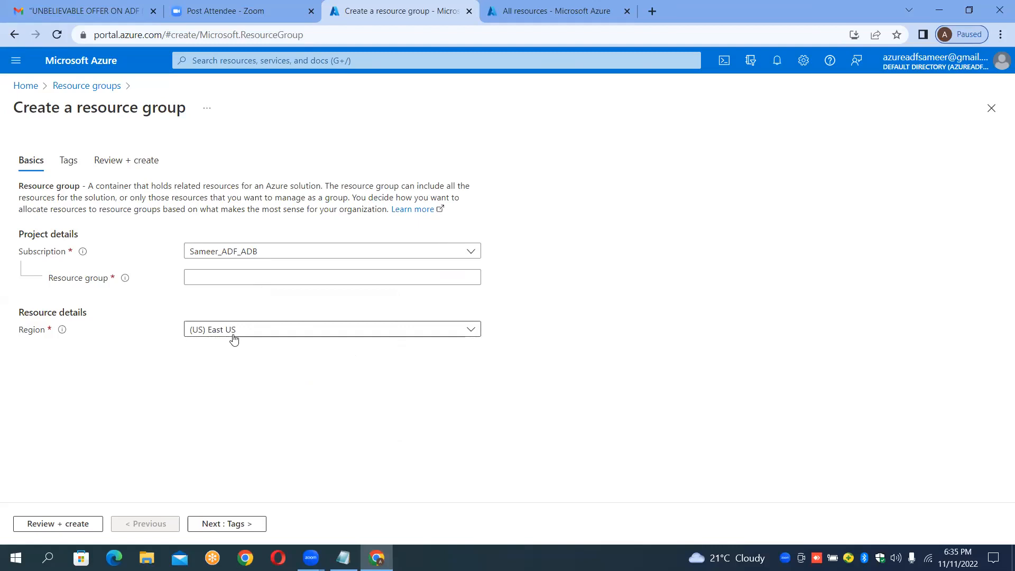
pyautogui.click(239, 280)
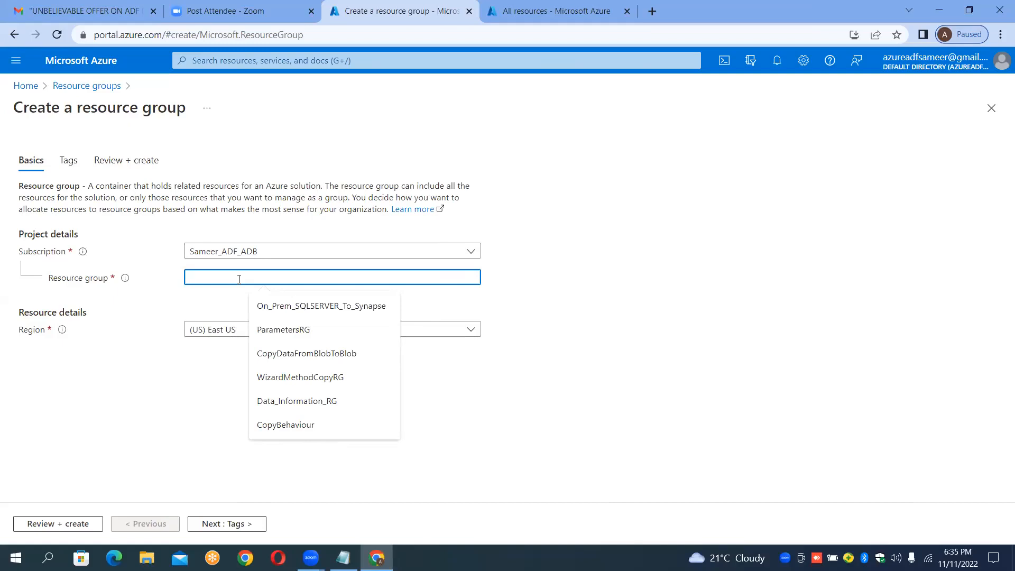
pyautogui.write('BlobTo')
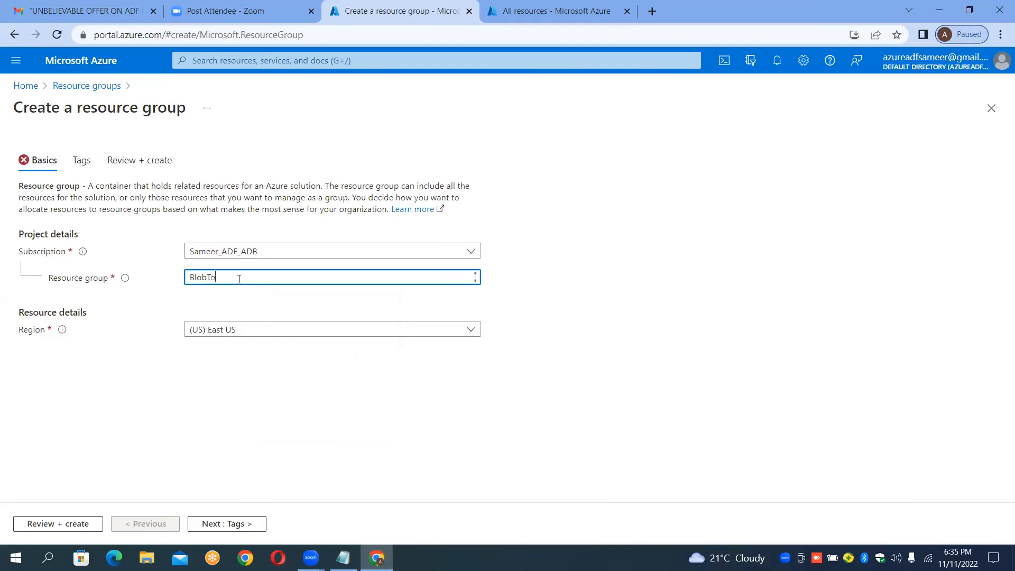
pyautogui.write('BlobCopyRG')
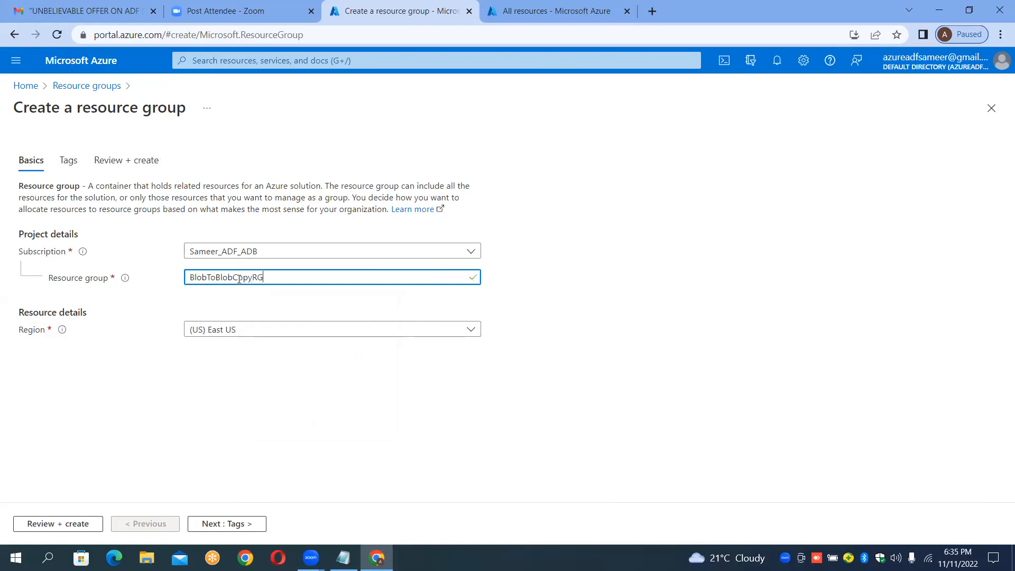
# Step: Review and create the BlobToBlobCopyRG resource group, then open its overview page
pyautogui.hotkey('shift', 'Left')
pyautogui.hotkey('shift', 'Left')
pyautogui.click(270, 277)
pyautogui.click(79, 523)
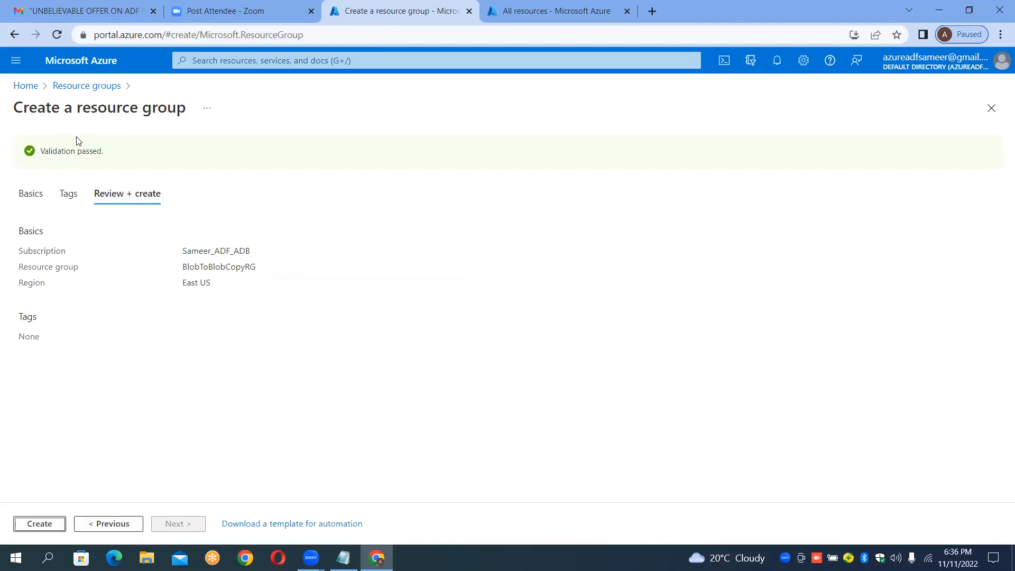
pyautogui.click(45, 529)
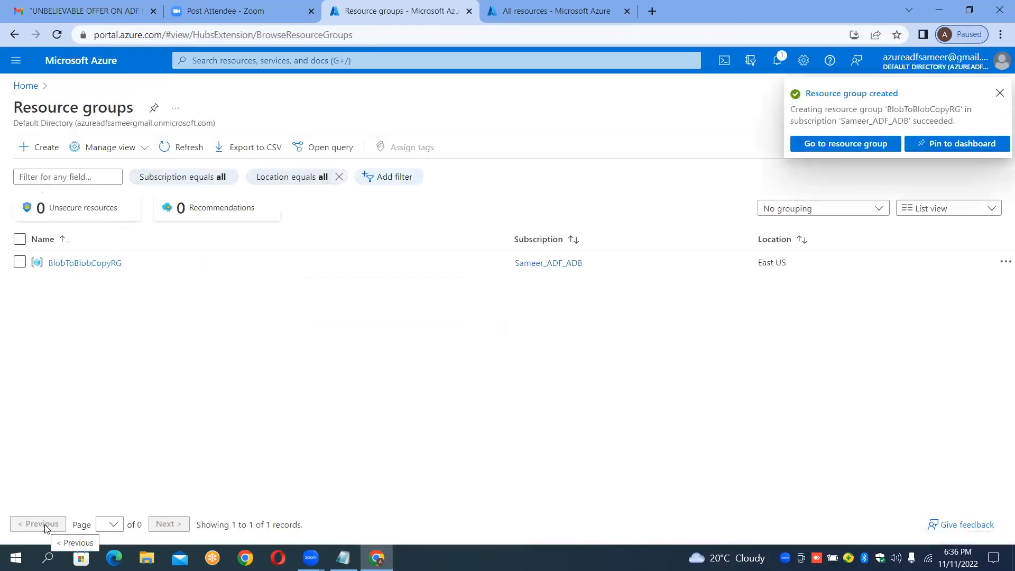
pyautogui.click(868, 147)
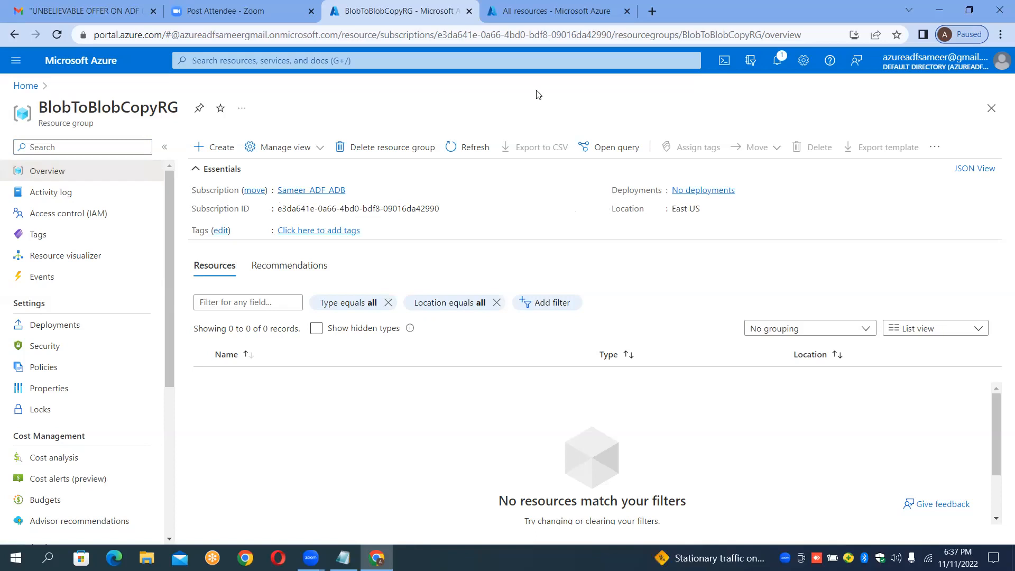
# Step: Add a new notes line reading "Step2 : Create the" below the Step1 line
pyautogui.click(525, 16)
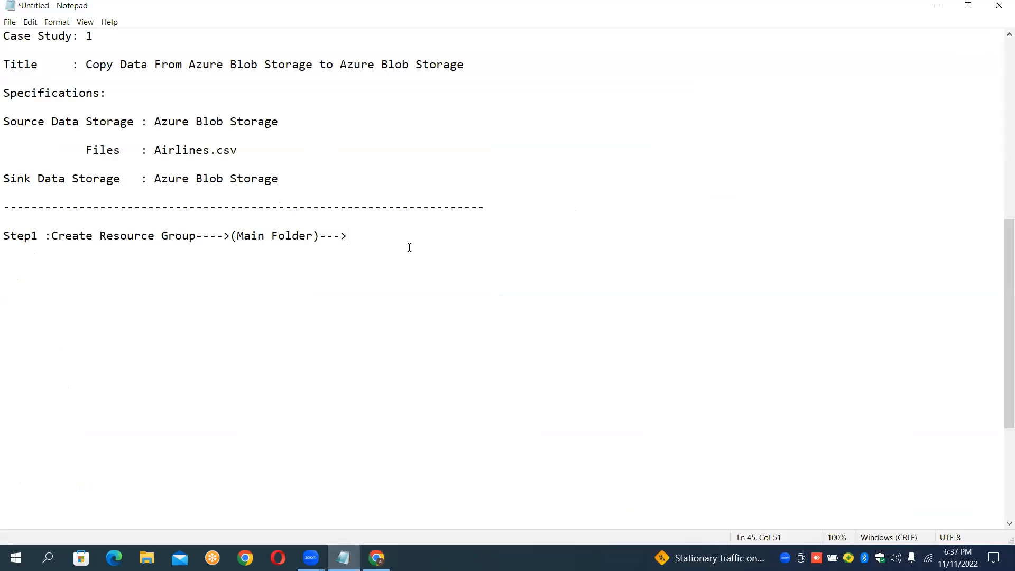
pyautogui.press('Return')
pyautogui.press('Return')
pyautogui.write('Step2 : Create the')
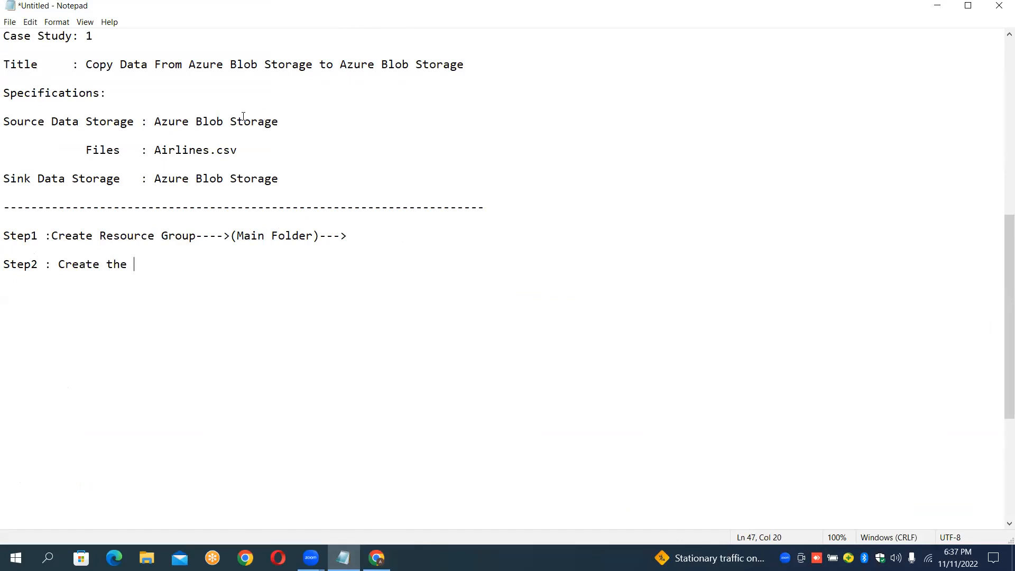
# Step: Copy "Azure Blob Storage" from the source line into Step2 and finish it with "-->Source Account"
pyautogui.click(154, 122)
pyautogui.hotkey('shift', 'Right')
pyautogui.hotkey('shift', 'Right')
pyautogui.hotkey('shift', 'Right')
pyautogui.hotkey('shift', 'Right')
pyautogui.hotkey('shift', 'Right')
pyautogui.hotkey('shift', 'Right')
pyautogui.hotkey('shift', 'Right')
pyautogui.hotkey('shift', 'Right')
pyautogui.hotkey('shift', 'Right')
pyautogui.hotkey('shift', 'Right')
pyautogui.hotkey('shift', 'Right')
pyautogui.hotkey('shift', 'Right')
pyautogui.hotkey('shift', 'Right')
pyautogui.hotkey('shift', 'Right')
pyautogui.hotkey('shift', 'Right')
pyautogui.hotkey('shift', 'Right')
pyautogui.hotkey('shift', 'Right')
pyautogui.hotkey('shift', 'Right')
pyautogui.hotkey('ctrl', 'c')
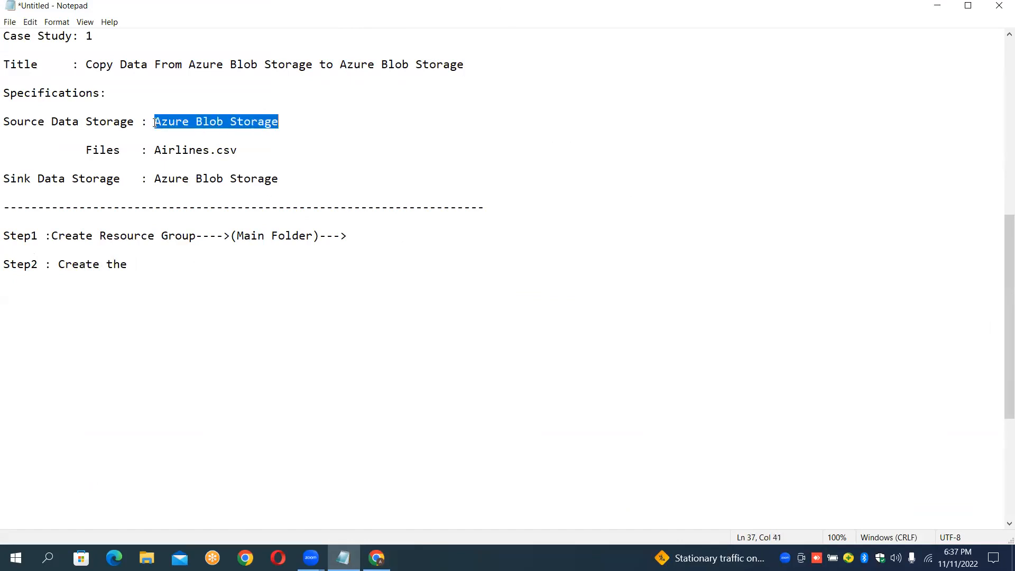
pyautogui.click(135, 267)
pyautogui.hotkey('ctrl', 'v')
pyautogui.write('-->Source')
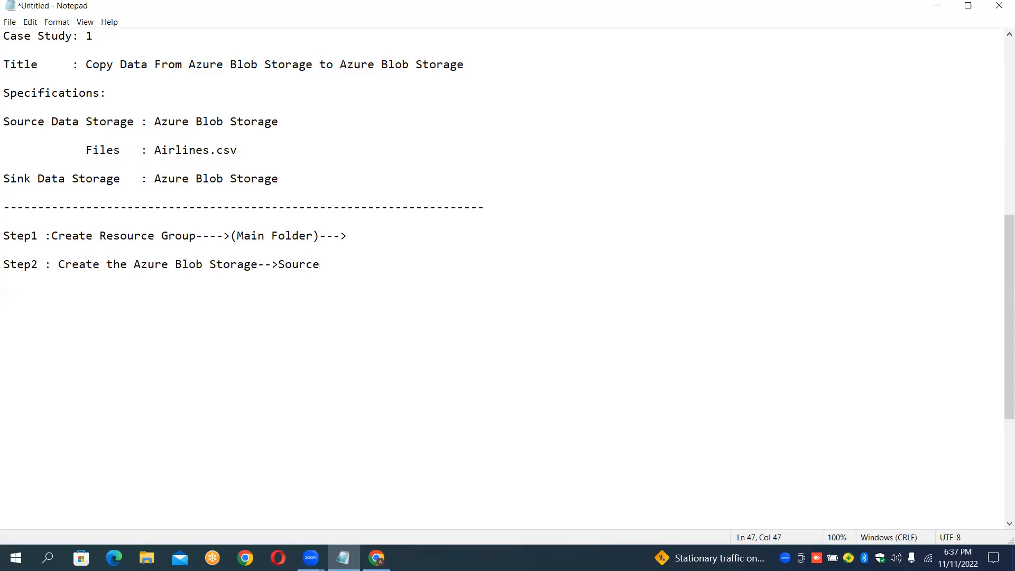
pyautogui.write(' Account')
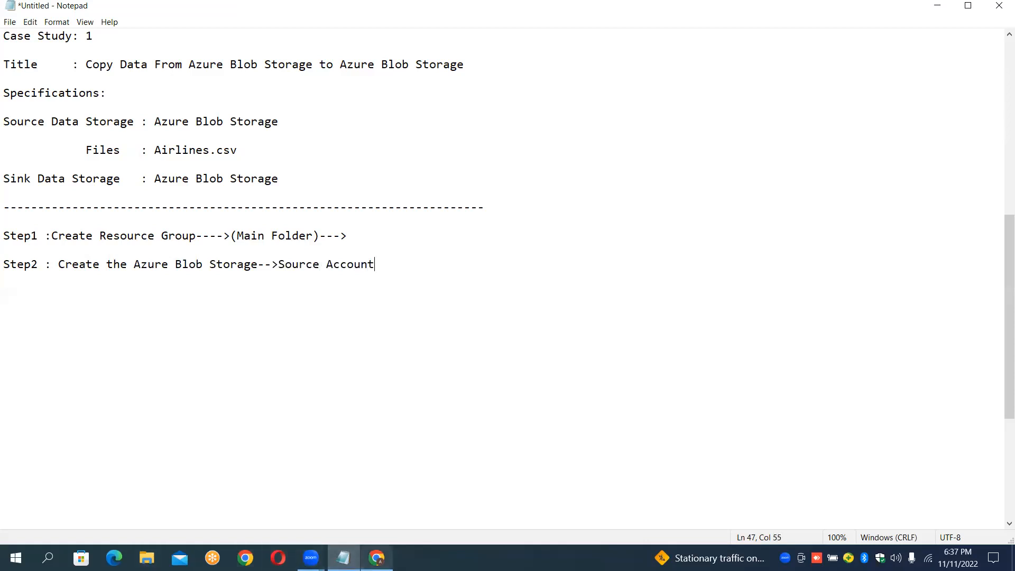
# Step: Open a new storage account creation form from the Azure portal home page
pyautogui.click(376, 558)
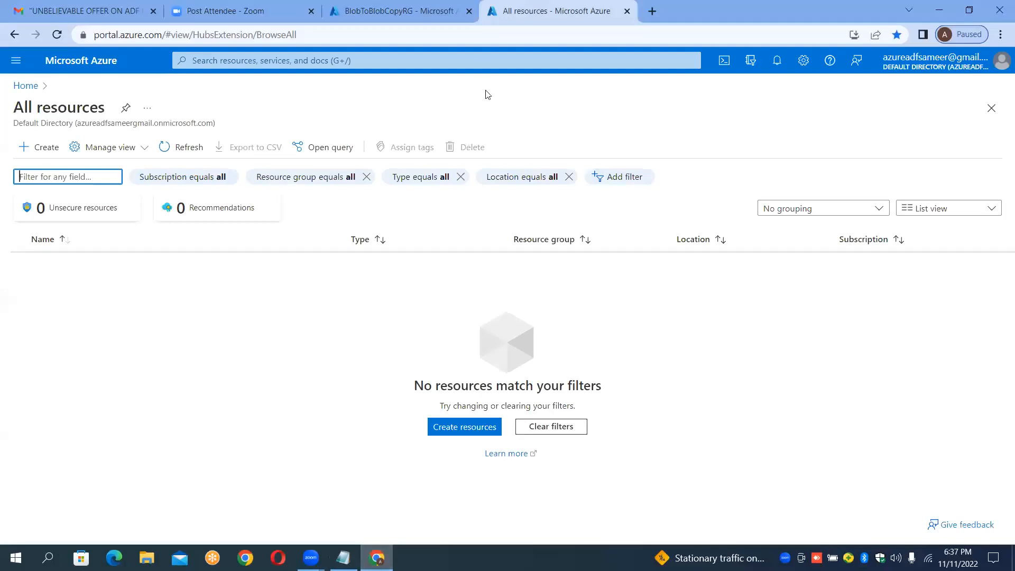
pyautogui.click(429, 11)
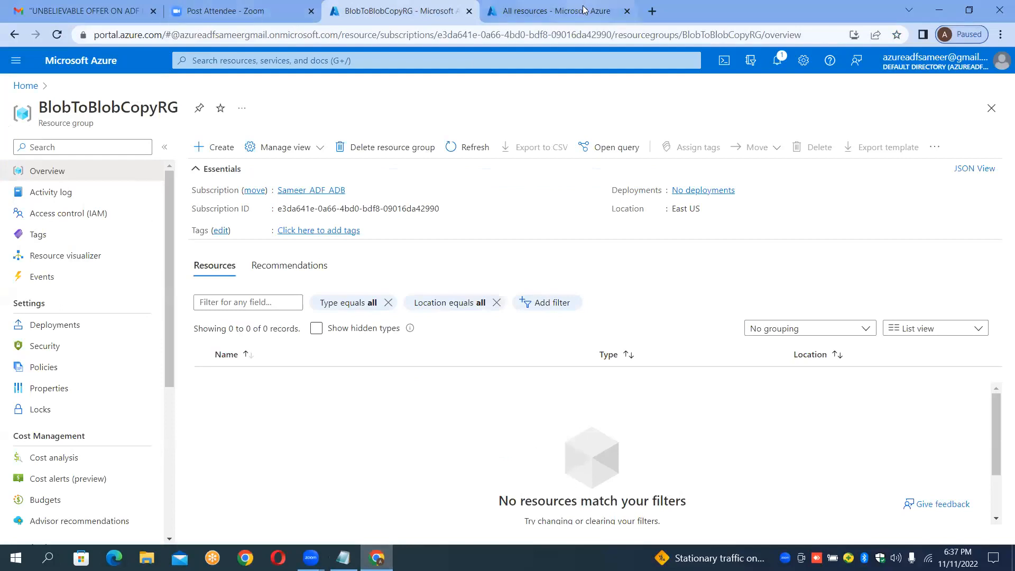
pyautogui.click(555, 9)
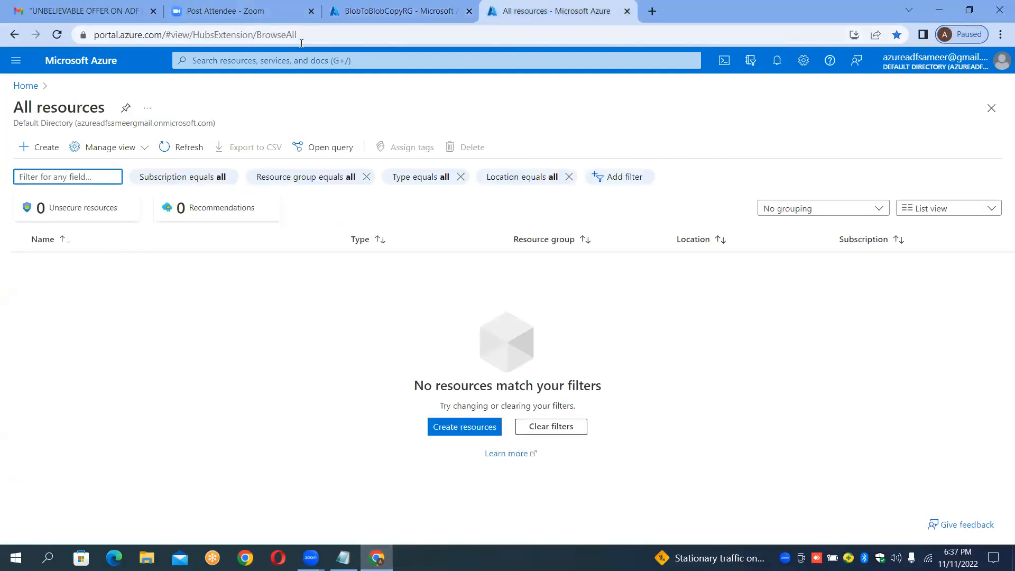
pyautogui.click(27, 86)
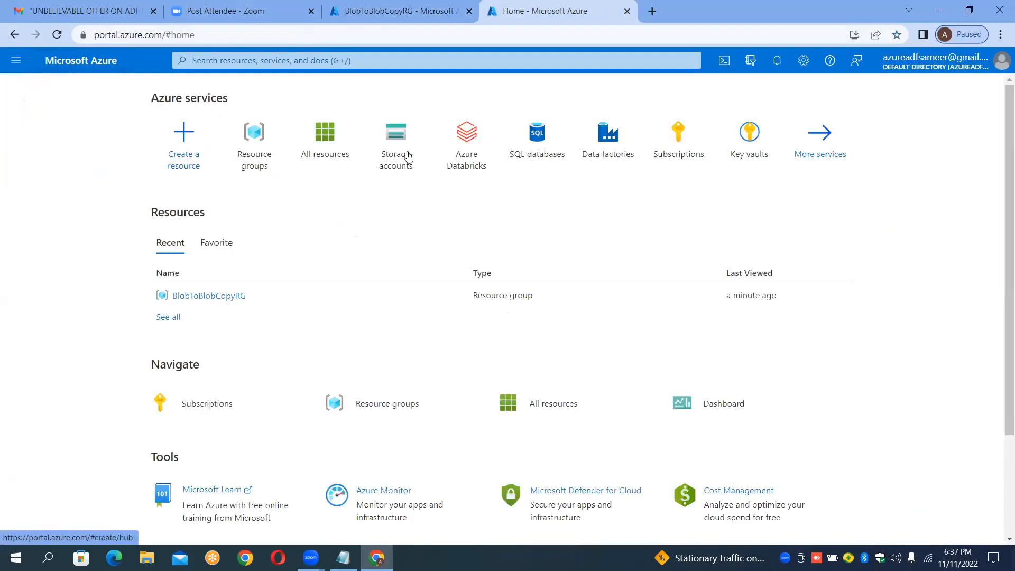
pyautogui.moveTo(406, 157)
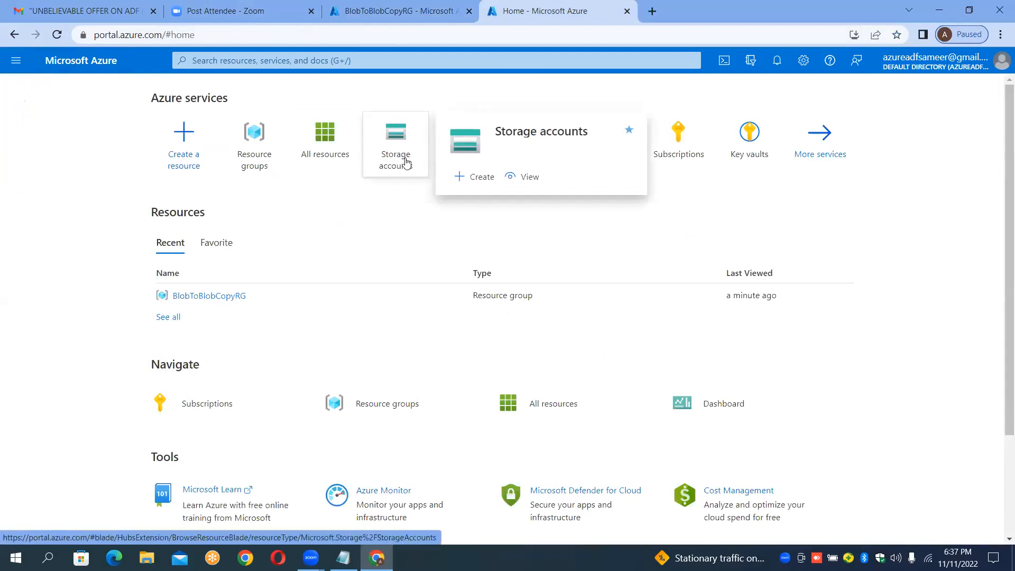
pyautogui.click(412, 161)
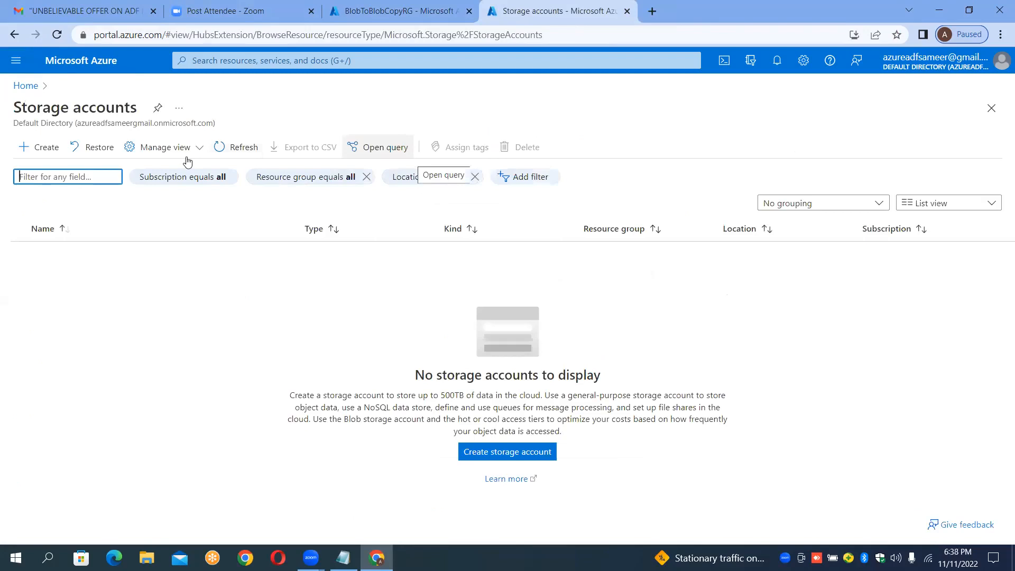
pyautogui.click(42, 150)
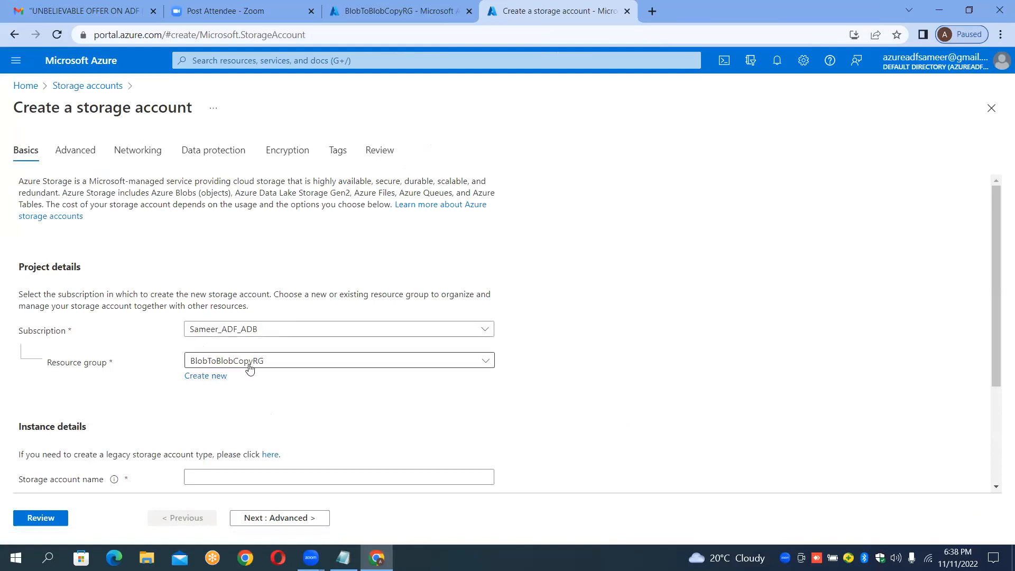
# Step: Select BlobToBlobCopyRG as the storage account's resource group
pyautogui.click(360, 365)
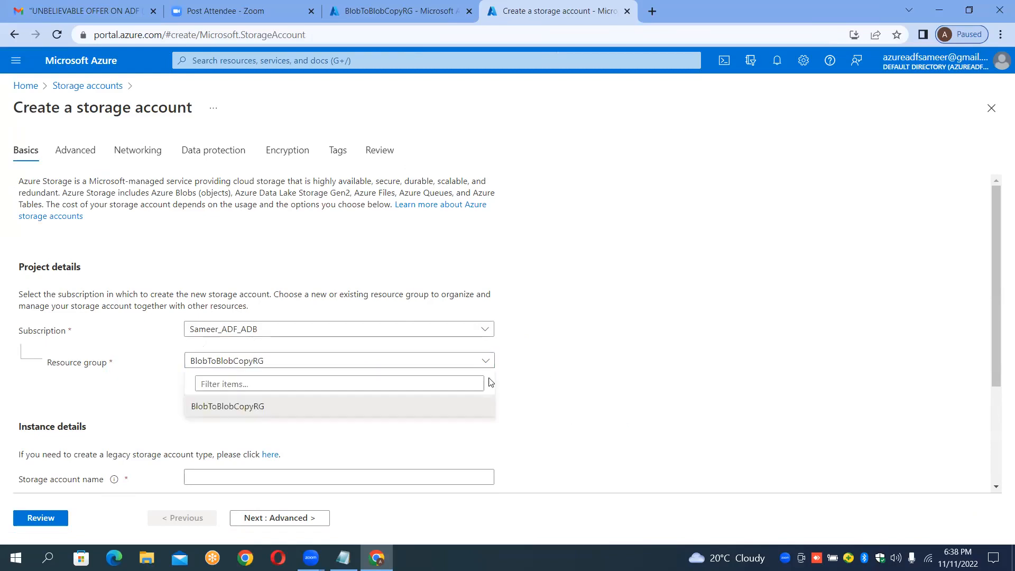
pyautogui.click(375, 382)
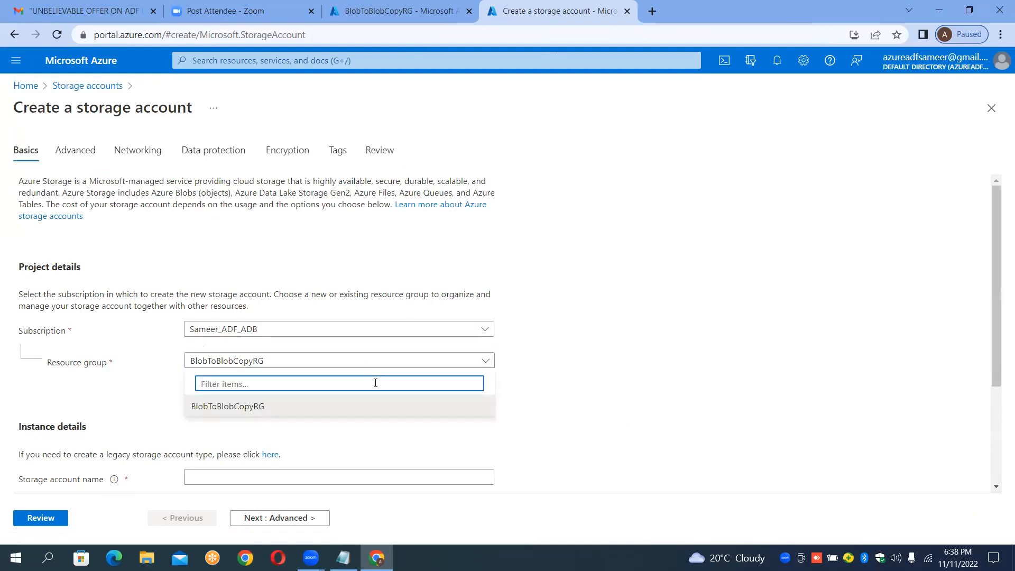
pyautogui.write('P')
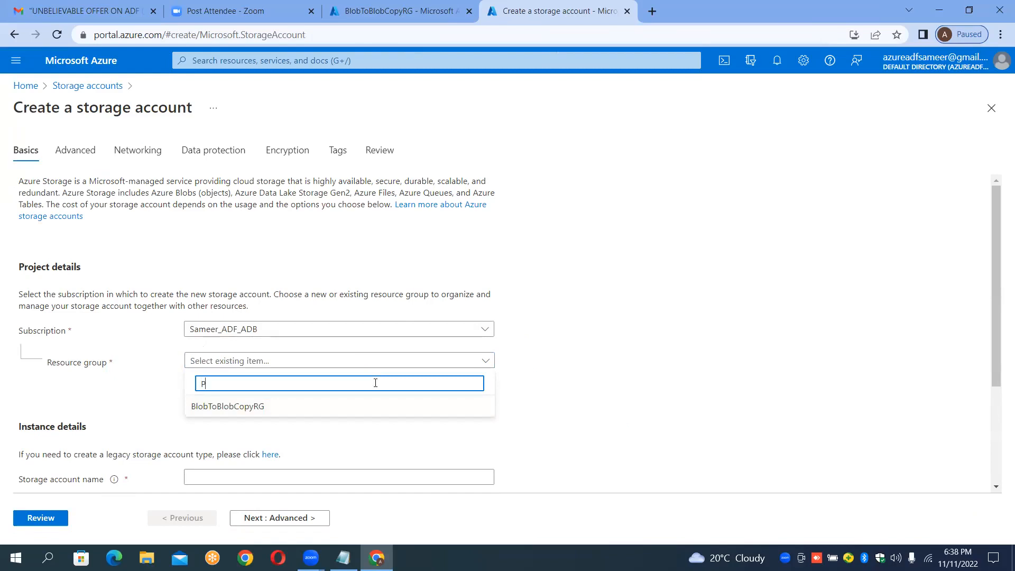
pyautogui.write('roduct')
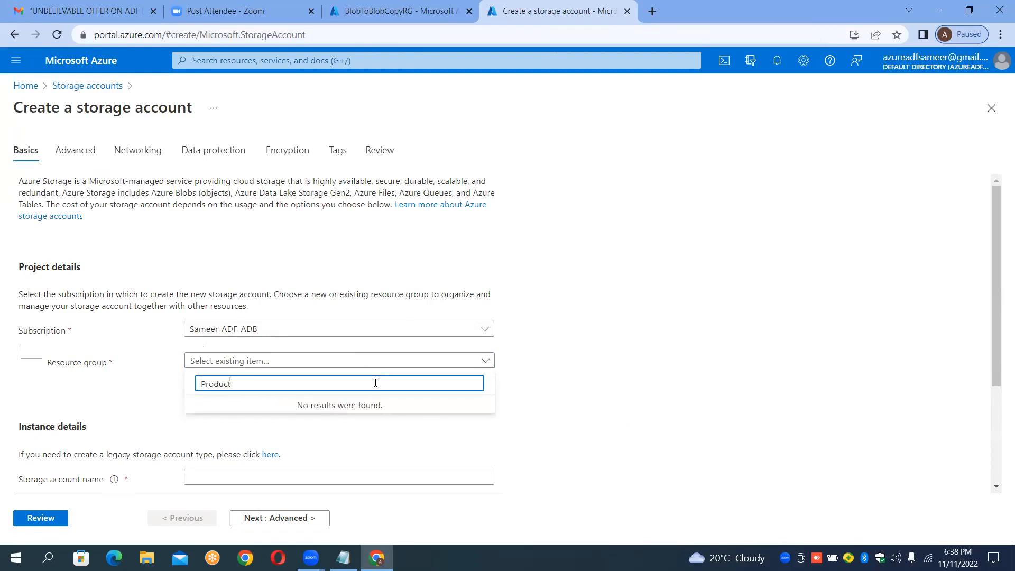
pyautogui.write('ionRG')
pyautogui.click(312, 409)
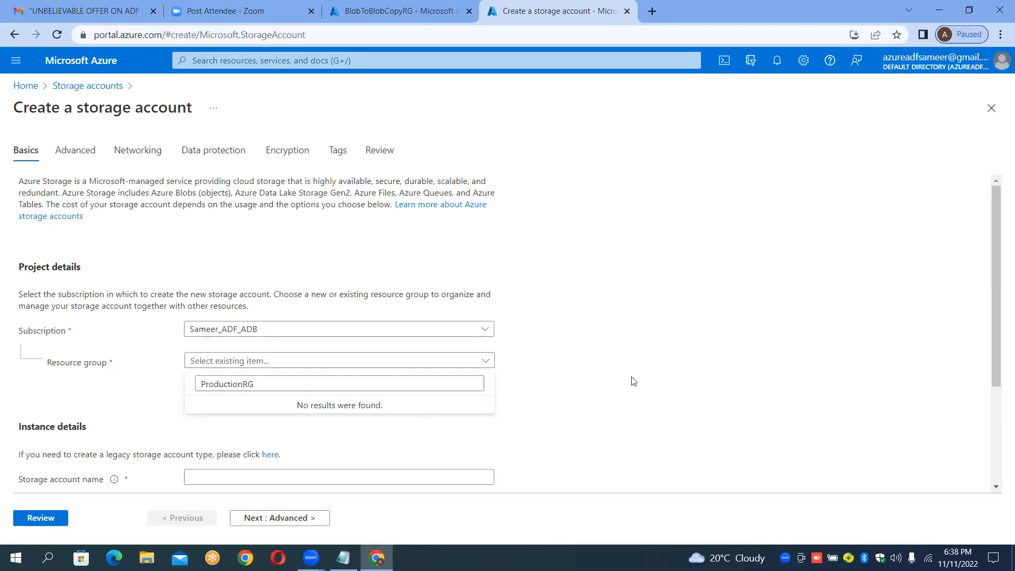
pyautogui.click(296, 387)
pyautogui.press('BackSpace')
pyautogui.press('BackSpace')
pyautogui.press('BackSpace')
pyautogui.press('BackSpace')
pyautogui.press('BackSpace')
pyautogui.press('BackSpace')
pyautogui.press('BackSpace')
pyautogui.press('BackSpace')
pyautogui.press('BackSpace')
pyautogui.press('BackSpace')
pyautogui.press('BackSpace')
pyautogui.press('BackSpace')
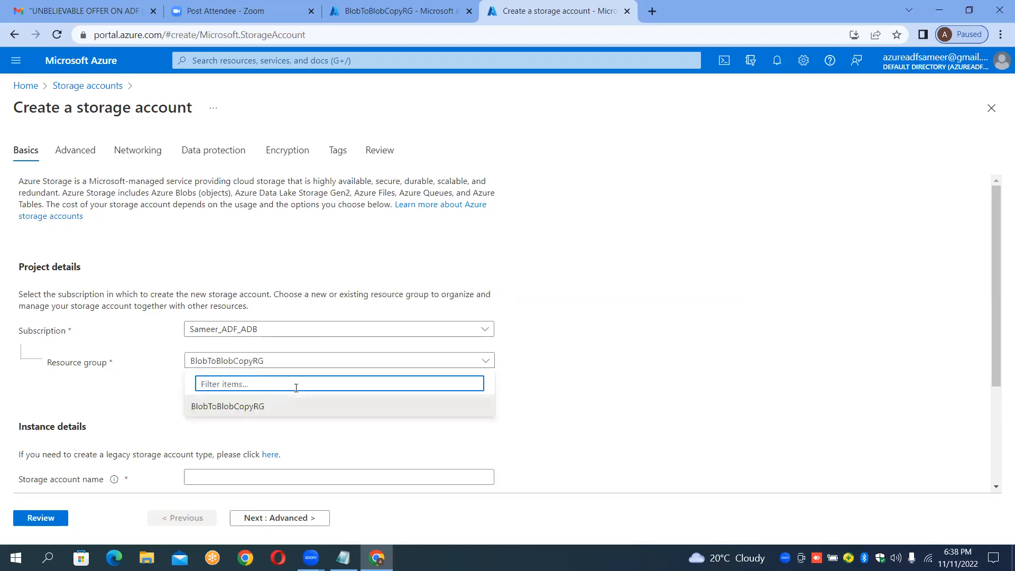
pyautogui.click(258, 407)
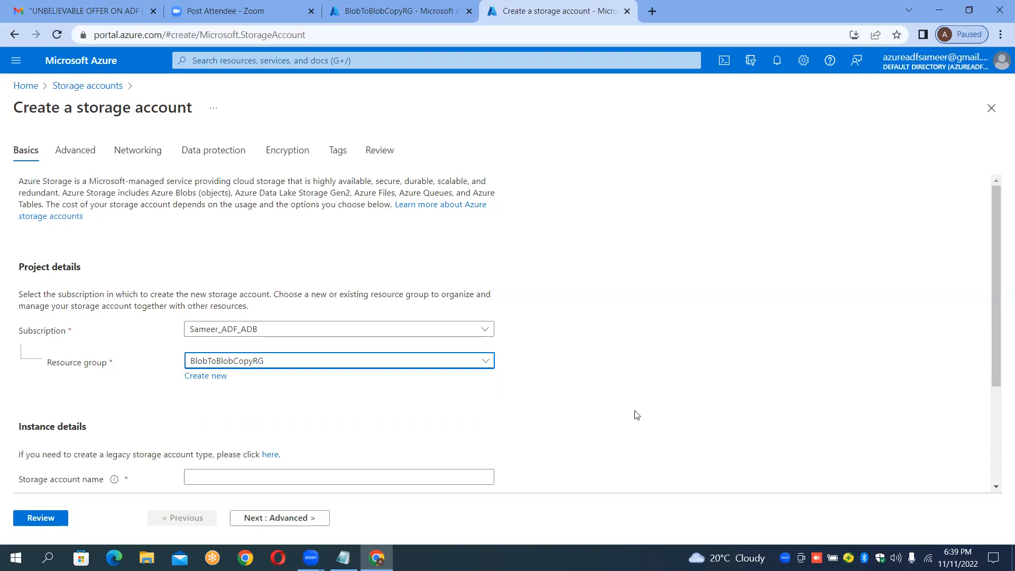
# Step: Name the storage account sourcedurgasoftblob and create it after reviewing the settings
pyautogui.click(403, 479)
pyautogui.click(708, 259)
pyautogui.scroll(-3, 708, 260)
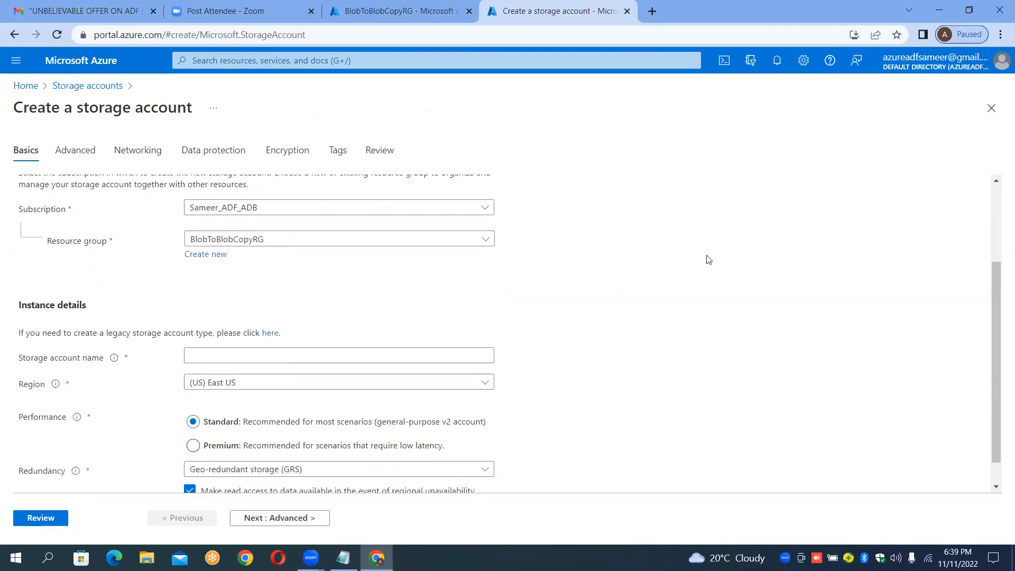
pyautogui.click(274, 325)
pyautogui.write('s')
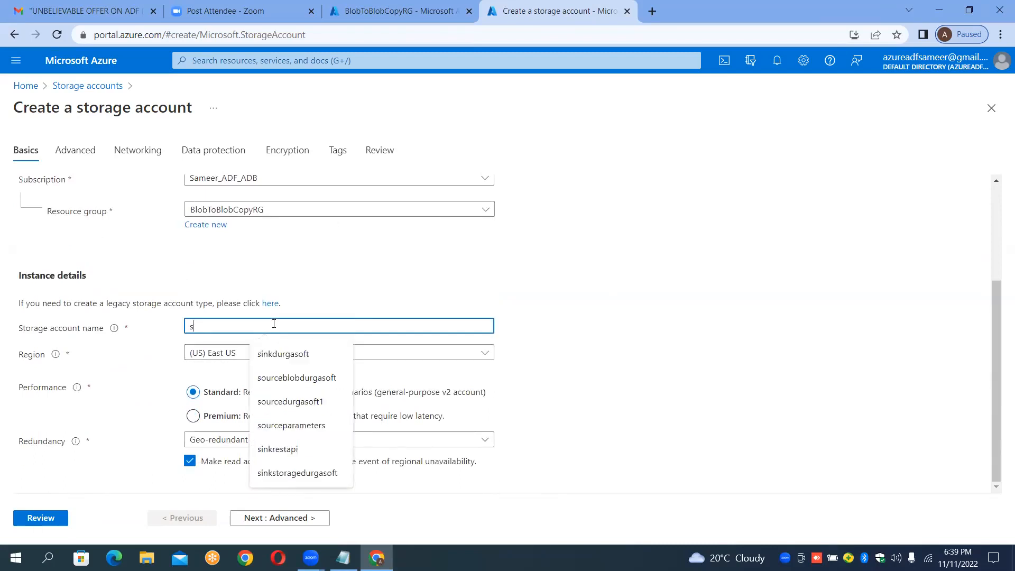
pyautogui.write('ourcedurgasog')
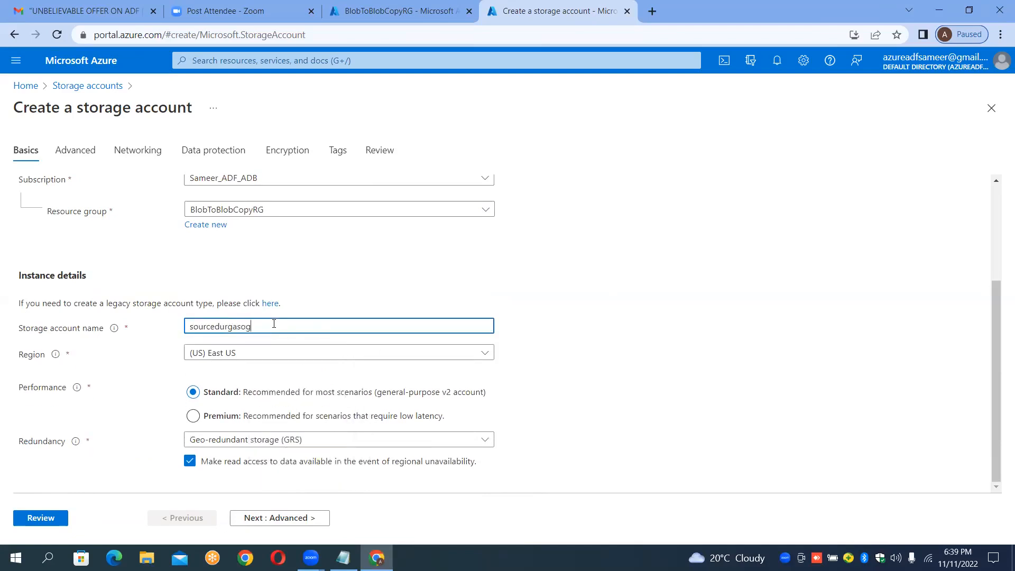
pyautogui.press('BackSpace')
pyautogui.press('BackSpace')
pyautogui.press('BackSpace')
pyautogui.press('BackSpace')
pyautogui.write('s')
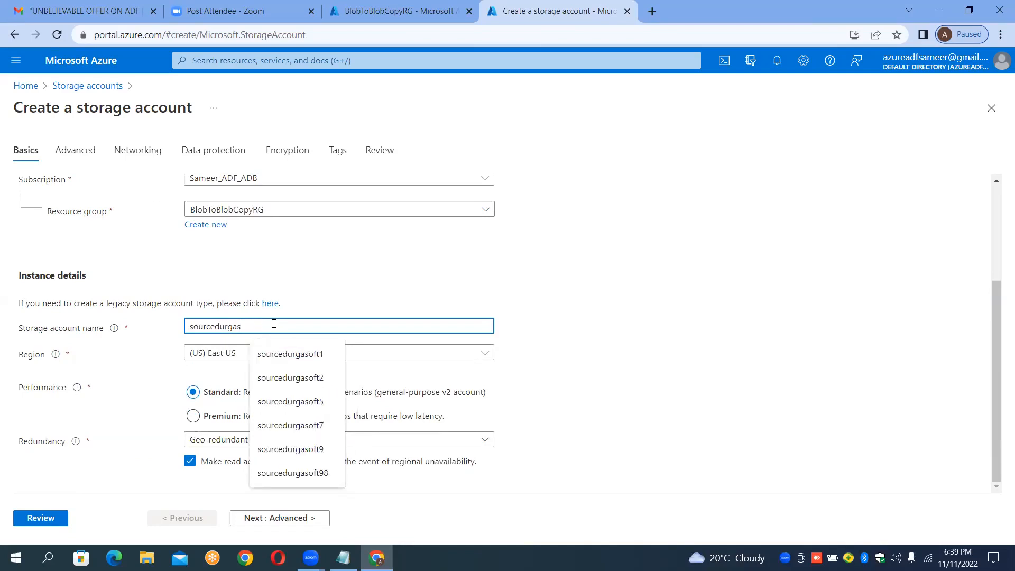
pyautogui.press('BackSpace')
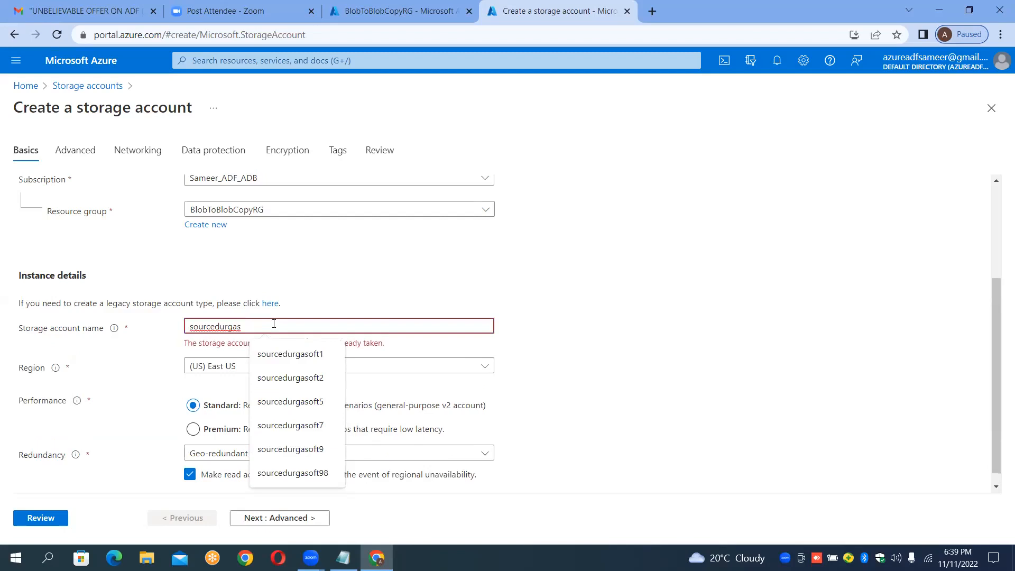
pyautogui.write('softBlob')
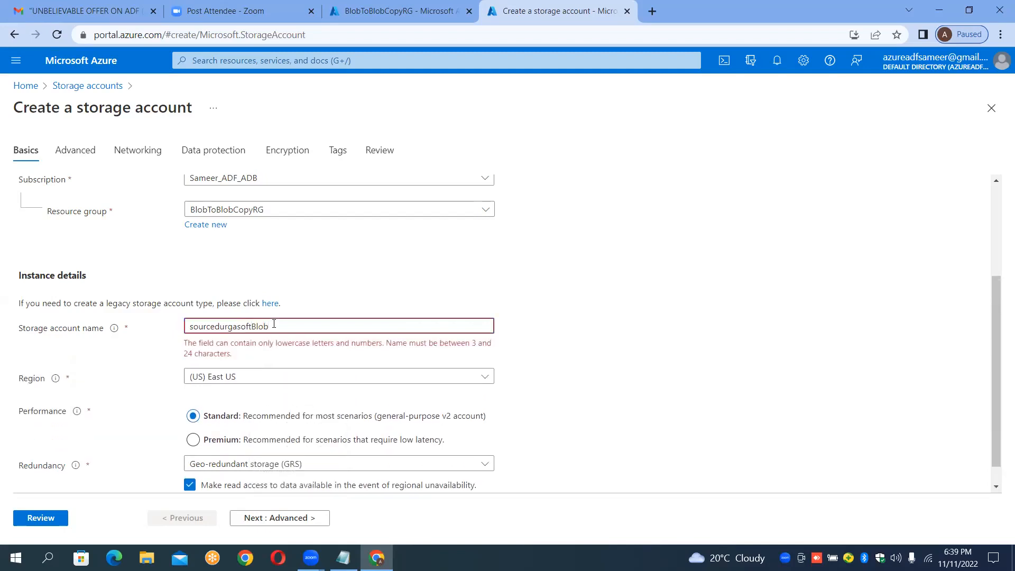
pyautogui.press('BackSpace')
pyautogui.press('BackSpace')
pyautogui.press('BackSpace')
pyautogui.press('BackSpace')
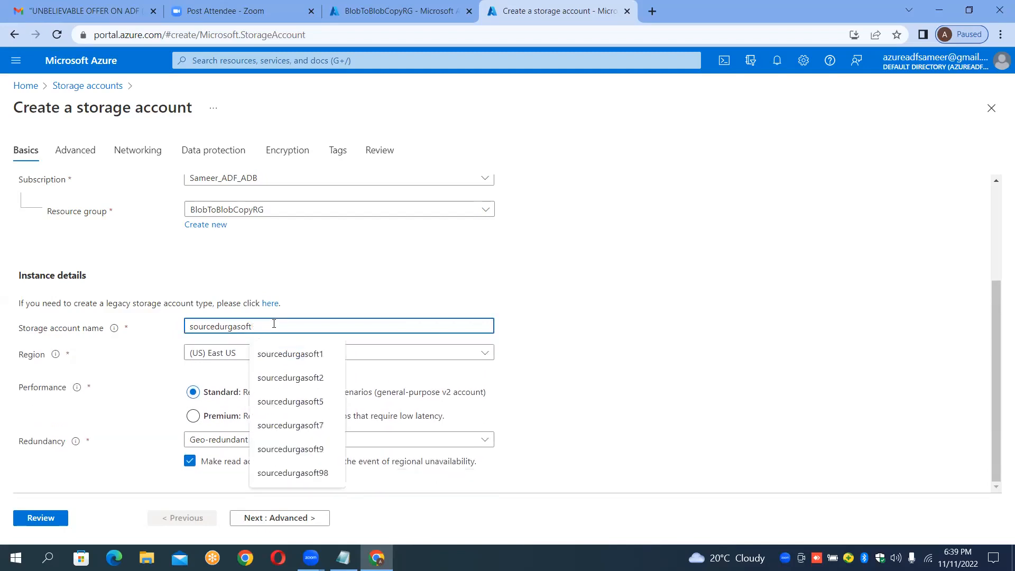
pyautogui.write('blob')
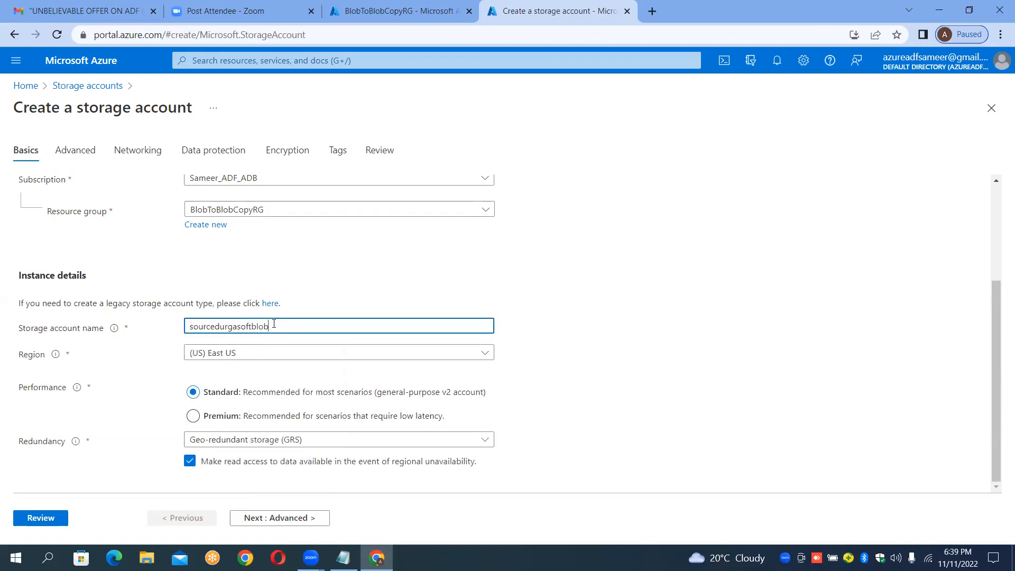
pyautogui.click(610, 312)
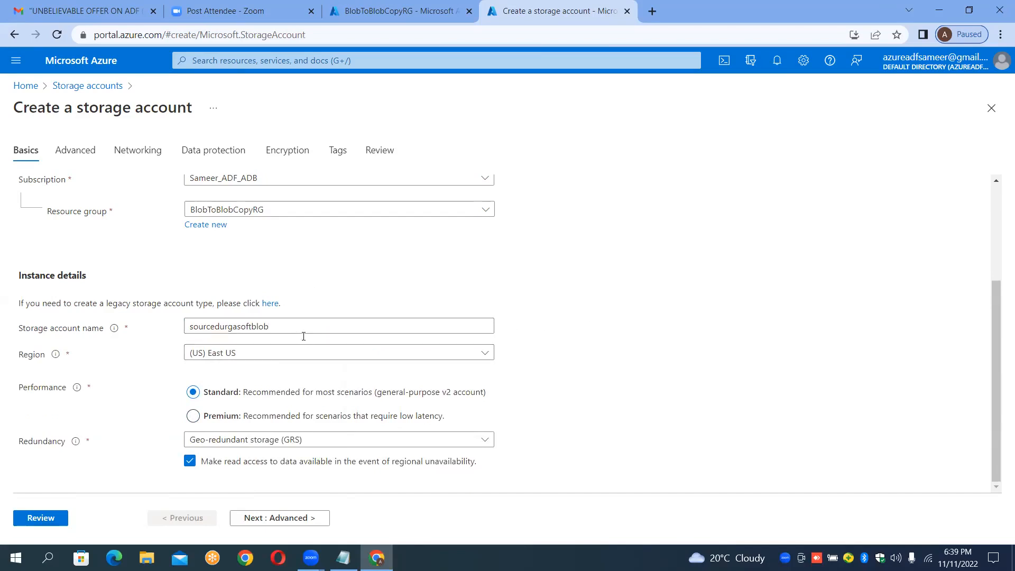
pyautogui.click(276, 330)
pyautogui.press('BackSpace')
pyautogui.press('BackSpace')
pyautogui.press('BackSpace')
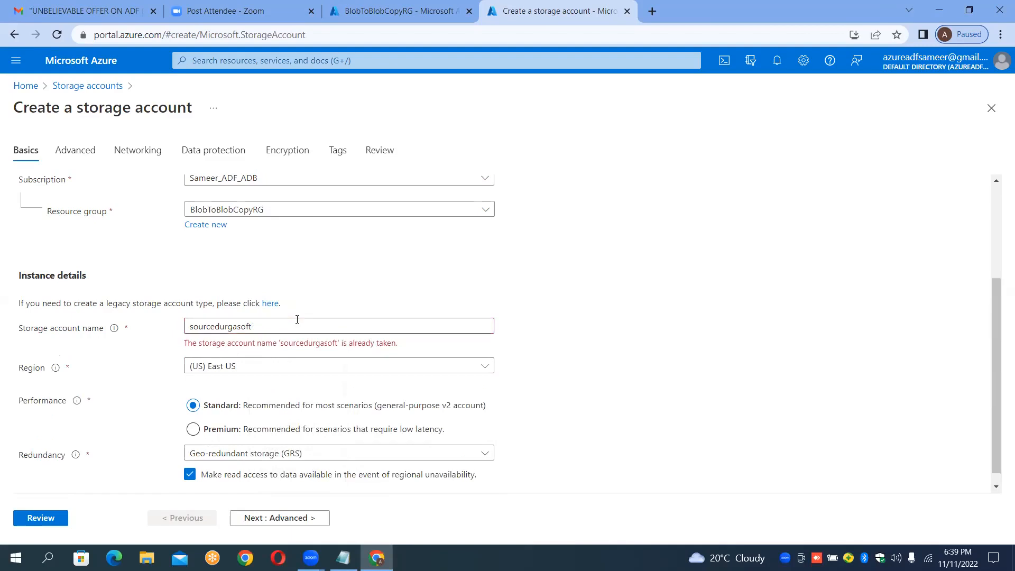
pyautogui.click(275, 332)
pyautogui.write('blob')
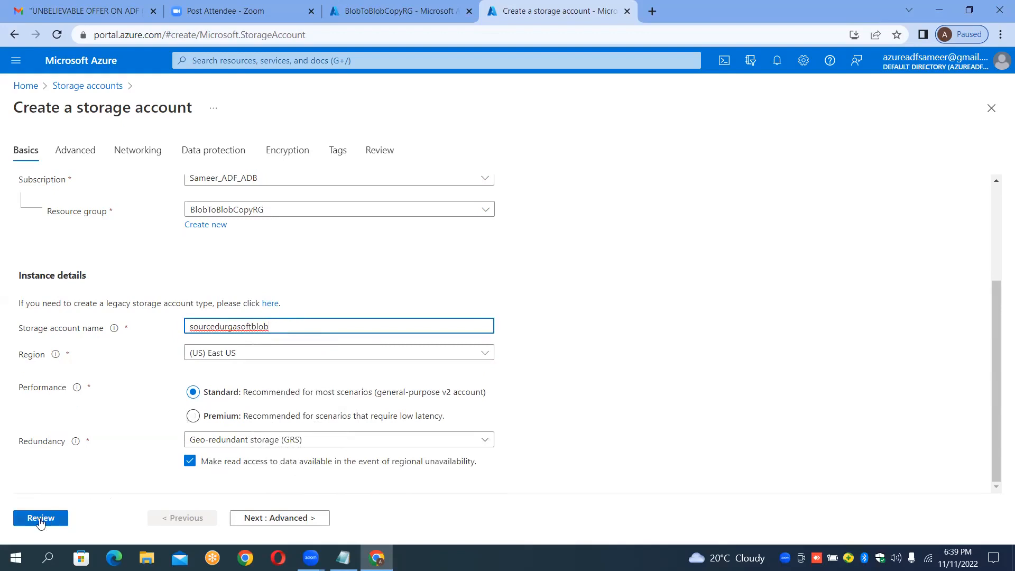
pyautogui.click(41, 520)
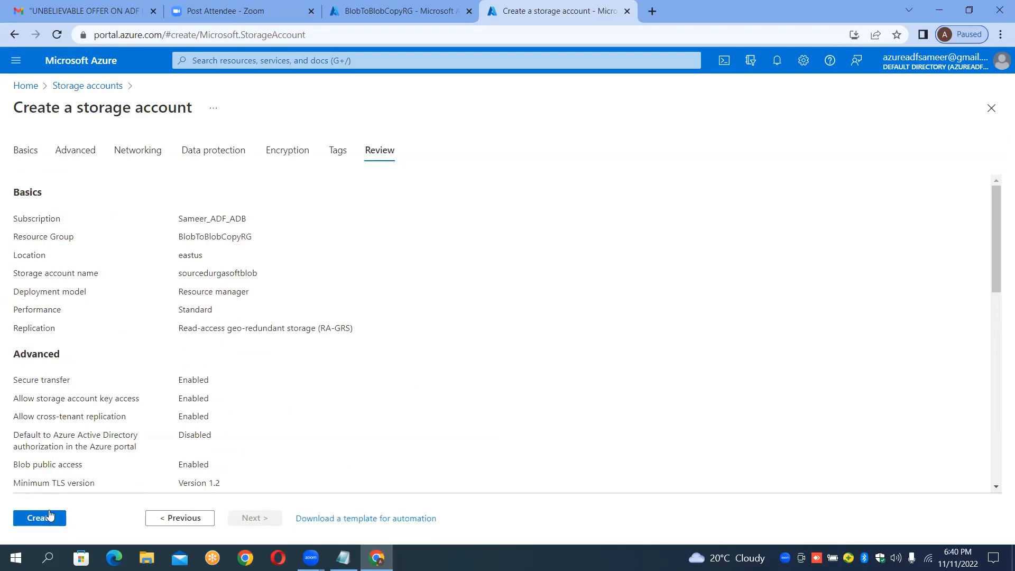
pyautogui.click(48, 512)
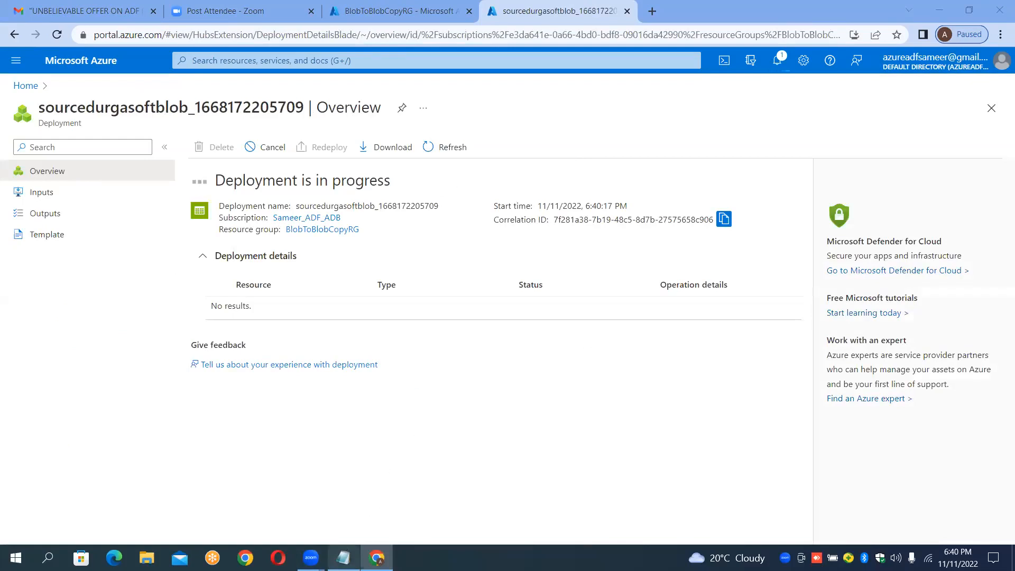
# Step: In the notes, duplicate the Step2 line below itself and change the copy to end with "Sink Account"
pyautogui.click(343, 558)
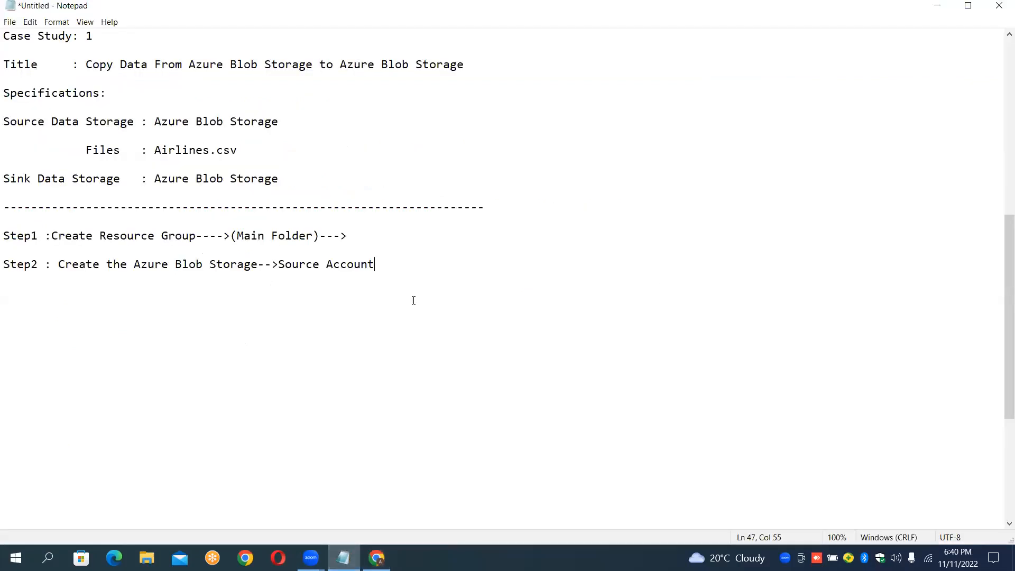
pyautogui.hotkey('shift', 'Up')
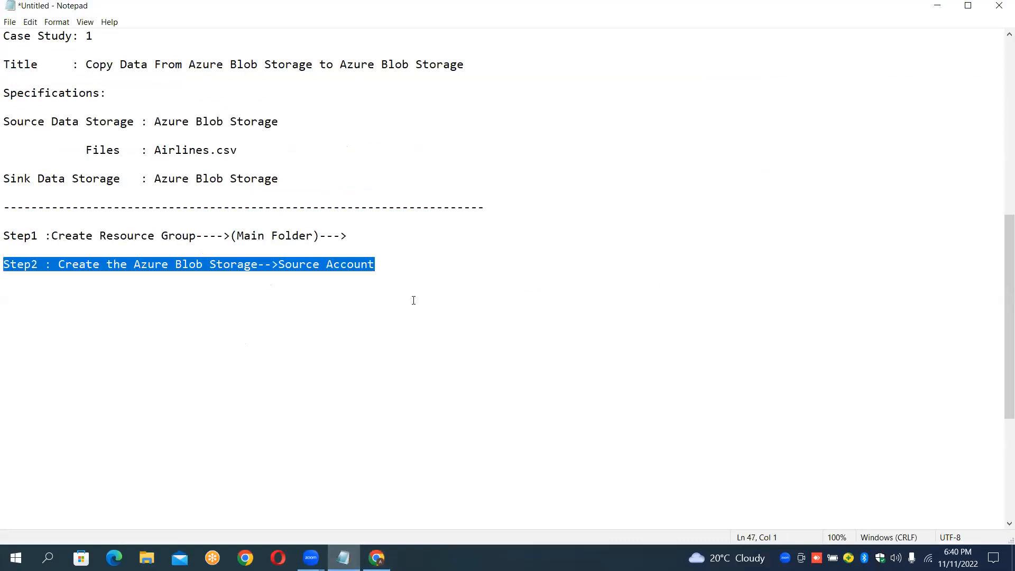
pyautogui.hotkey('ctrl', 'c')
pyautogui.press('End')
pyautogui.press('Return')
pyautogui.press('Return')
pyautogui.hotkey('ctrl', 'v')
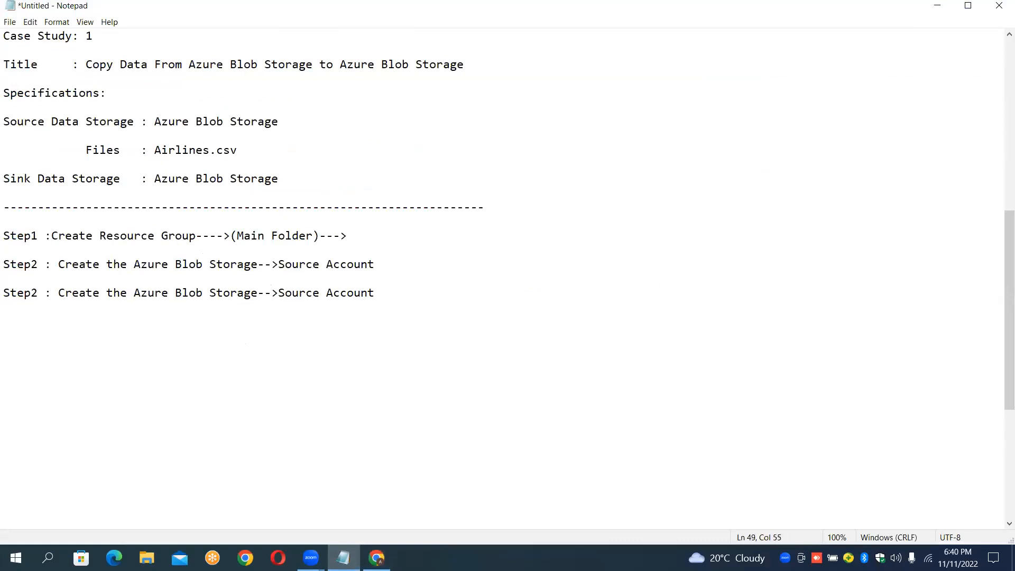
pyautogui.press('Left')
pyautogui.press('Left')
pyautogui.press('Left')
pyautogui.hotkey('shift', 'Left')
pyautogui.hotkey('shift', 'Left')
pyautogui.hotkey('shift', 'Left')
pyautogui.hotkey('shift', 'Left')
pyautogui.hotkey('shift', 'Left')
pyautogui.write('Ink')
pyautogui.press('BackSpace')
pyautogui.press('BackSpace')
pyautogui.press('BackSpace')
pyautogui.write('ink')
# Step: Select the two Step2 lines in the notes to review the source and sink entries
pyautogui.press('Right')
pyautogui.press('Right')
pyautogui.press('Right')
pyautogui.press('Up')
pyautogui.press('Up')
pyautogui.press('Home')
pyautogui.hotkey('shift', 'Down')
pyautogui.hotkey('shift', 'Down')
pyautogui.hotkey('shift', 'Down')
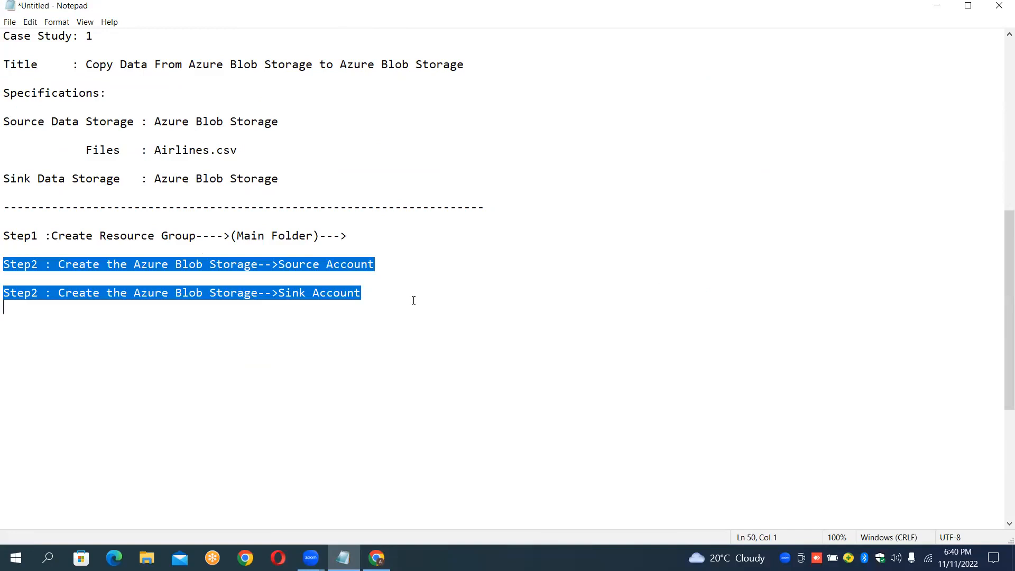
pyautogui.click(278, 274)
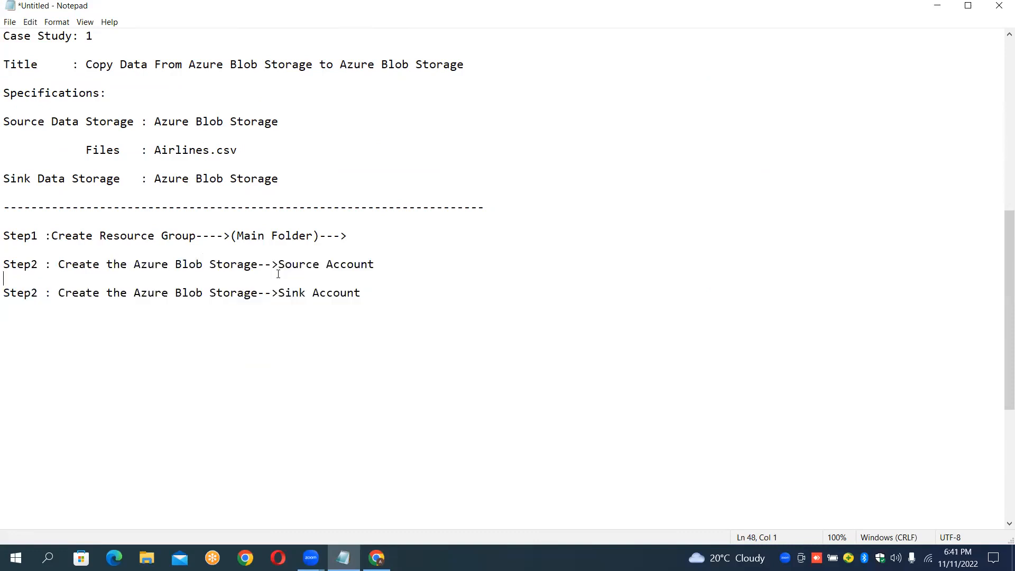
pyautogui.click(269, 270)
pyautogui.click(257, 295)
# Step: Open the new storage account and browse its containers, file shares, queues and tables
pyautogui.click(377, 556)
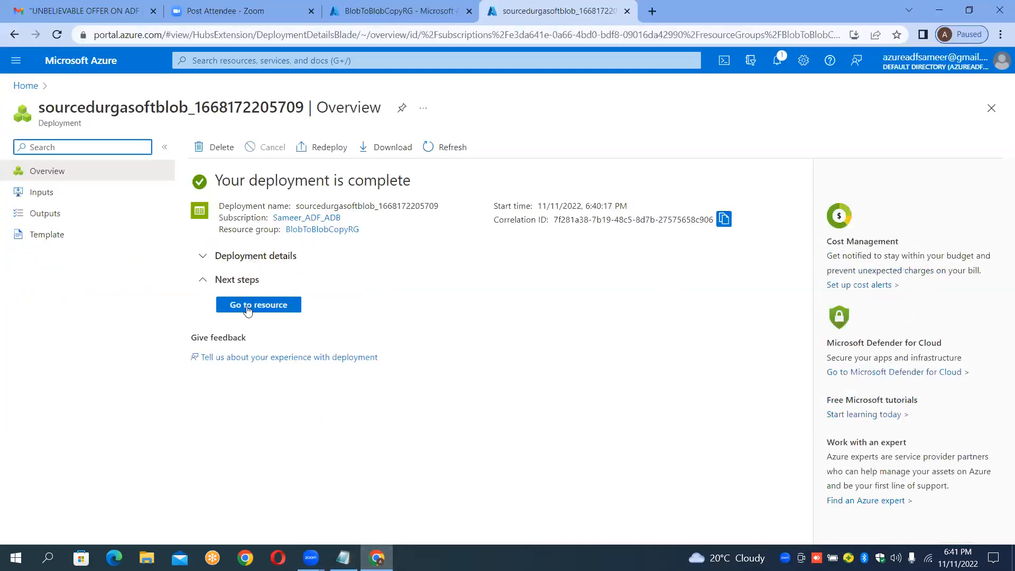
pyautogui.click(247, 308)
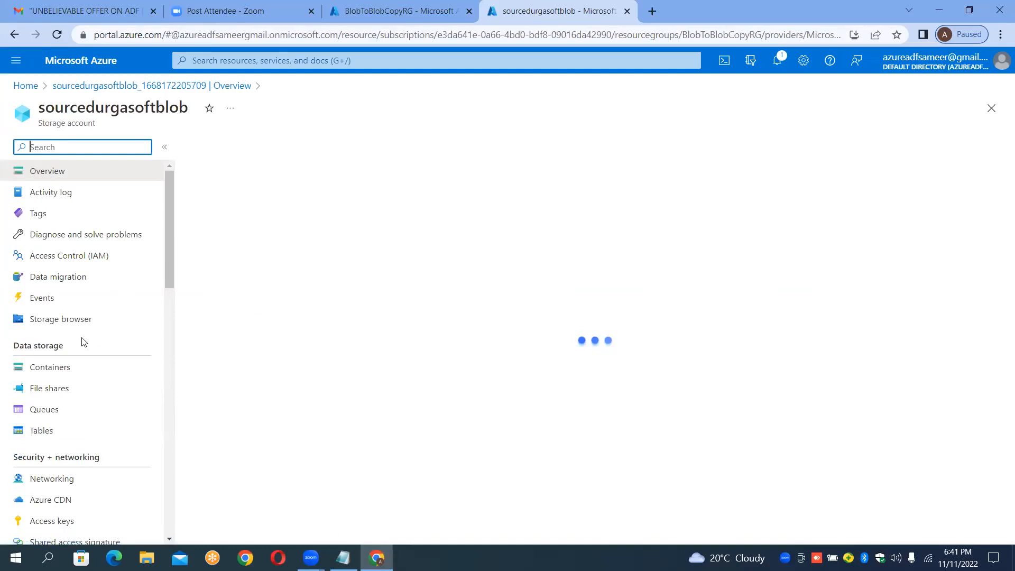
pyautogui.click(57, 372)
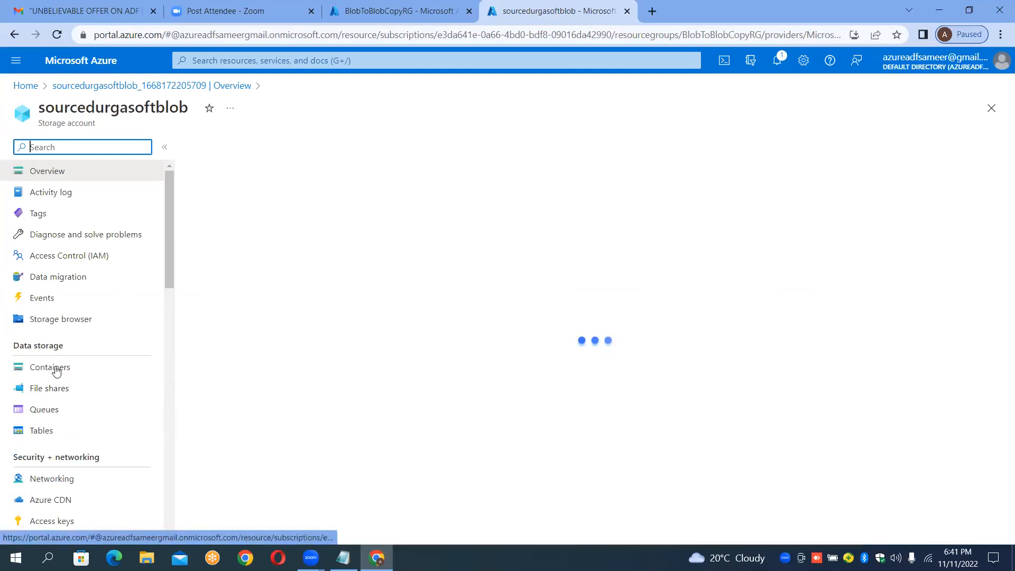
pyautogui.click(48, 397)
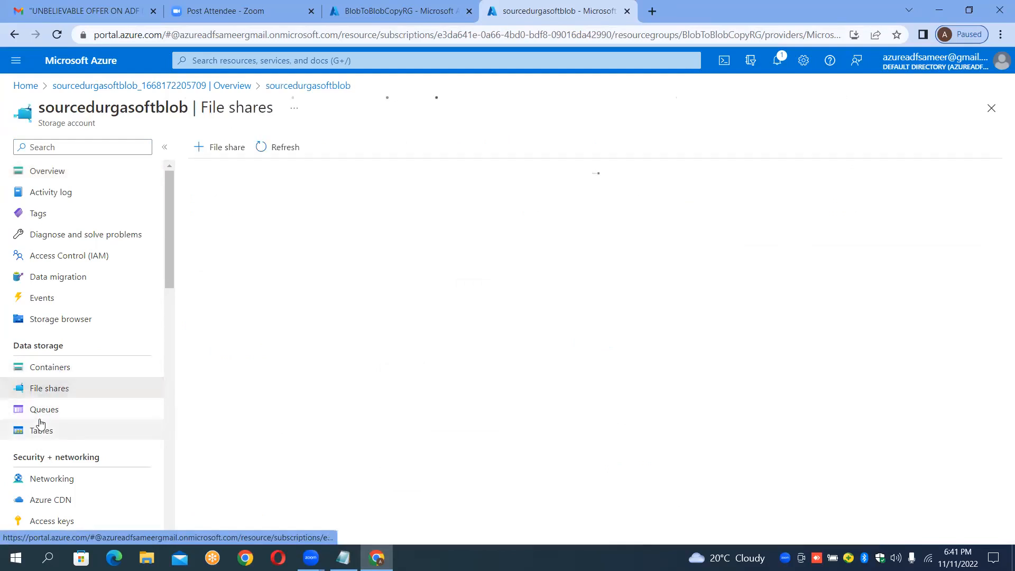
pyautogui.click(45, 408)
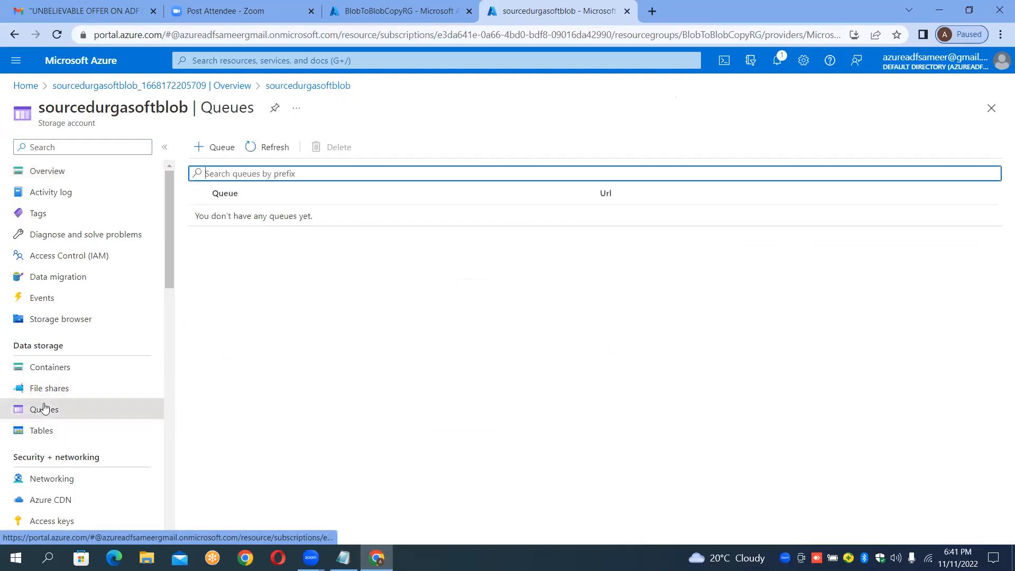
pyautogui.click(50, 431)
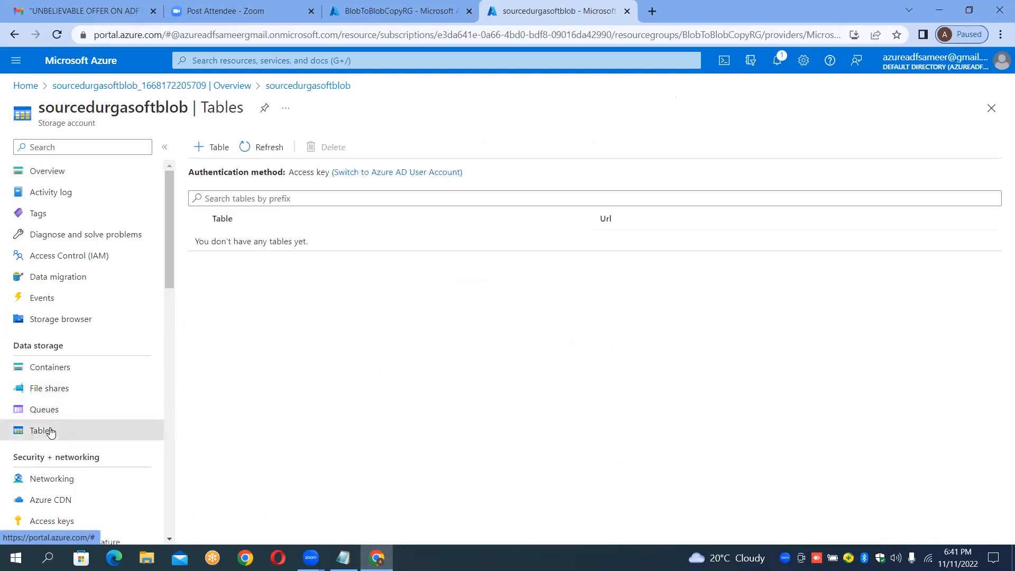
pyautogui.click(73, 373)
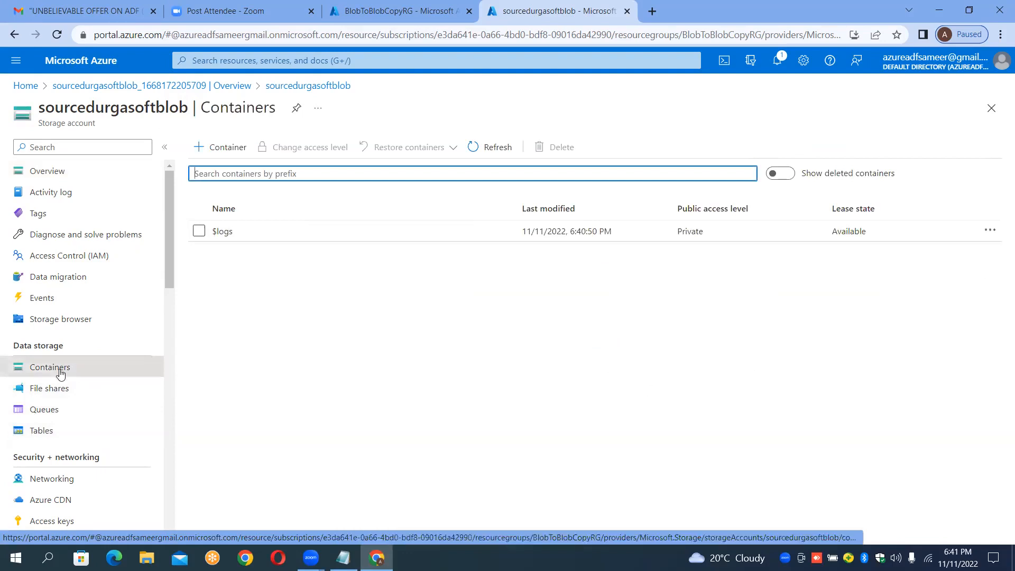
pyautogui.click(60, 374)
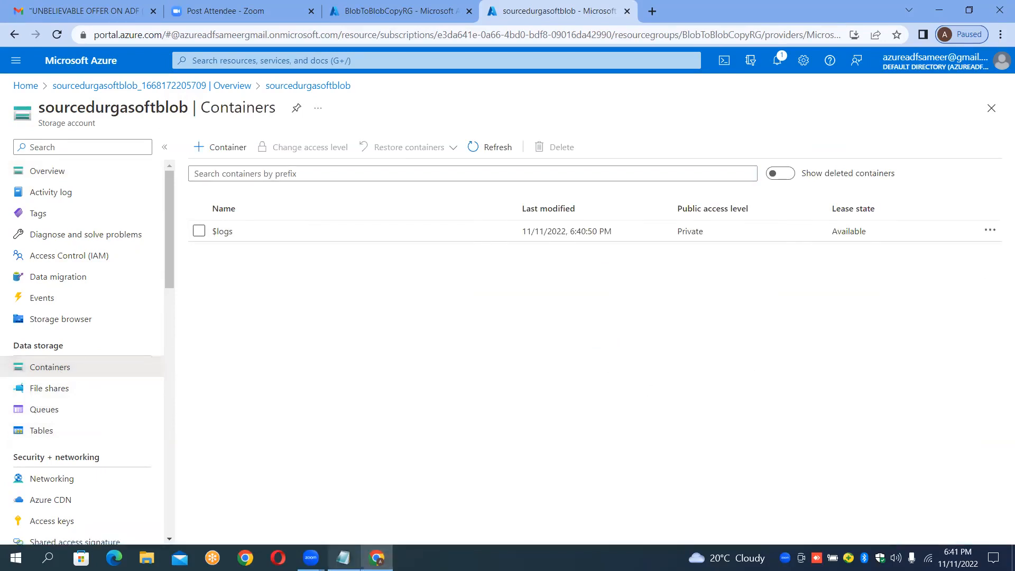
# Step: Add a notes line under the source Step2 reading "|---Container--Root Folders-->"
pyautogui.click(344, 558)
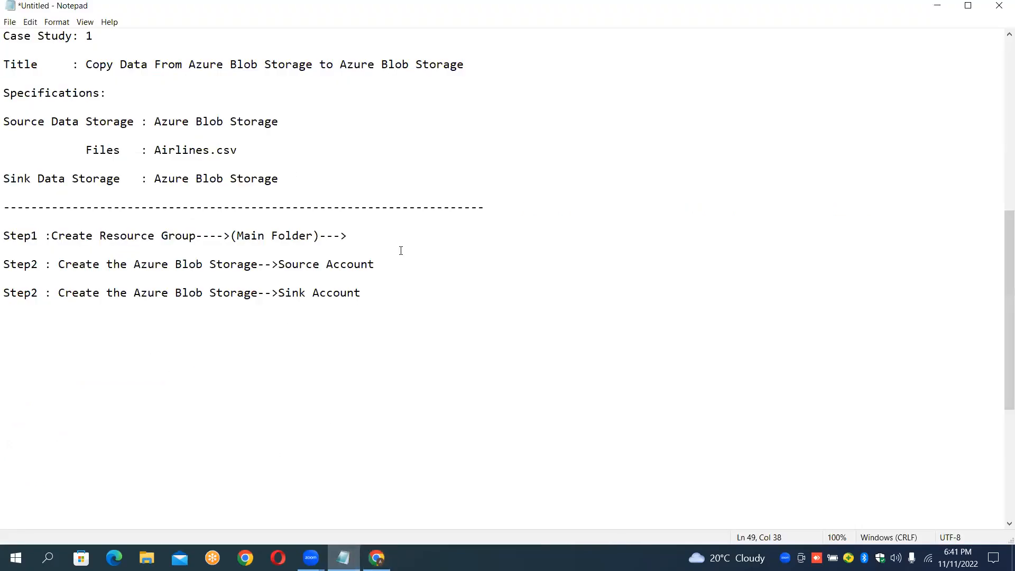
pyautogui.press('Return')
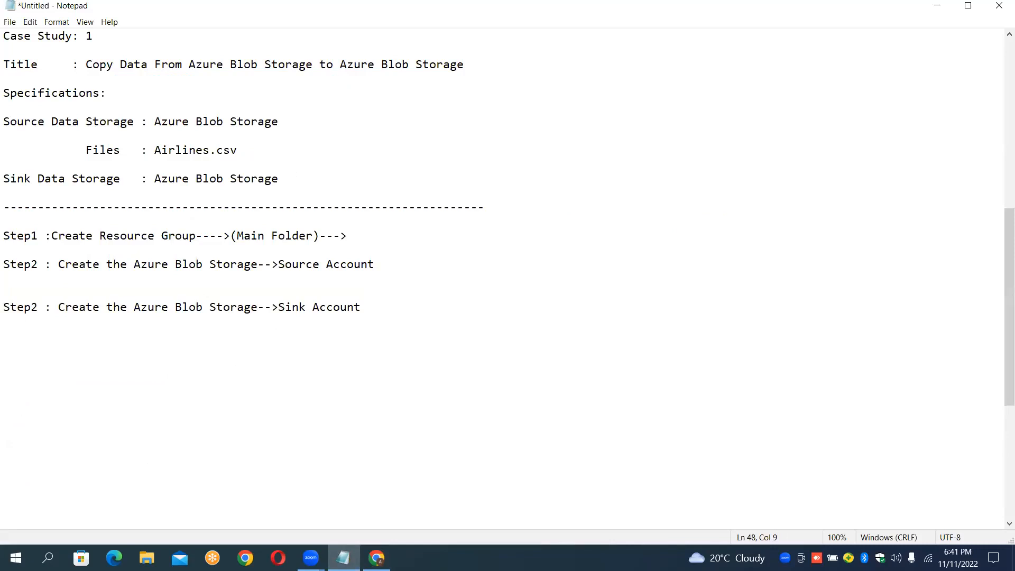
pyautogui.write('---Container--Root Folders')
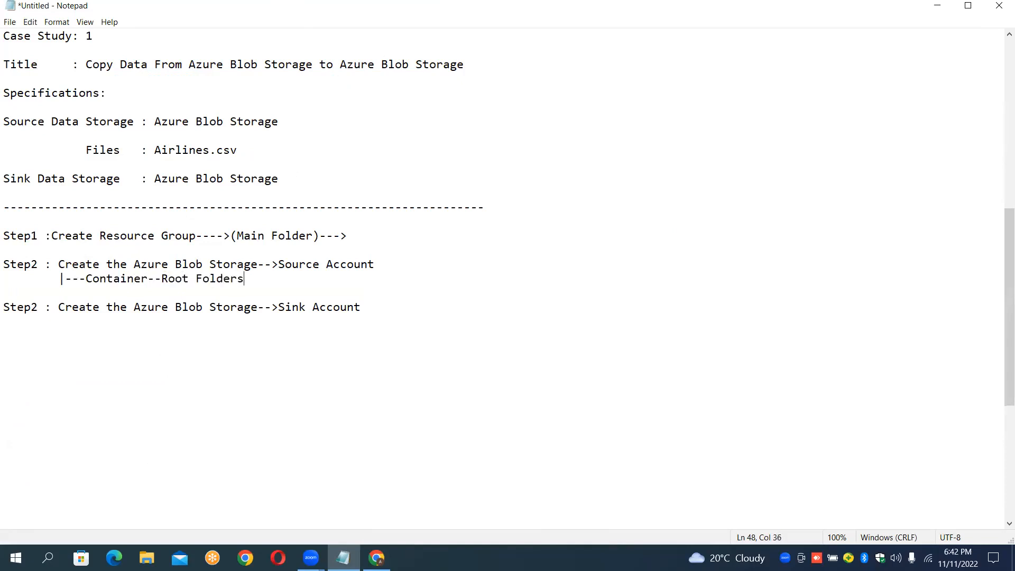
pyautogui.hotkey('shift', 'Left')
pyautogui.hotkey('shift', 'Left')
pyautogui.hotkey('shift', 'Left')
pyautogui.hotkey('shift', 'Left')
pyautogui.hotkey('shift', 'Left')
pyautogui.hotkey('shift', 'Left')
pyautogui.hotkey('shift', 'Left')
pyautogui.hotkey('shift', 'Left')
pyautogui.hotkey('shift', 'Left')
pyautogui.hotkey('shift', 'Left')
pyautogui.hotkey('shift', 'Left')
pyautogui.hotkey('shift', 'Left')
pyautogui.press('End')
pyautogui.write('-->')
pyautogui.press('Return')
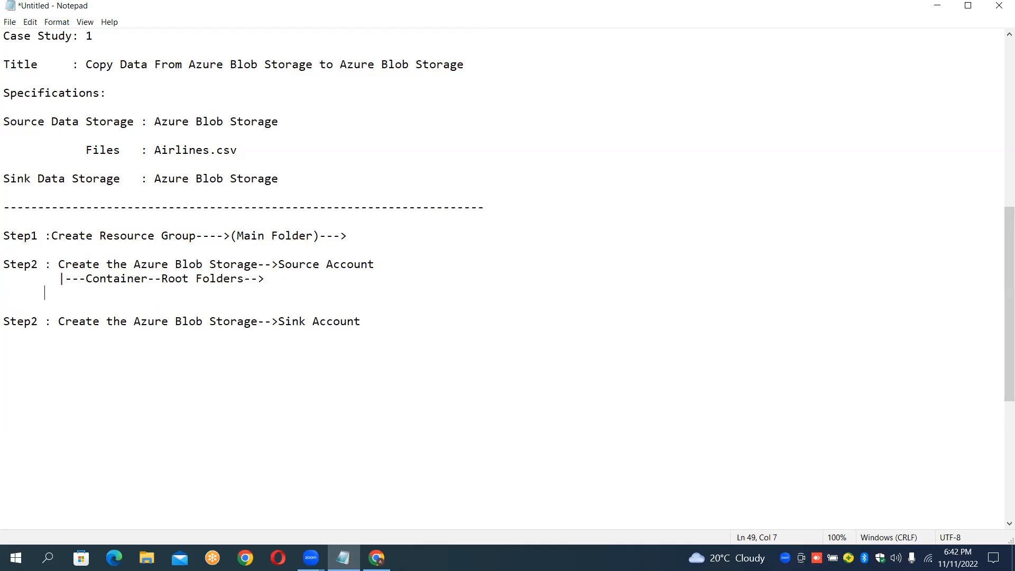
# Step: Add notes lines "|---File Shares", "|---Queues" and "|---Table" beneath the container line
pyautogui.write('|---File Shares')
pyautogui.press('Return')
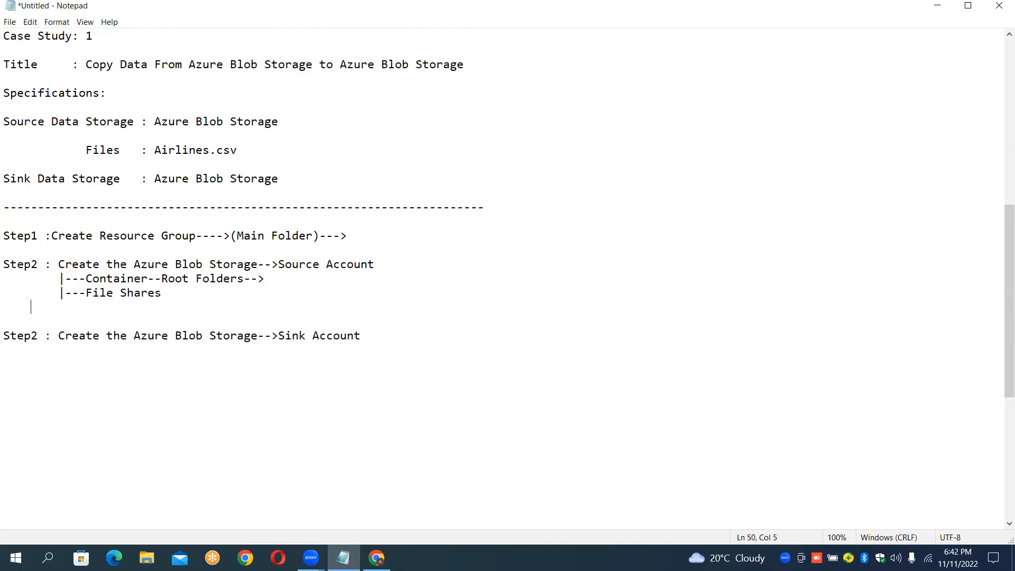
pyautogui.write('|---Queues')
pyautogui.press('Return')
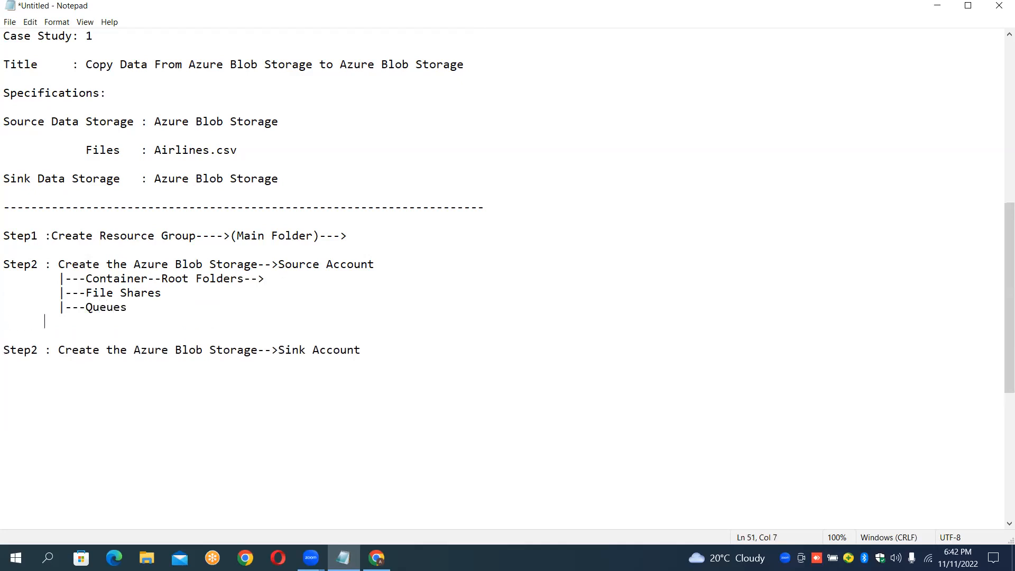
pyautogui.write('|---Table')
# Step: Create a container named inputcontainer in the source storage account
pyautogui.moveTo(87, 278); pyautogui.dragTo(169, 279)
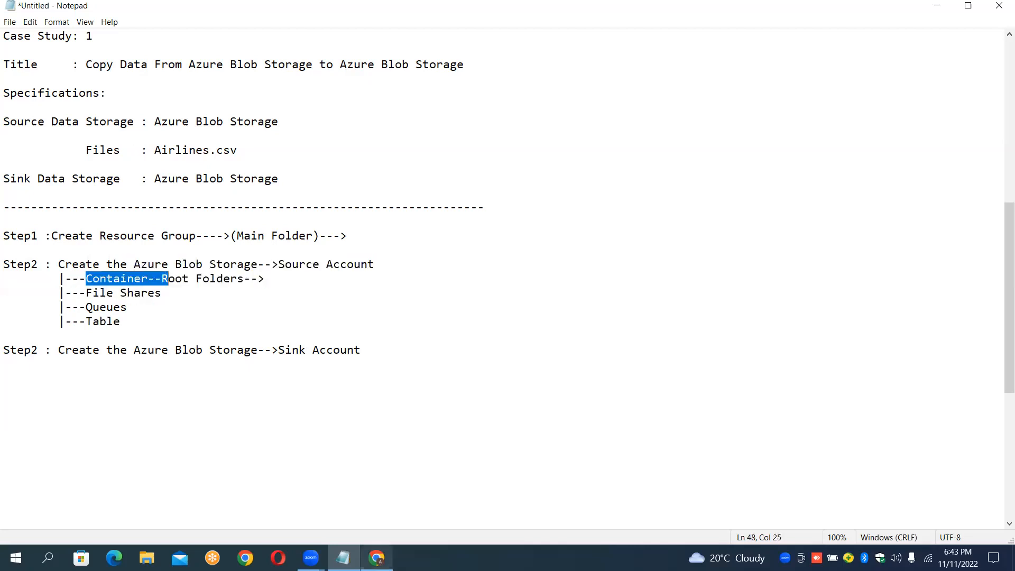
pyautogui.click(377, 557)
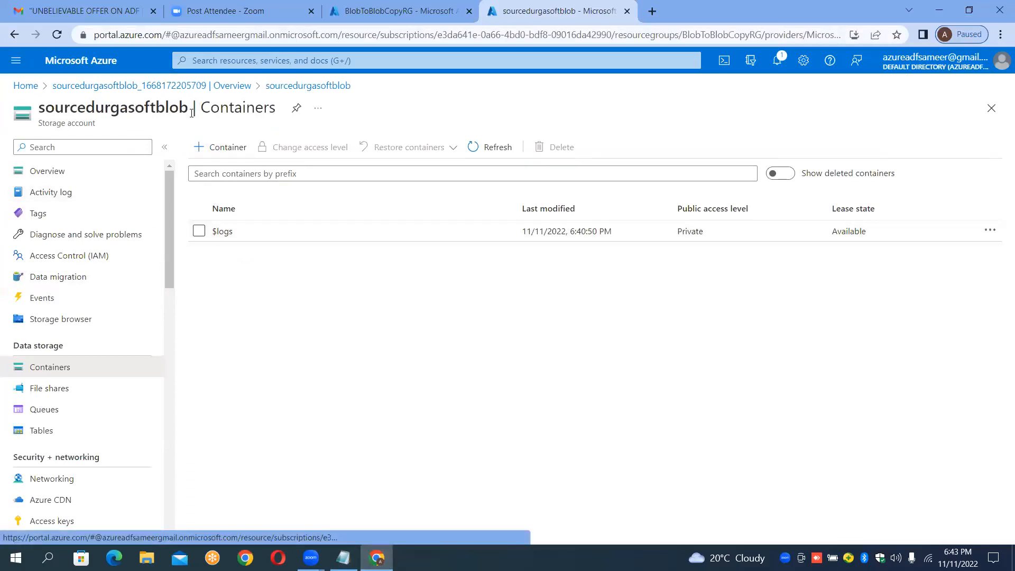
pyautogui.click(239, 152)
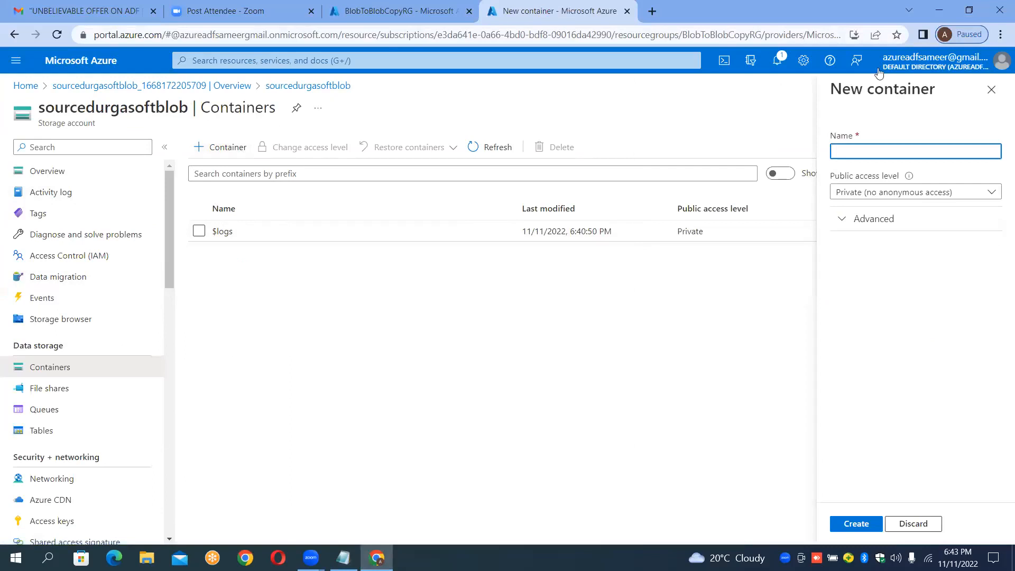
pyautogui.click(911, 152)
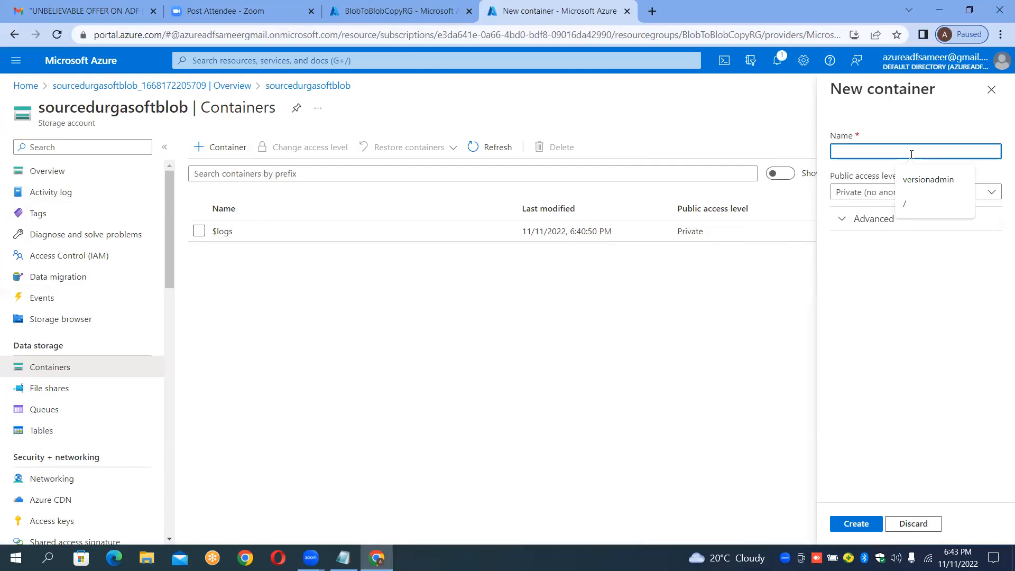
pyautogui.write('inpu')
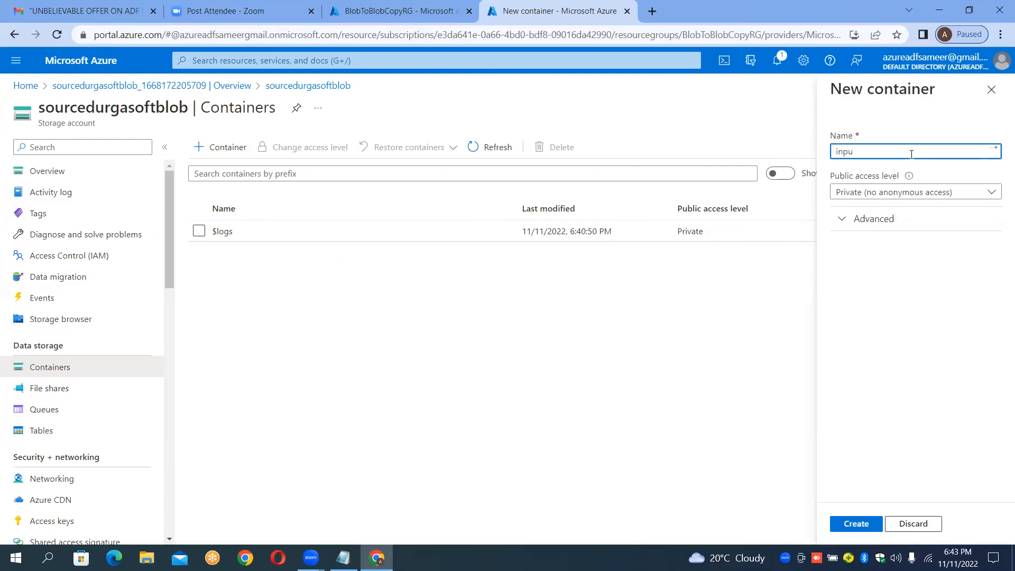
pyautogui.write('tcontainer')
pyautogui.click(865, 523)
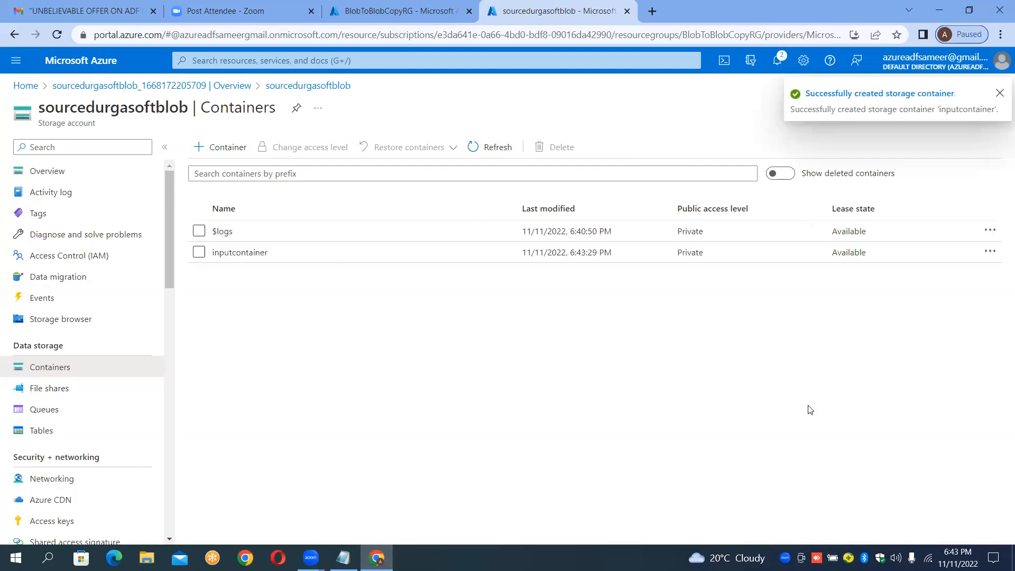
# Step: Upload airlines.csv from the Travel folder into inputcontainer
pyautogui.click(301, 253)
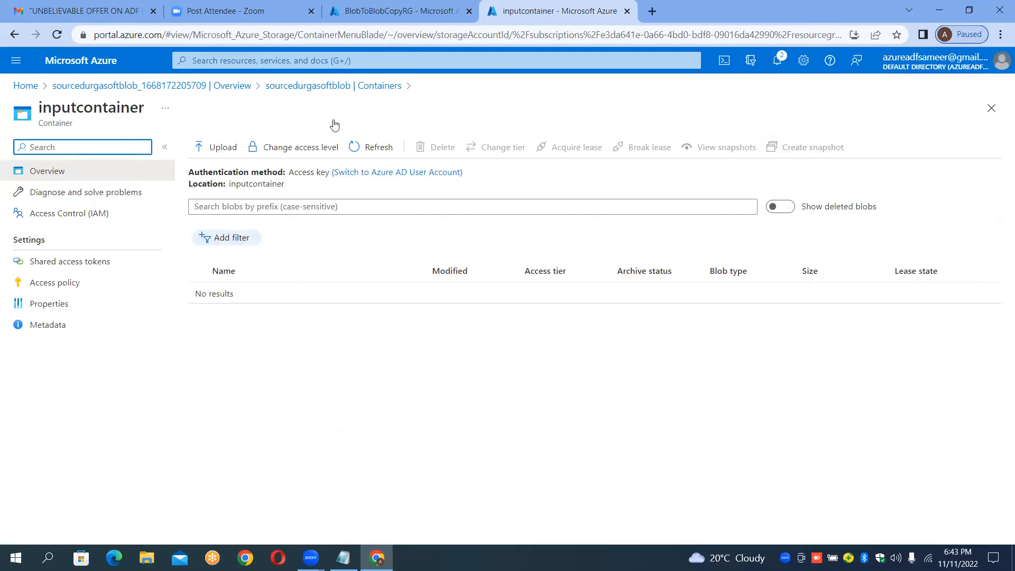
pyautogui.moveTo(311, 558); pyautogui.dragTo(344, 558)
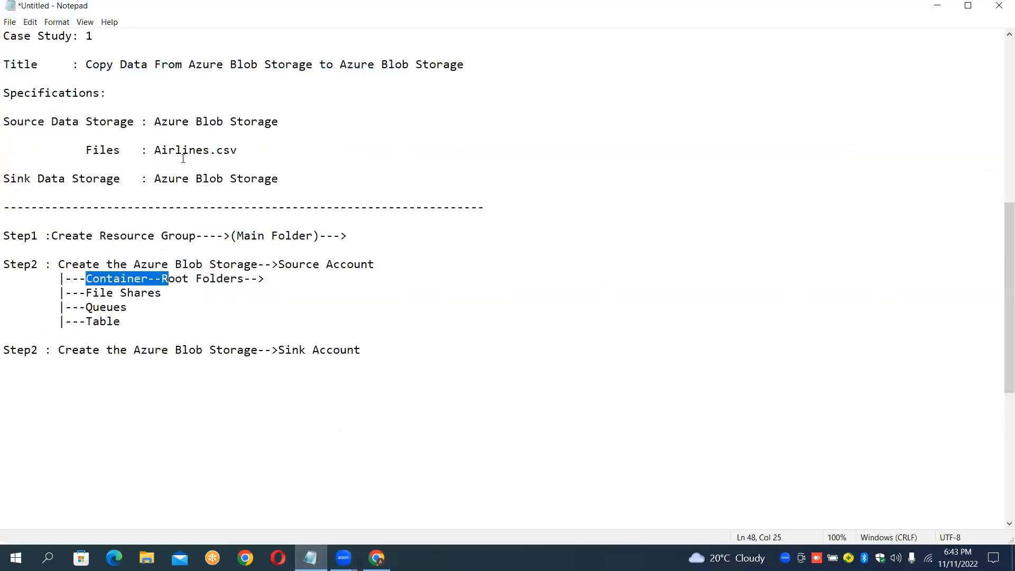
pyautogui.click(155, 150)
pyautogui.moveTo(157, 150); pyautogui.dragTo(255, 147)
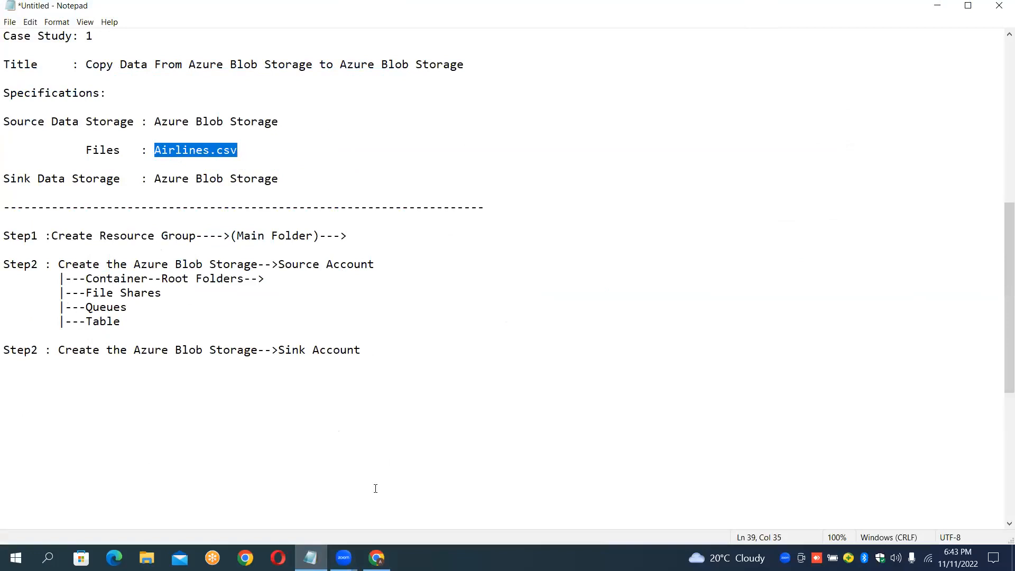
pyautogui.click(377, 557)
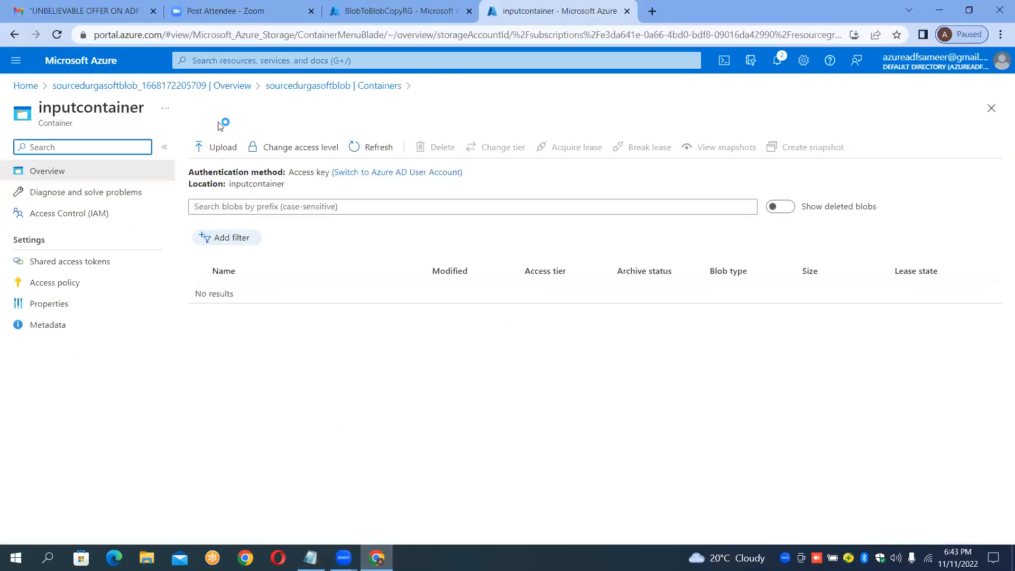
pyautogui.click(222, 147)
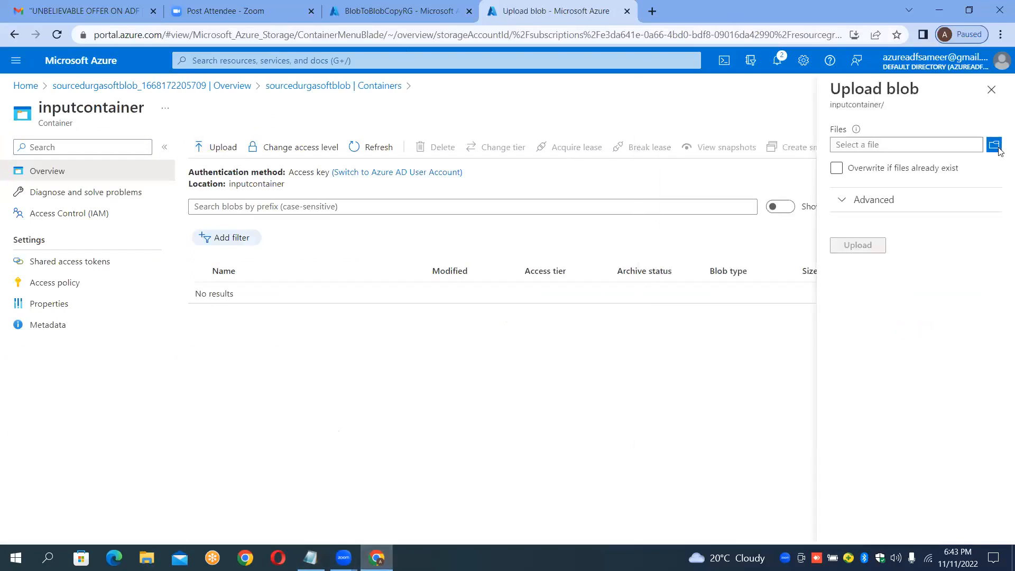
pyautogui.click(997, 147)
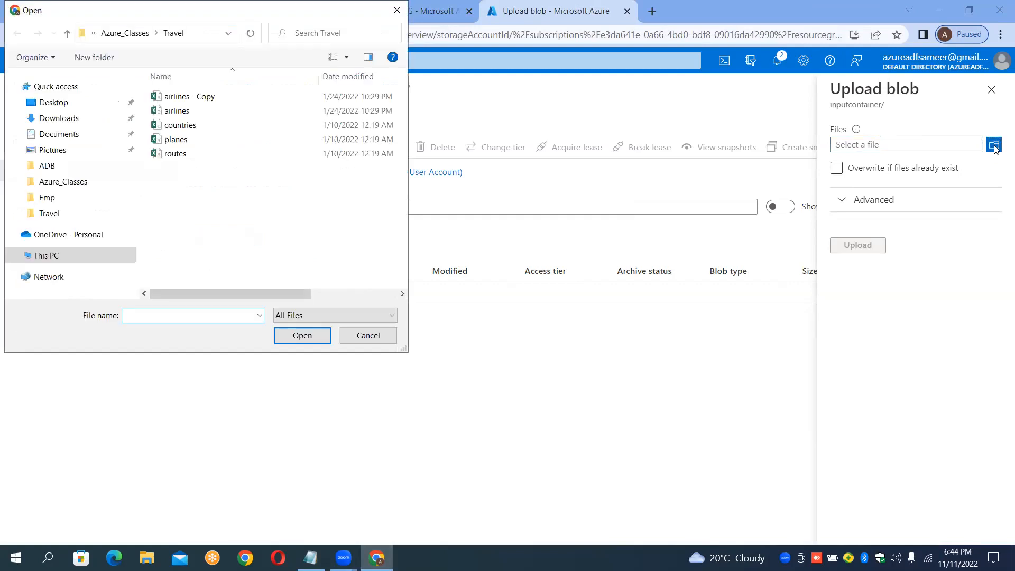
pyautogui.doubleClick(167, 114)
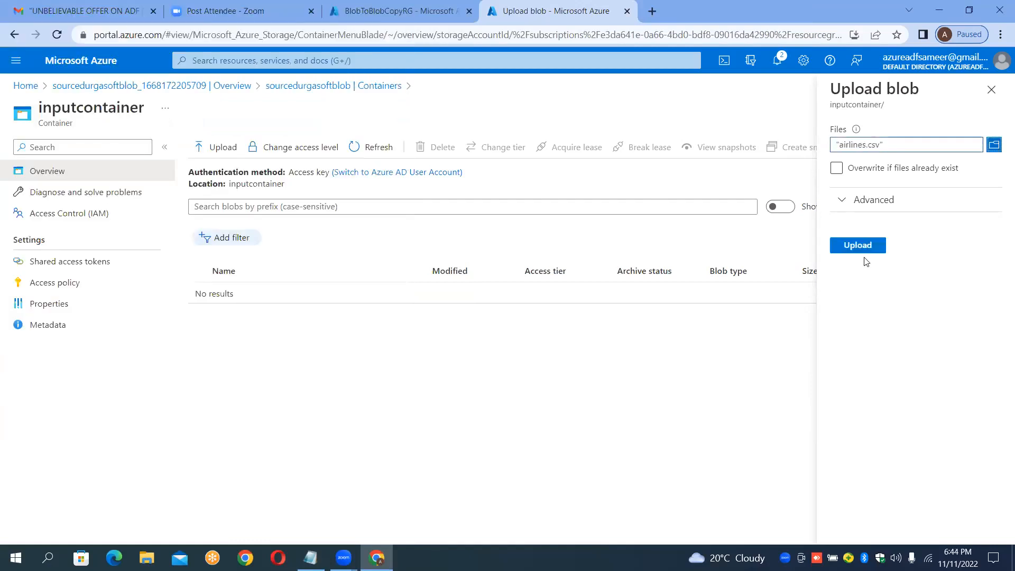
pyautogui.click(865, 251)
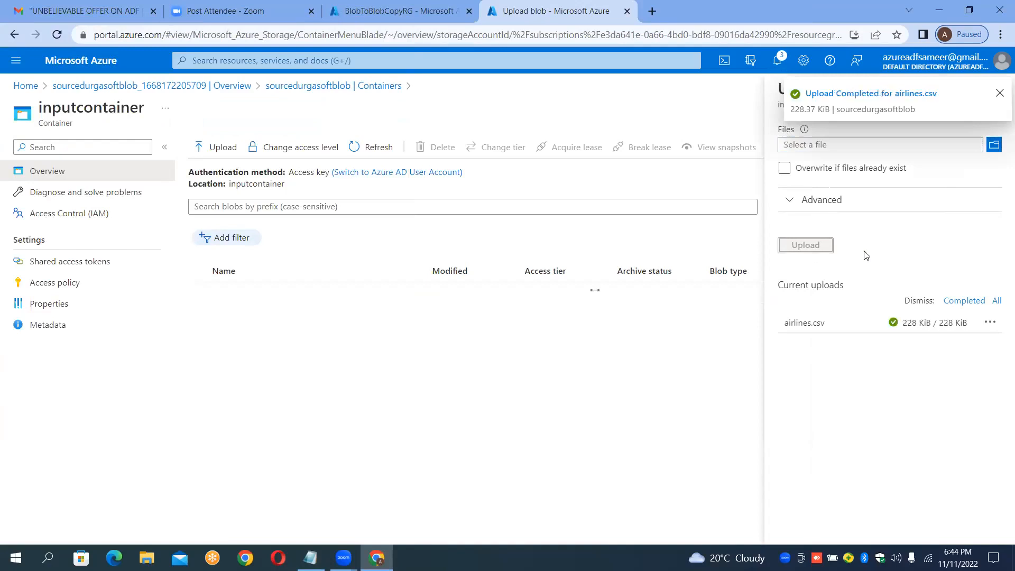
pyautogui.click(998, 95)
pyautogui.click(997, 92)
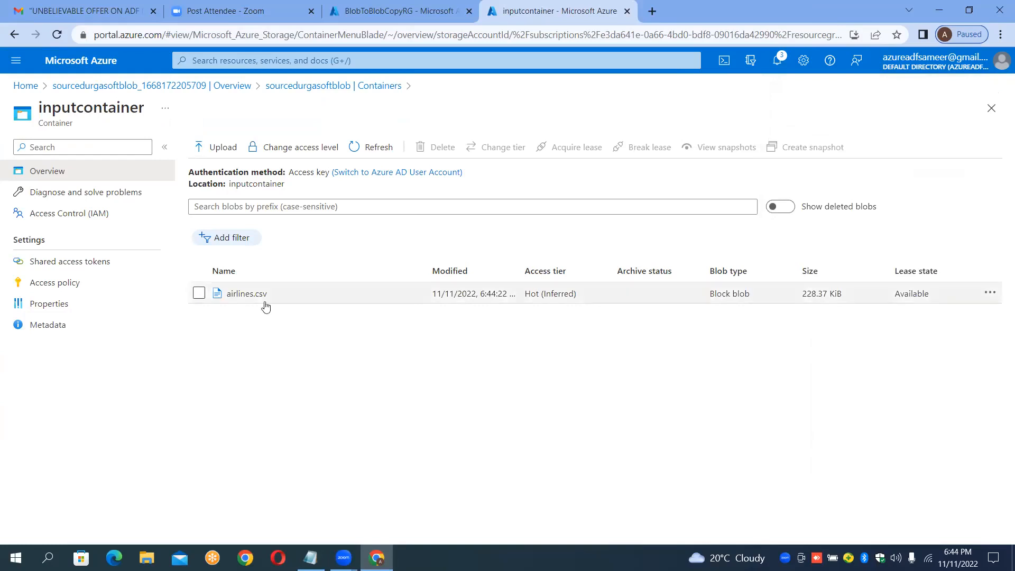
# Step: Open airlines.csv in the editor and scroll through the file's rows from header to end
pyautogui.click(247, 294)
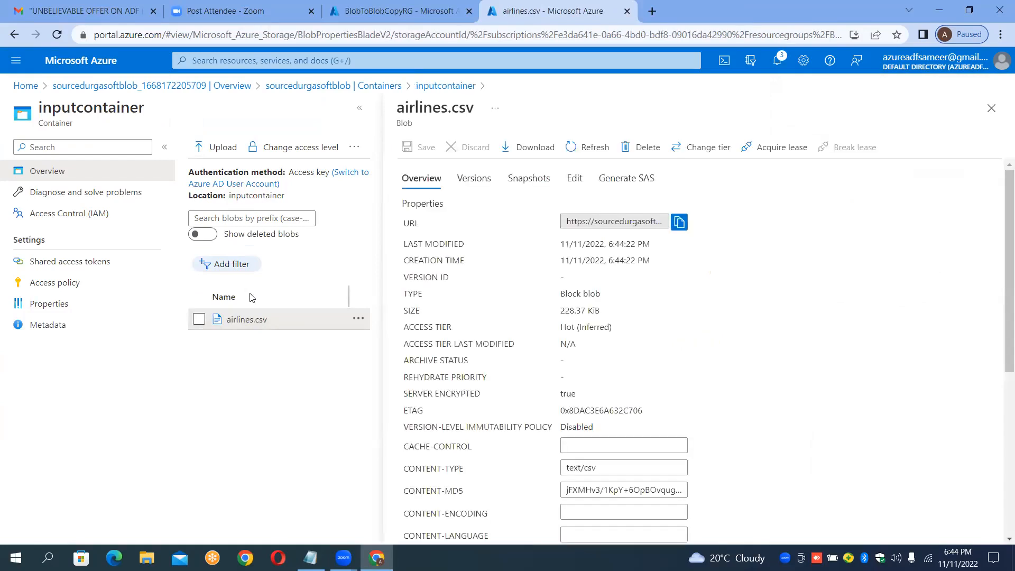
pyautogui.click(575, 179)
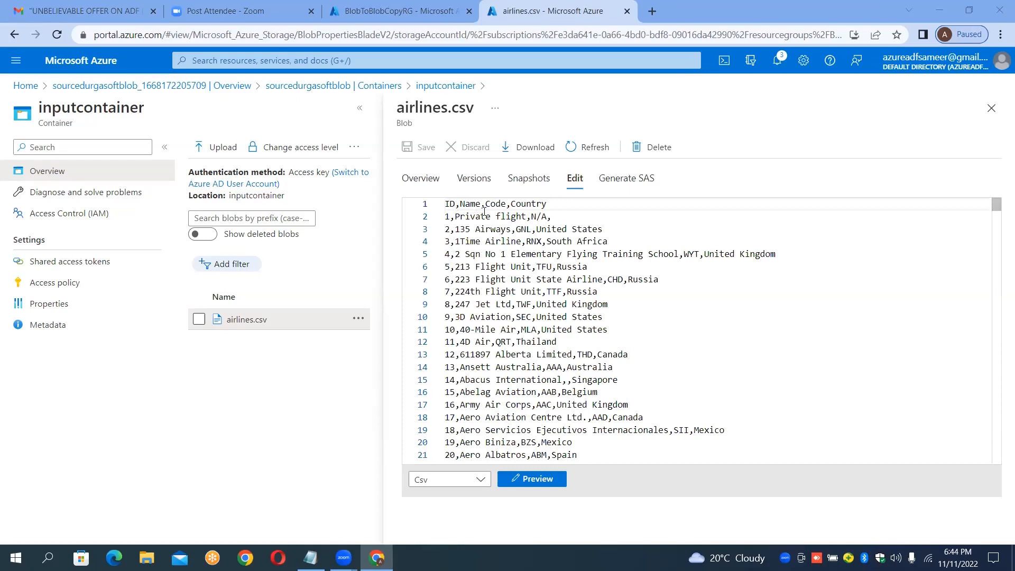
pyautogui.click(456, 217)
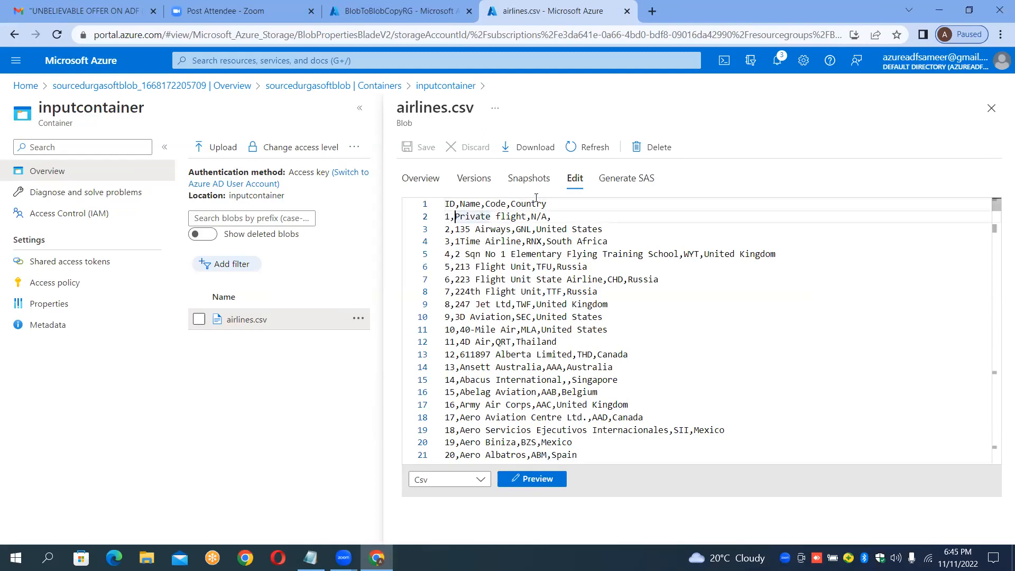
pyautogui.click(539, 202)
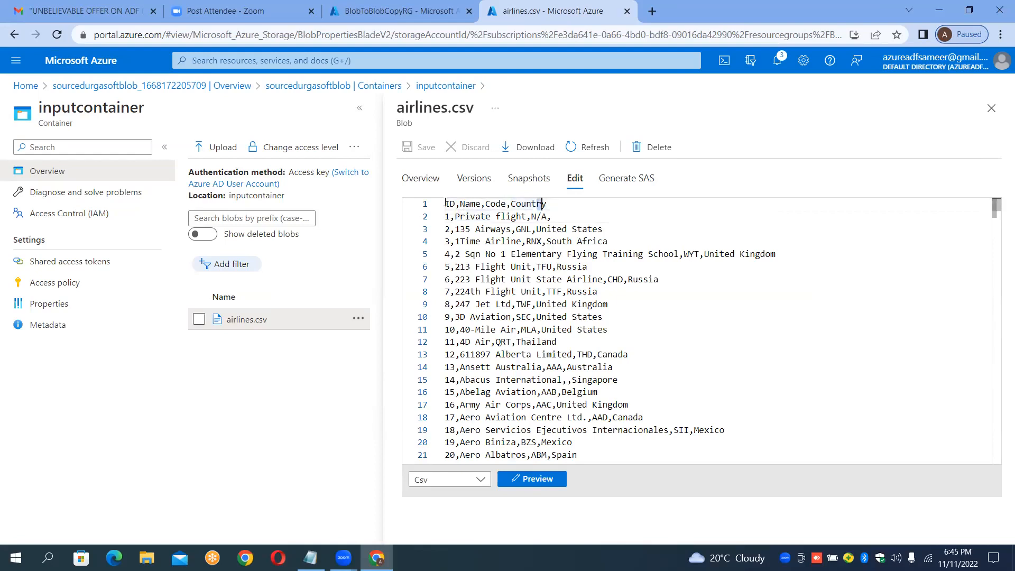
pyautogui.hotkey('shift', 'Left')
pyautogui.click(548, 204)
pyautogui.hotkey('shift', 'Left')
pyautogui.hotkey('shift', 'Left')
pyautogui.hotkey('shift', 'Left')
pyautogui.hotkey('shift', 'Left')
pyautogui.hotkey('shift', 'Left')
pyautogui.hotkey('shift', 'Left')
pyautogui.hotkey('shift', 'Left')
pyautogui.hotkey('shift', 'Left')
pyautogui.hotkey('shift', 'Left')
pyautogui.hotkey('shift', 'Left')
pyautogui.hotkey('shift', 'Left')
pyautogui.hotkey('shift', 'Left')
pyautogui.hotkey('shift', 'Left')
pyautogui.hotkey('shift', 'Left')
pyautogui.hotkey('shift', 'Left')
pyautogui.hotkey('shift', 'Left')
pyautogui.hotkey('shift', 'Left')
pyautogui.hotkey('shift', 'Left')
pyautogui.hotkey('shift', 'Left')
pyautogui.hotkey('shift', 'Left')
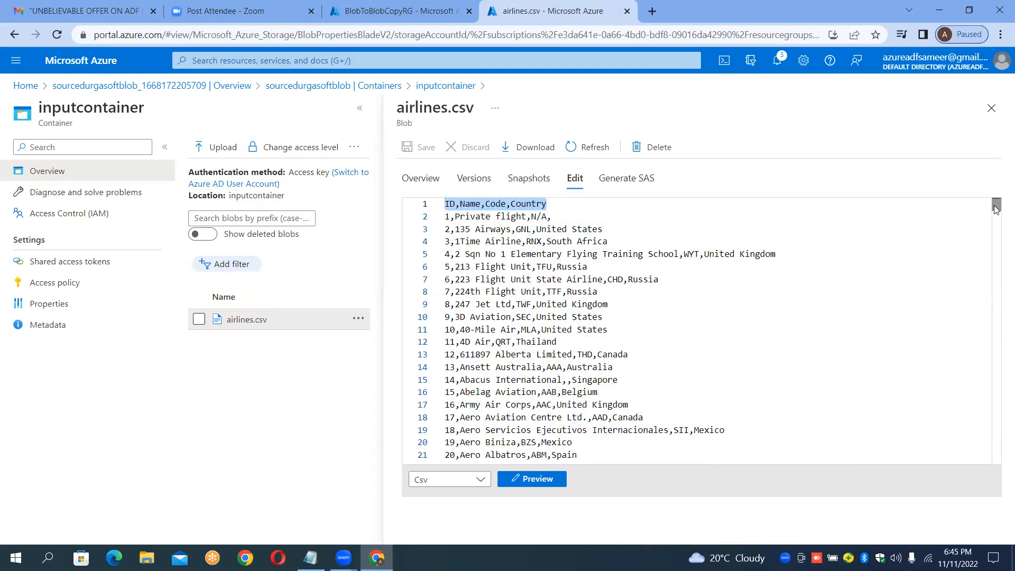
pyautogui.moveTo(996, 207); pyautogui.dragTo(997, 423)
pyautogui.moveTo(989, 461); pyautogui.dragTo(990, 469)
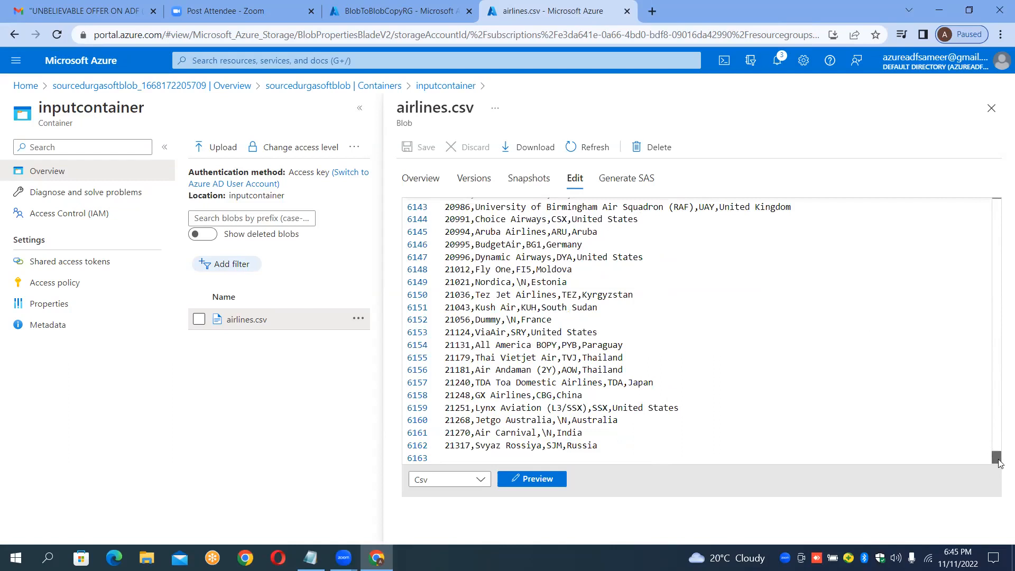
pyautogui.moveTo(997, 458); pyautogui.dragTo(993, 197)
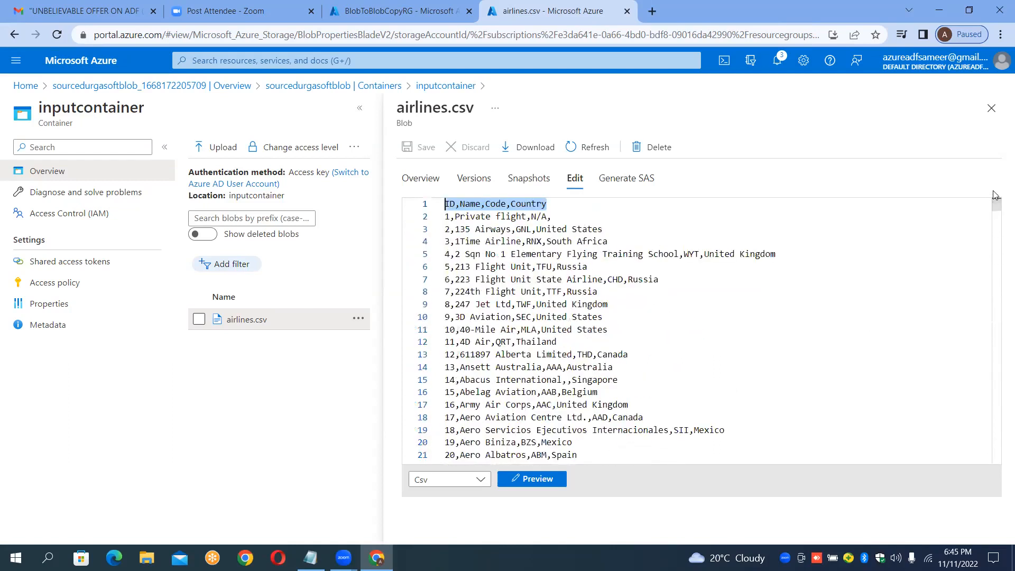
pyautogui.click(992, 109)
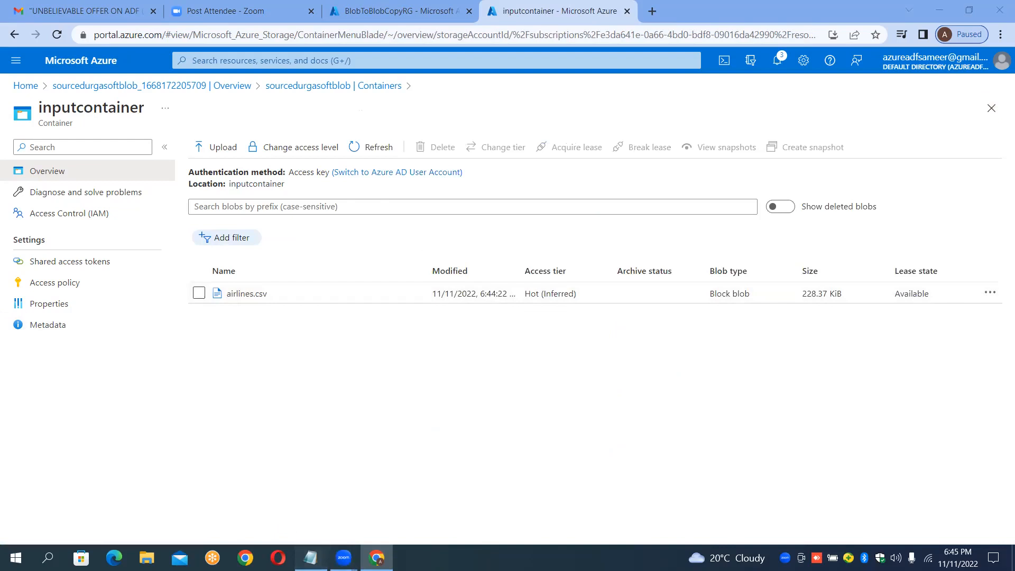
# Step: Relabel the sink account line in the notes as Step3
pyautogui.click(310, 558)
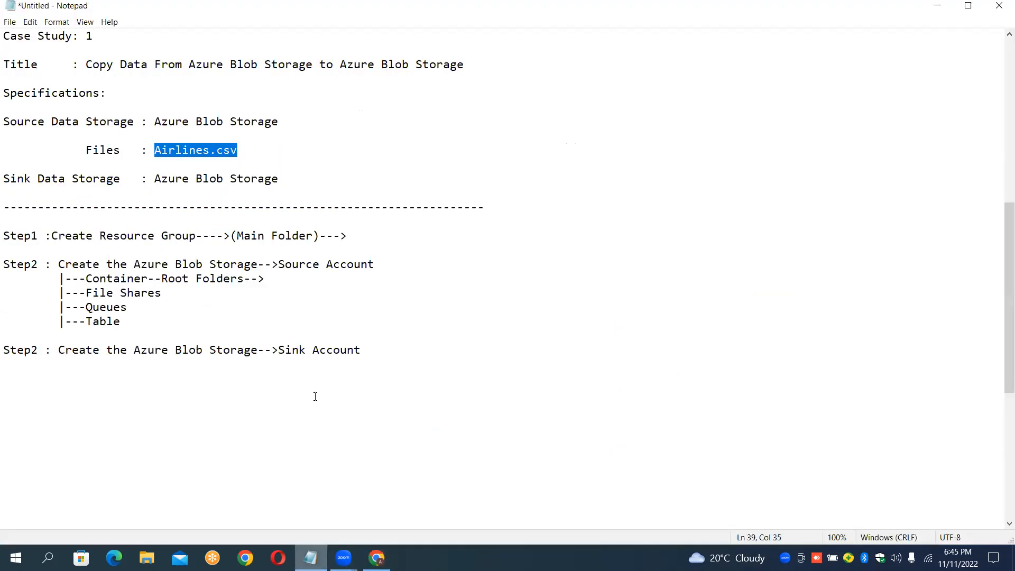
pyautogui.click(369, 350)
pyautogui.press('Return')
pyautogui.press('BackSpace')
pyautogui.press('Up')
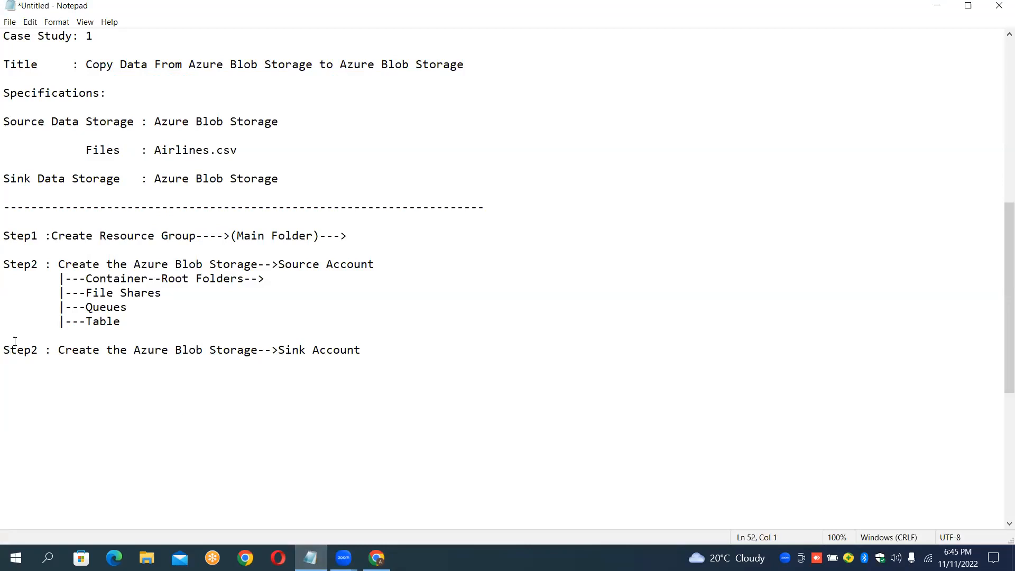
pyautogui.hotkey('shift', 'Right')
pyautogui.write('3')
# Step: Copy the container, file shares, queues and table lines beneath the Step3 sink account line
pyautogui.click(127, 322)
pyautogui.hotkey('shift', 'Up')
pyautogui.hotkey('shift', 'Up')
pyautogui.hotkey('shift', 'Up')
pyautogui.hotkey('shift', 'Left')
pyautogui.hotkey('shift', 'Left')
pyautogui.hotkey('shift', 'Left')
pyautogui.hotkey('shift', 'Left')
pyautogui.hotkey('shift', 'Left')
pyautogui.hotkey('shift', 'Left')
pyautogui.hotkey('shift', 'Left')
pyautogui.hotkey('shift', 'Left')
pyautogui.hotkey('shift', 'Left')
pyautogui.hotkey('shift', 'Left')
pyautogui.hotkey('shift', 'Right')
pyautogui.hotkey('ctrl', 'c')
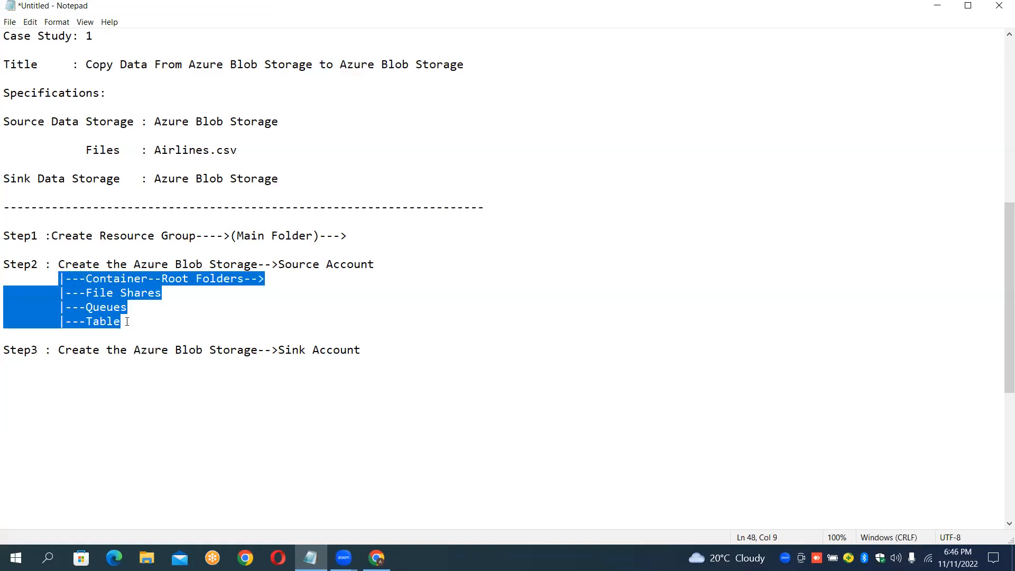
pyautogui.press('Down')
pyautogui.press('Down')
pyautogui.press('Down')
pyautogui.press('Down')
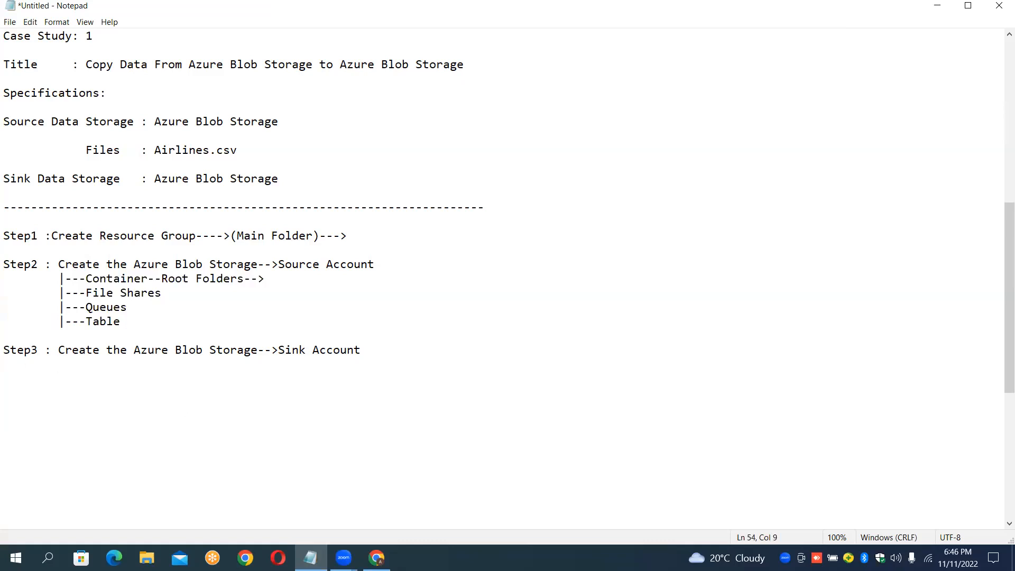
pyautogui.hotkey('ctrl', 'v')
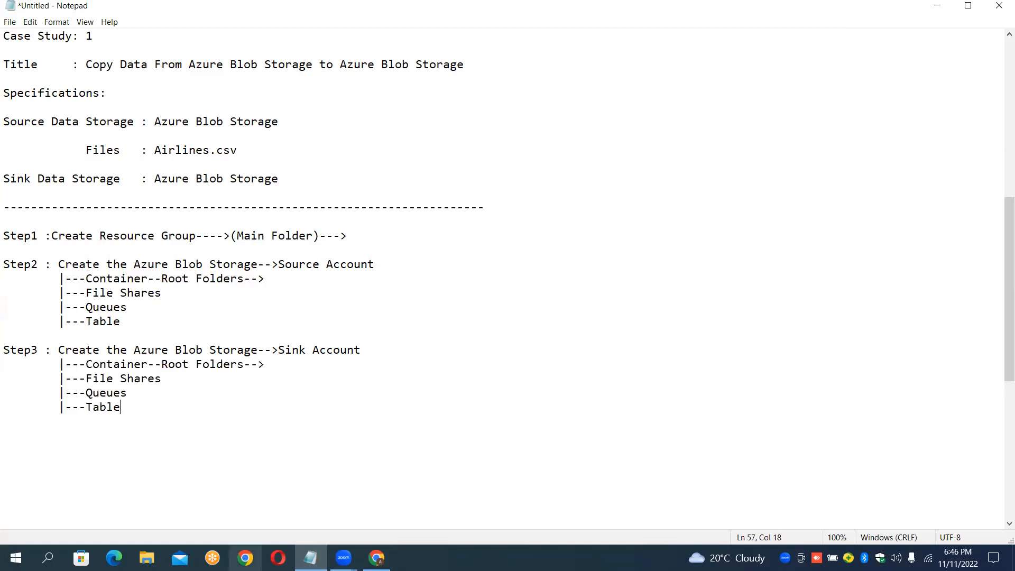
# Step: Open the Create a storage account form from Storage accounts in a new Azure portal tab
pyautogui.click(376, 558)
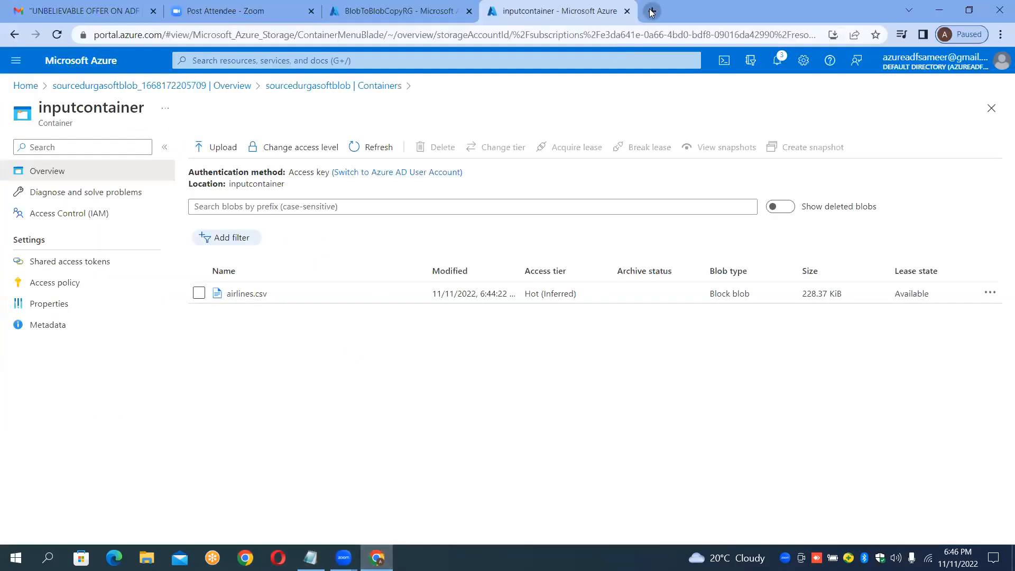
pyautogui.click(651, 11)
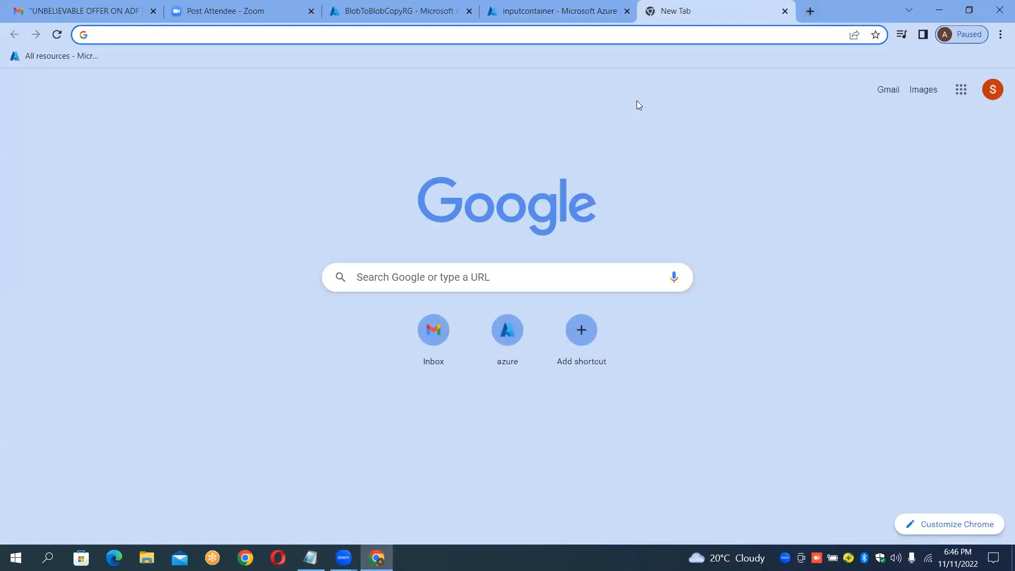
pyautogui.click(516, 338)
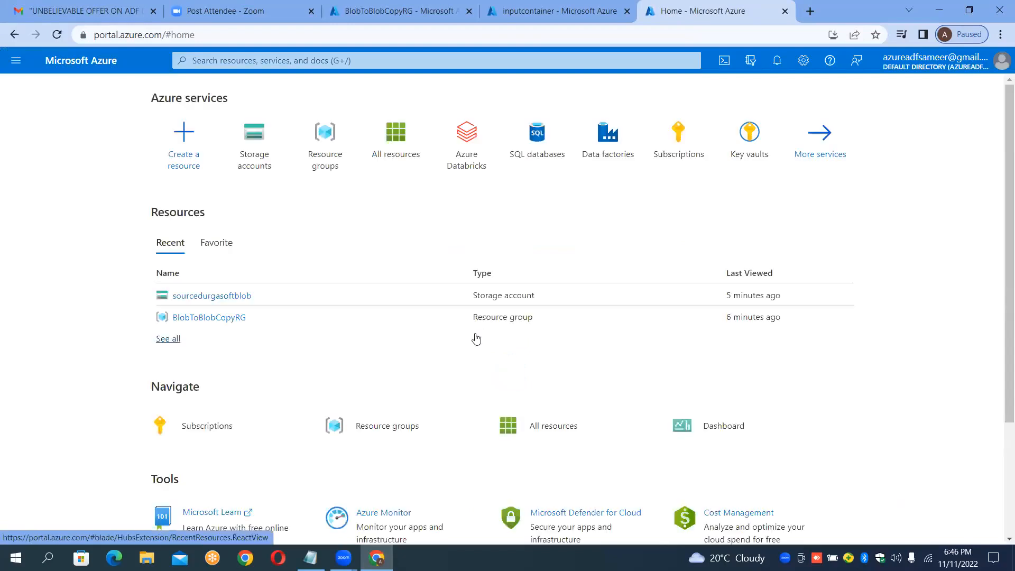
pyautogui.click(260, 150)
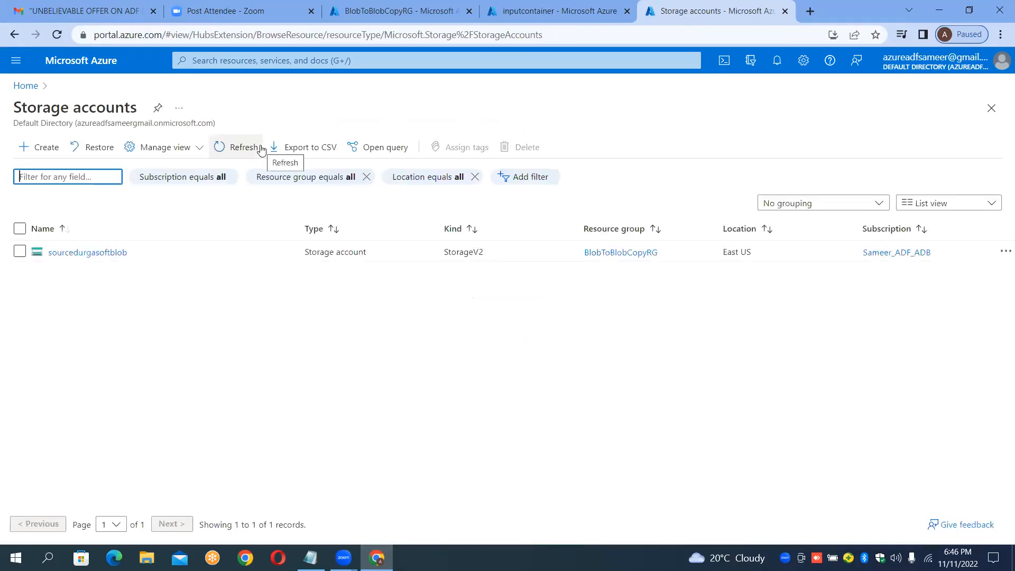
pyautogui.click(50, 158)
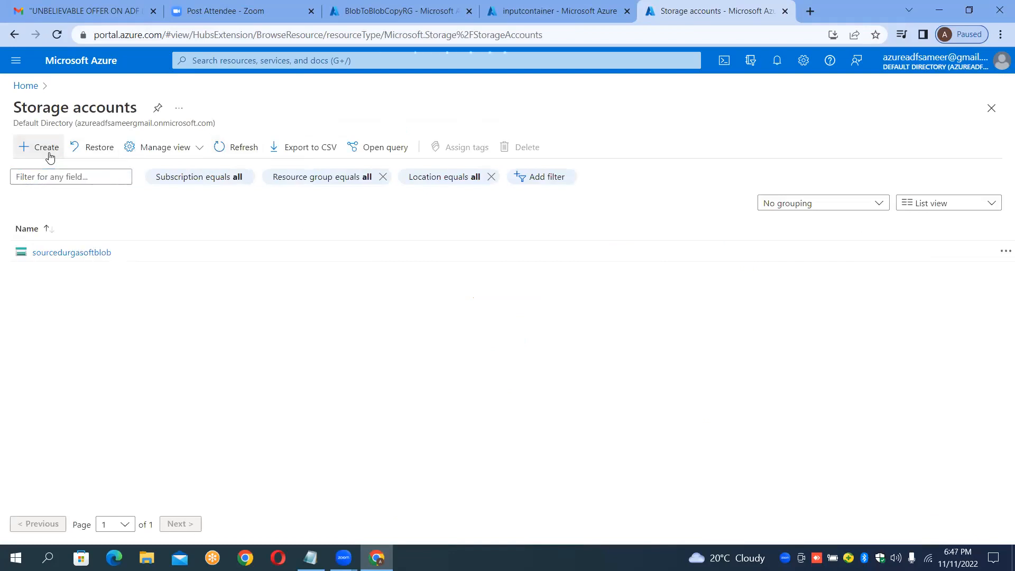
pyautogui.click(51, 157)
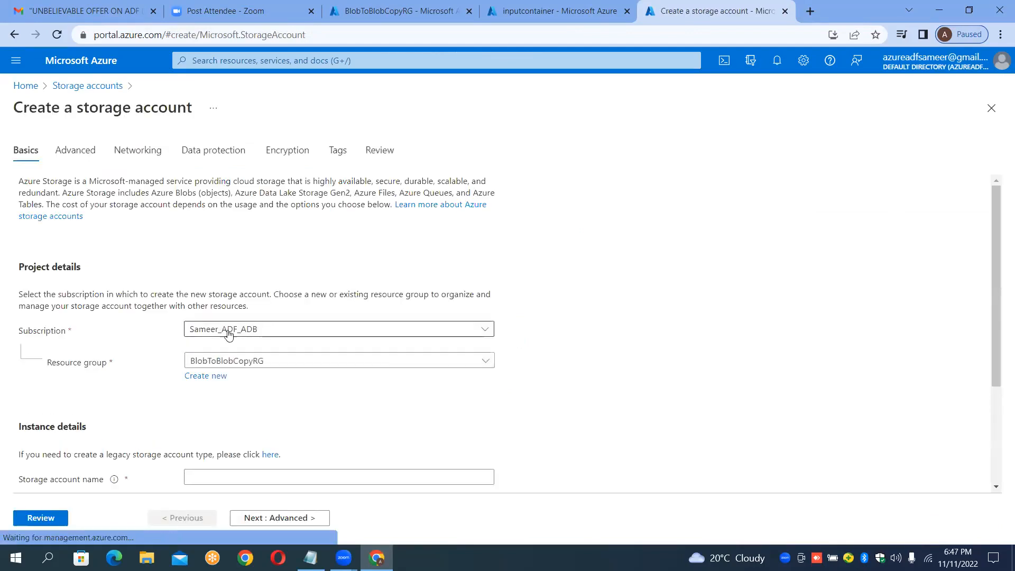
pyautogui.scroll(-2, 597, 367)
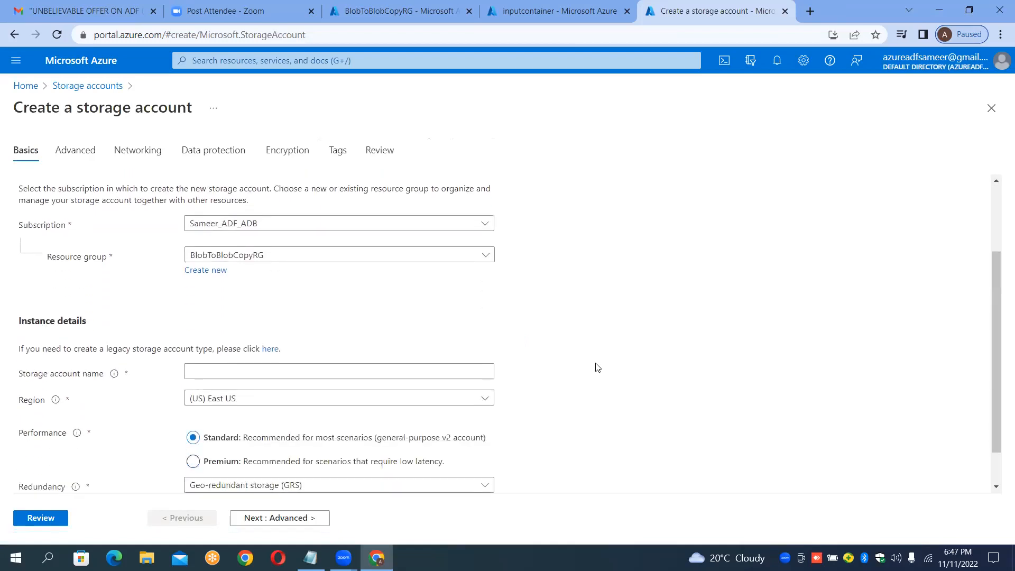
# Step: Name the new storage account sinkdurgasoft, then review and create it
pyautogui.click(336, 371)
pyautogui.write('s')
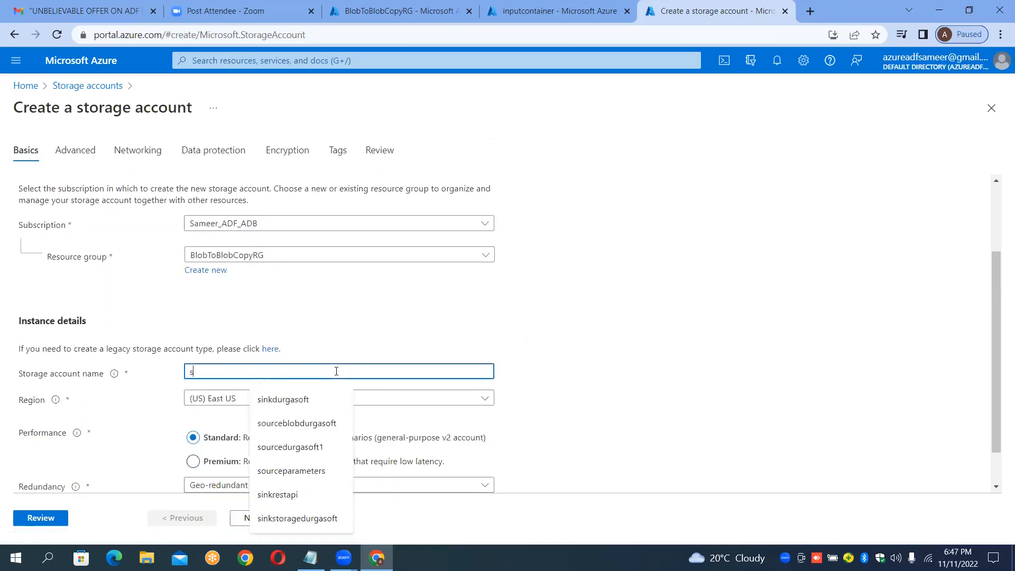
pyautogui.write('inkdur')
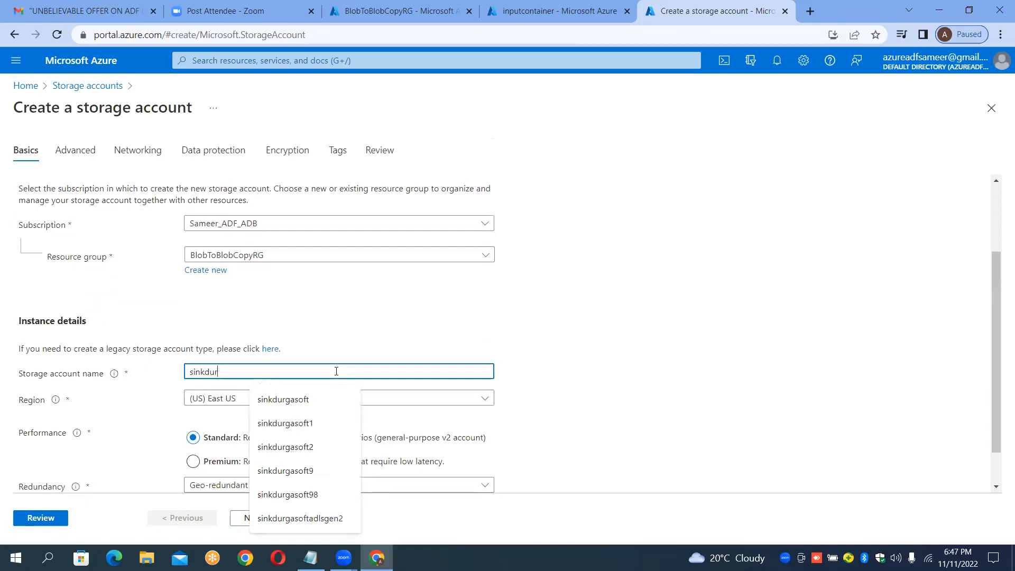
pyautogui.write('gasoftblob')
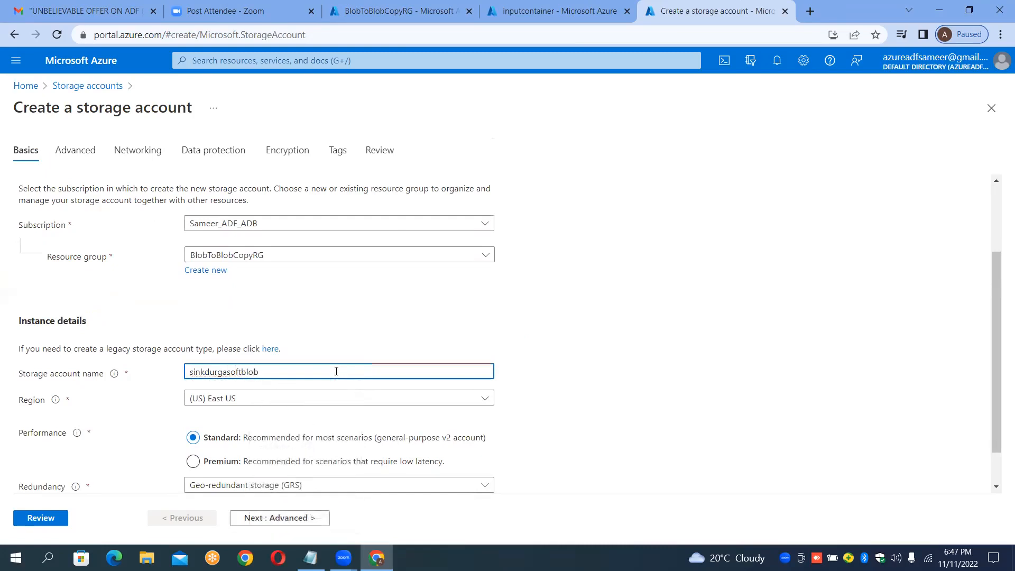
pyautogui.press('BackSpace')
pyautogui.press('BackSpace')
pyautogui.press('BackSpace')
pyautogui.press('BackSpace')
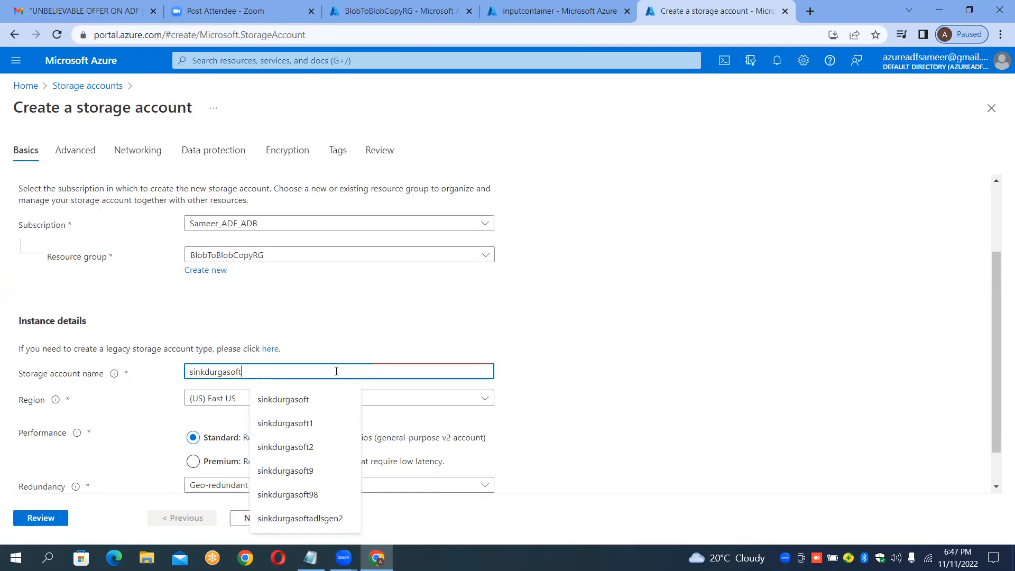
pyautogui.click(725, 307)
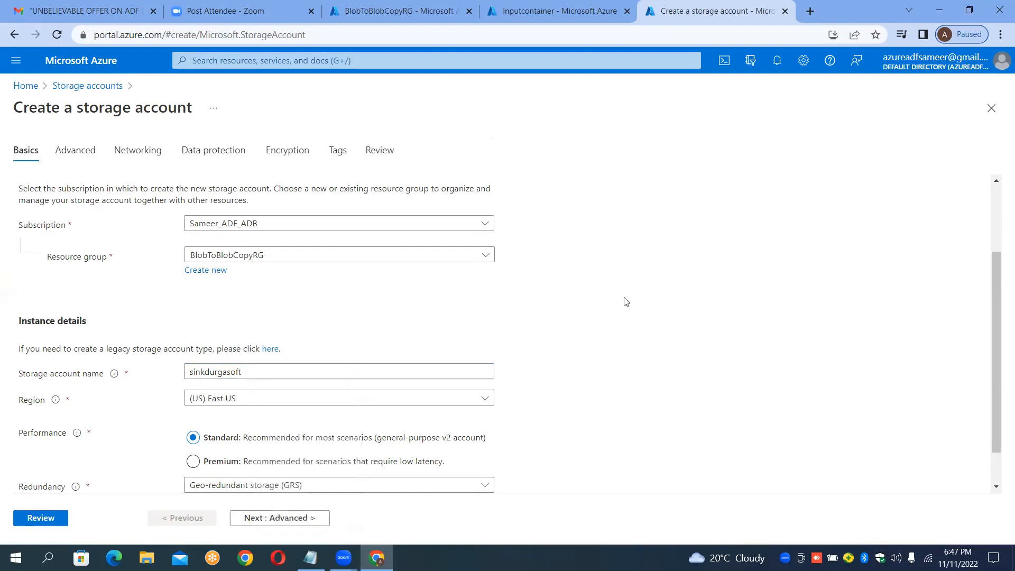
pyautogui.click(61, 519)
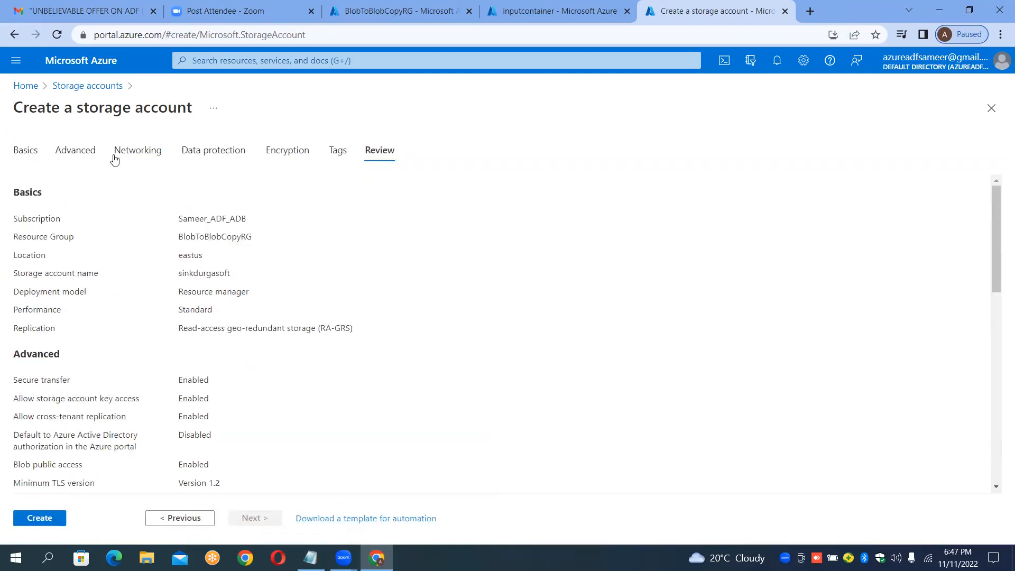
pyautogui.click(38, 521)
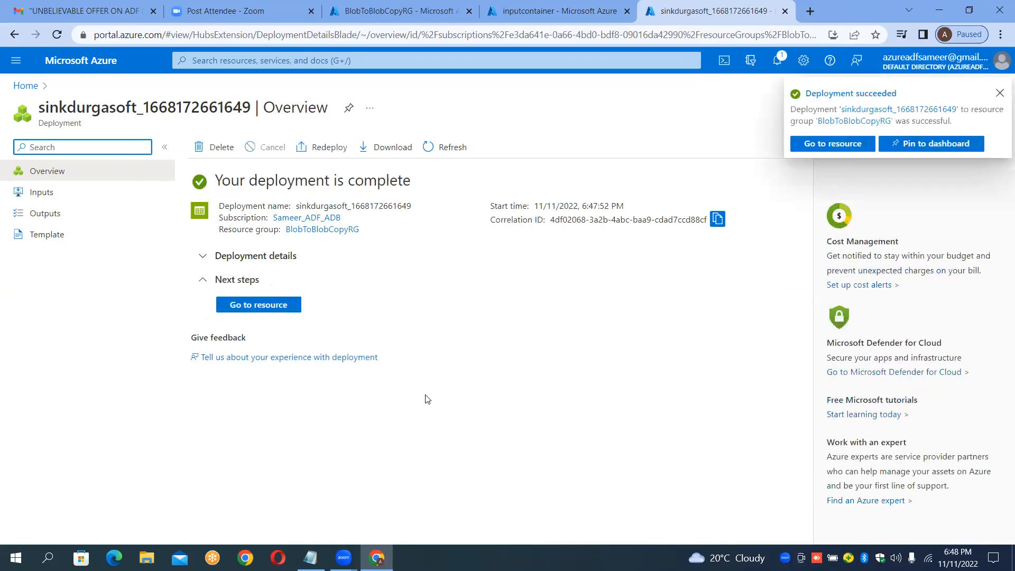
# Step: Open the new sink account's containers and review the source inputcontainer page in its tab
pyautogui.click(264, 308)
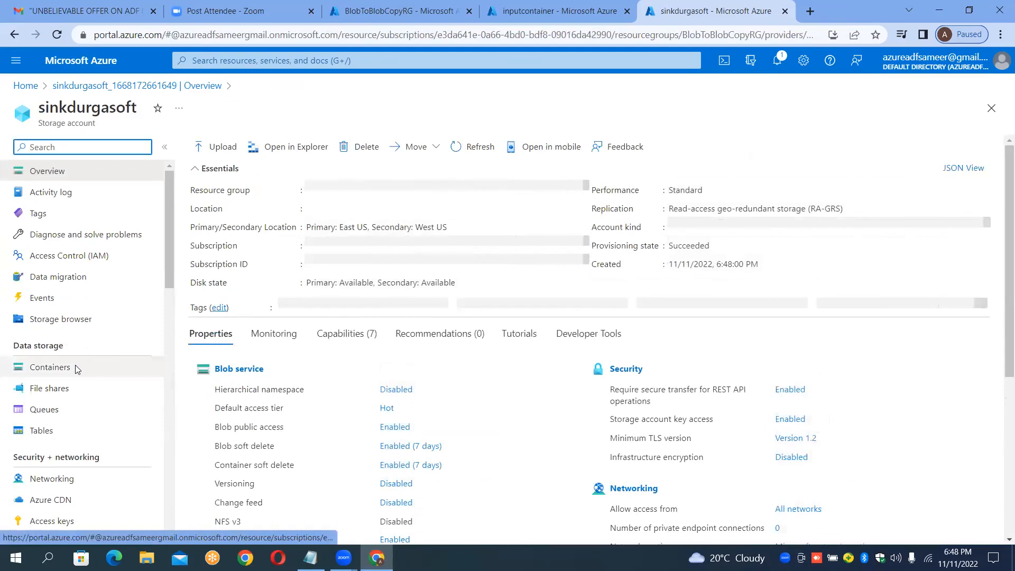
pyautogui.click(76, 369)
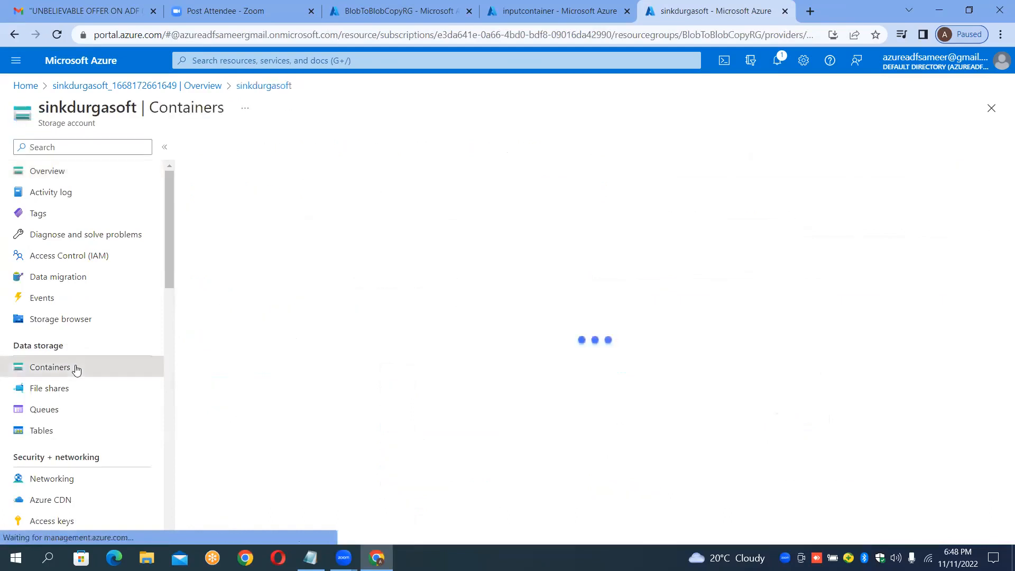
pyautogui.click(380, 11)
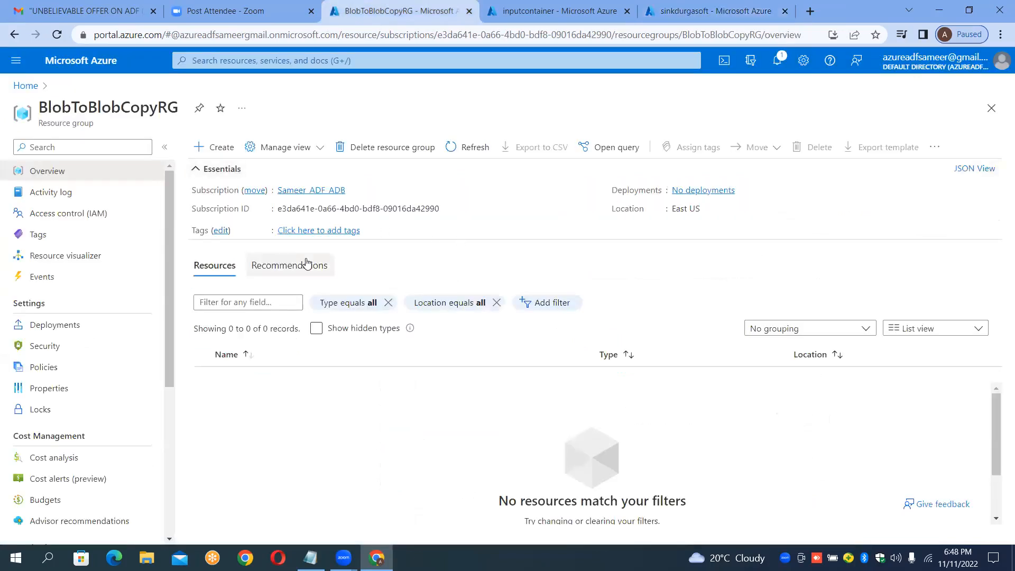
pyautogui.click(545, 15)
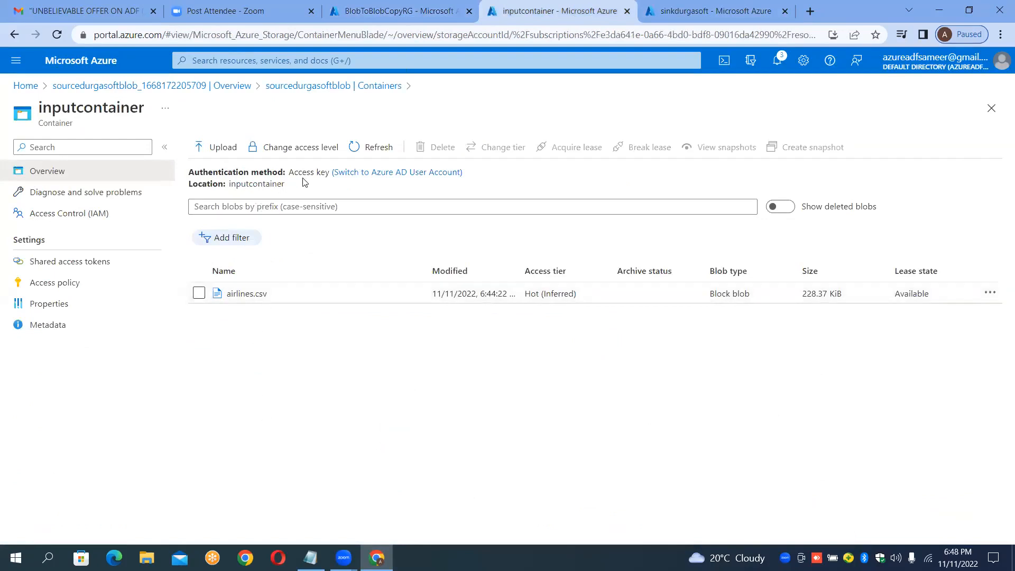
pyautogui.moveTo(285, 185); pyautogui.dragTo(229, 186)
# Step: Create a container named outputcontainer in the sinkdurgasoft account
pyautogui.click(697, 14)
pyautogui.click(227, 147)
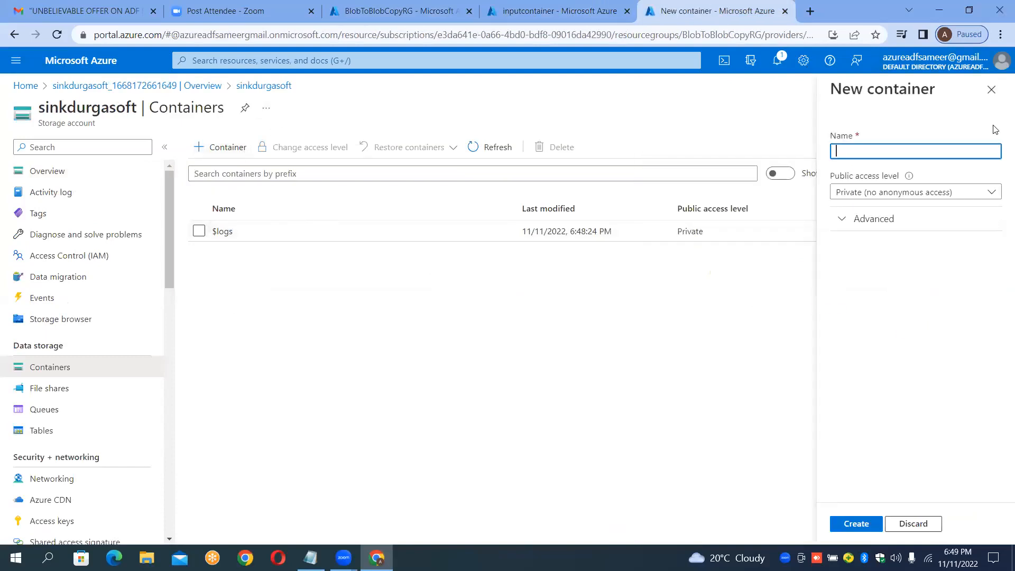
pyautogui.write('outputcontainer')
pyautogui.click(856, 524)
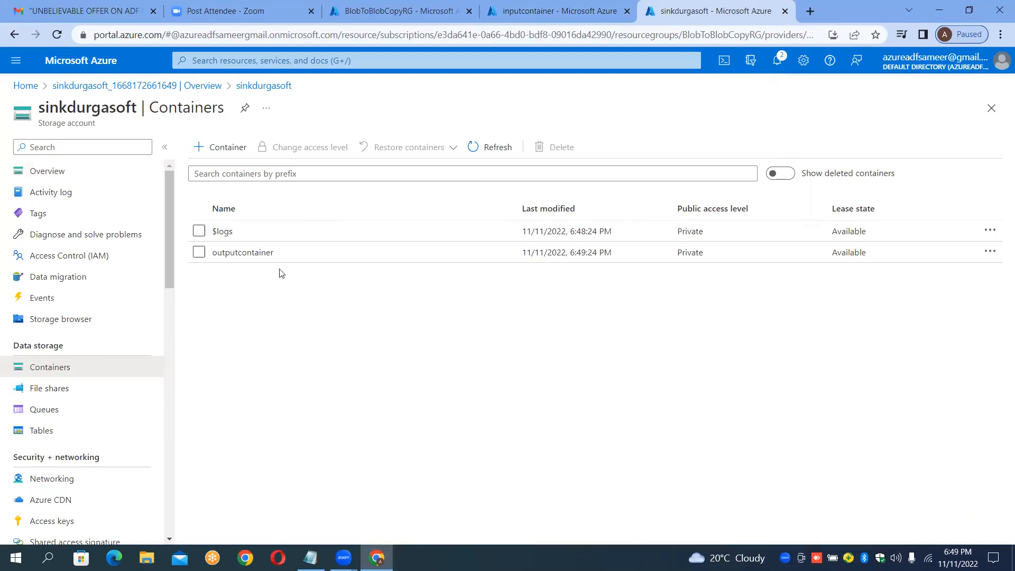
# Step: Open outputcontainer and compare it with the source inputcontainer across browser tabs
pyautogui.click(243, 256)
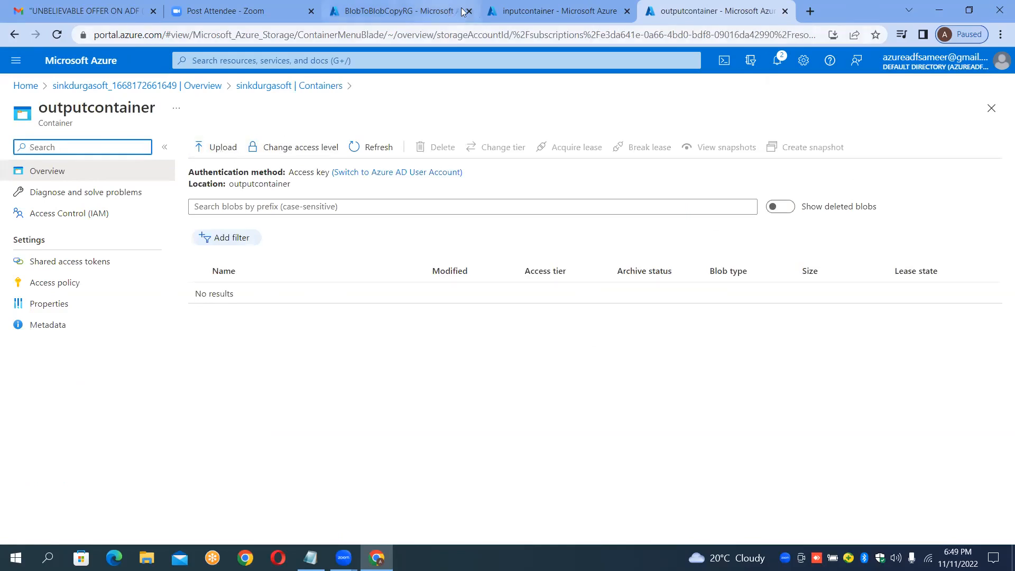
pyautogui.click(493, 10)
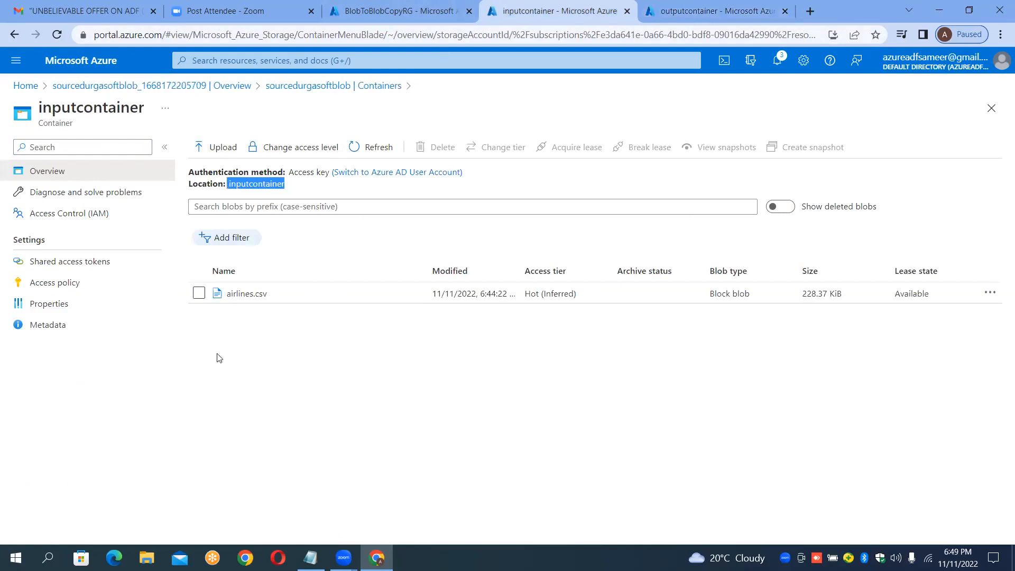
pyautogui.click(706, 7)
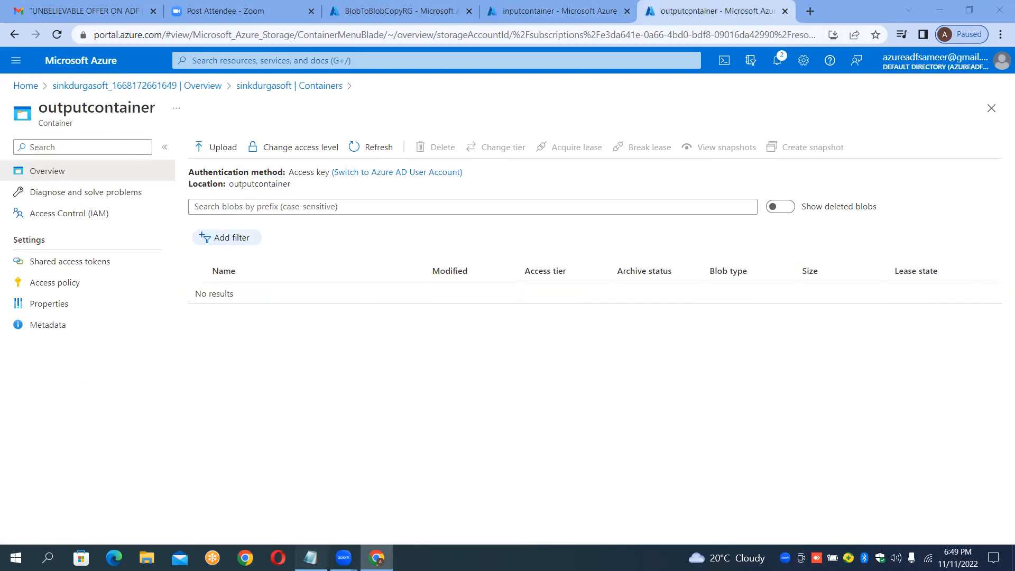
pyautogui.click(310, 558)
pyautogui.click(377, 558)
pyautogui.click(581, 12)
pyautogui.click(715, 12)
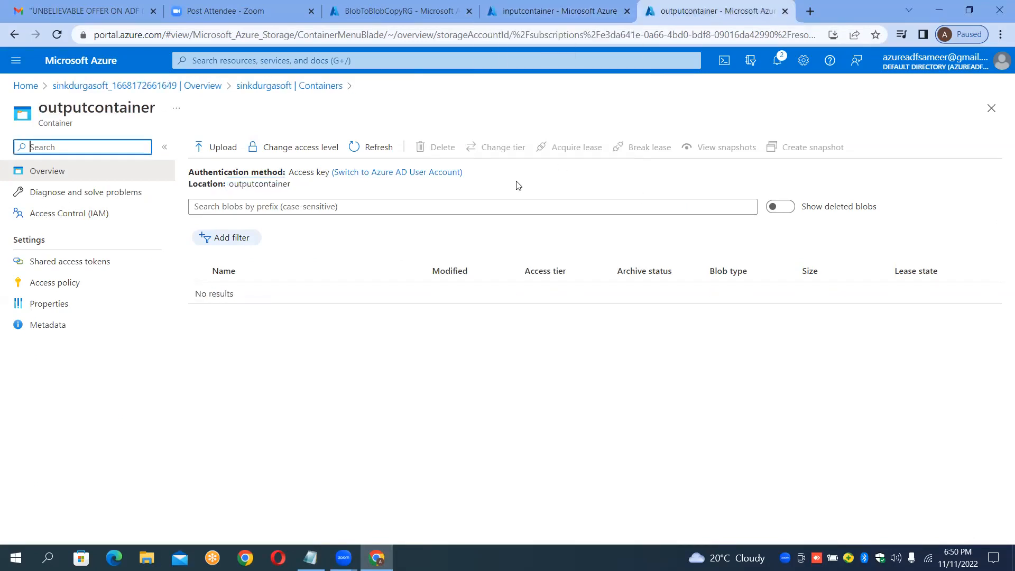
pyautogui.click(545, 10)
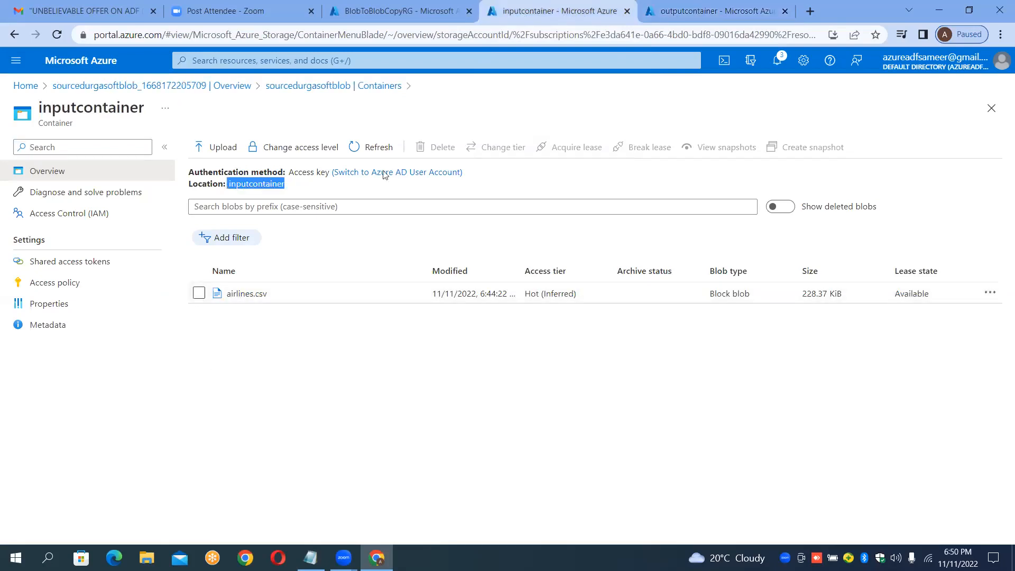
pyautogui.click(654, 6)
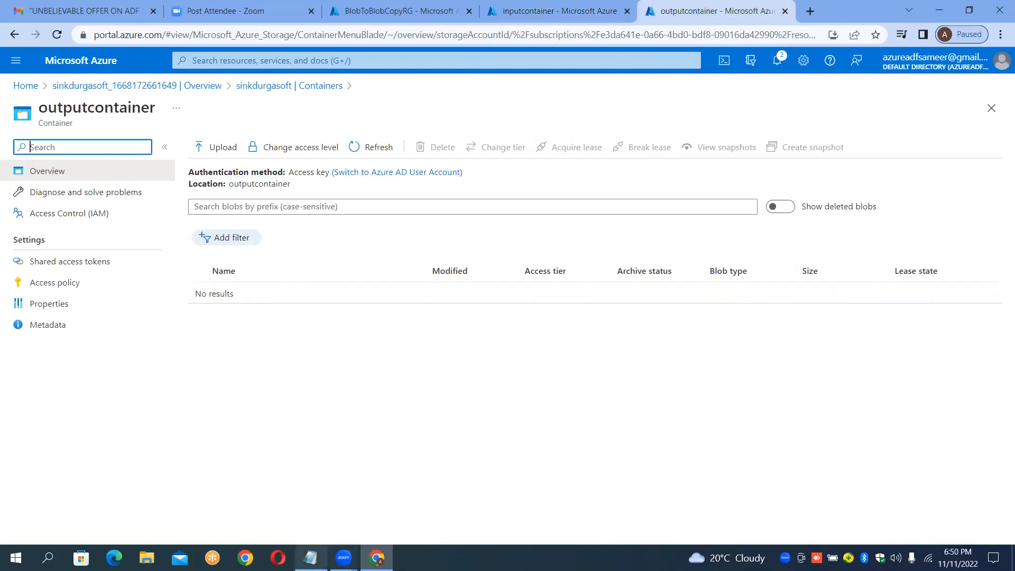
# Step: Start a Step4 line beneath the Step3 sink account notes
pyautogui.click(311, 558)
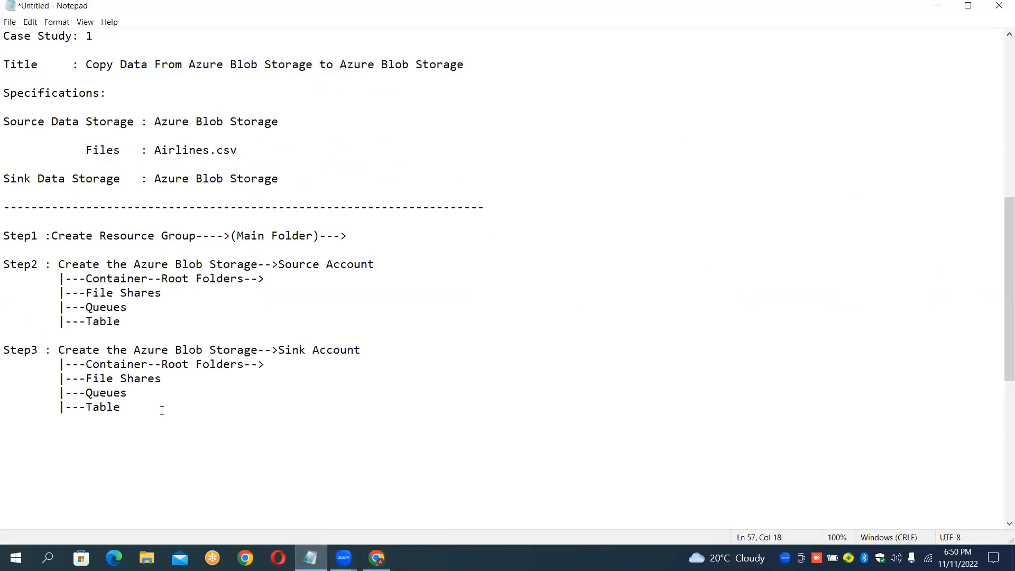
pyautogui.press('Return')
pyautogui.press('Return')
pyautogui.write('Step4')
# Step: Open the Azure portal home page in a new browser tab
pyautogui.click(391, 555)
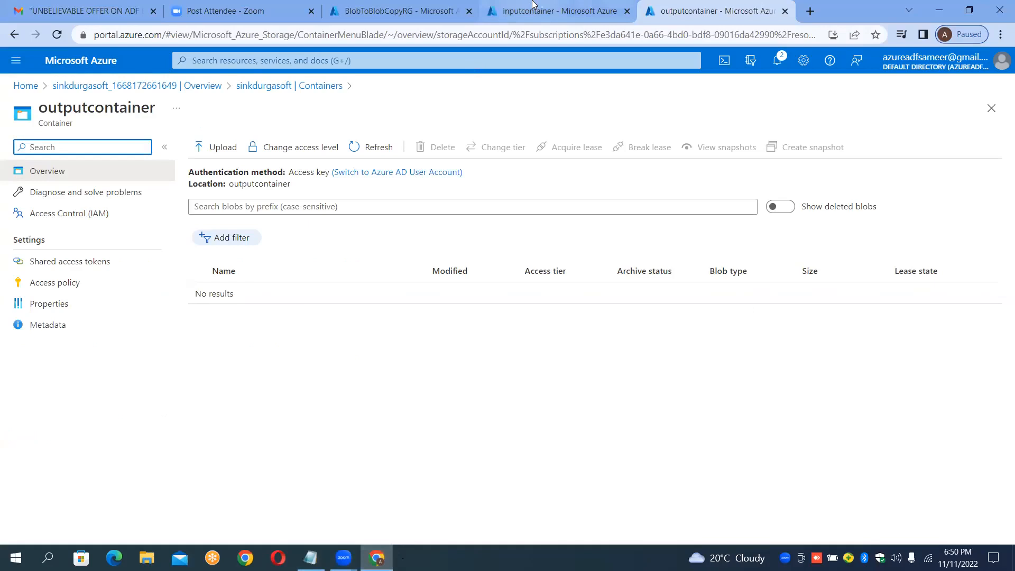
pyautogui.click(568, 8)
pyautogui.click(757, 11)
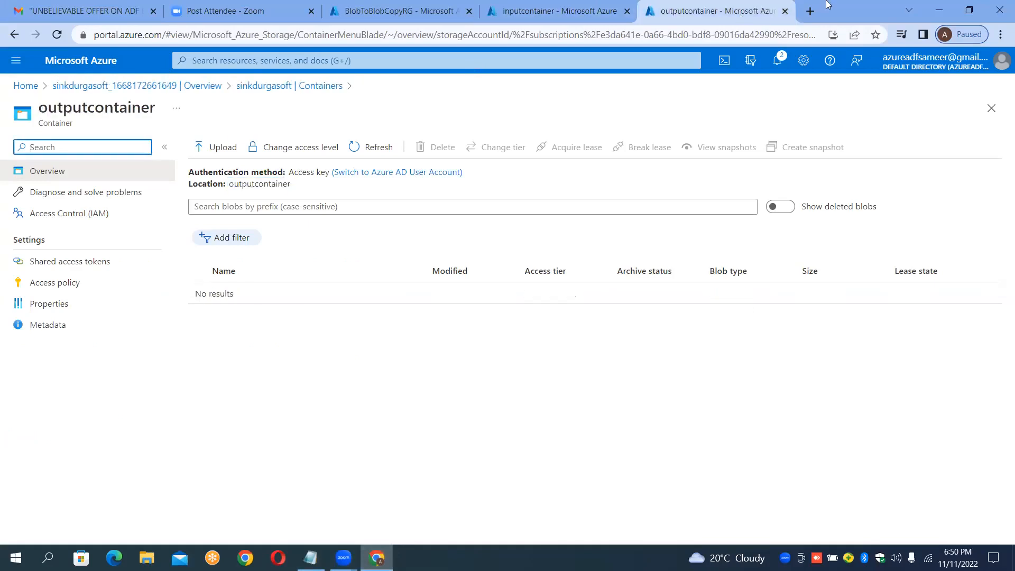
pyautogui.click(809, 12)
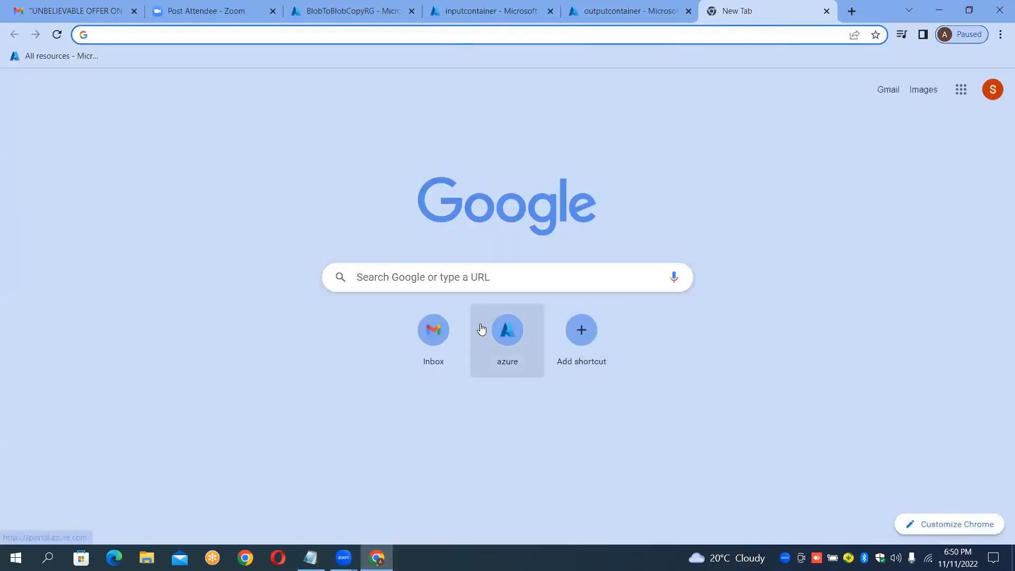
pyautogui.click(503, 330)
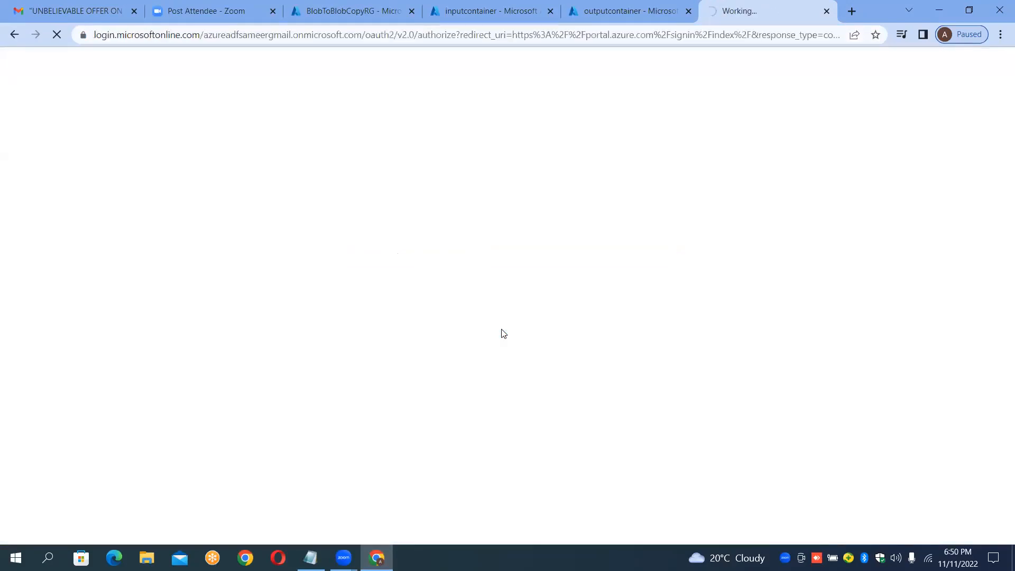
# Step: Complete the Step4 line in the notes as 'Create the ADF Session'
pyautogui.click(311, 558)
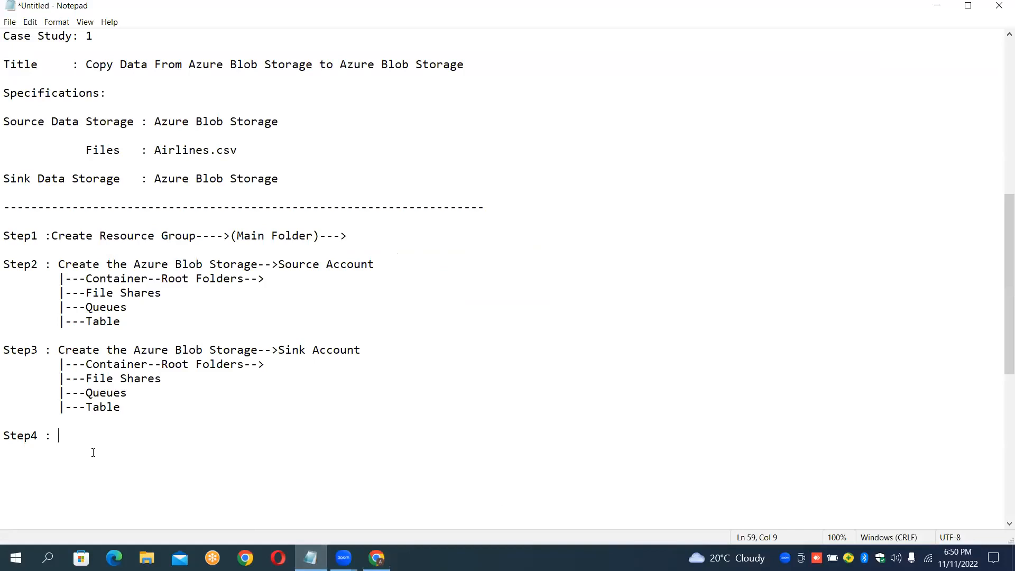
pyautogui.write('Create the ADF S')
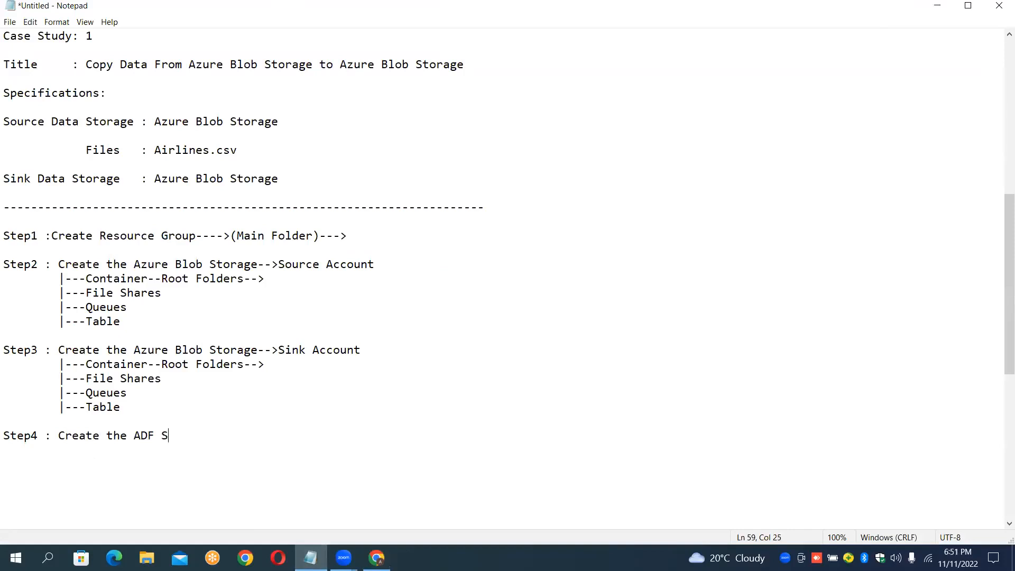
pyautogui.write('ession')
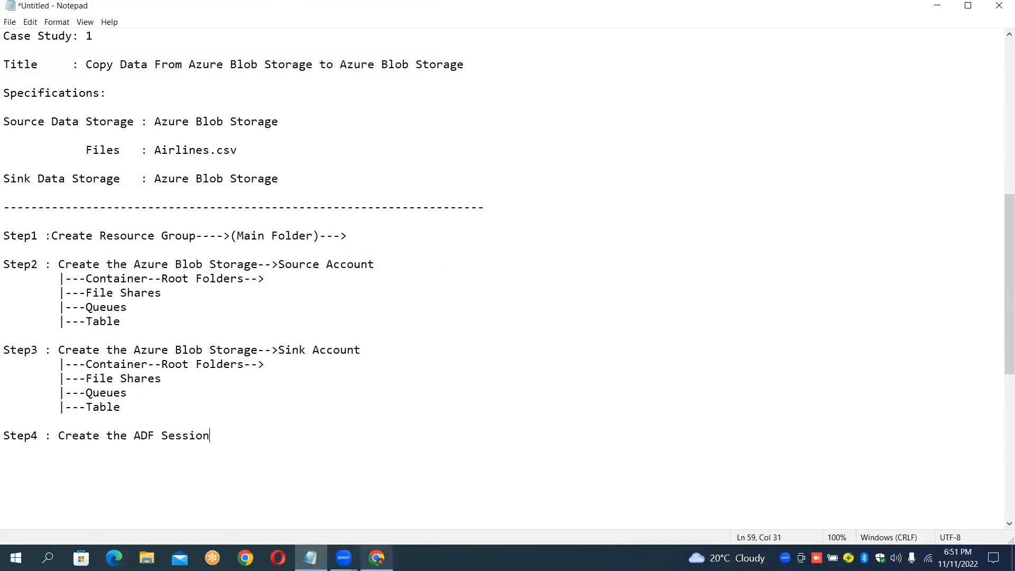
# Step: Switch to the browser and open the Azure Synapse Analytics page from the portal search, then return home
pyautogui.click(377, 558)
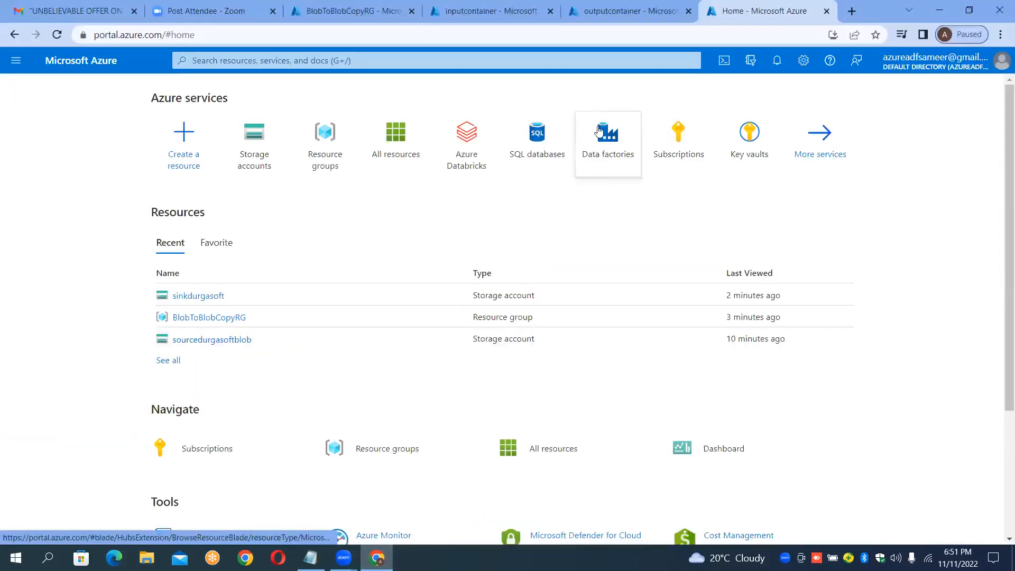
pyautogui.moveTo(596, 149)
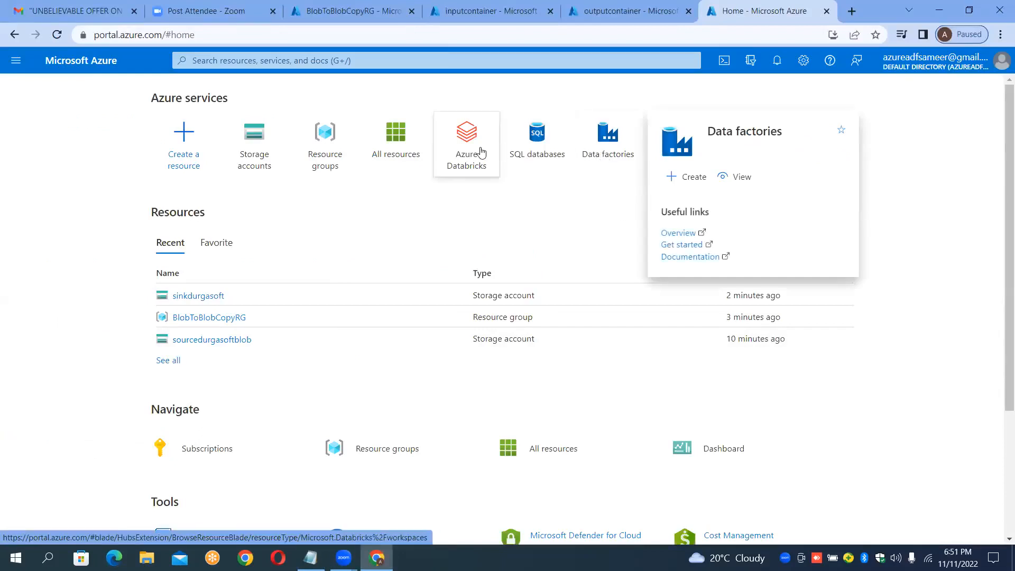
pyautogui.moveTo(481, 153)
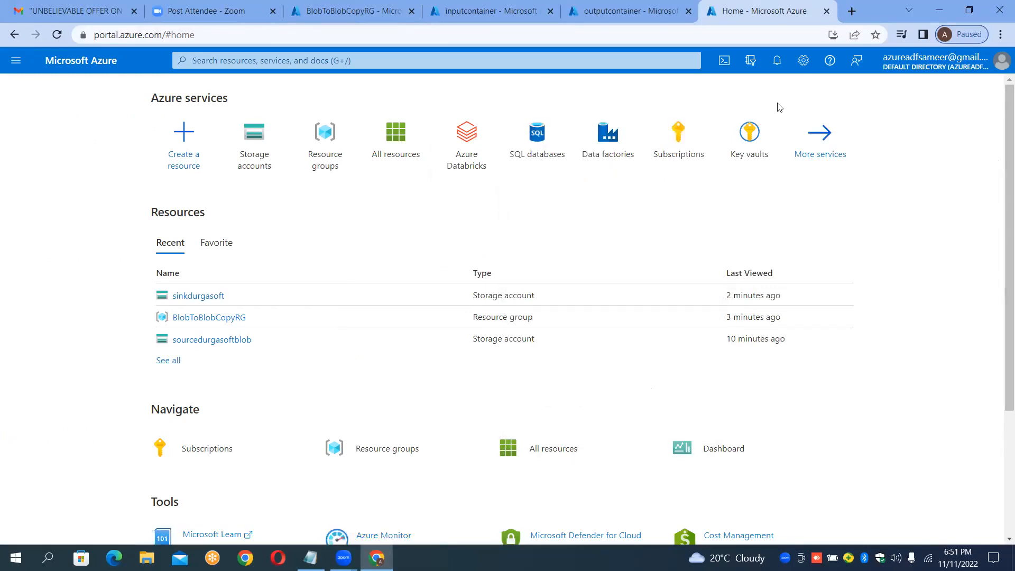
pyautogui.click(424, 54)
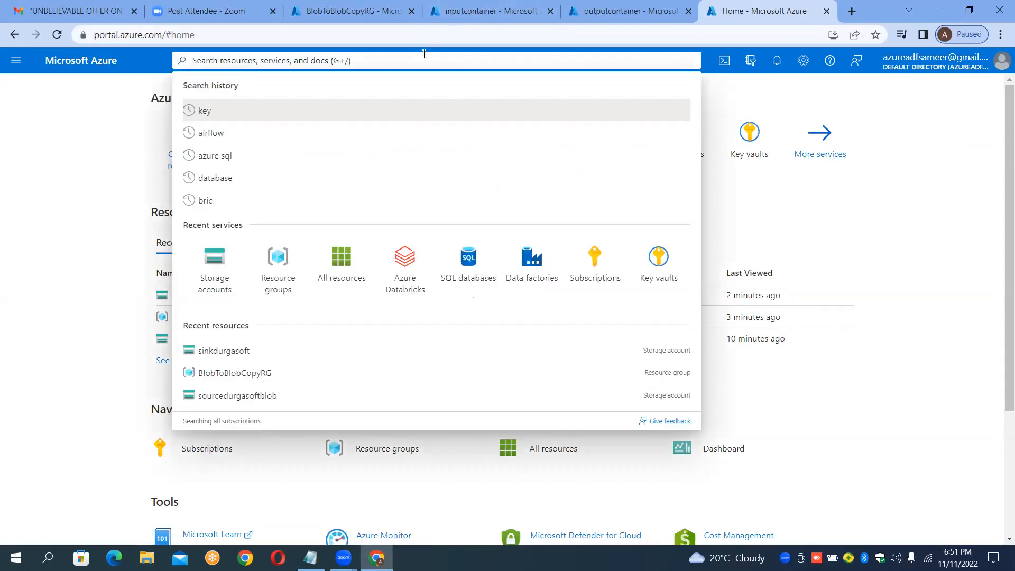
pyautogui.write('s')
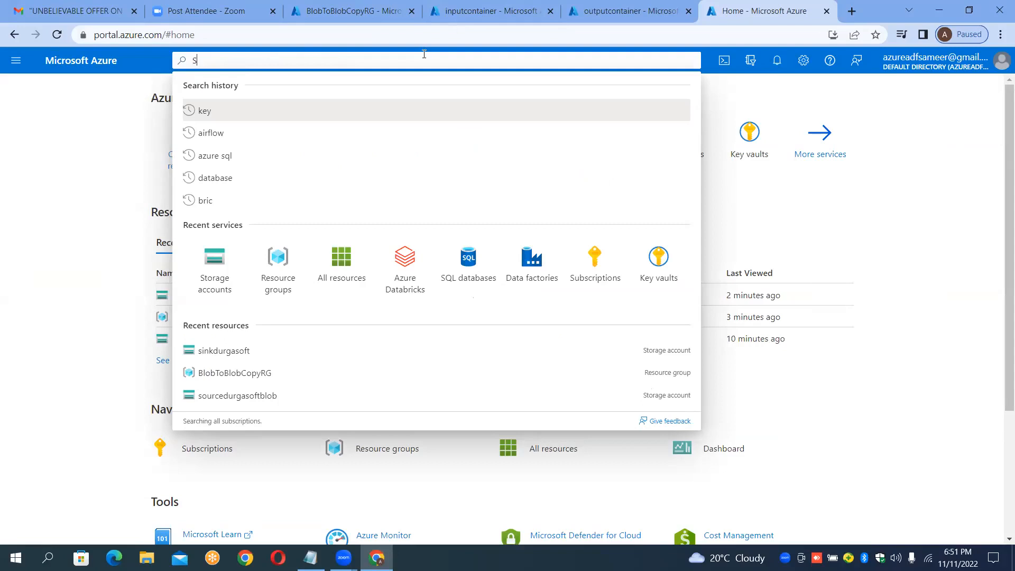
pyautogui.write('yn')
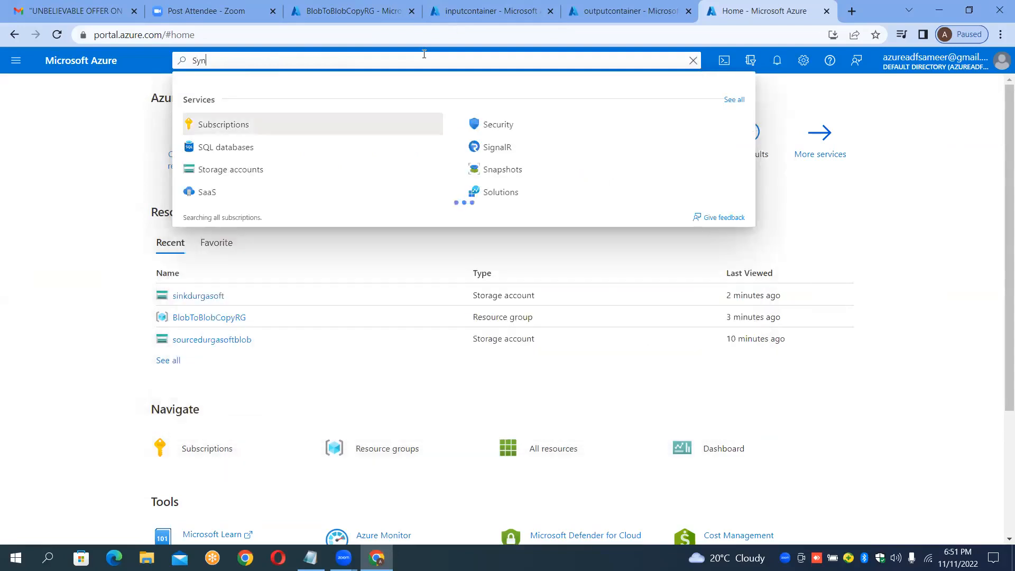
pyautogui.write('a')
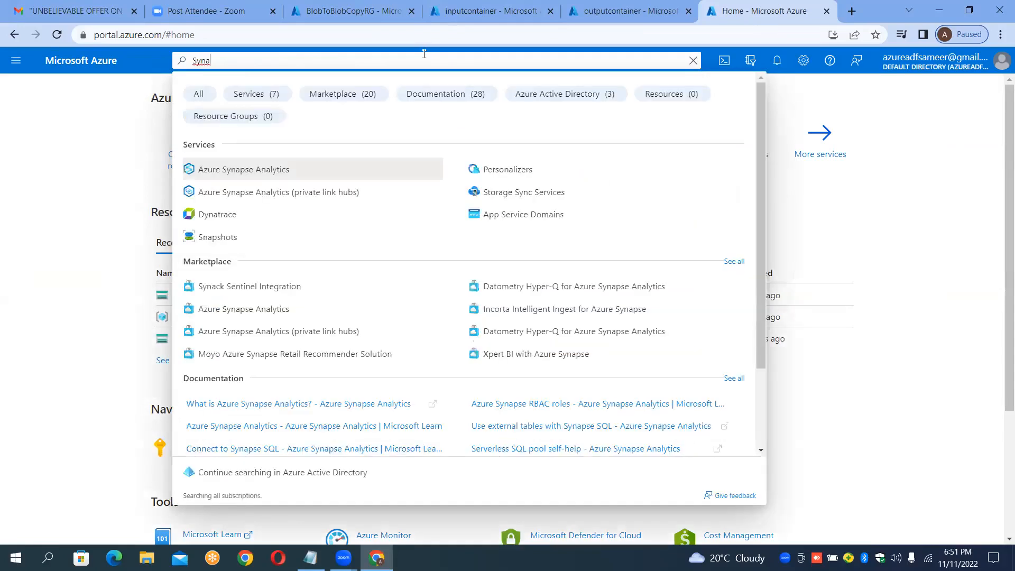
pyautogui.click(332, 173)
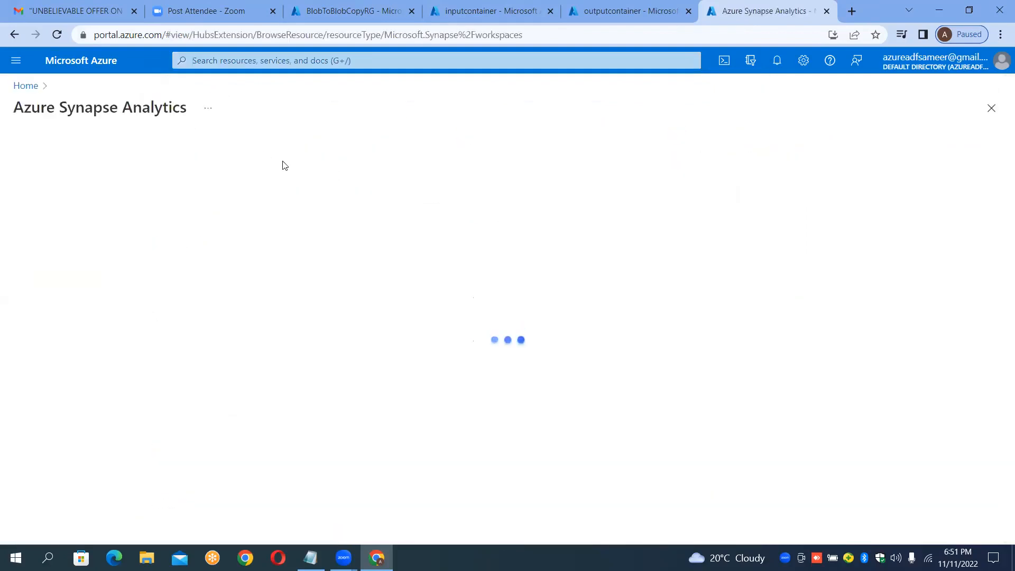
pyautogui.click(23, 86)
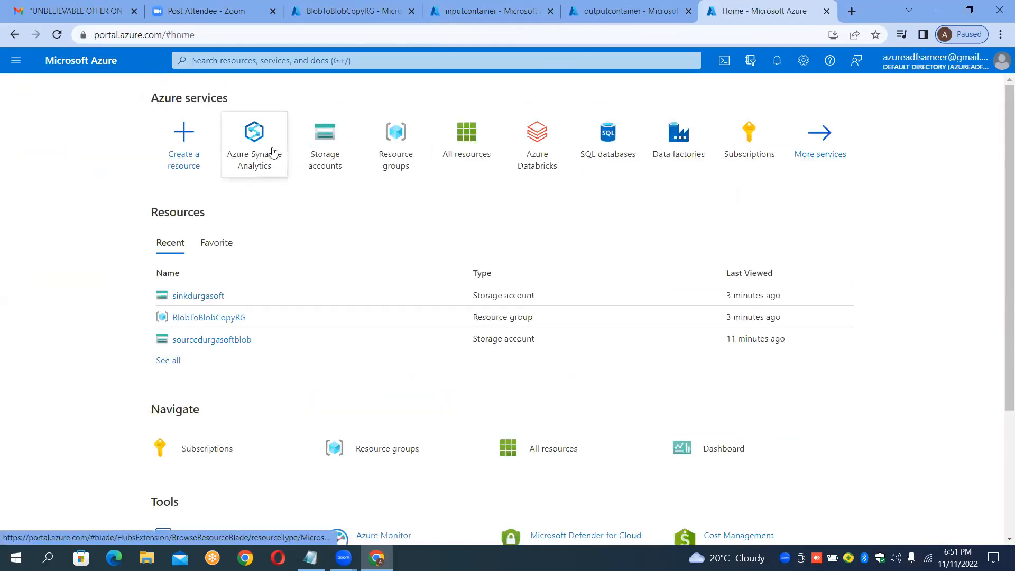
# Step: Start creating a new data factory and select the BlobToBlobCopyRG resource group
pyautogui.moveTo(273, 153)
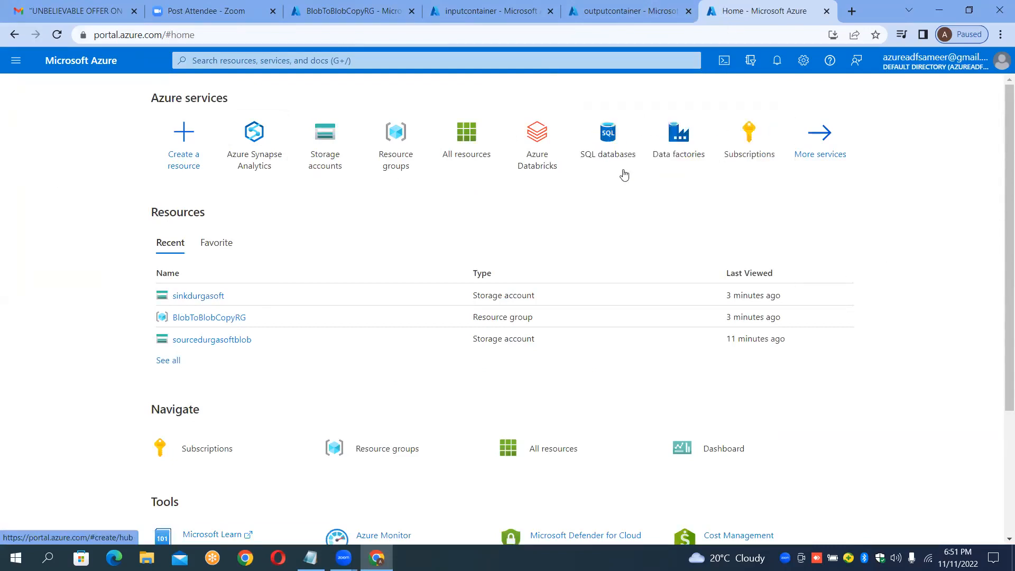
pyautogui.moveTo(686, 136)
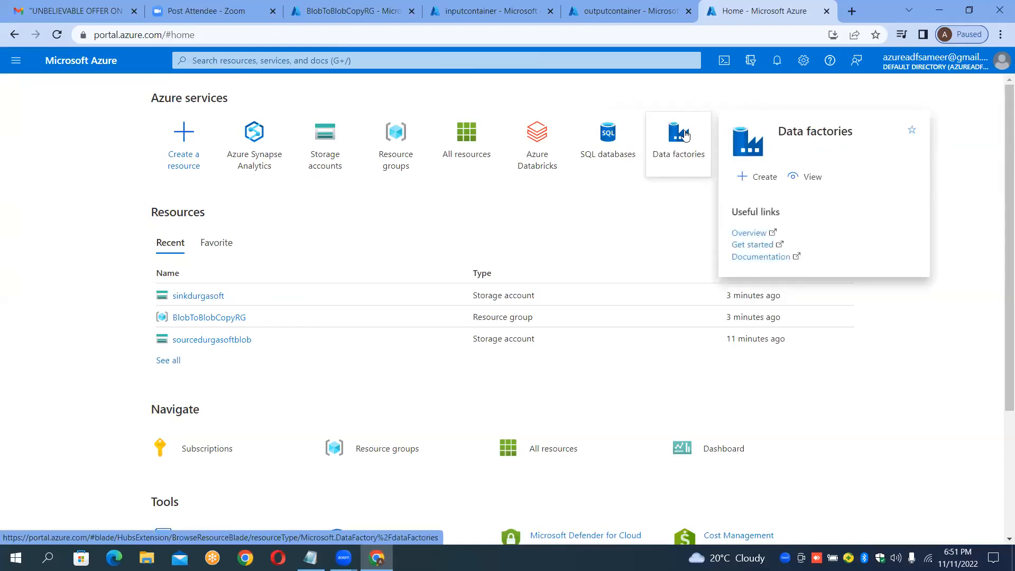
pyautogui.click(686, 136)
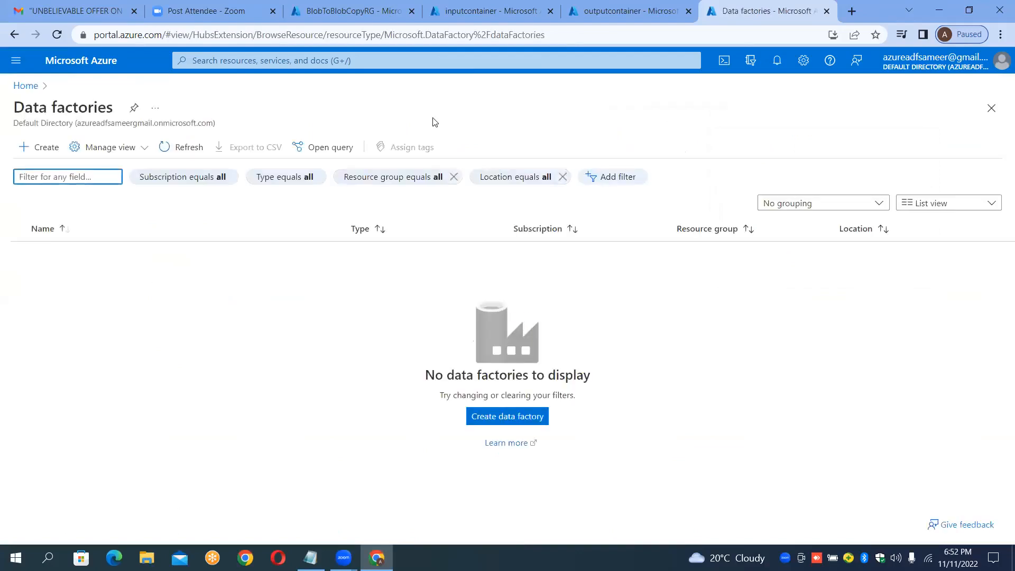
pyautogui.click(42, 155)
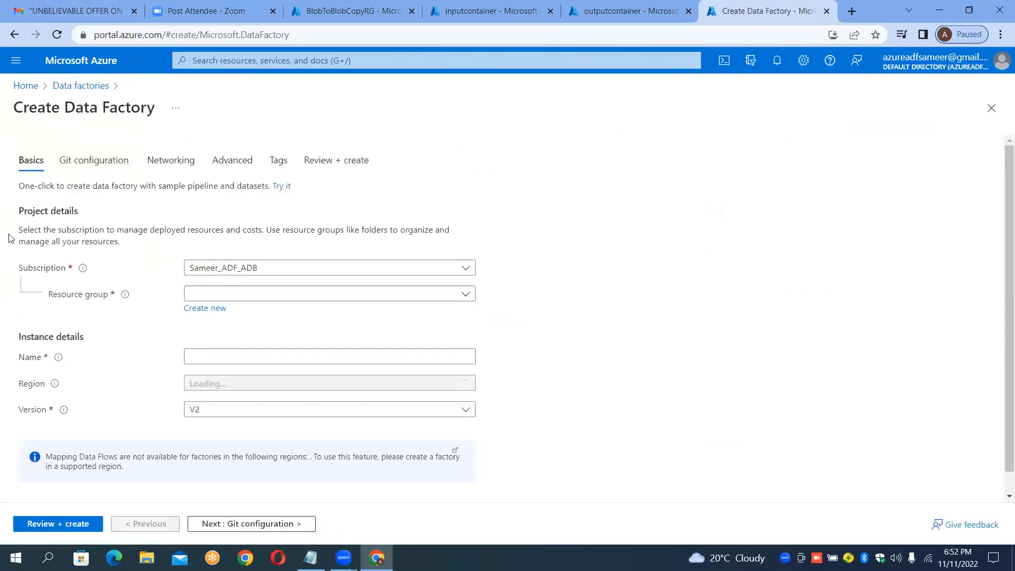
pyautogui.click(206, 296)
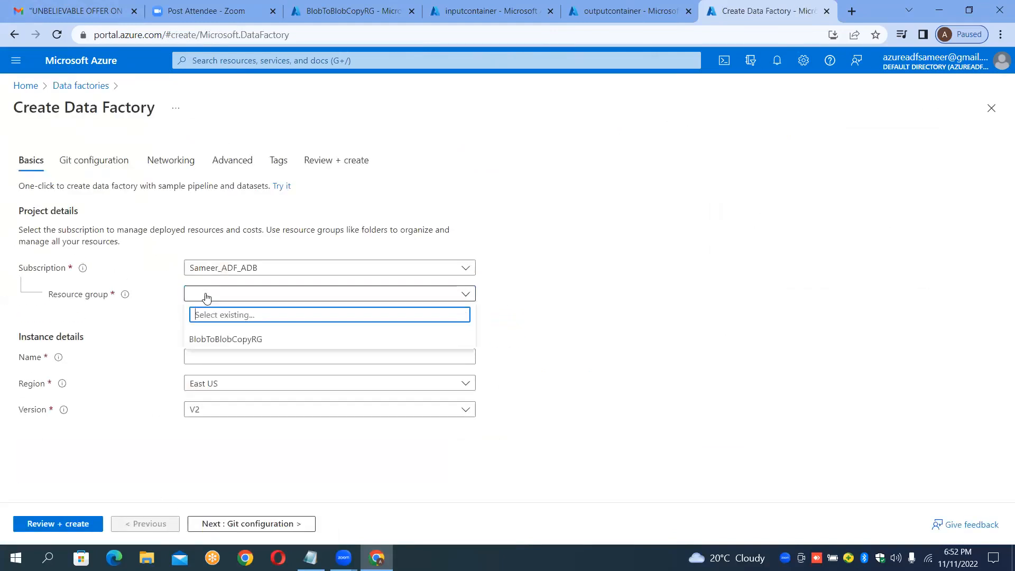
pyautogui.click(211, 341)
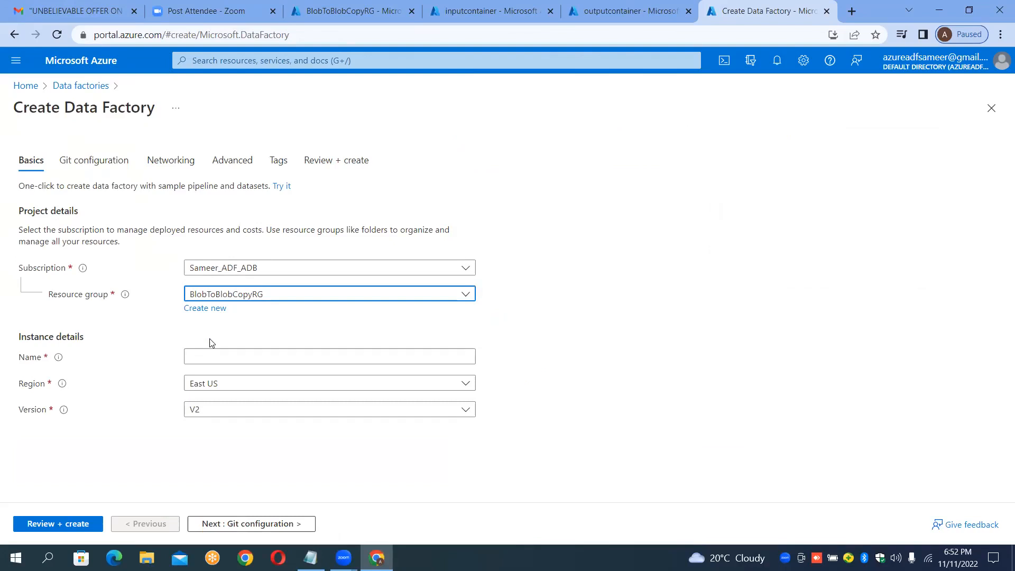
# Step: Name the data factory InstanceBlobToBlobCopy
pyautogui.click(218, 356)
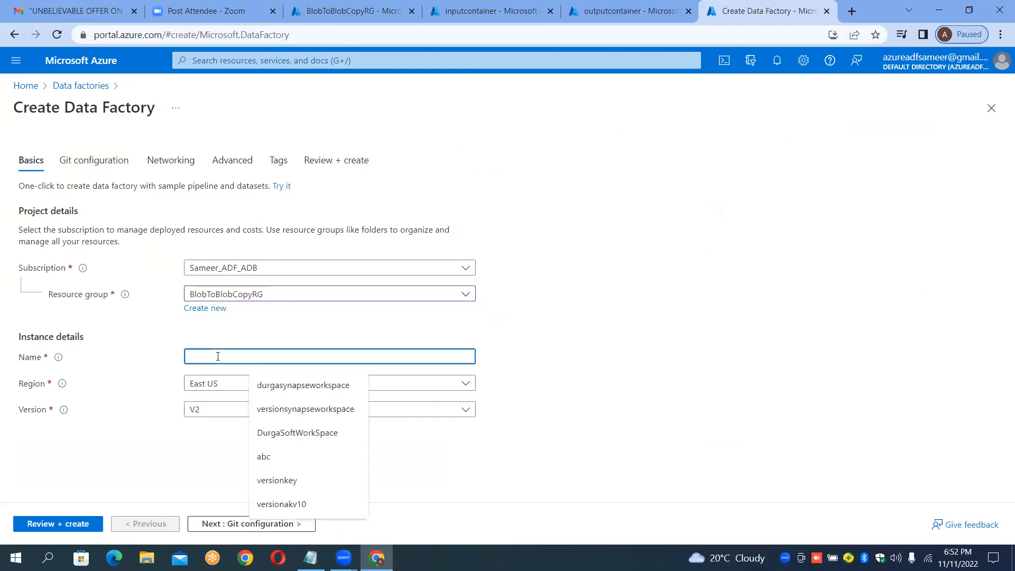
pyautogui.write('Instanc')
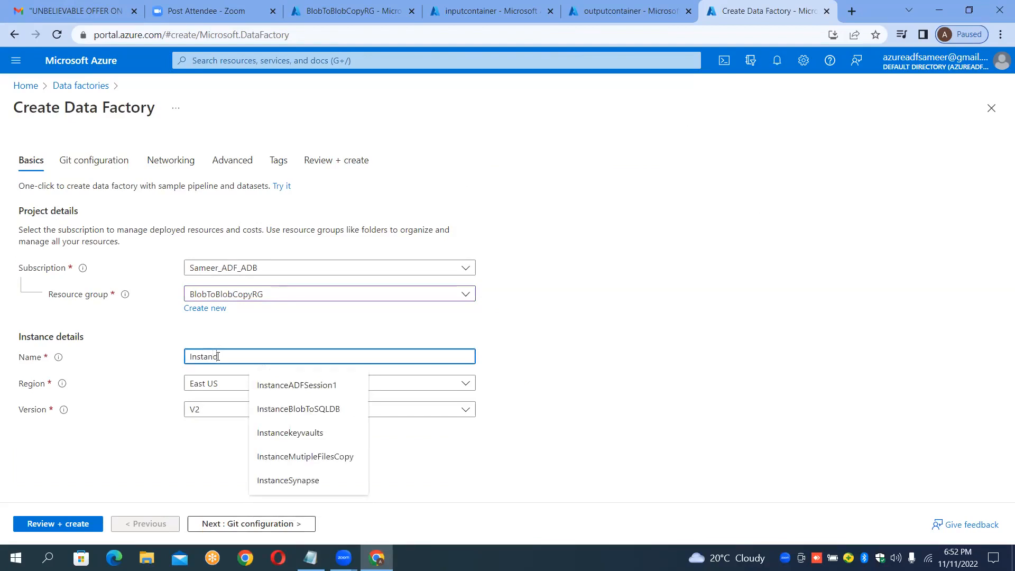
pyautogui.write('eB')
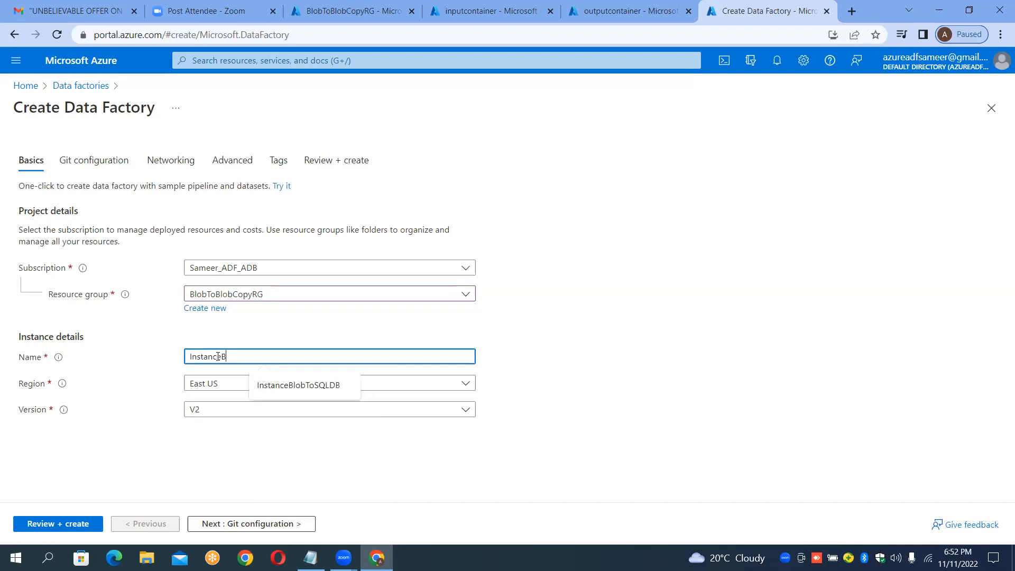
pyautogui.write('lobToBlobCopy')
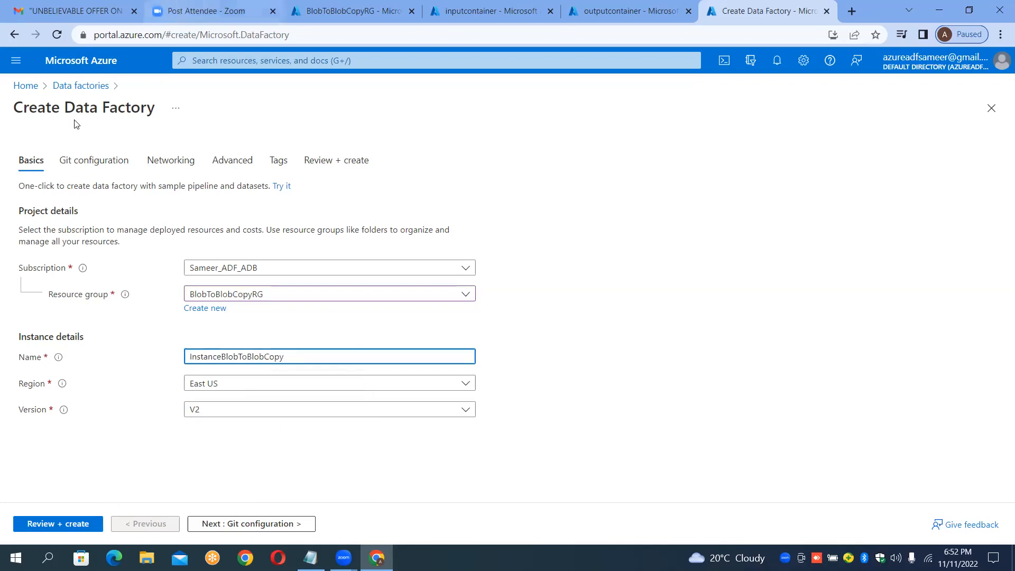
# Step: Explore the Git configuration options, leaving Configure Git later unchecked, and attempt to review the data factory settings
pyautogui.click(83, 163)
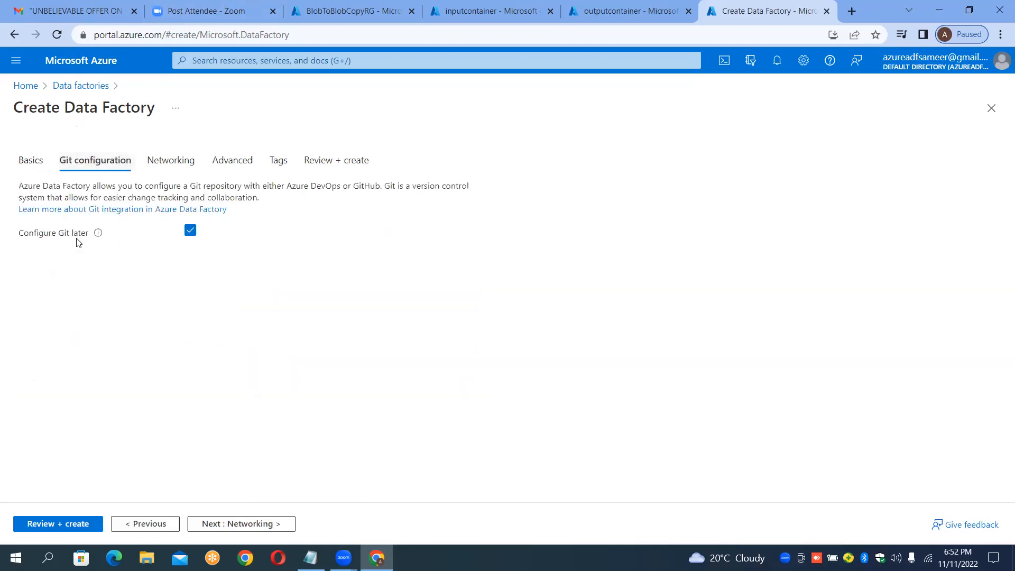
pyautogui.click(191, 231)
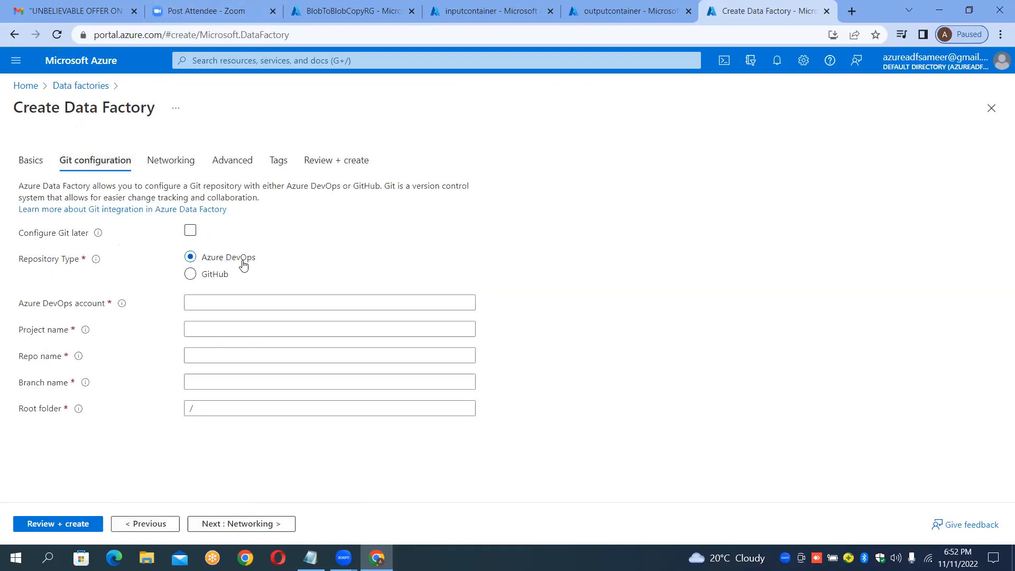
pyautogui.click(190, 275)
pyautogui.click(191, 257)
pyautogui.click(191, 231)
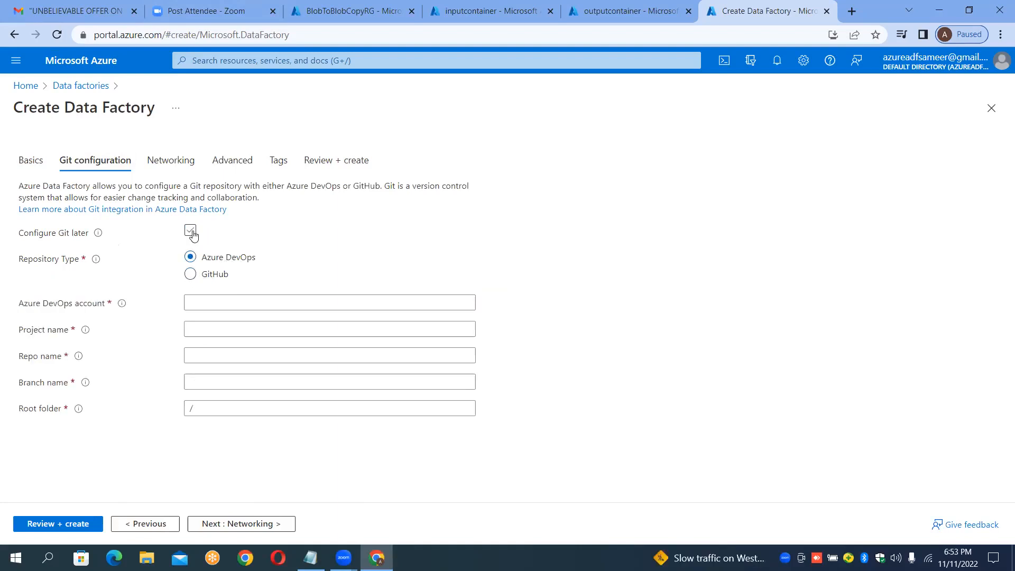
pyautogui.click(191, 231)
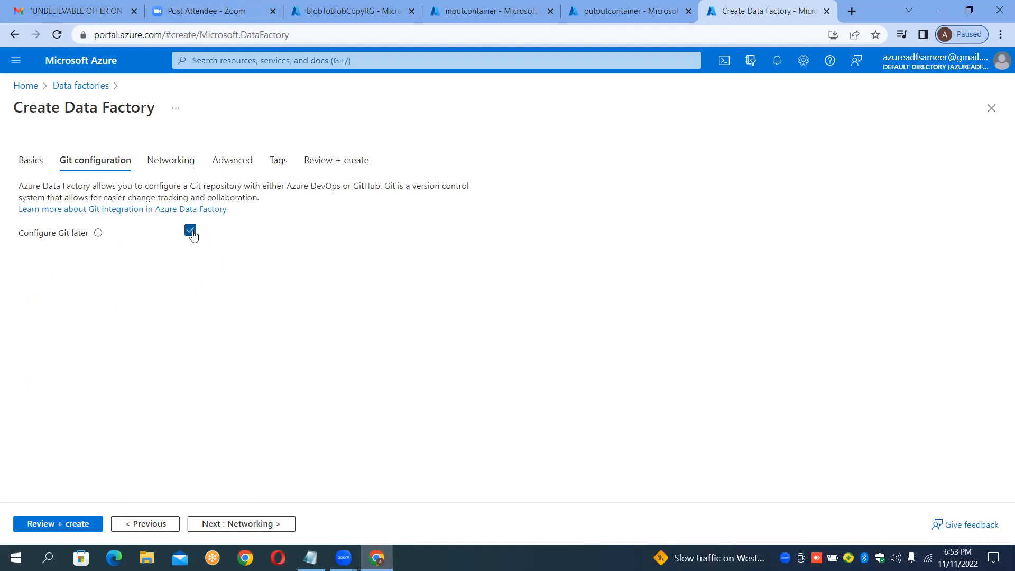
pyautogui.click(37, 162)
pyautogui.click(112, 196)
pyautogui.click(191, 230)
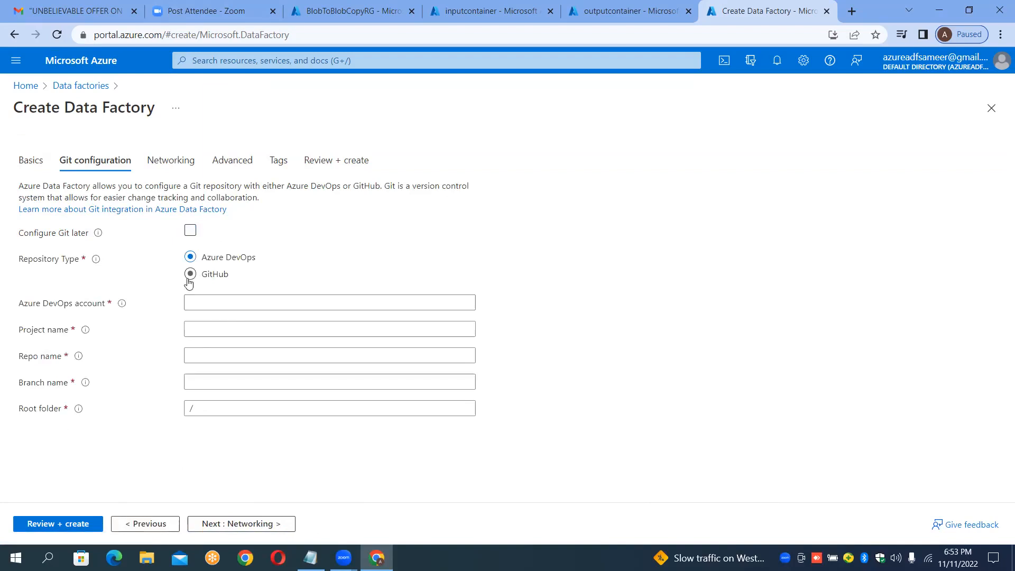
pyautogui.click(89, 534)
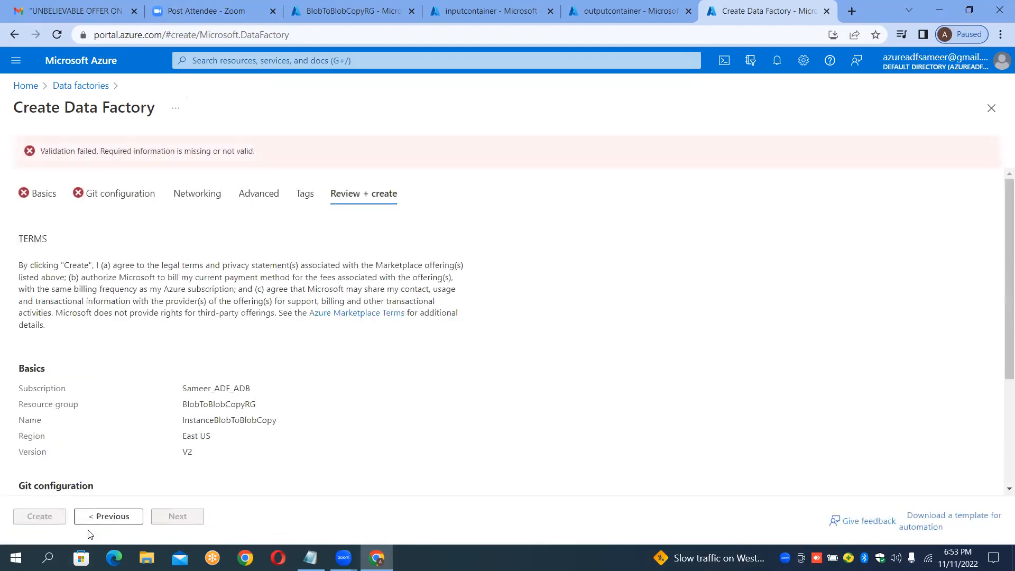
# Step: Rename the data factory InstanceBlobToBlobCopy1
pyautogui.click(50, 199)
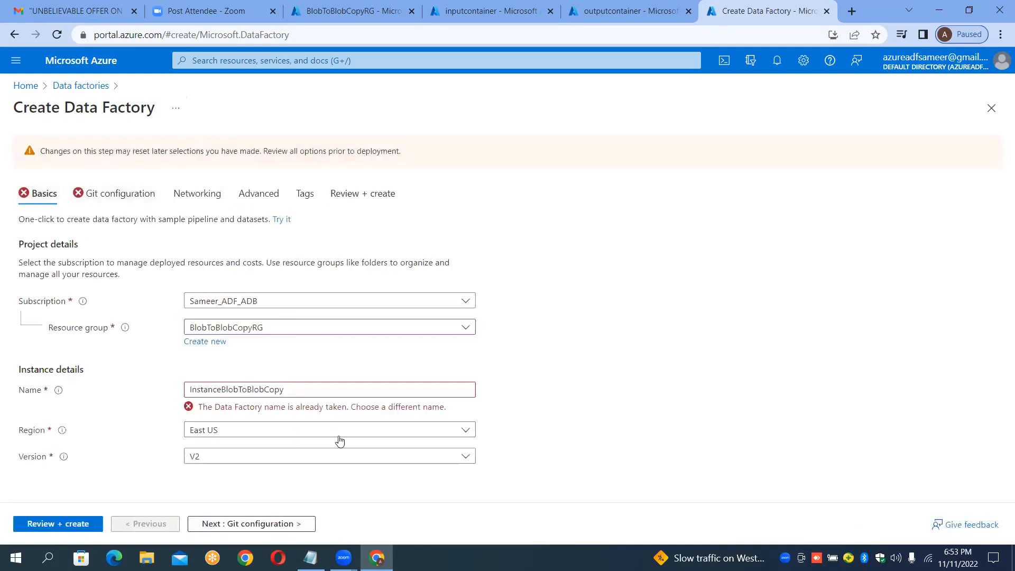
pyautogui.click(307, 386)
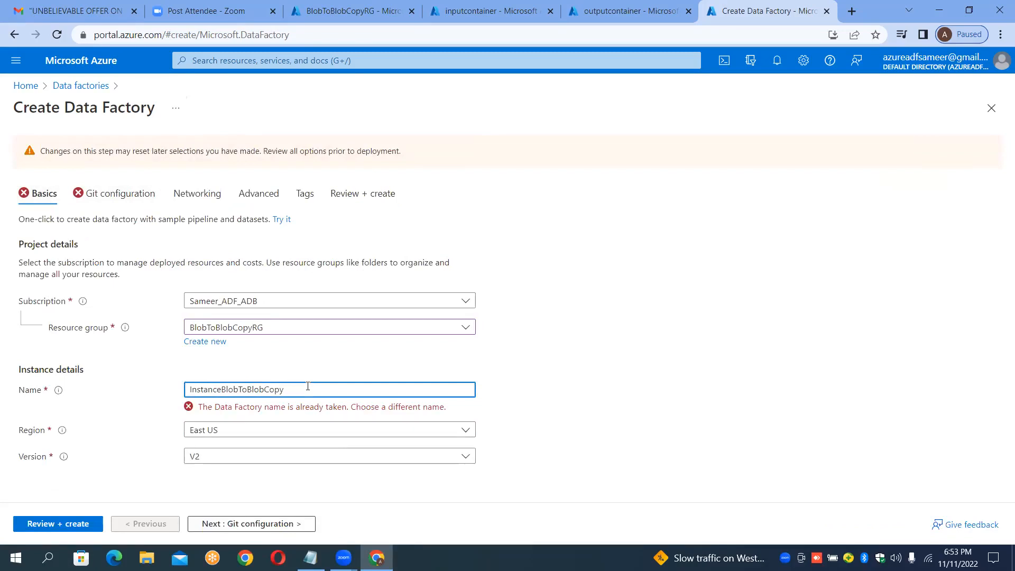
pyautogui.write('1')
# Step: Enable Configure Git later in the data factory's Git configuration
pyautogui.click(75, 524)
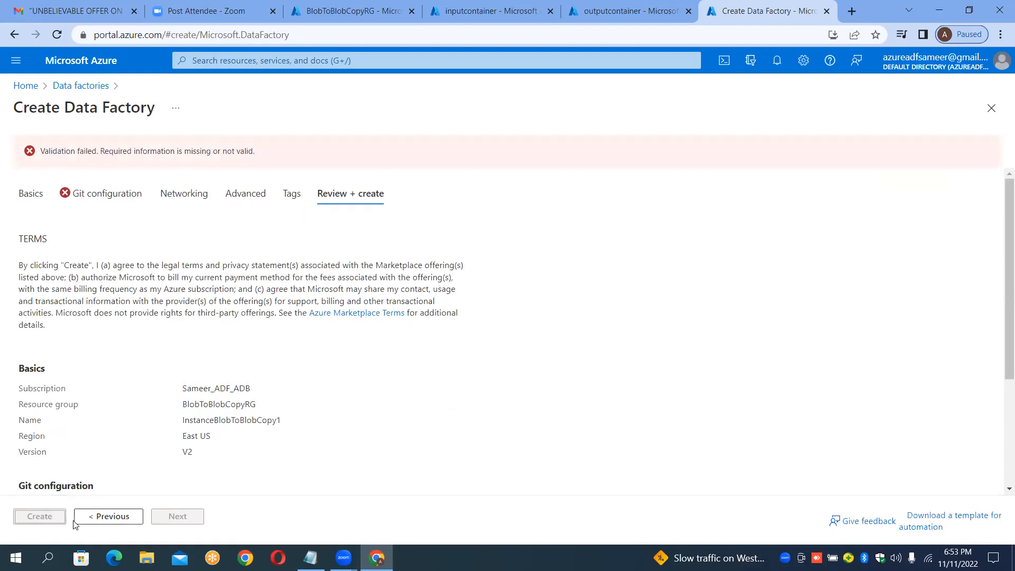
pyautogui.click(104, 519)
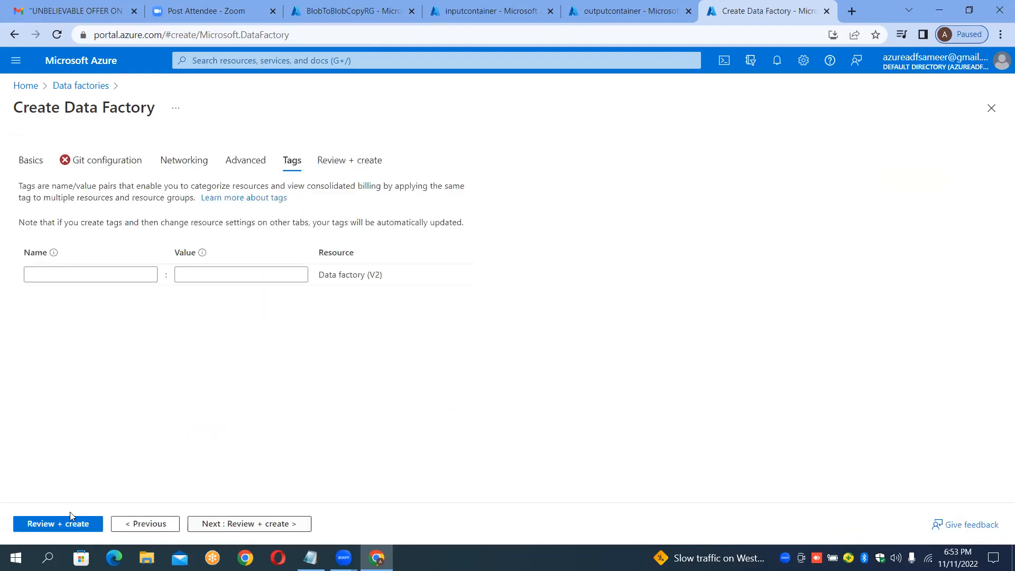
pyautogui.click(112, 161)
pyautogui.click(191, 231)
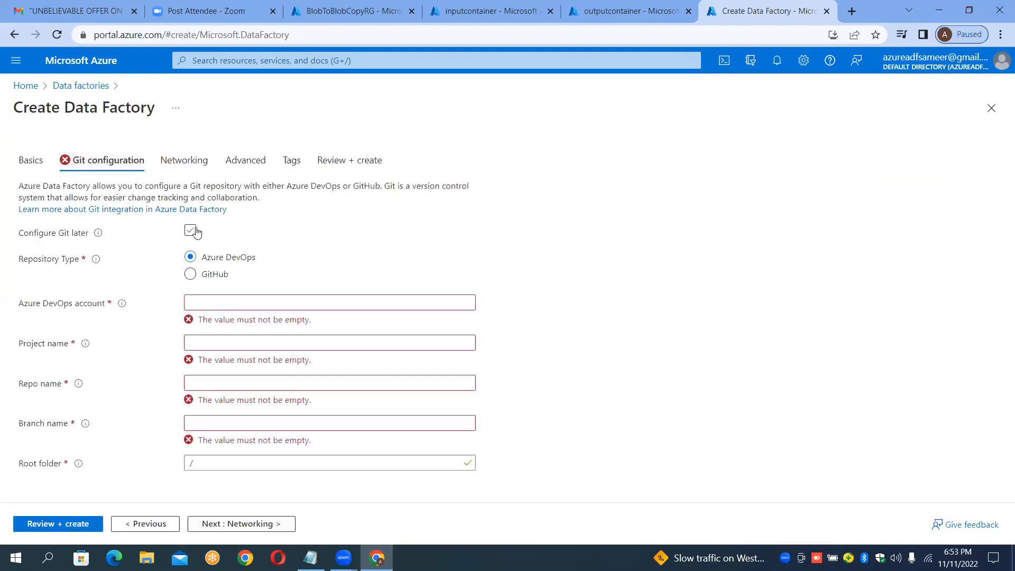
pyautogui.click(32, 160)
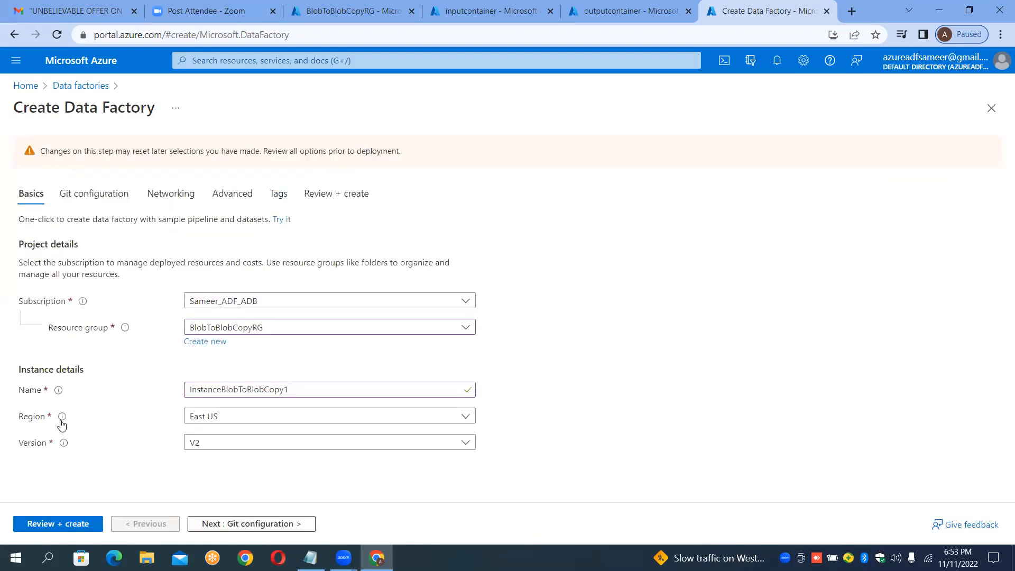
# Step: Validate the data factory settings and create the data factory
pyautogui.click(82, 528)
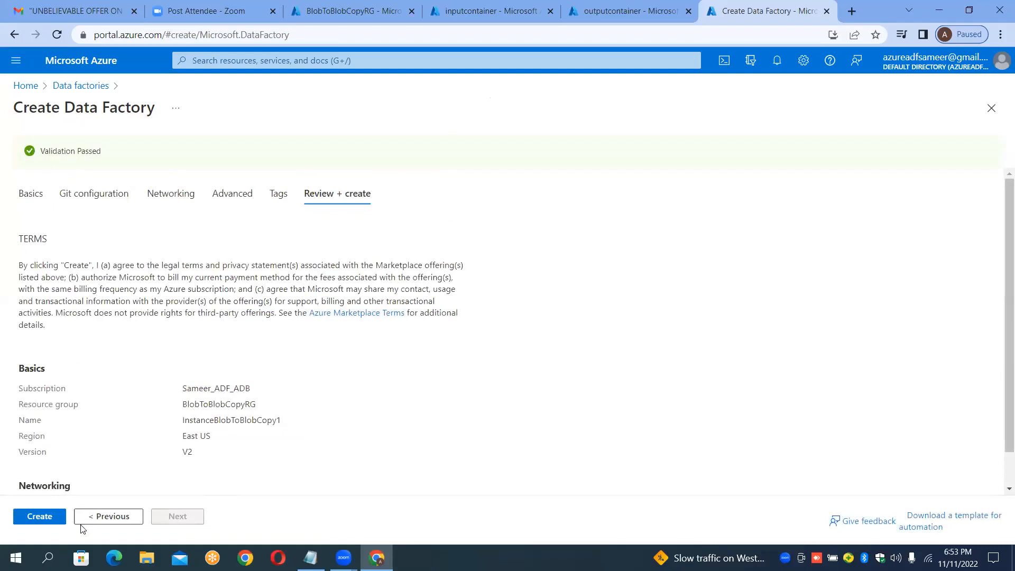
pyautogui.click(53, 523)
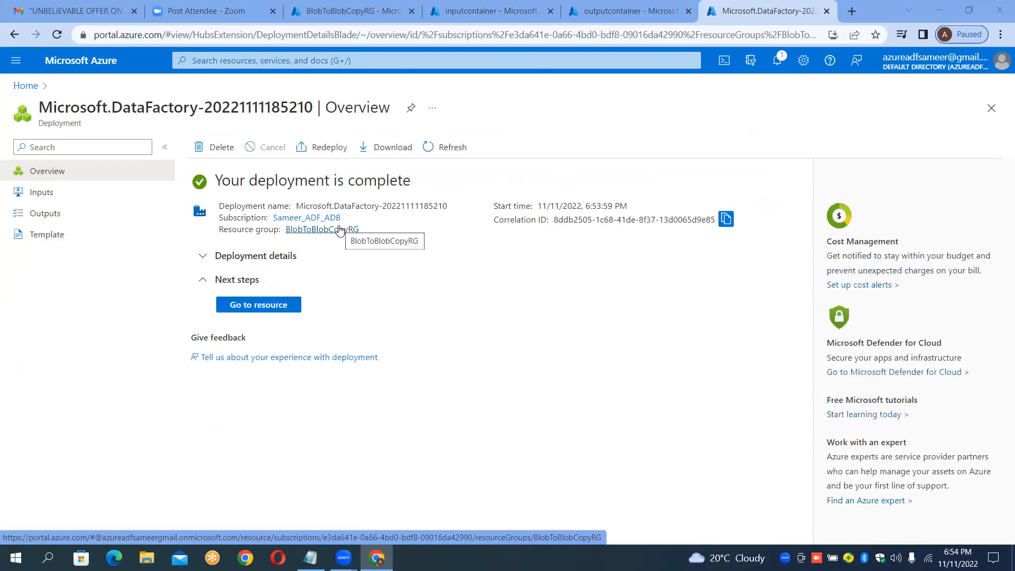
# Step: Open the new data factory resource and launch its studio
pyautogui.click(234, 305)
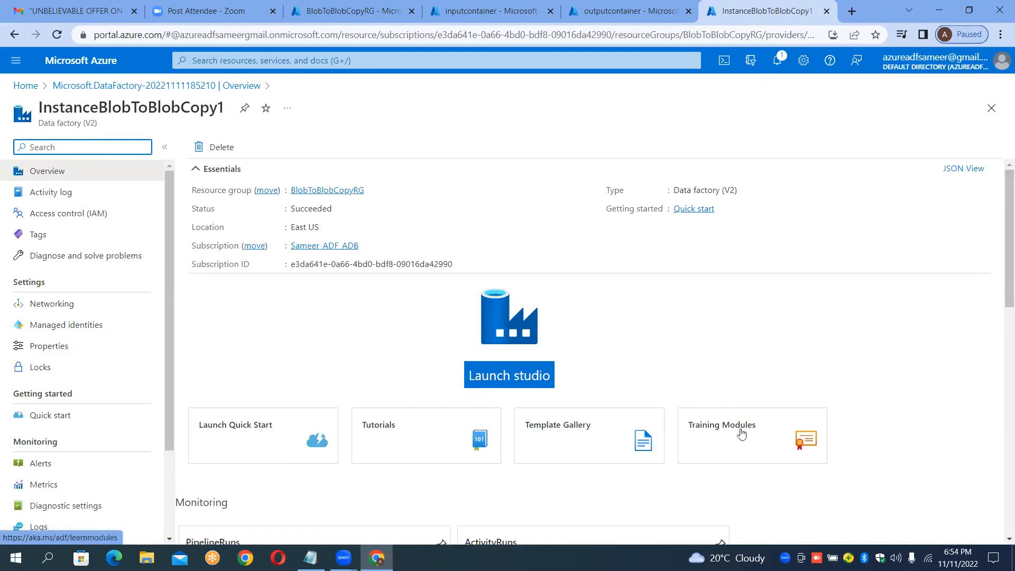
pyautogui.click(506, 377)
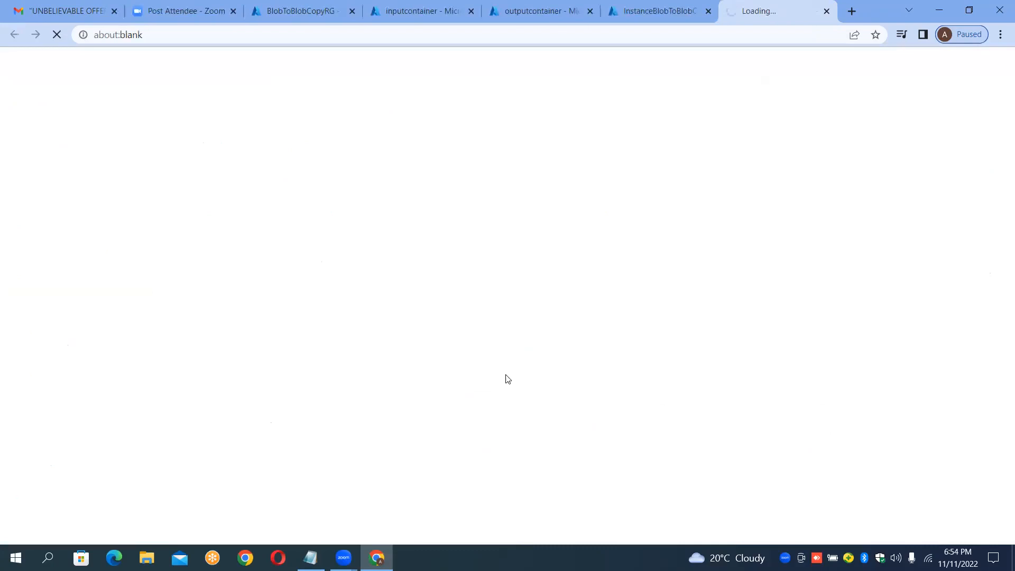
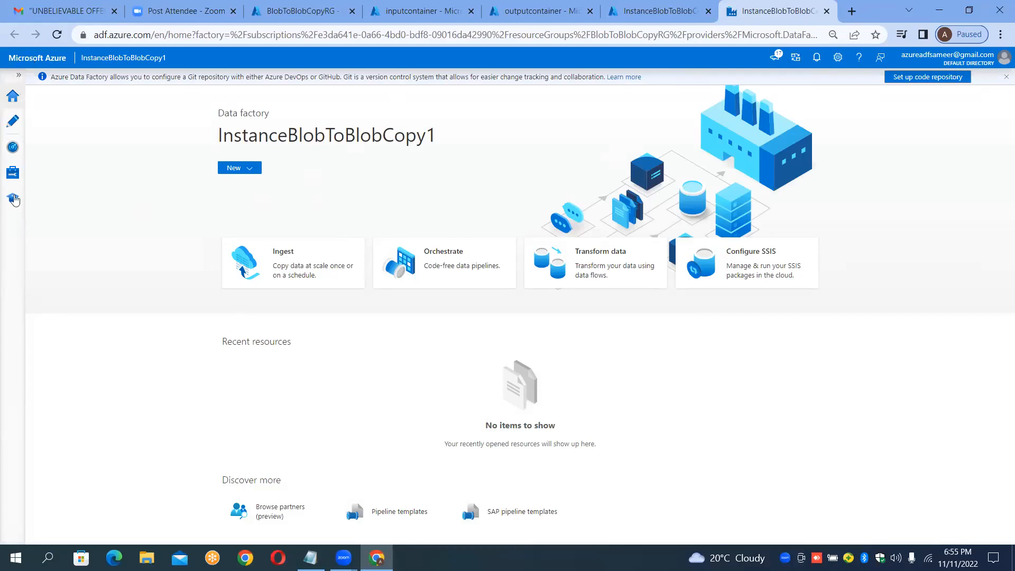
# Step: Expand the studio's side navigation menu
pyautogui.click(19, 78)
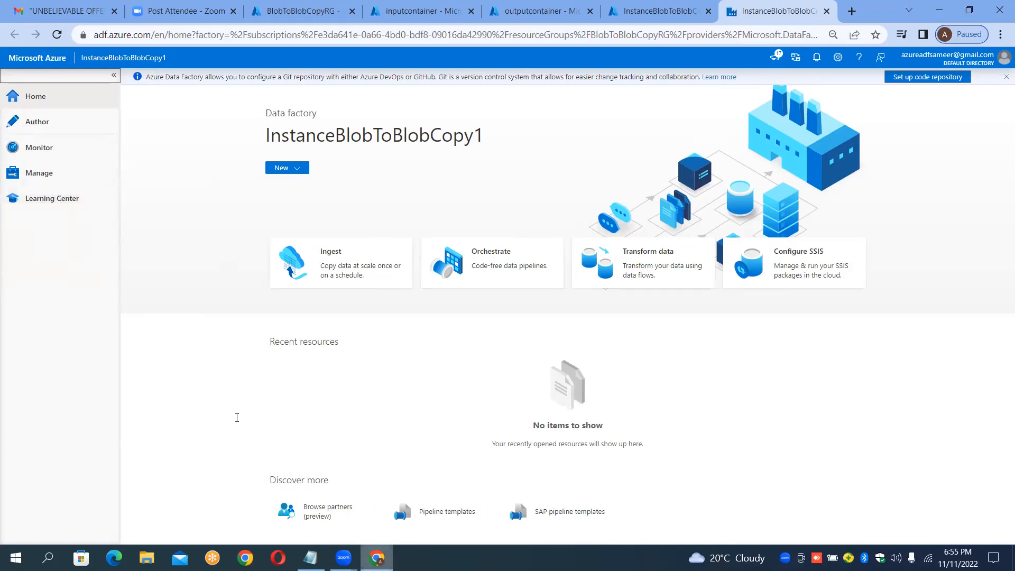
# Step: Switch to Notepad and add a Tiles heading with a dashed underline beneath Step4 in the case study notes
pyautogui.hotkey('alt', 'Tab')
pyautogui.press('Return')
pyautogui.press('Return')
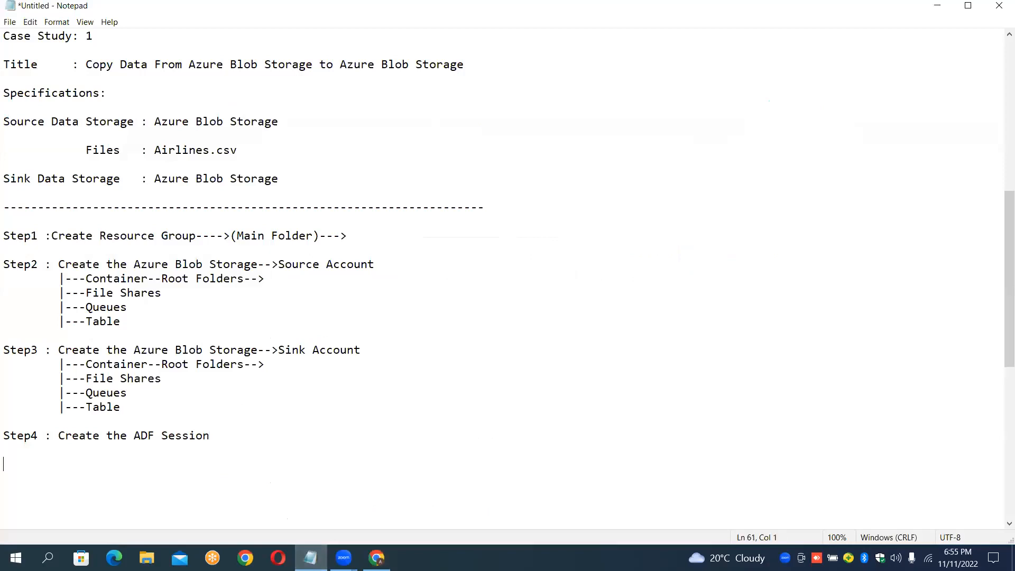
pyautogui.write('Tiles')
pyautogui.press('Return')
pyautogui.write('-----')
pyautogui.press('Return')
pyautogui.press('Return')
# Step: Return to the data factory studio and open the Manage hub's linked services
pyautogui.click(377, 558)
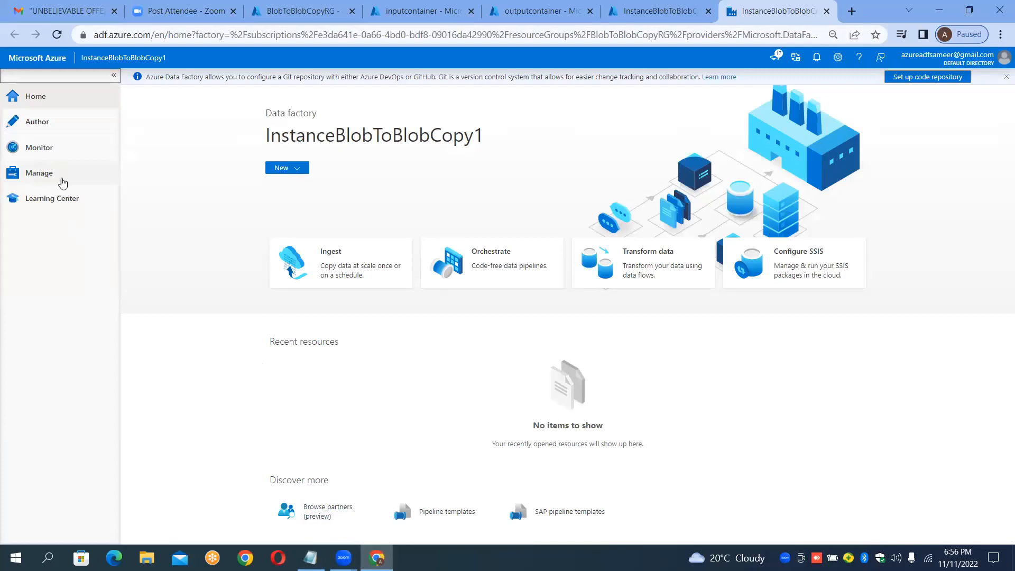
pyautogui.click(39, 177)
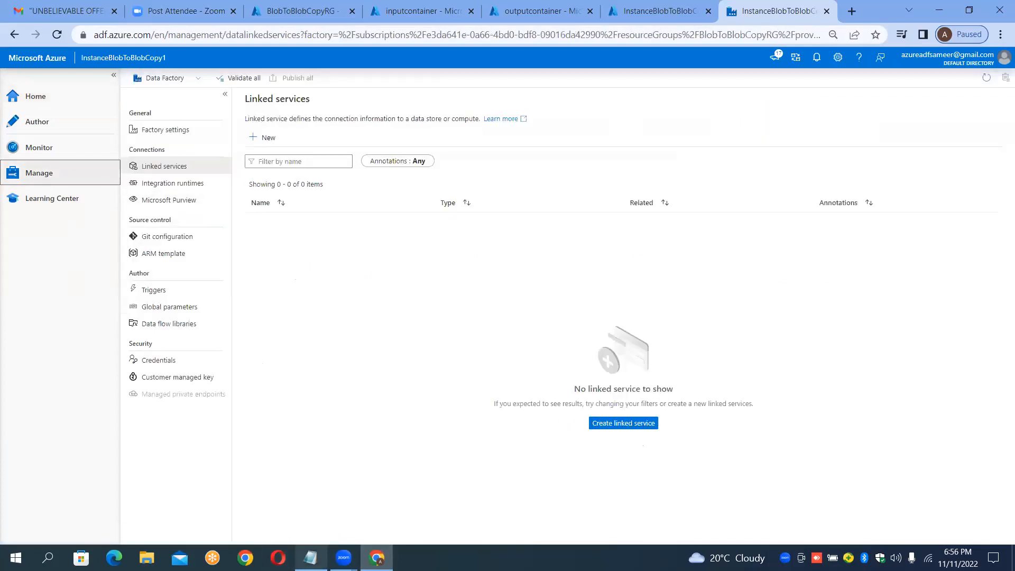
# Step: In the notes, write the line Select Tile : Manage under the Tiles heading
pyautogui.hotkey('alt', 'Tab')
pyautogui.press('BackSpace')
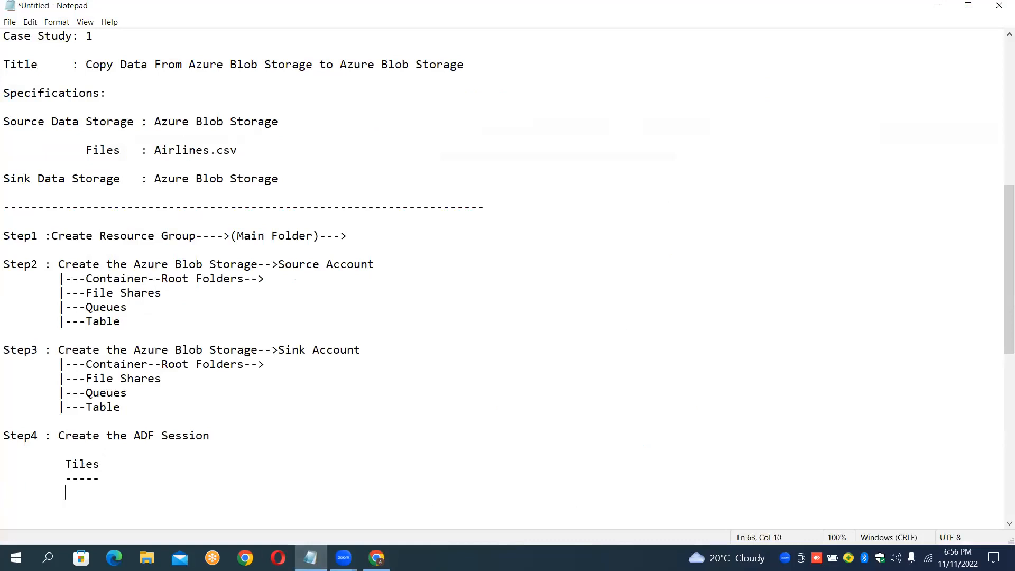
pyautogui.write('Select Tile Manage')
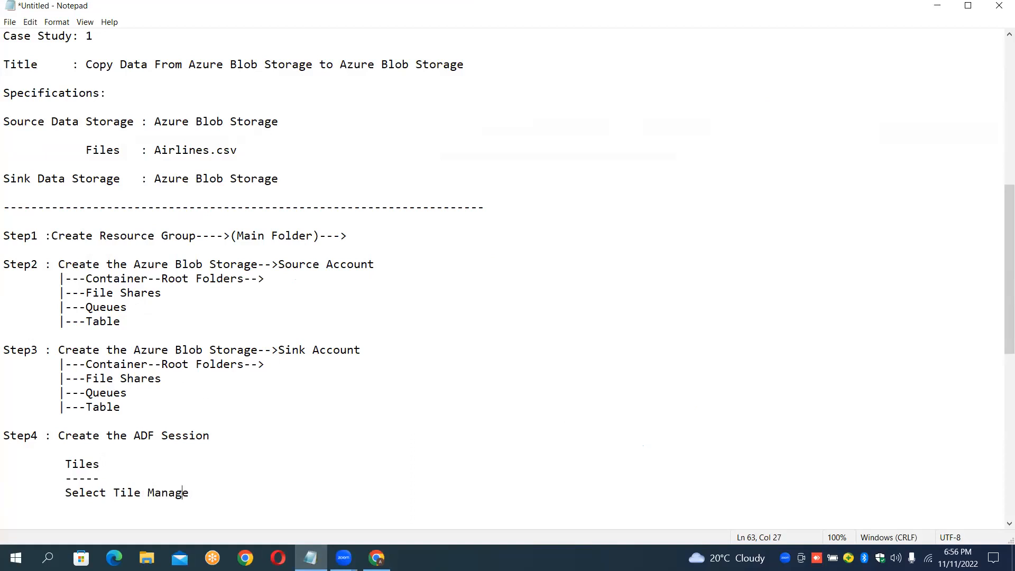
pyautogui.write(':')
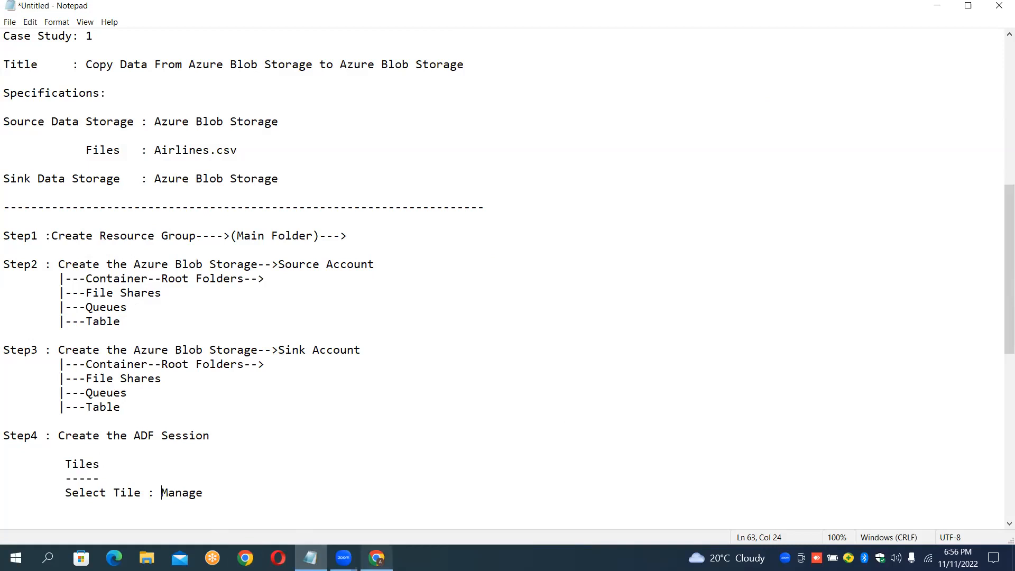
# Step: Review the source and sink storage specifications in the case study notes
pyautogui.click(376, 558)
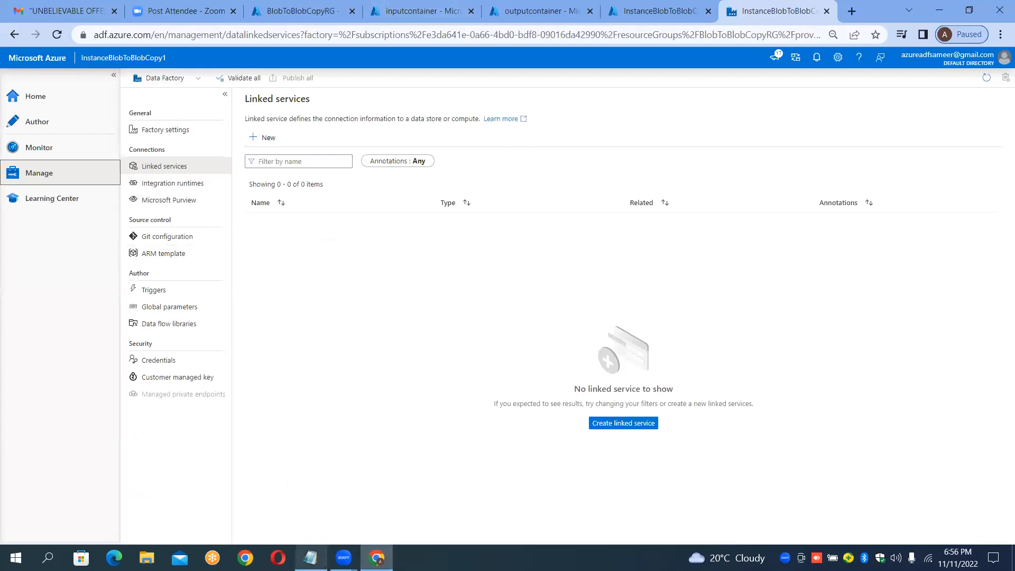
pyautogui.click(311, 558)
pyautogui.click(309, 118)
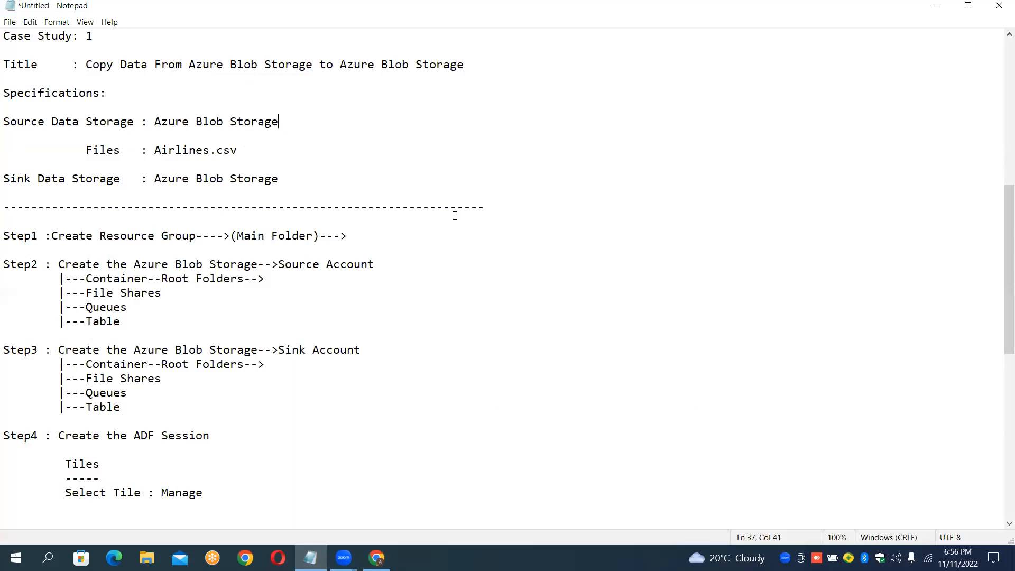
pyautogui.click(262, 115)
pyautogui.click(274, 179)
pyautogui.click(161, 121)
pyautogui.moveTo(155, 121); pyautogui.dragTo(279, 124)
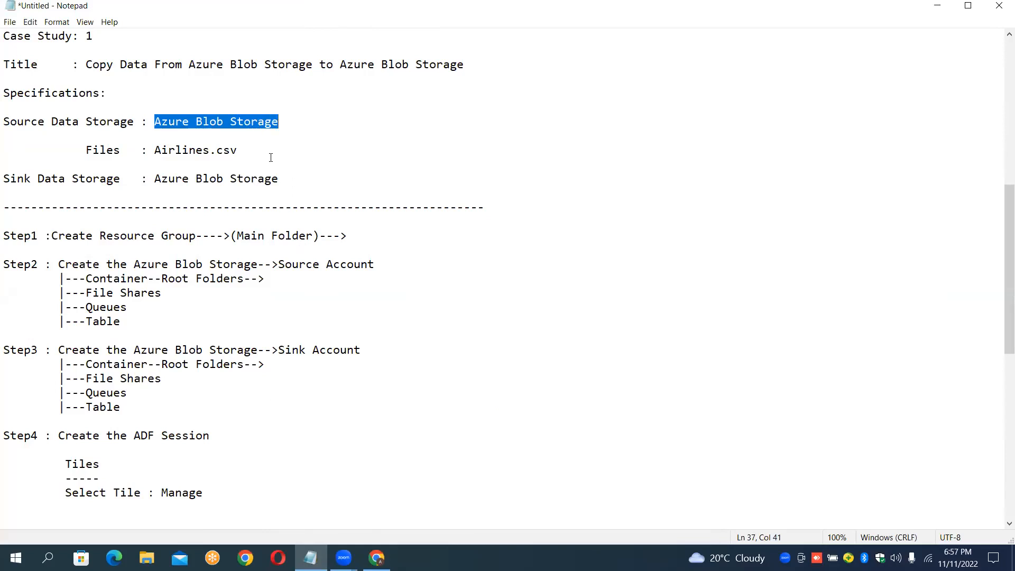
pyautogui.click(268, 179)
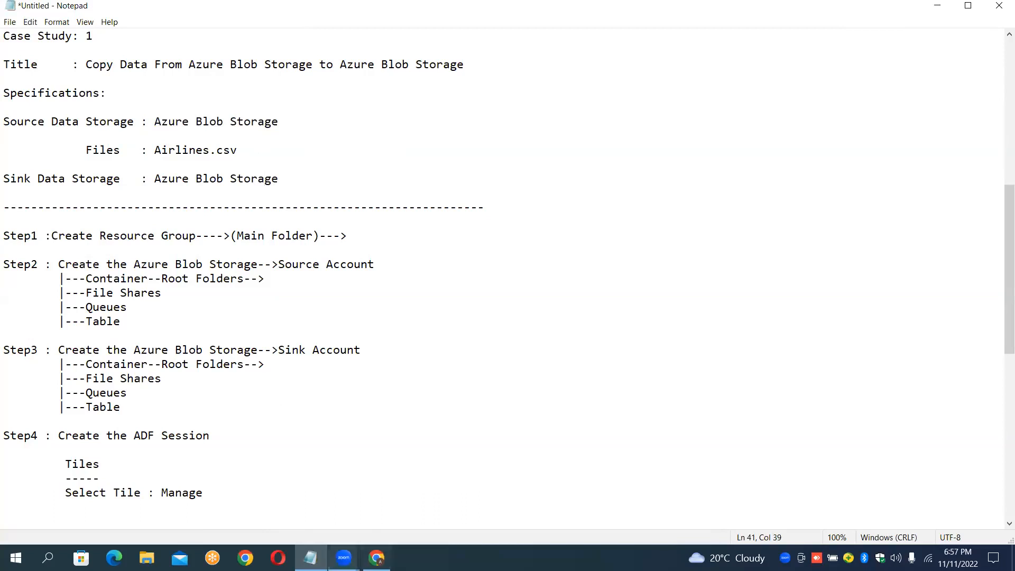
# Step: Start a new linked service and choose Azure Blob Storage as its data store
pyautogui.click(376, 557)
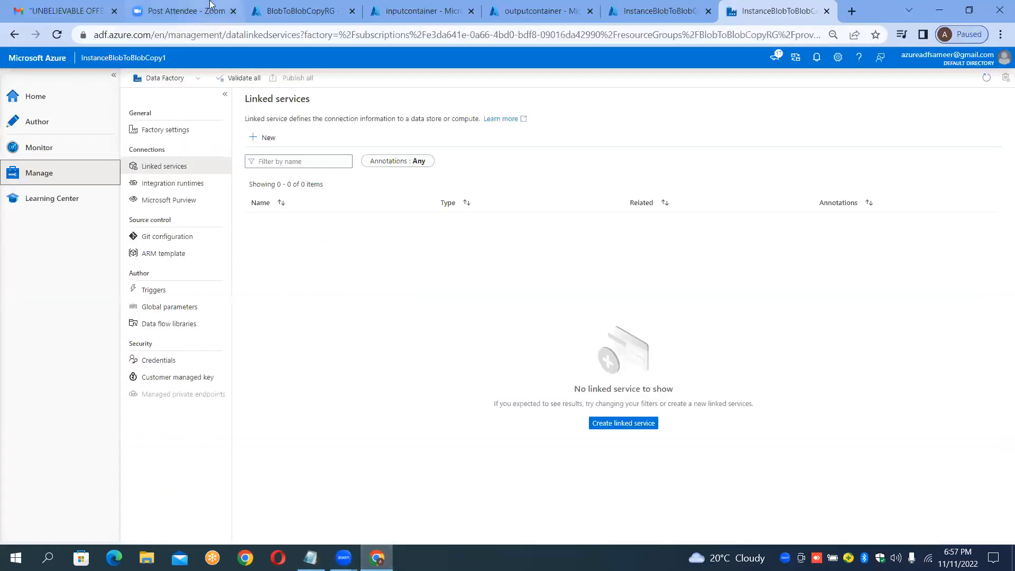
pyautogui.click(264, 139)
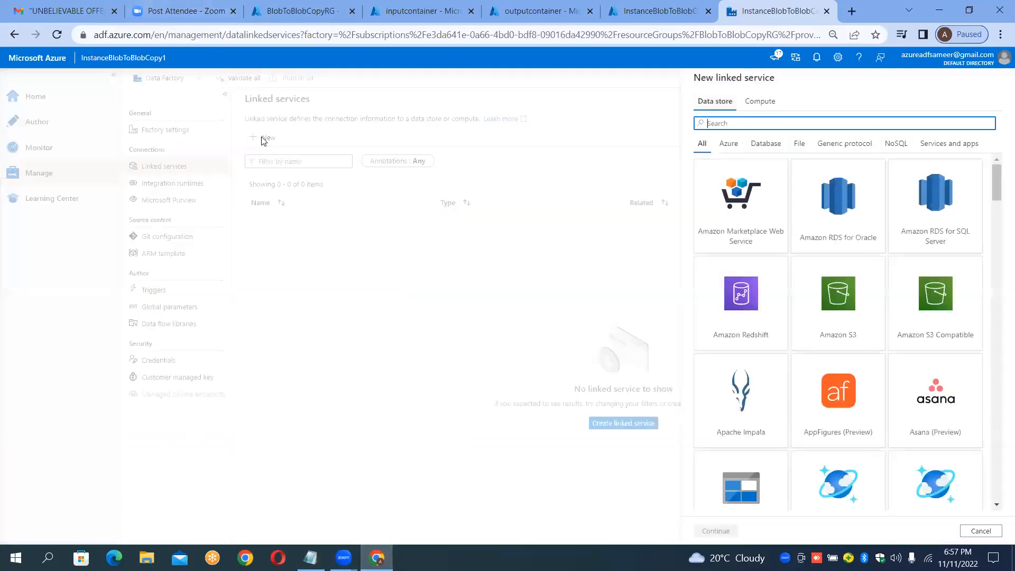
pyautogui.click(410, 5)
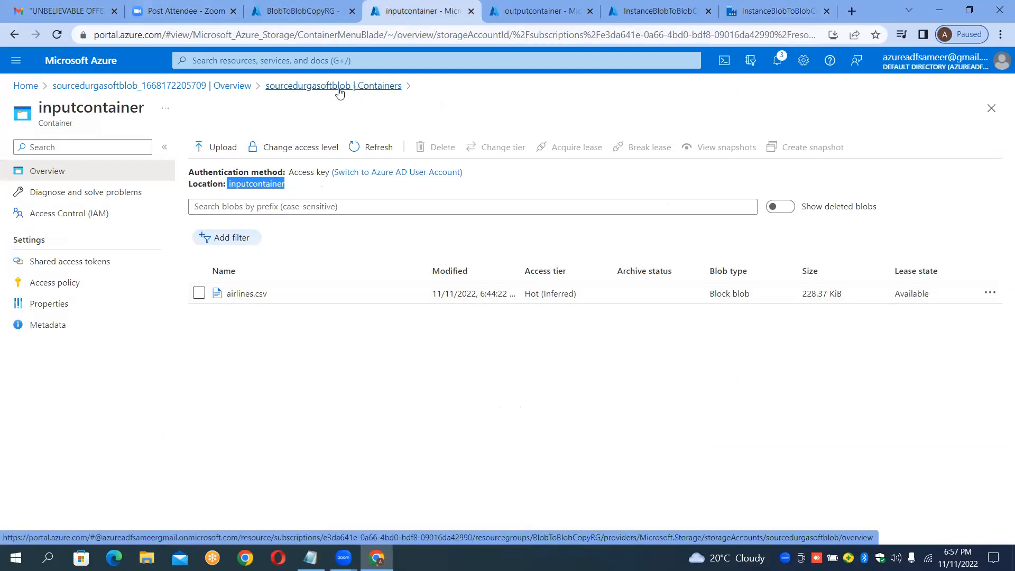
pyautogui.click(746, 7)
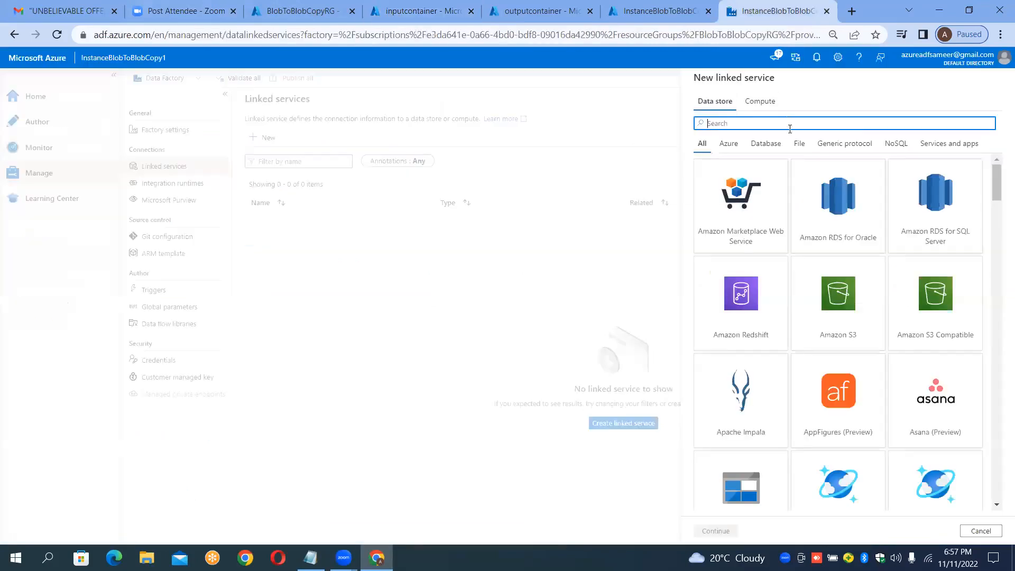
pyautogui.write('blob')
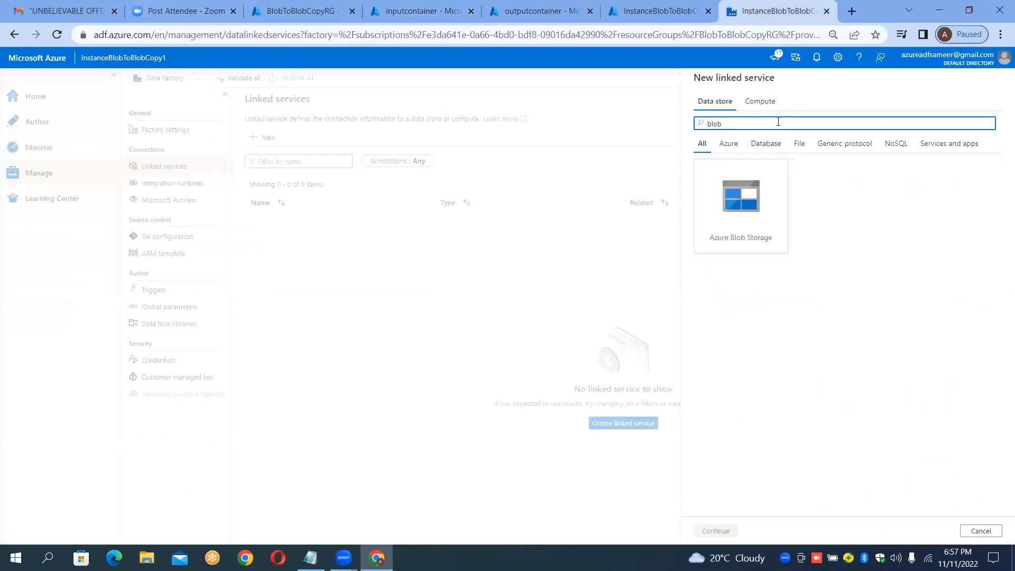
pyautogui.click(740, 197)
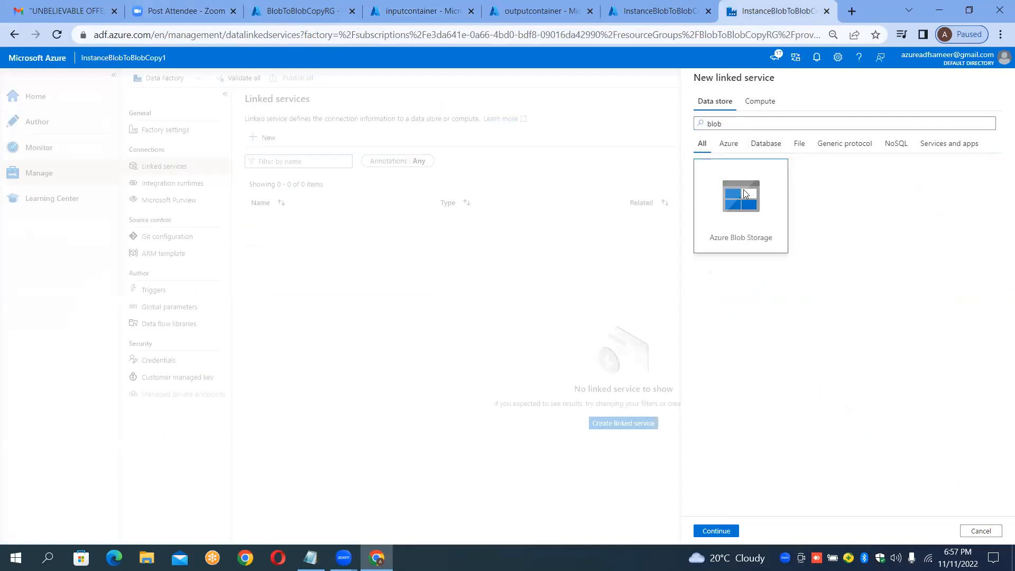
pyautogui.doubleClick(740, 202)
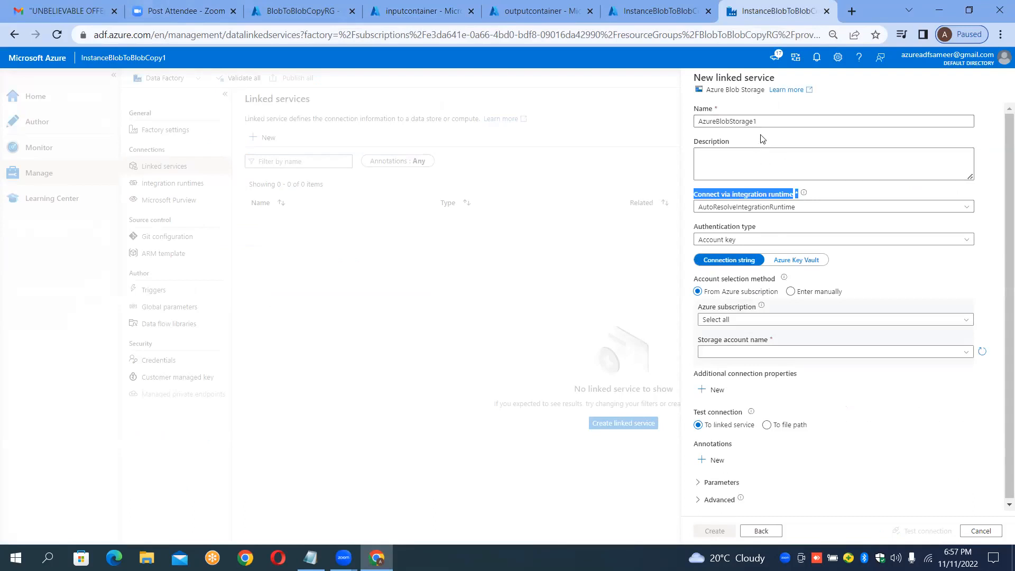
# Step: Name the linked service LS_BLOB_SOURCE
pyautogui.click(778, 123)
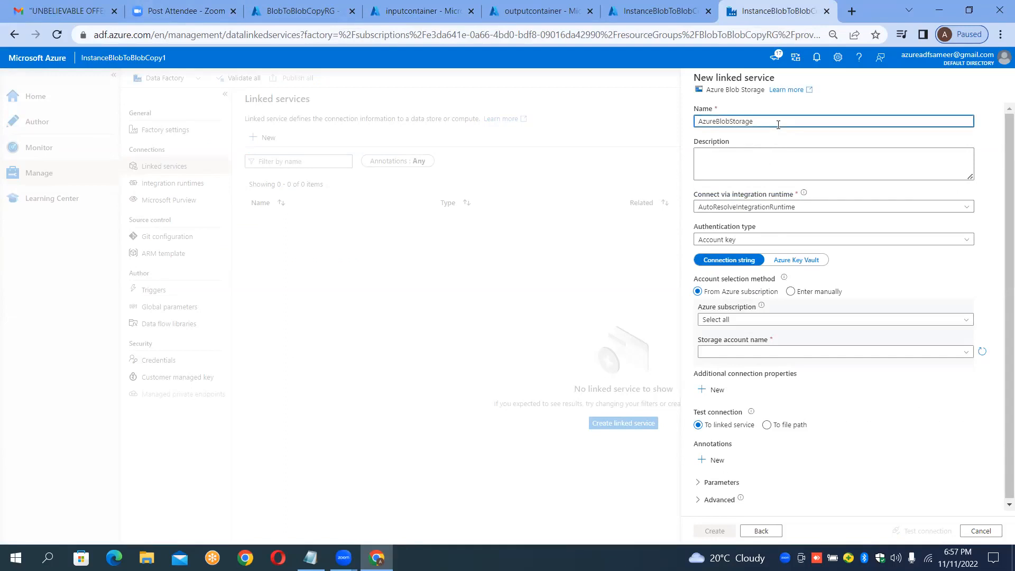
pyautogui.hotkey('ctrl', 'a')
pyautogui.press('BackSpace')
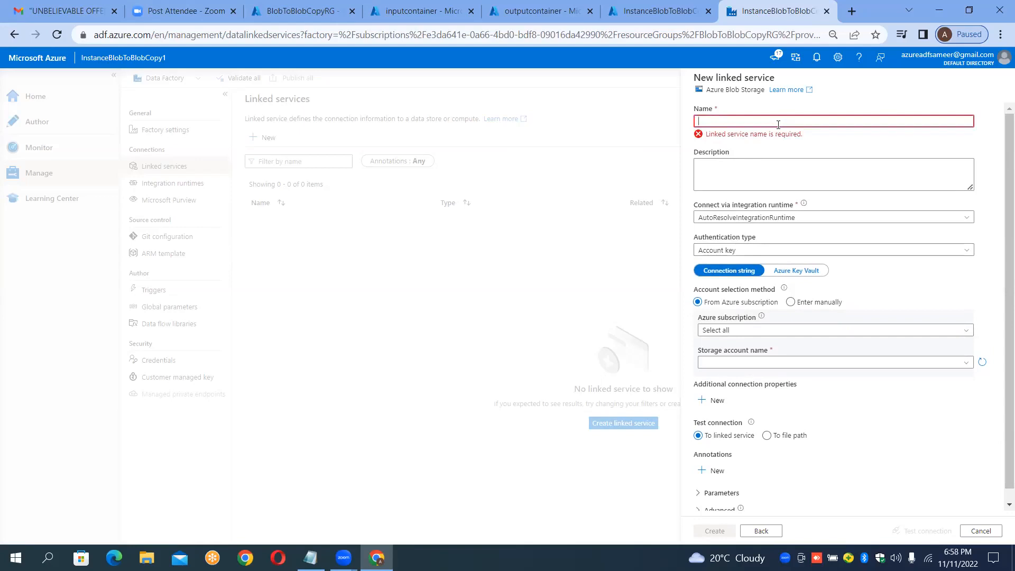
pyautogui.write('LS')
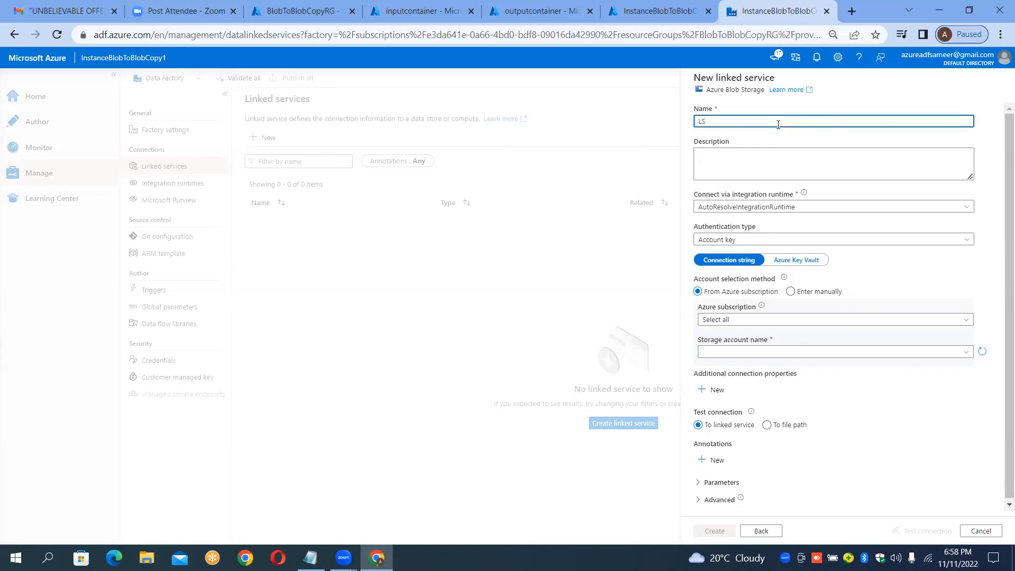
pyautogui.write('_BLOB_SOURCE')
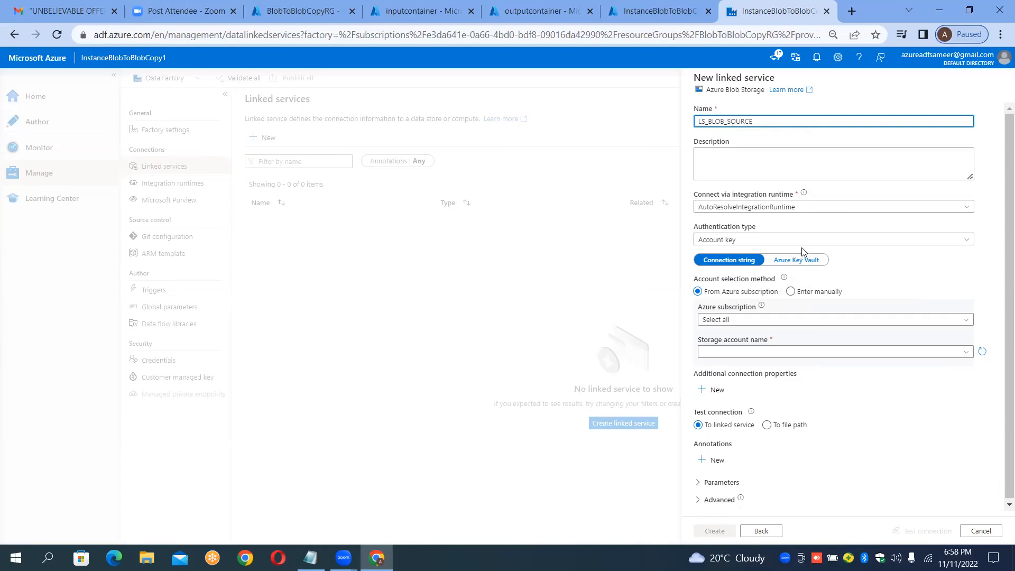
# Step: Keep AutoResolveIntegrationRuntime as the runtime and select the Azure subscription for the linked service
pyautogui.click(750, 213)
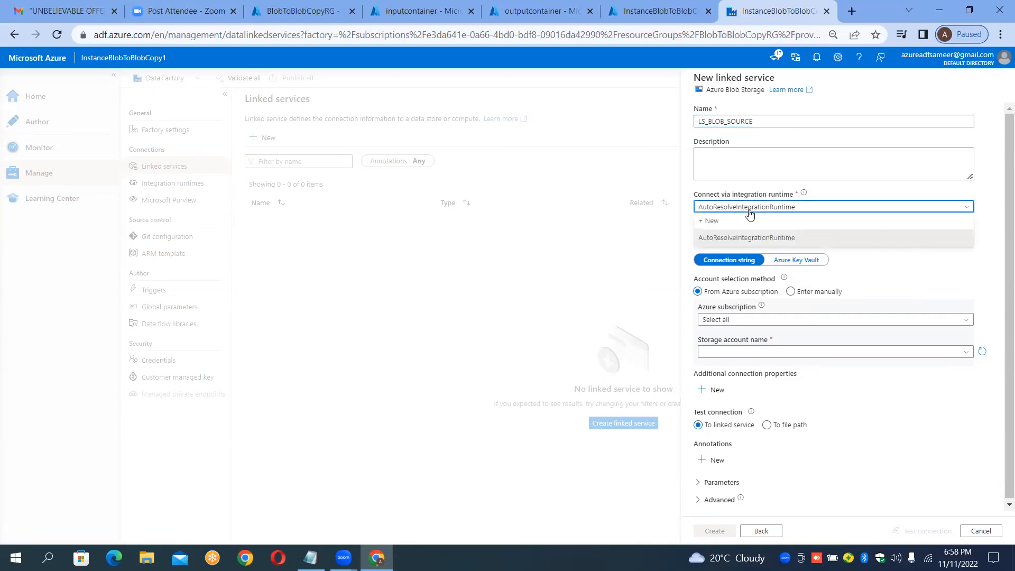
pyautogui.click(749, 211)
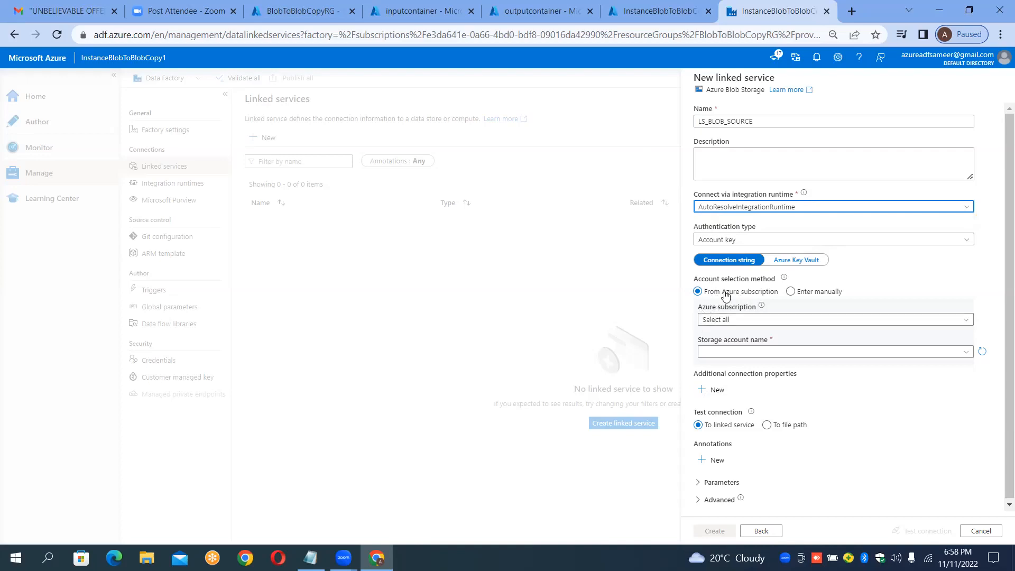
pyautogui.click(741, 321)
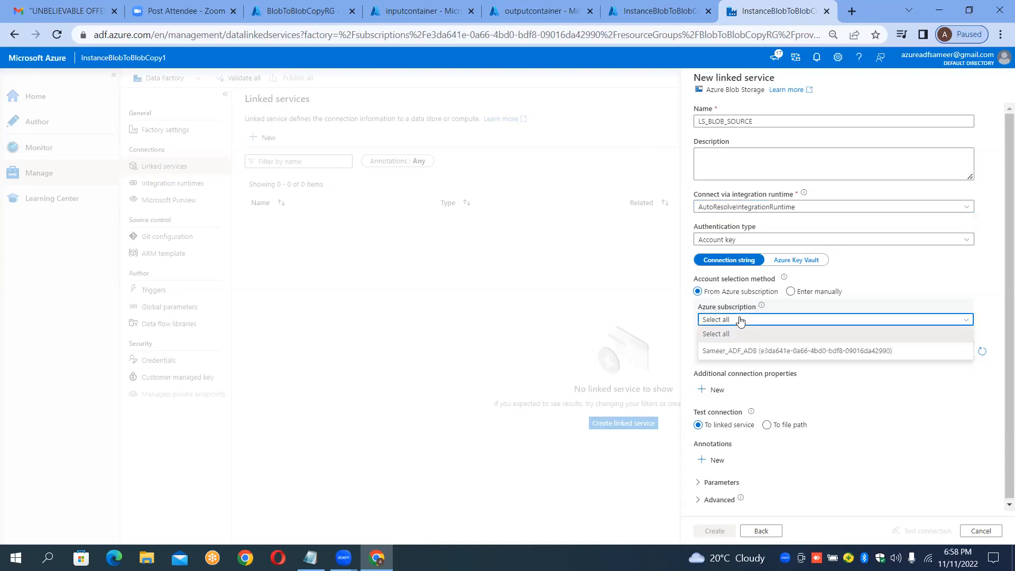
pyautogui.click(740, 351)
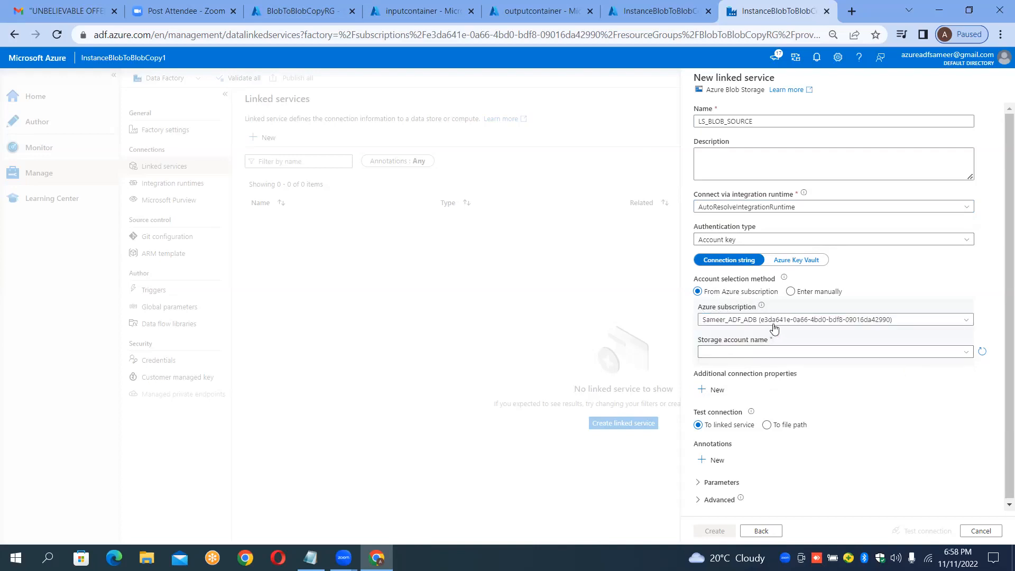
# Step: Select sourcedurgasoftblob as the linked service's storage account name
pyautogui.click(732, 353)
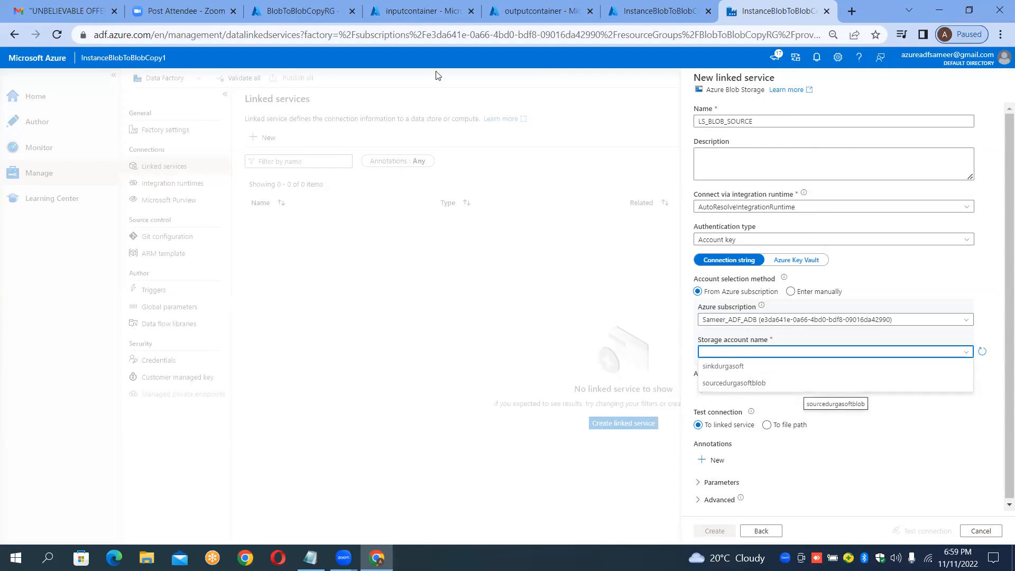
pyautogui.click(408, 7)
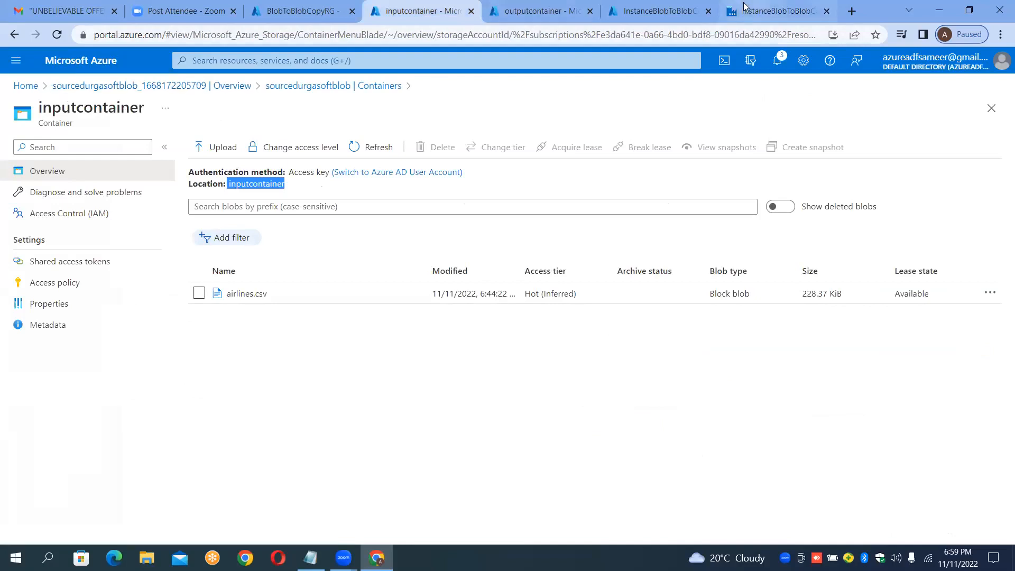
pyautogui.click(775, 10)
pyautogui.click(771, 353)
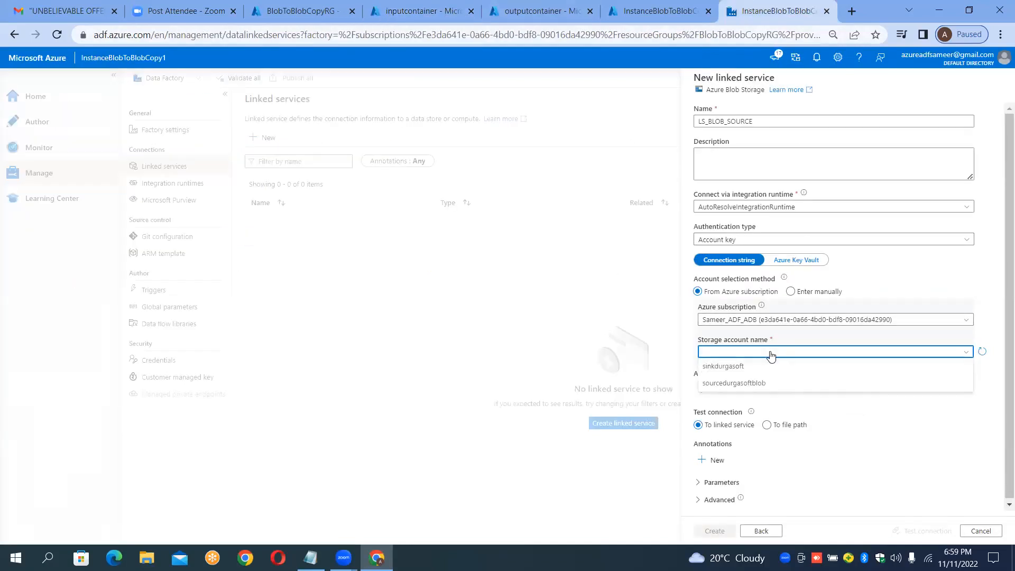
pyautogui.click(747, 385)
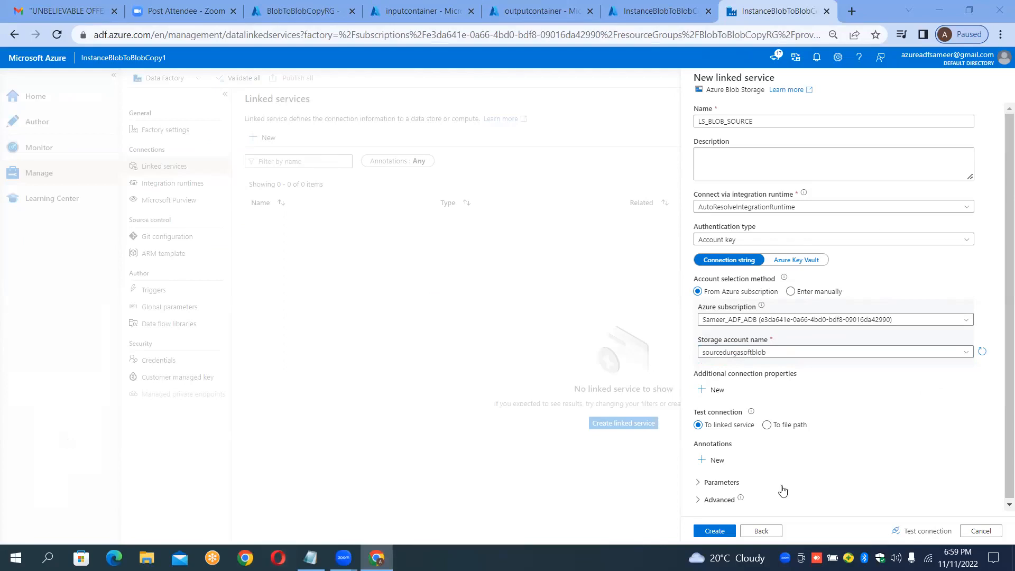
# Step: Test the linked service connection and create LS_BLOB_SOURCE
pyautogui.click(919, 533)
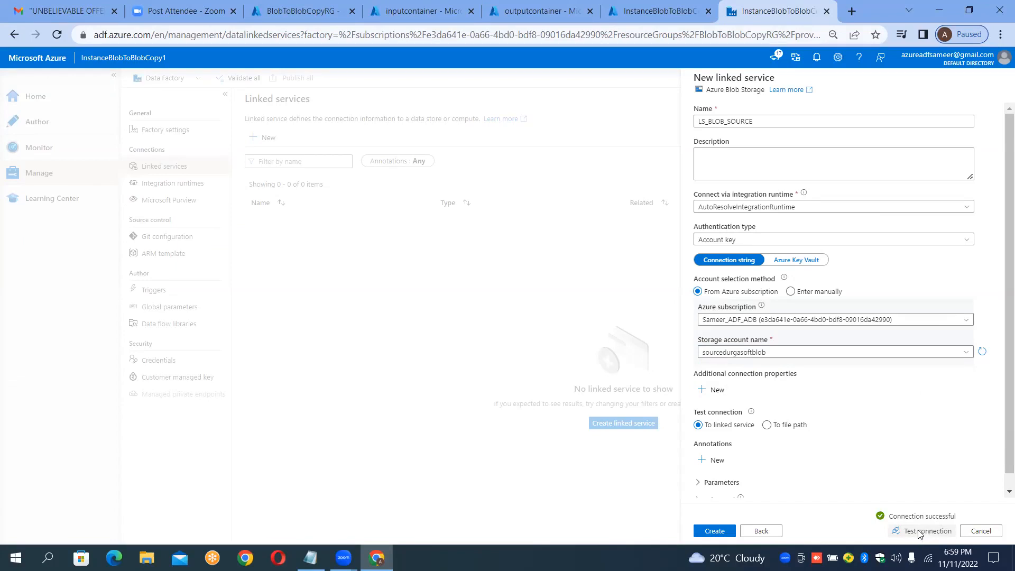
pyautogui.press('Return')
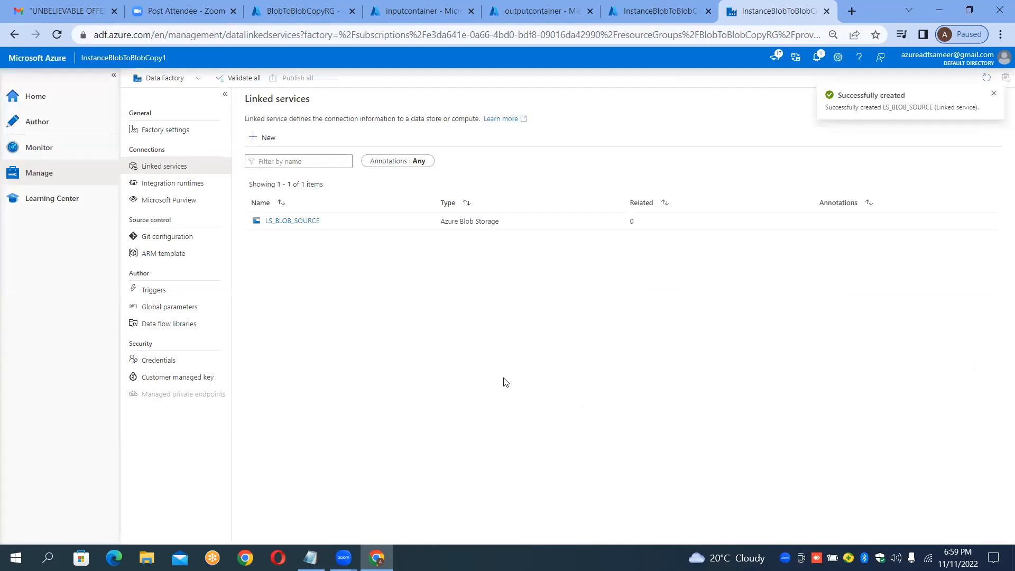
# Step: Start a new linked service using the Azure Blob Storage data store
pyautogui.click(269, 139)
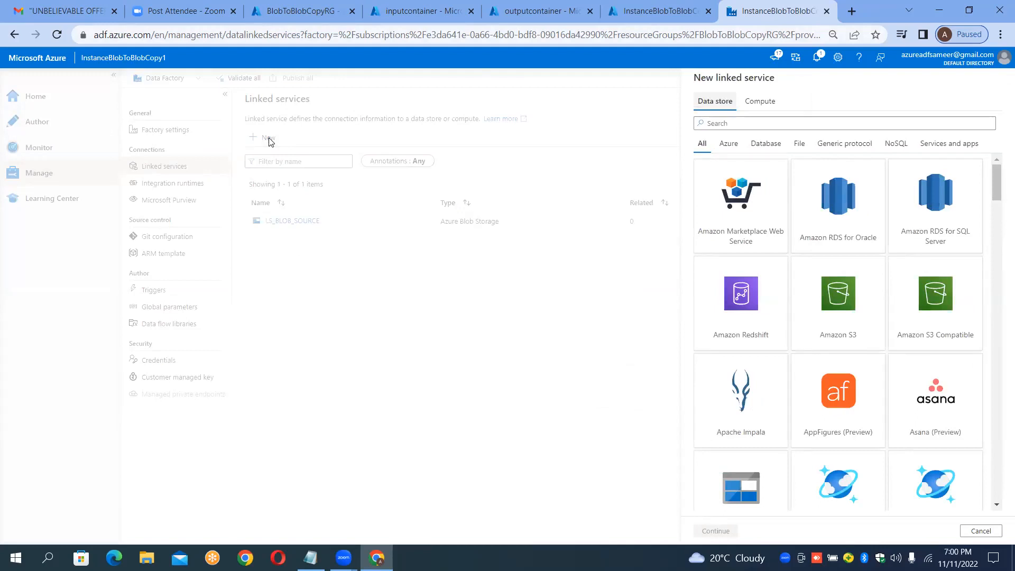
pyautogui.click(718, 128)
pyautogui.write('blob')
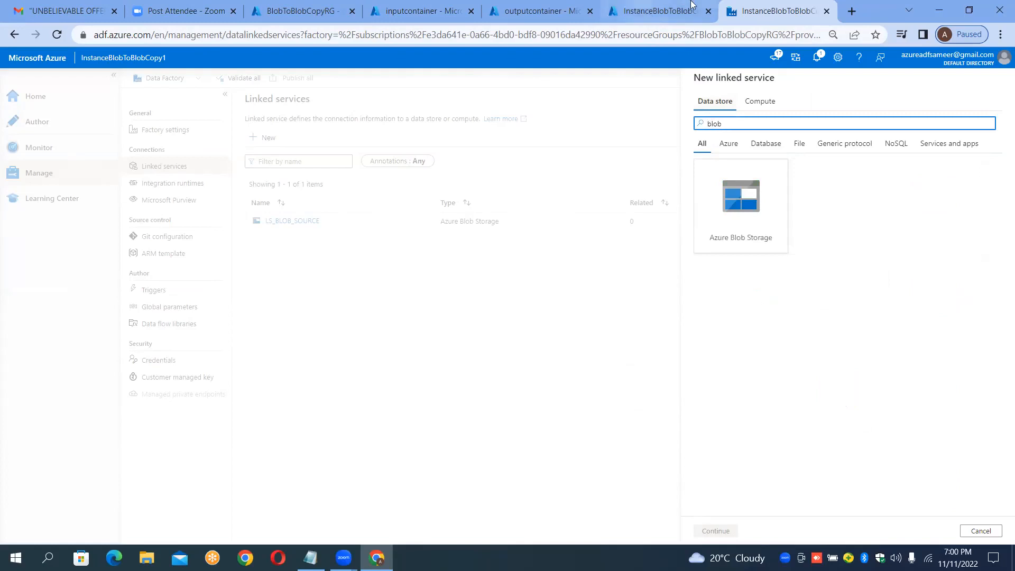
pyautogui.click(535, 14)
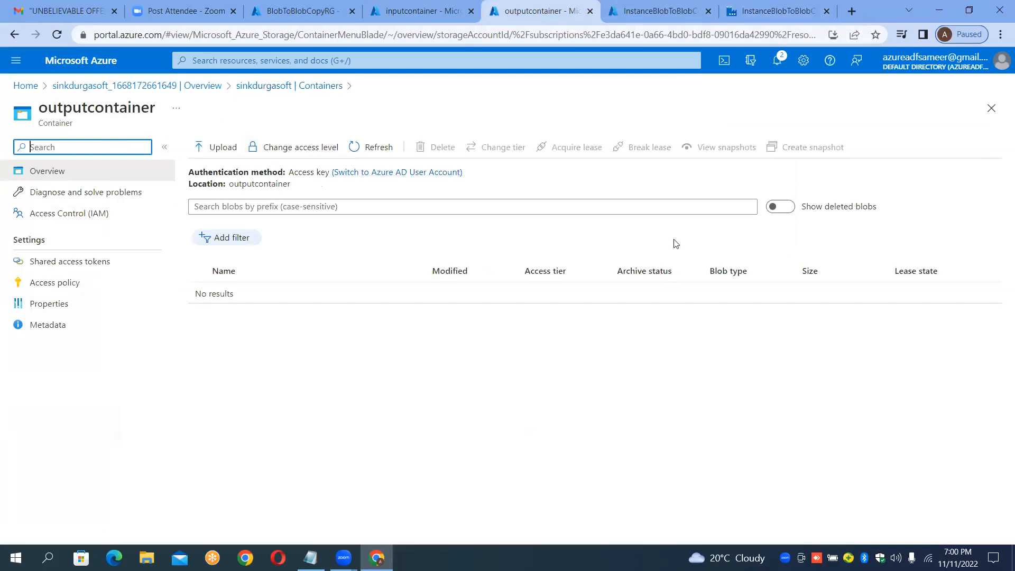
pyautogui.click(799, 14)
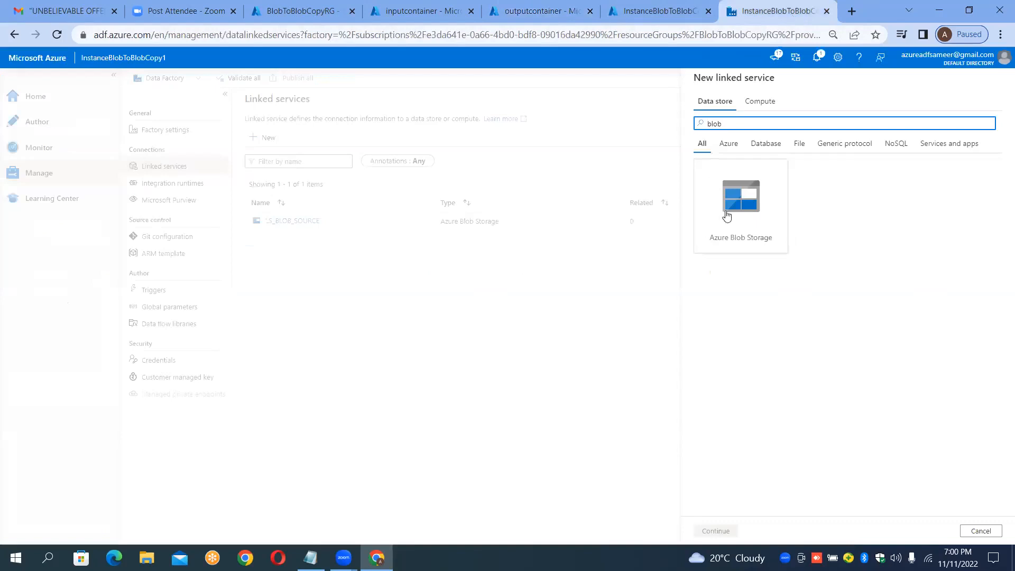
pyautogui.doubleClick(753, 190)
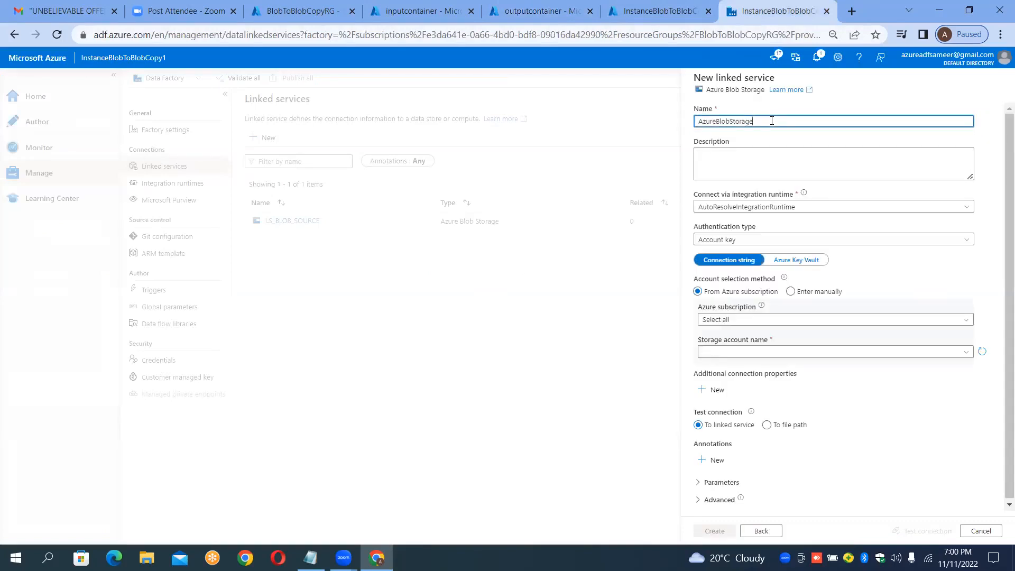
# Step: Name the linked service LS_BLOB_SINK
pyautogui.hotkey('ctrl', 'a')
pyautogui.press('BackSpace')
pyautogui.write('LS_BL')
pyautogui.write('OB')
pyautogui.write('_SO')
pyautogui.write('INK')
# Step: Select the Azure subscription and sinkdurgasoft as the linked service's storage account name
pyautogui.click(766, 321)
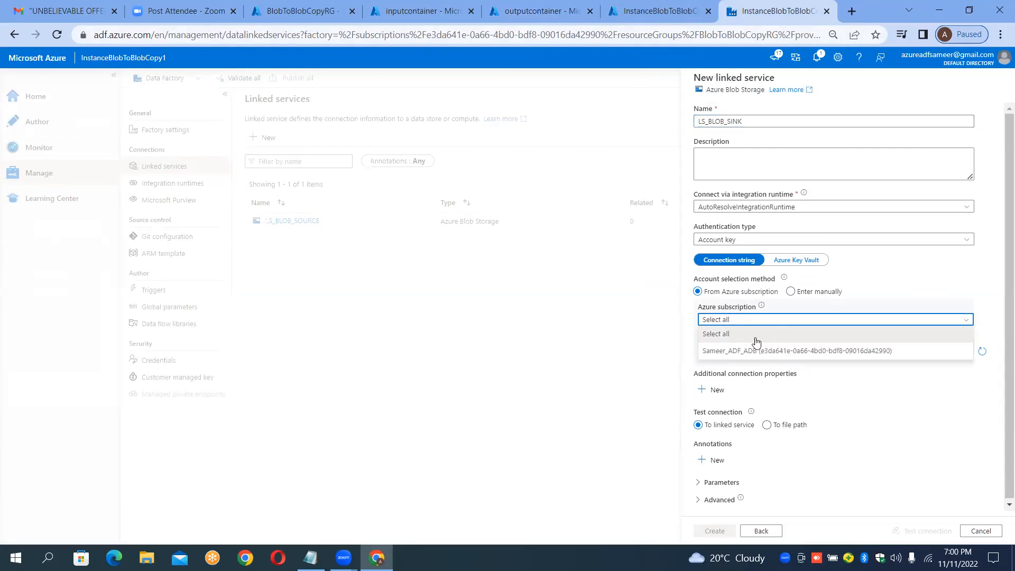
pyautogui.click(757, 349)
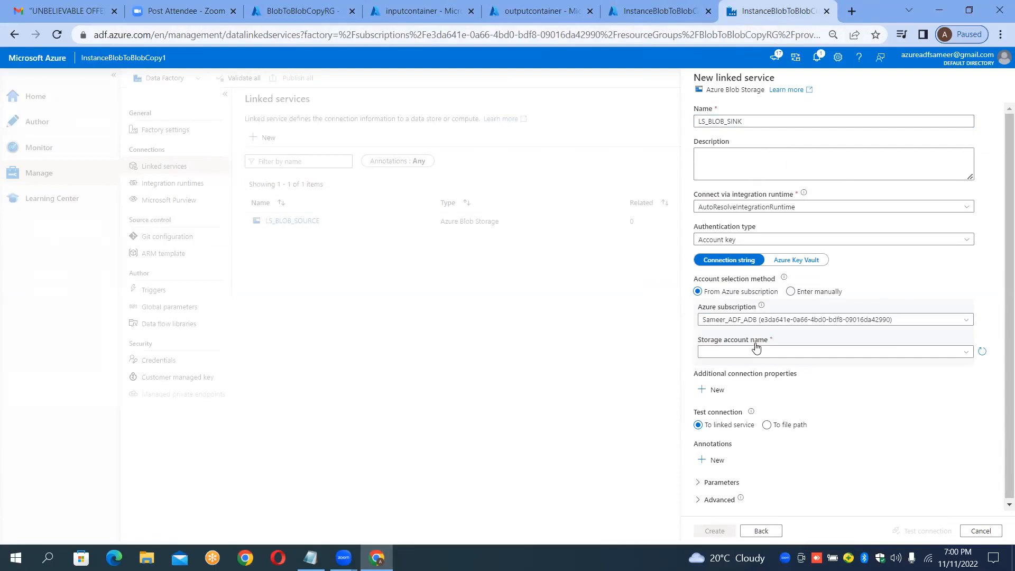
pyautogui.click(760, 352)
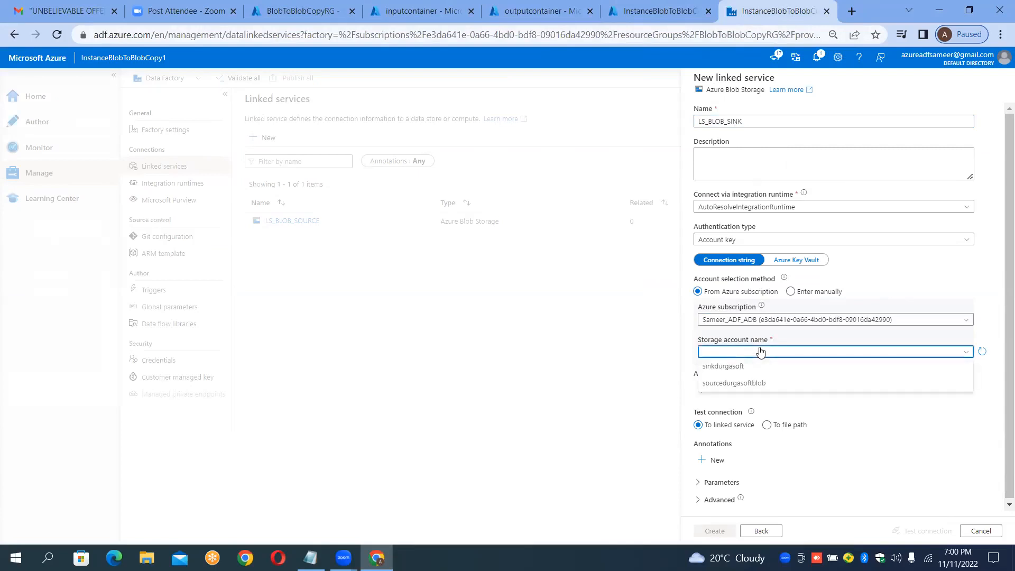
pyautogui.click(742, 368)
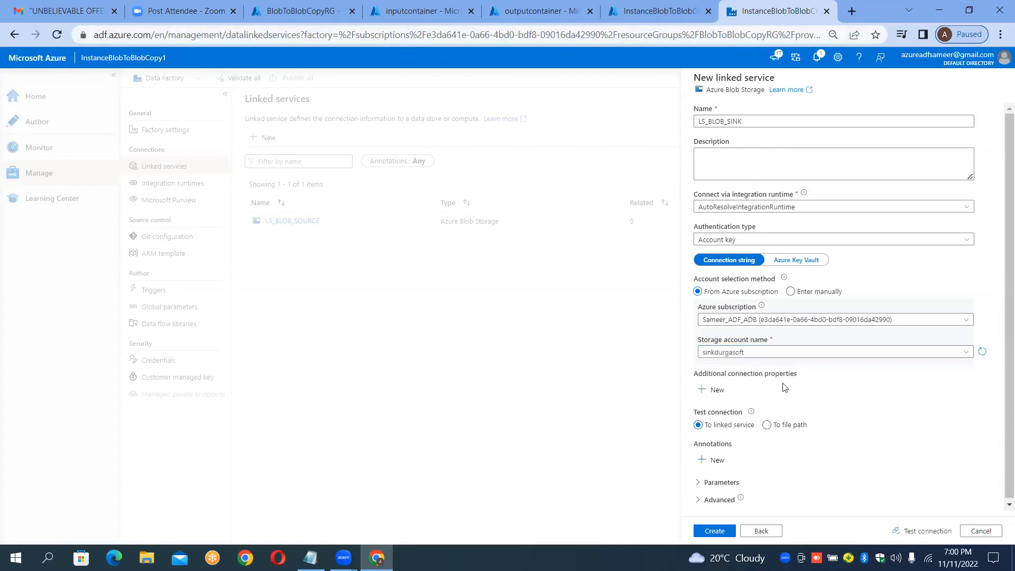
# Step: Test the linked service connection and create LS_BLOB_SINK
pyautogui.click(928, 532)
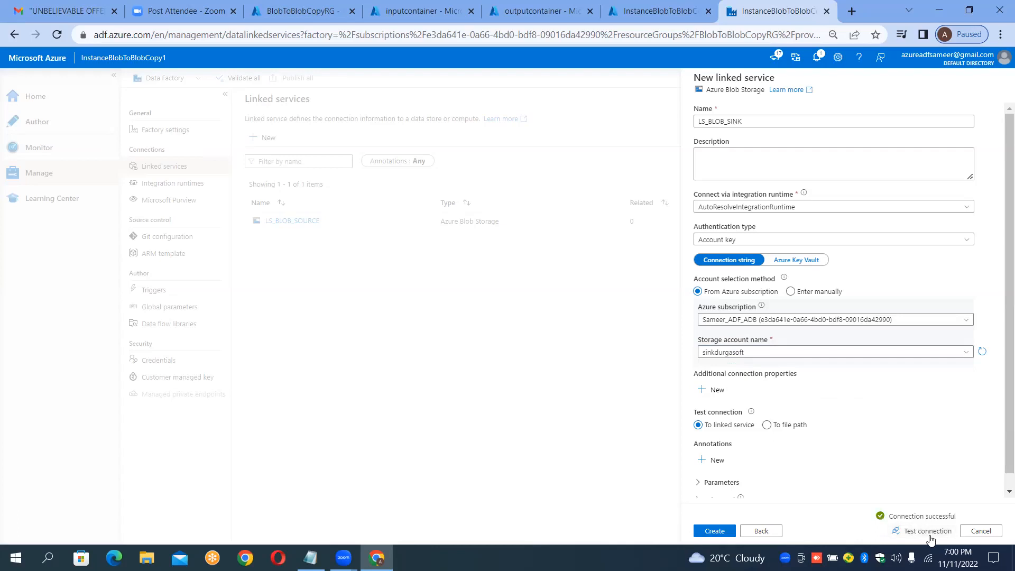
pyautogui.press('Return')
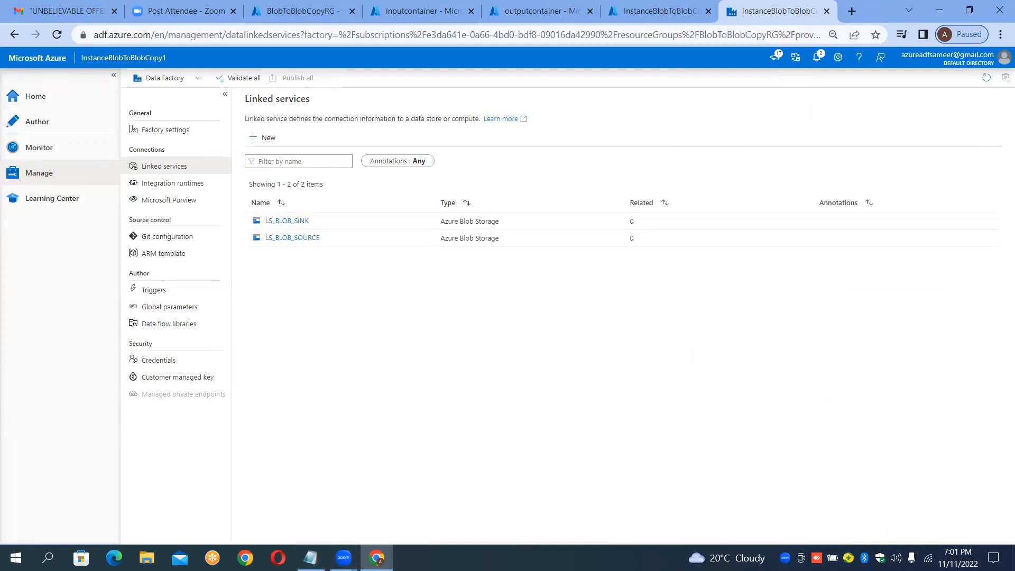
# Step: Switch to Notepad and add the note "Step5 : Create the Linked one for each storage" below the existing steps
pyautogui.click(311, 558)
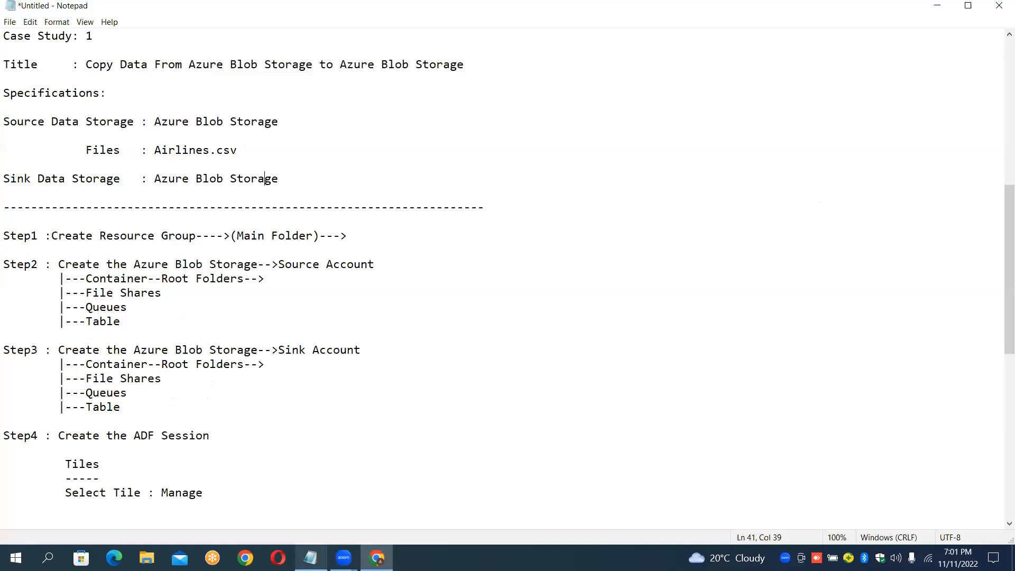
pyautogui.click(216, 493)
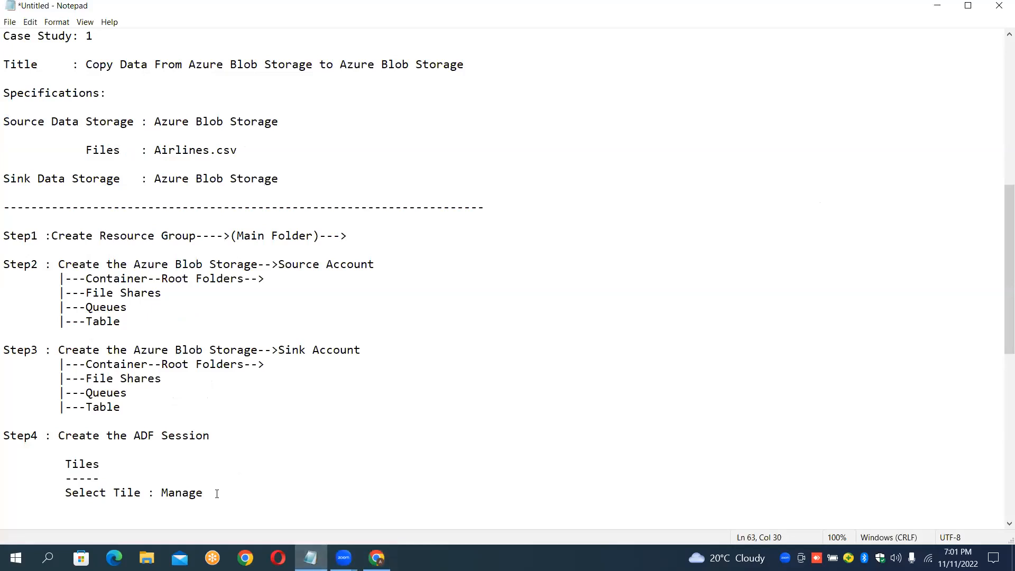
pyautogui.press('Return')
pyautogui.press('Return')
pyautogui.press('Return')
pyautogui.press('Return')
pyautogui.press('Return')
pyautogui.press('Return')
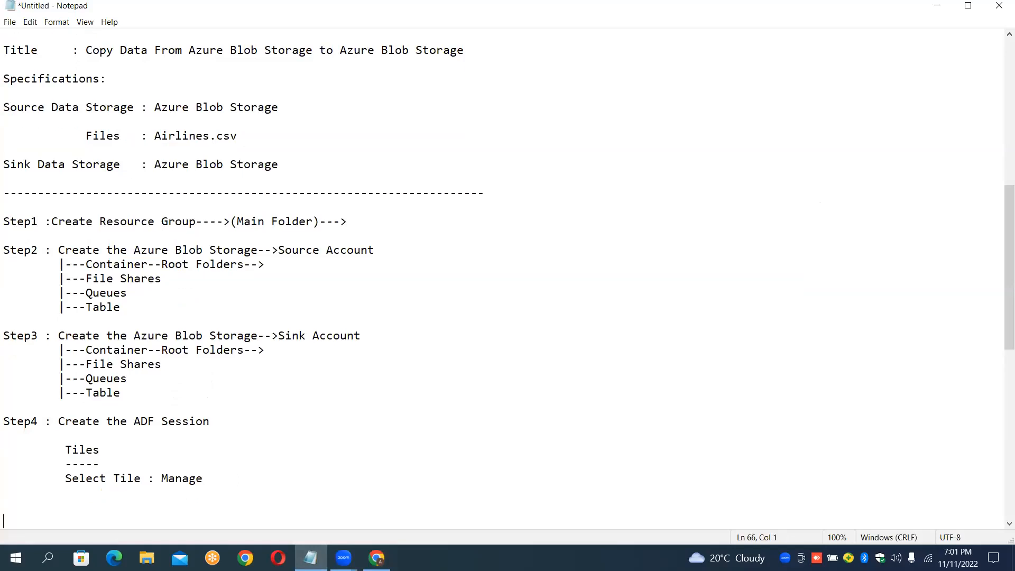
pyautogui.click(217, 493)
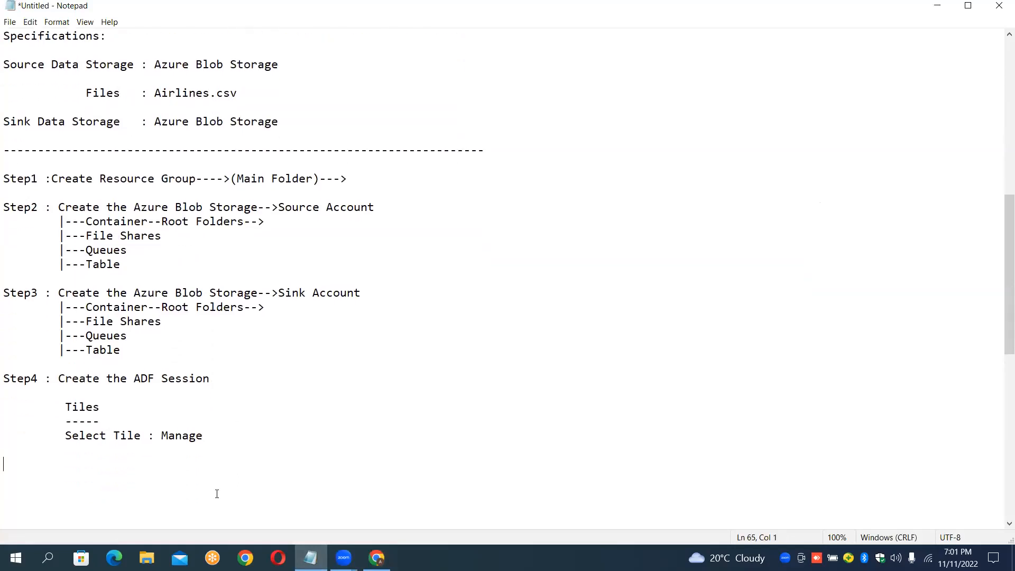
pyautogui.write('Step5  :')
pyautogui.press('BackSpace')
pyautogui.press('Delete')
pyautogui.write('Create the Linked one for each')
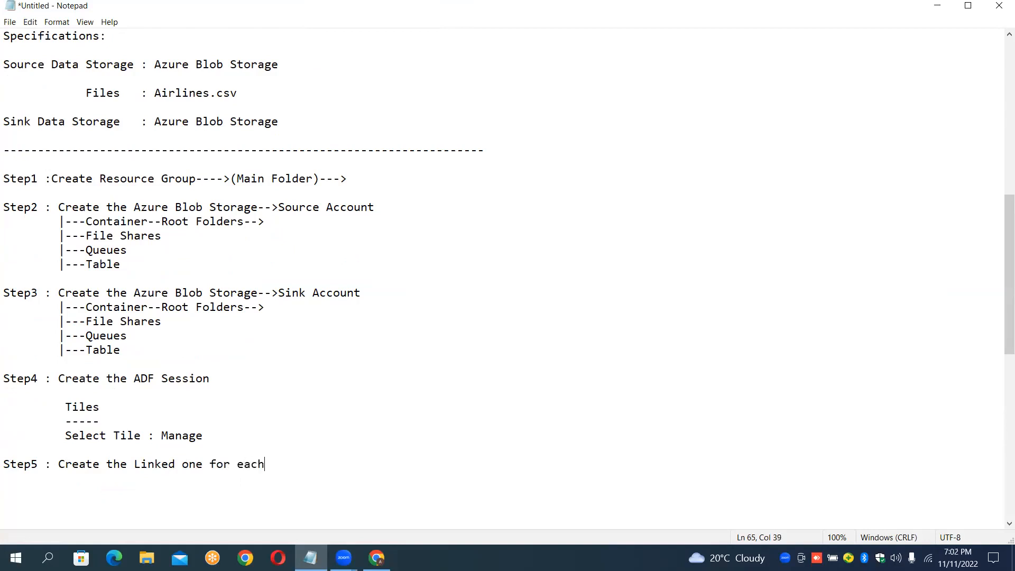
pyautogui.write(' storage')
# Step: Add the note "Step6 : Create the Datasets" on a new line
pyautogui.press('Return')
pyautogui.press('Return')
pyautogui.write('Step')
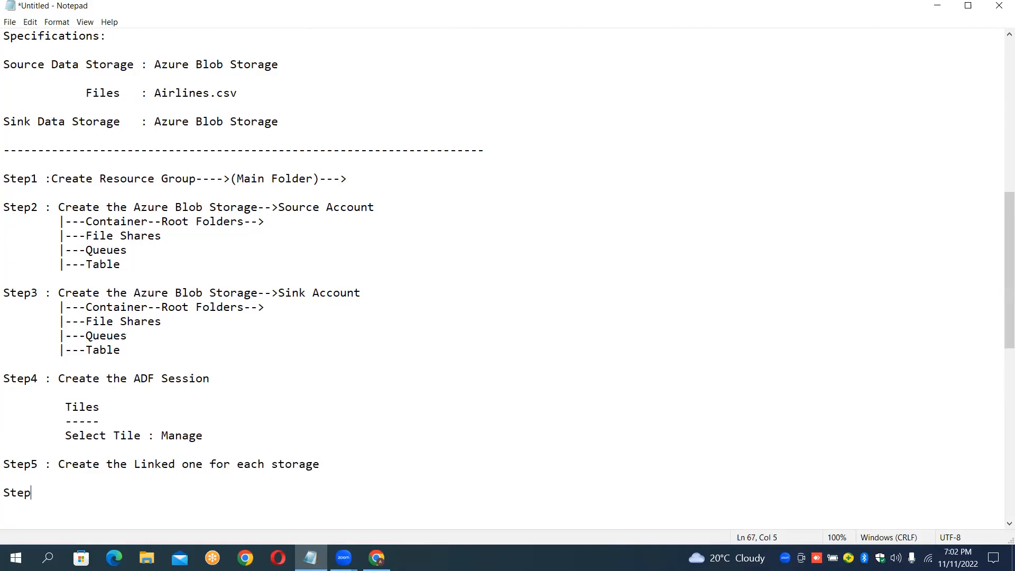
pyautogui.write('6 ')
pyautogui.write(': Create ')
pyautogui.write('tye')
pyautogui.press('BackSpace')
pyautogui.press('BackSpace')
pyautogui.write('he Data')
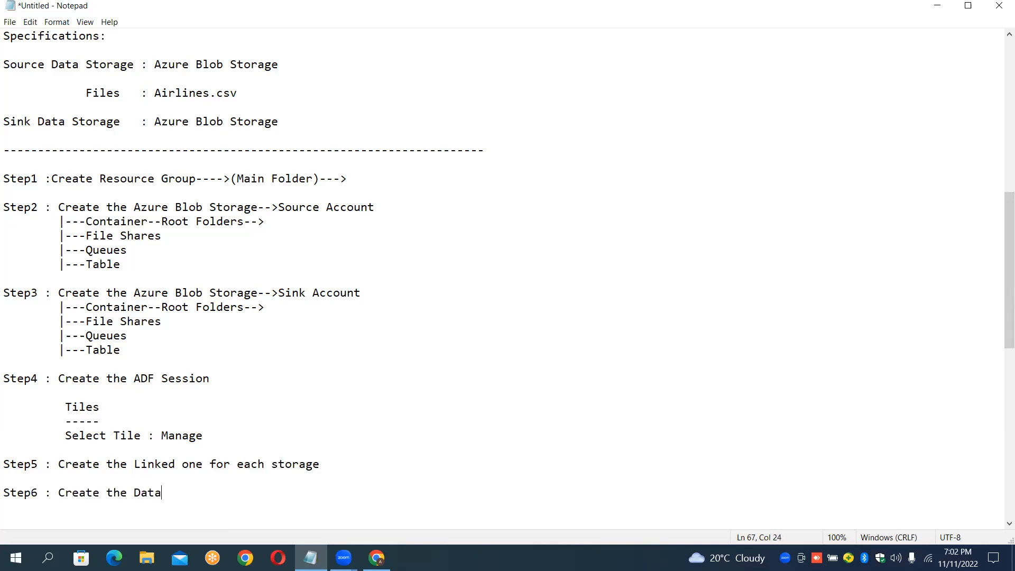
pyautogui.write('sets')
# Step: Return to the browser, open the Author hub and expand the factory resource categories
pyautogui.moveTo(376, 557)
pyautogui.click(378, 486)
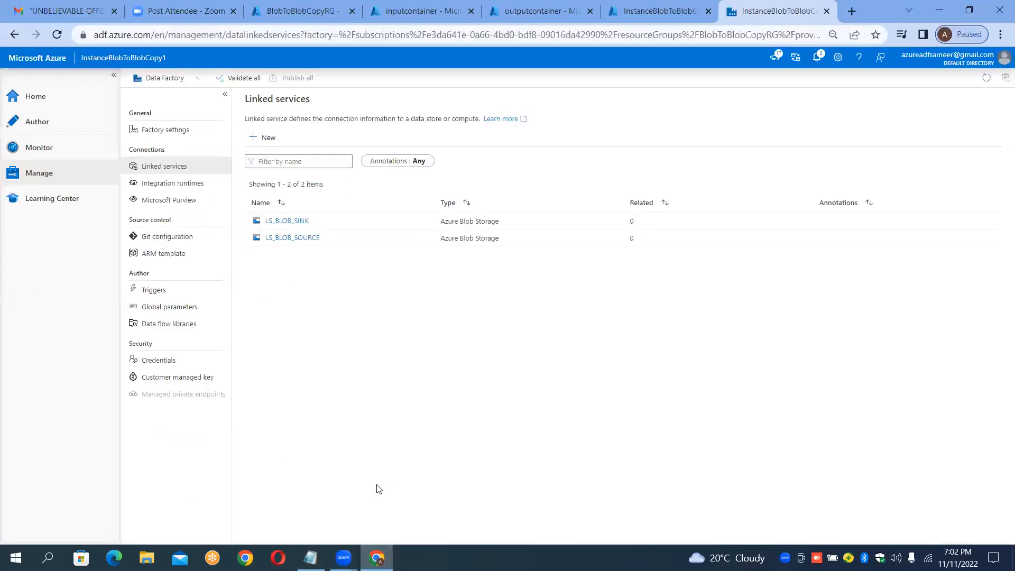
pyautogui.click(54, 123)
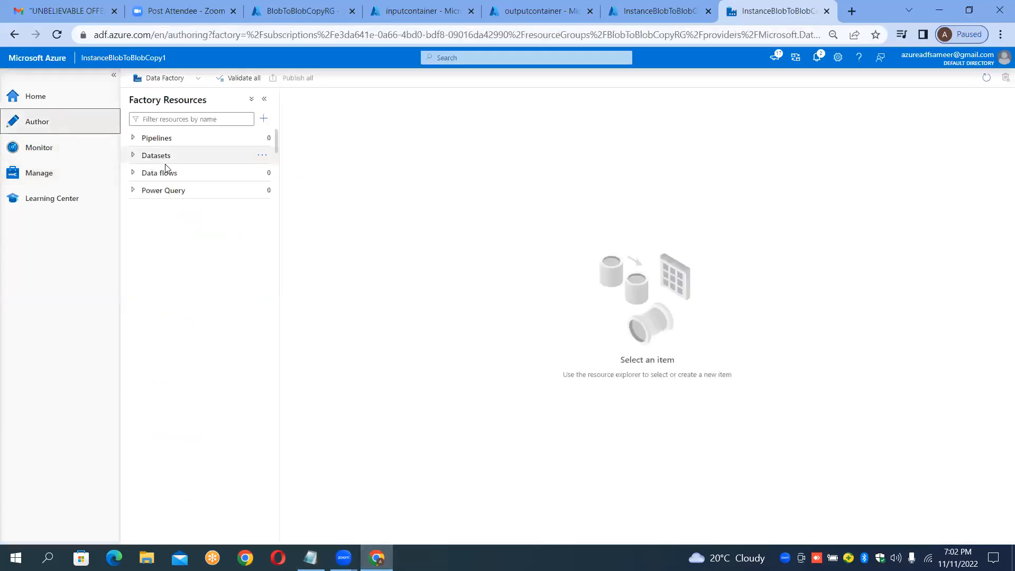
pyautogui.click(180, 143)
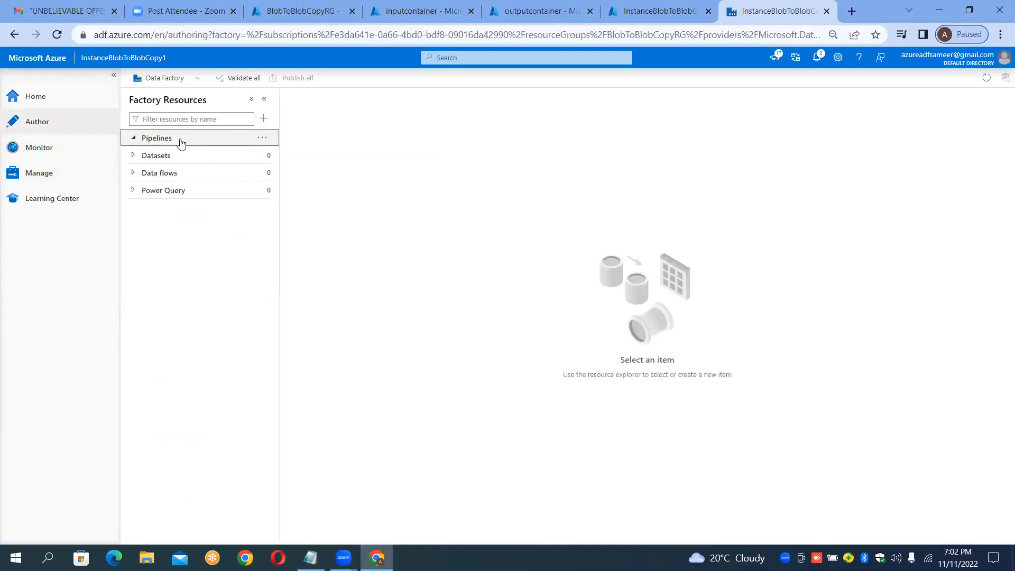
pyautogui.click(169, 156)
pyautogui.click(163, 177)
pyautogui.click(163, 192)
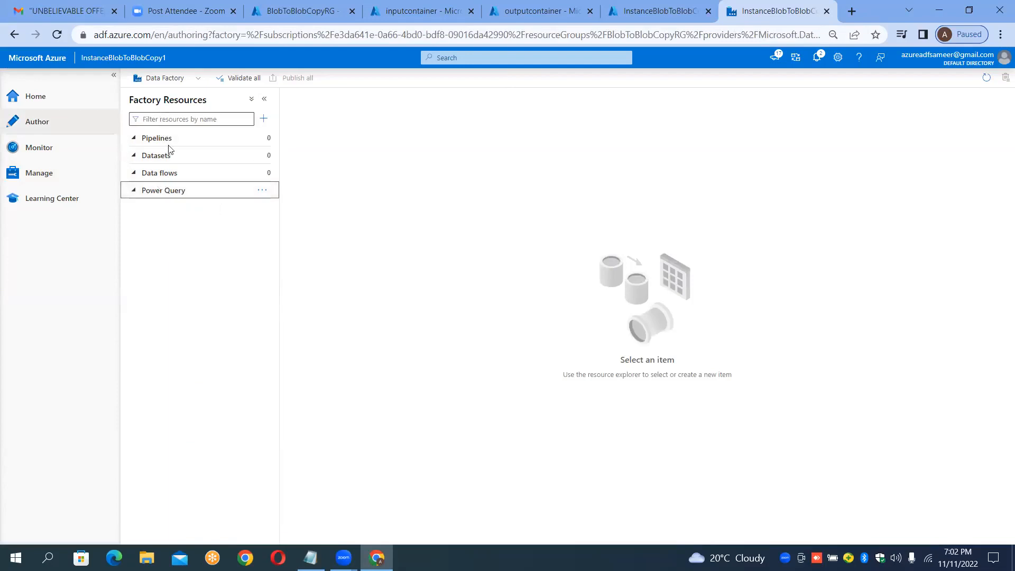
# Step: Start a new dataset using the Azure Blob Storage data store
pyautogui.click(264, 159)
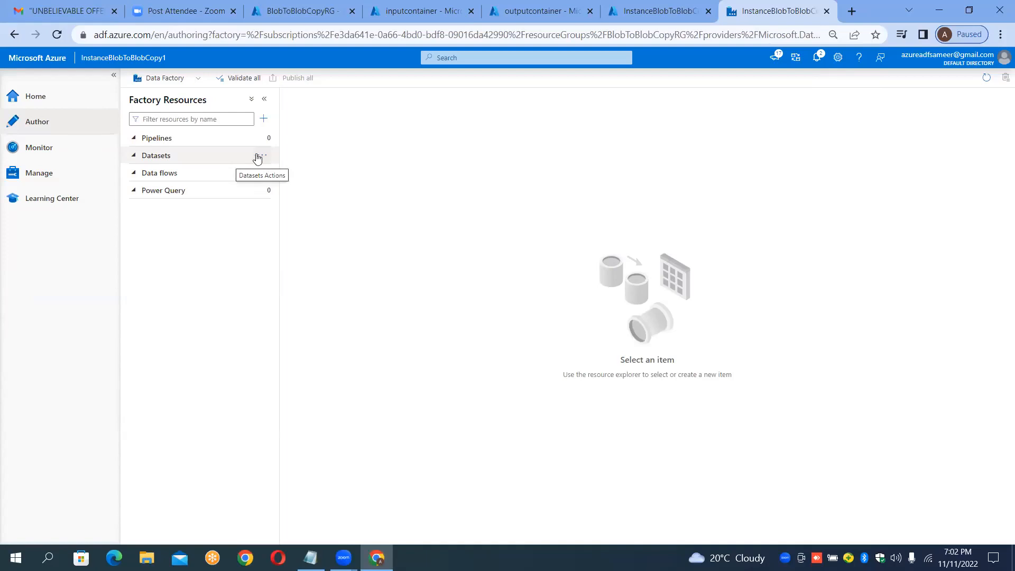
pyautogui.click(264, 159)
pyautogui.click(265, 159)
pyautogui.click(264, 159)
pyautogui.click(290, 173)
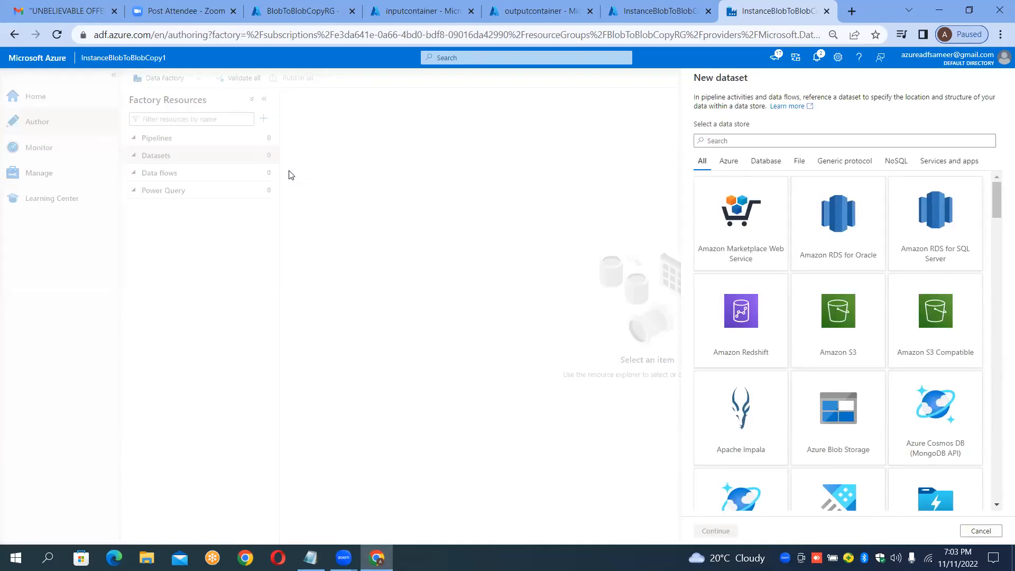
pyautogui.click(734, 139)
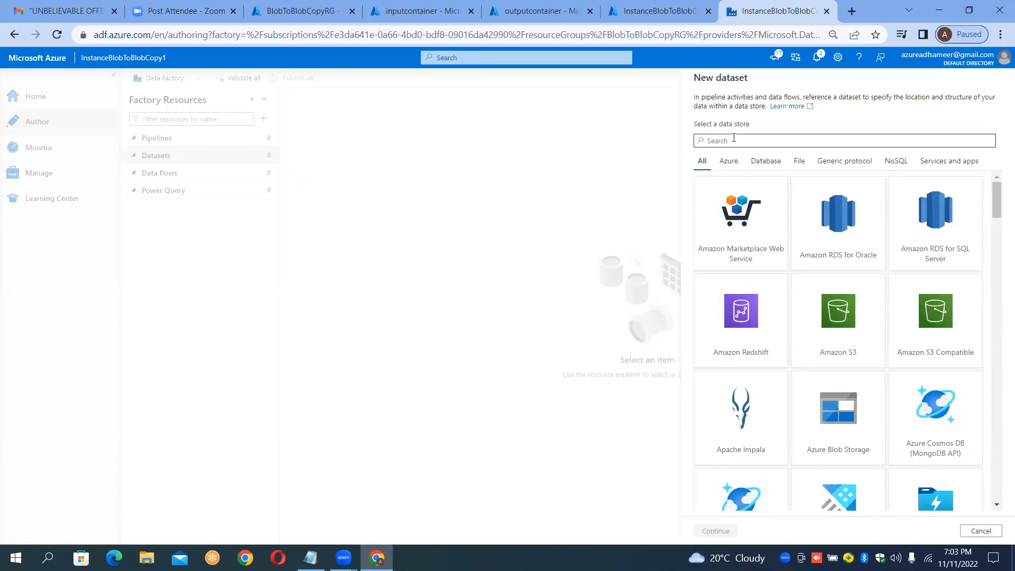
pyautogui.write('blob')
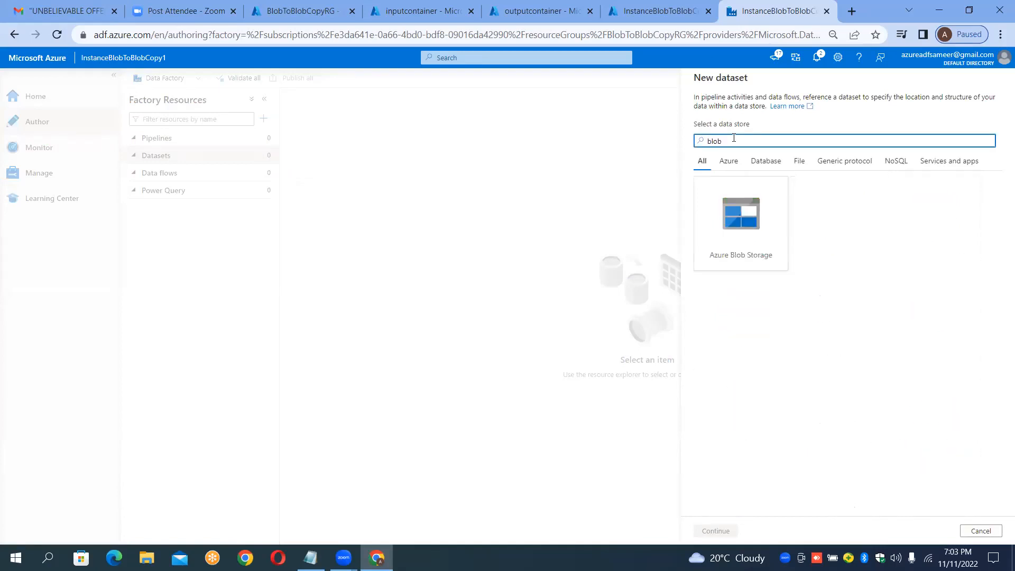
pyautogui.doubleClick(731, 213)
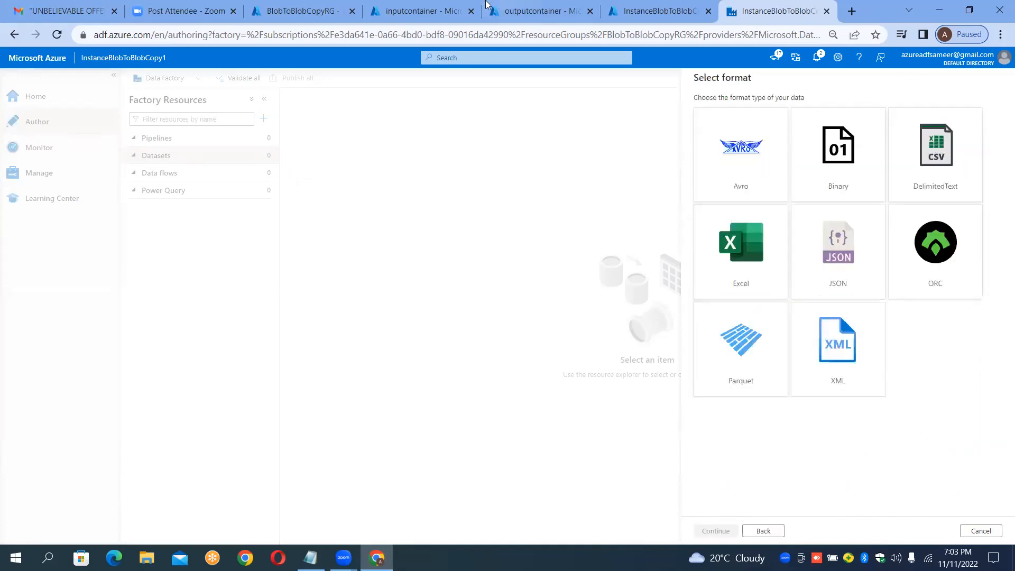
# Step: Choose DelimitedText as the dataset's format
pyautogui.click(403, 5)
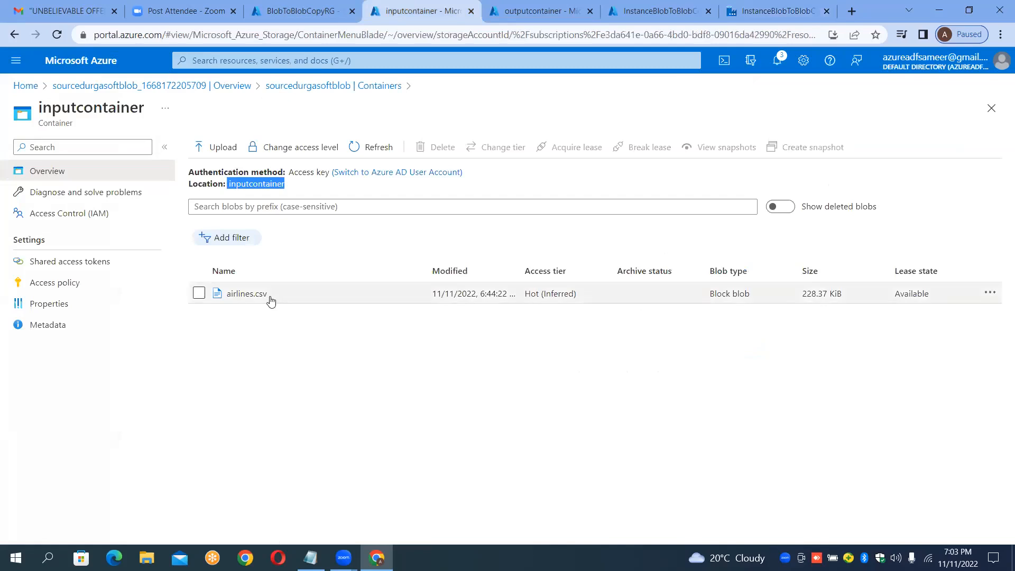
pyautogui.click(787, 8)
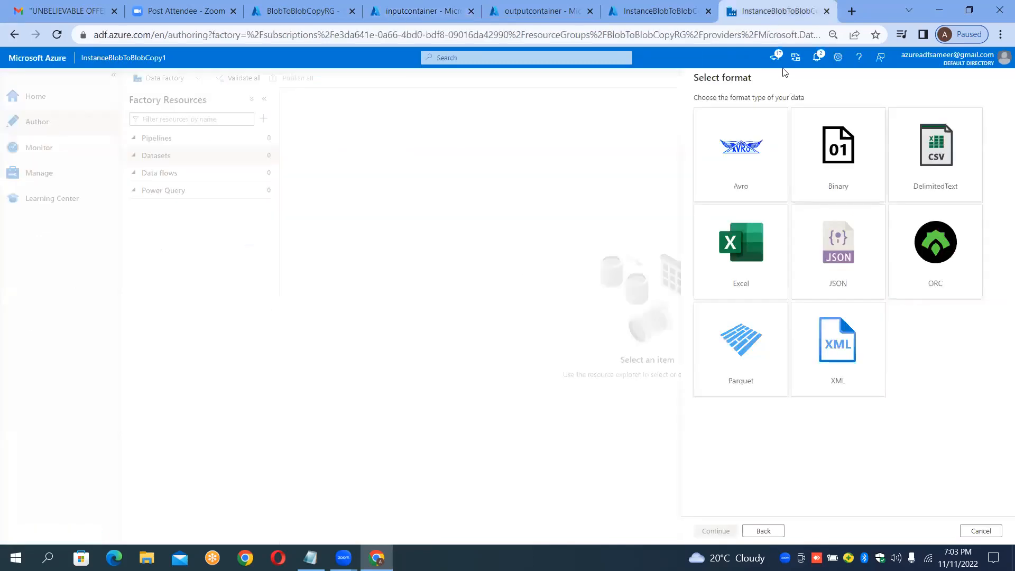
pyautogui.doubleClick(928, 185)
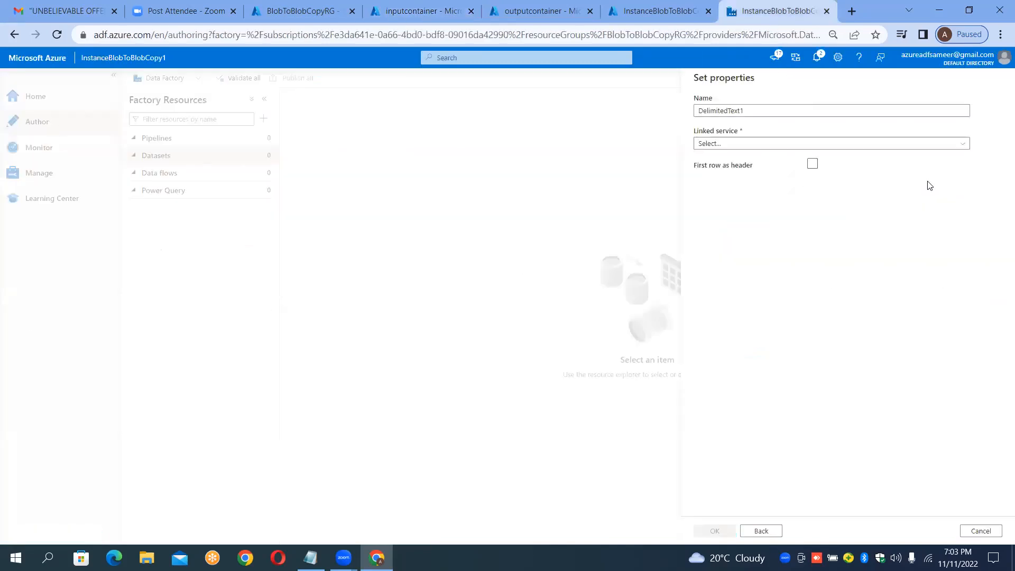
# Step: Name the dataset DS_BLOB_SOURCE
pyautogui.click(829, 110)
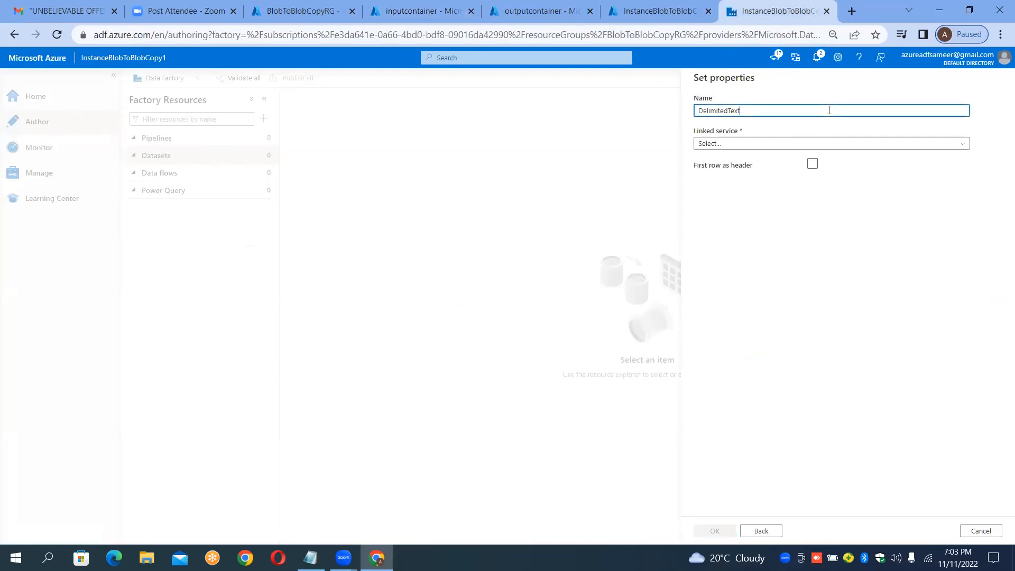
pyautogui.press('BackSpace')
pyautogui.press('BackSpace')
pyautogui.press('BackSpace')
pyautogui.press('BackSpace')
pyautogui.press('BackSpace')
pyautogui.press('BackSpace')
pyautogui.press('BackSpace')
pyautogui.press('BackSpace')
pyautogui.press('BackSpace')
pyautogui.press('BackSpace')
pyautogui.press('BackSpace')
pyautogui.press('BackSpace')
pyautogui.press('BackSpace')
pyautogui.write('DS_')
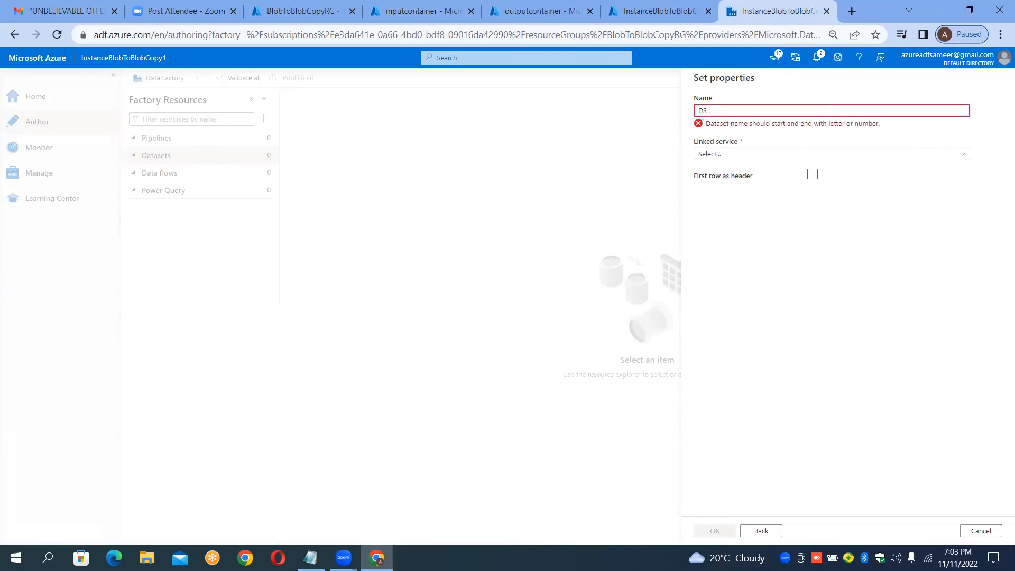
pyautogui.write('BLOB_')
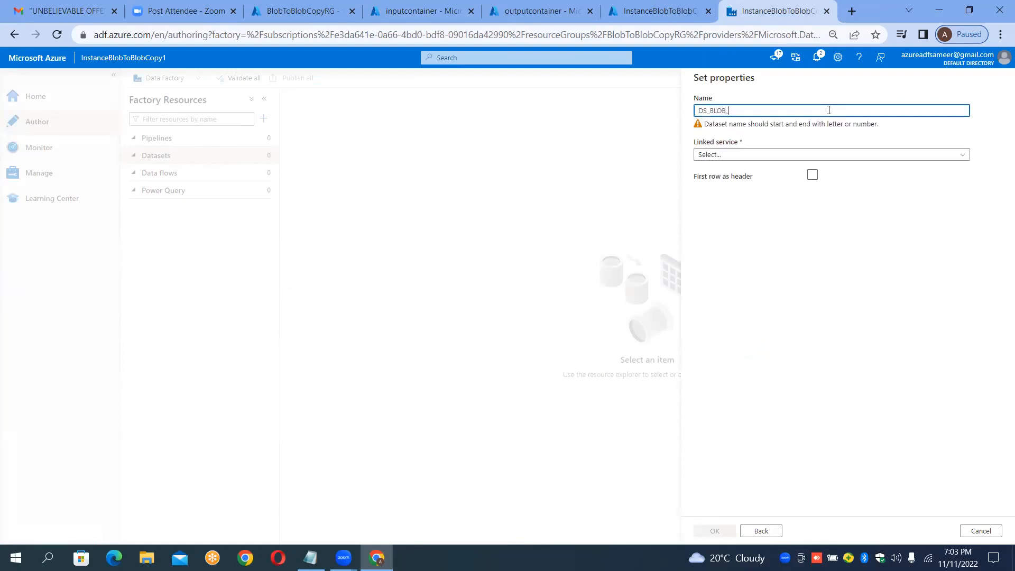
pyautogui.write('SOURCE')
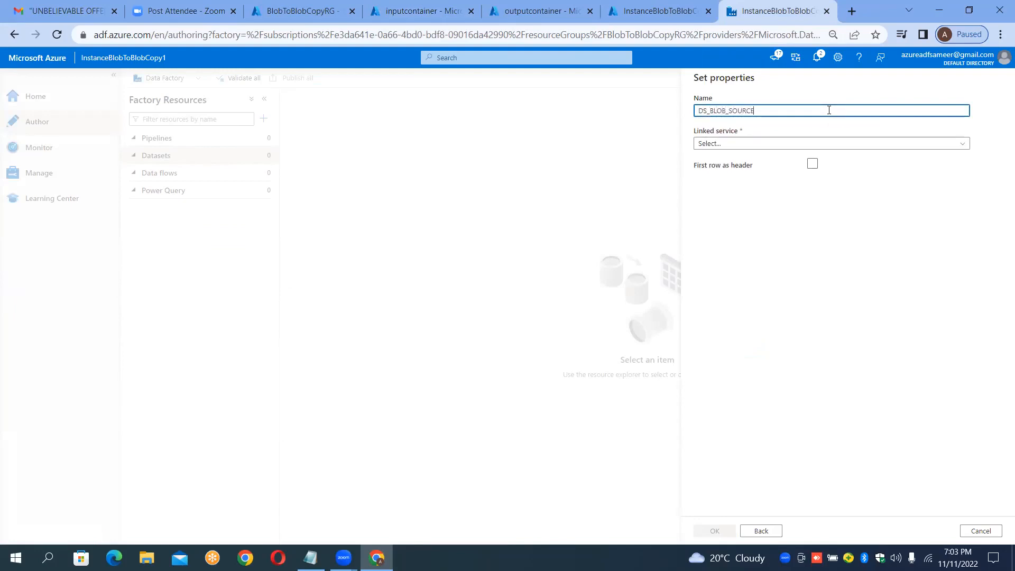
# Step: Link the dataset to the LS_BLOB_SOURCE linked service and turn on first row as header
pyautogui.click(784, 146)
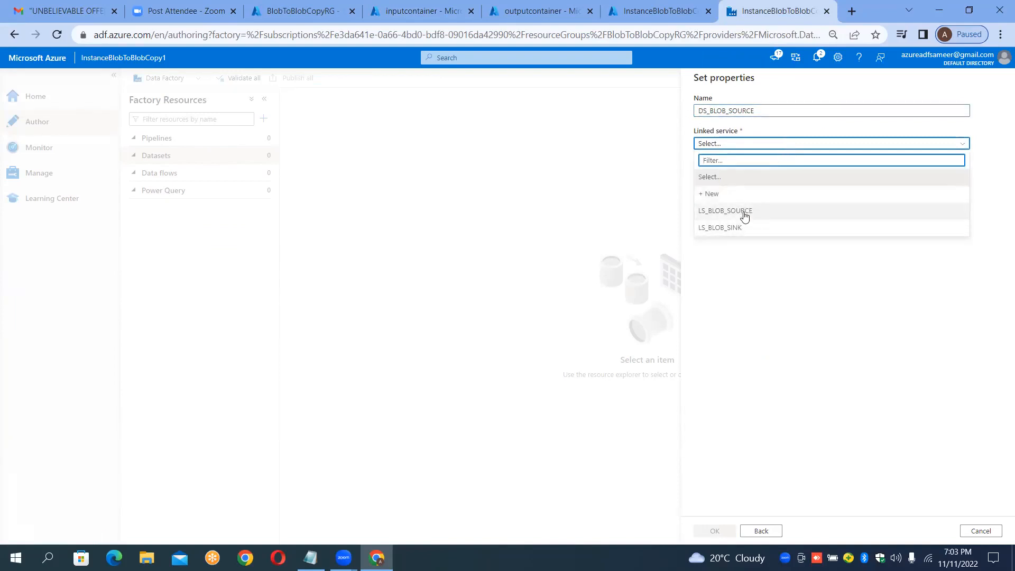
pyautogui.click(744, 211)
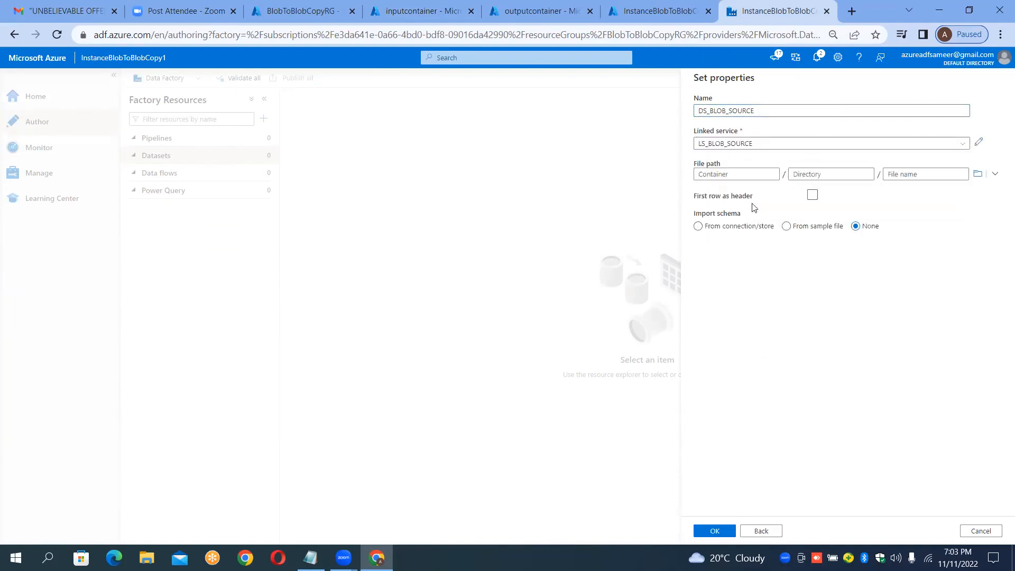
pyautogui.click(814, 197)
pyautogui.click(813, 196)
# Step: Set the dataset's file path to airlines.csv in inputcontainer and create the DS_BLOB_SOURCE dataset
pyautogui.click(404, 7)
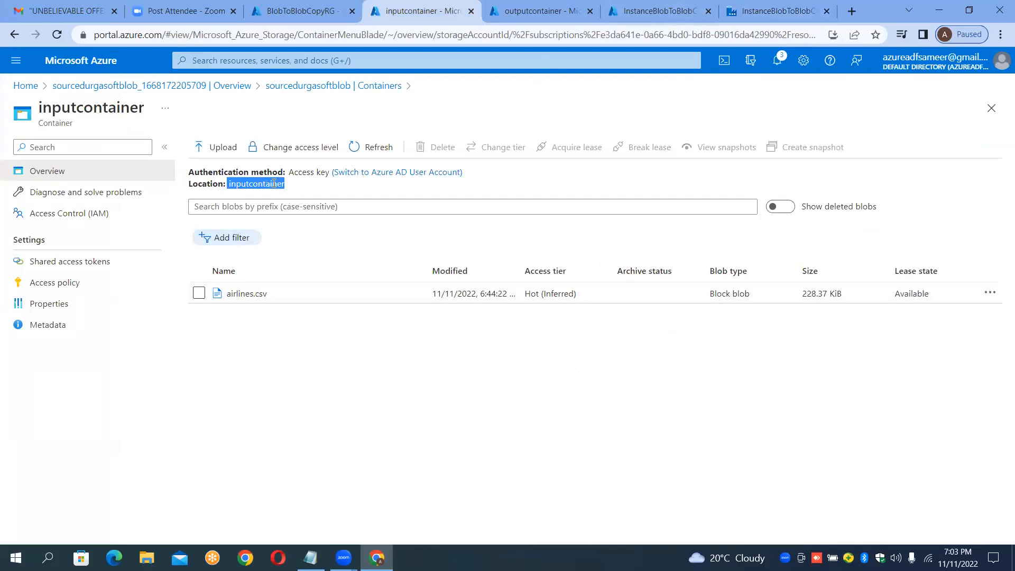
pyautogui.click(780, 11)
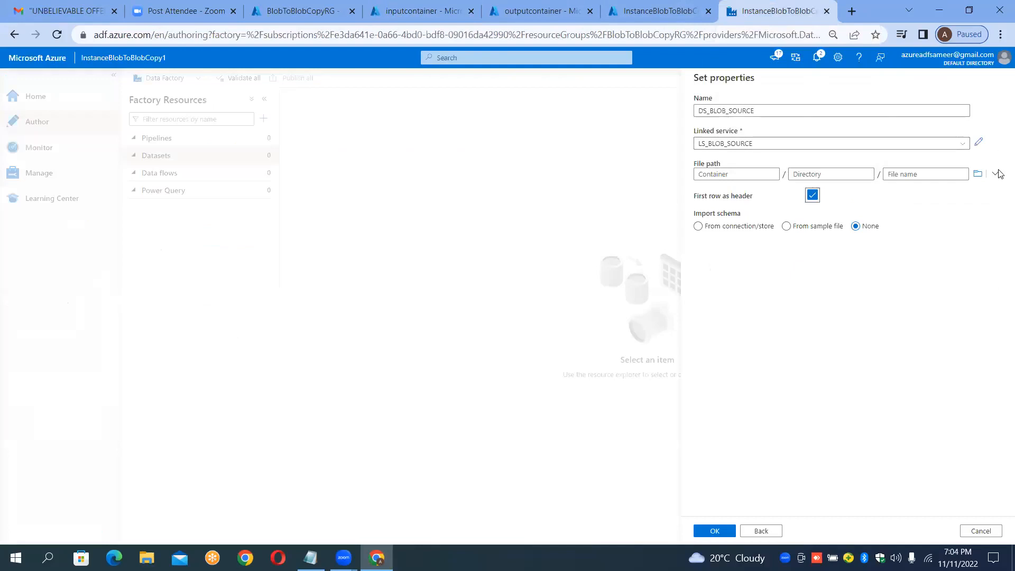
pyautogui.click(978, 174)
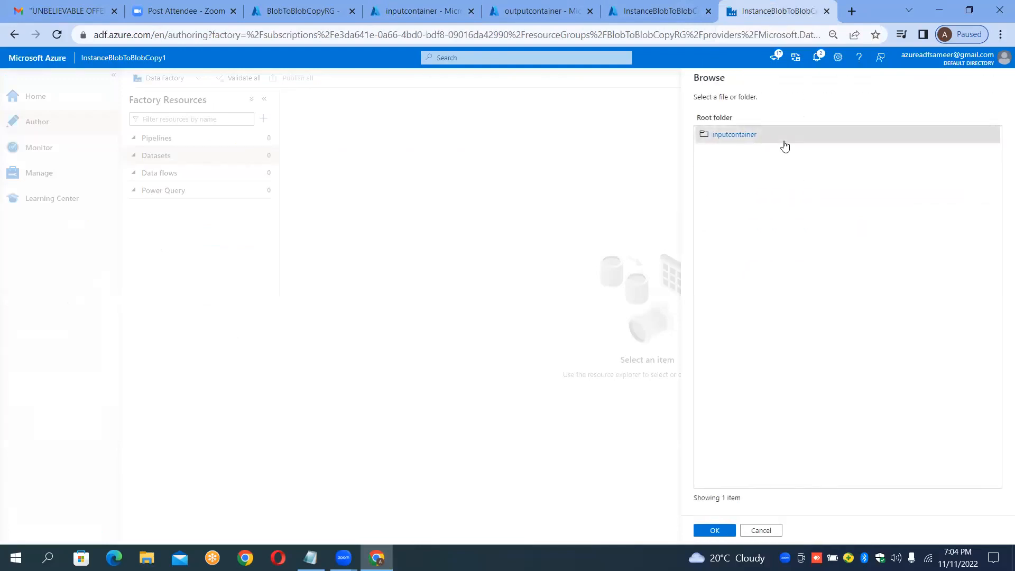
pyautogui.doubleClick(764, 135)
pyautogui.doubleClick(734, 136)
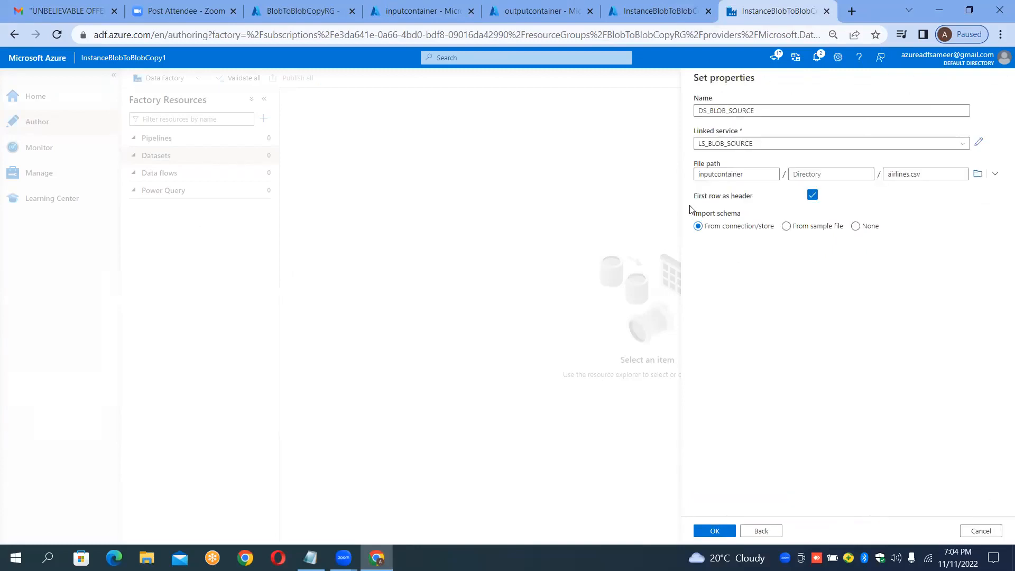
pyautogui.click(801, 175)
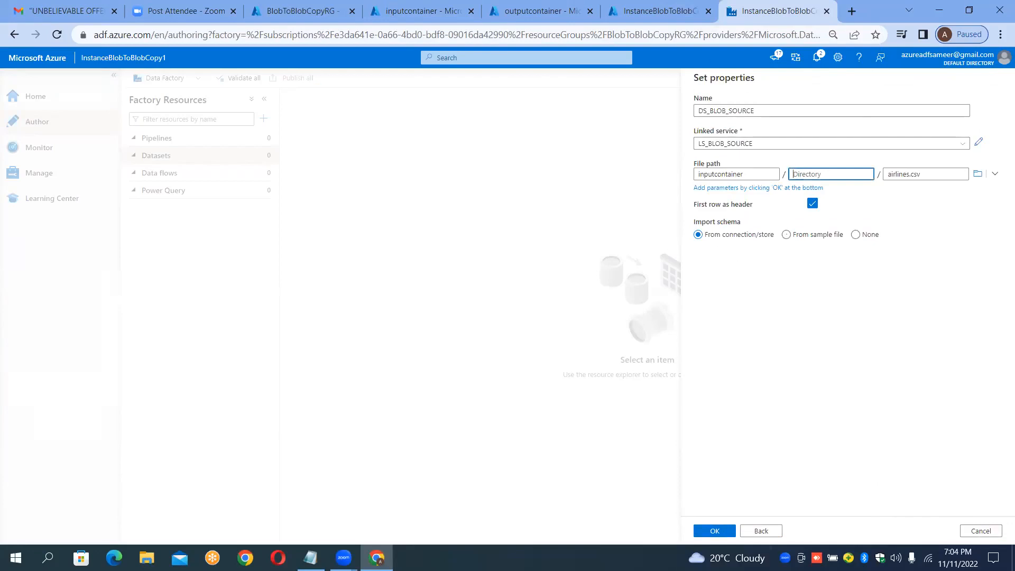
pyautogui.press('Return')
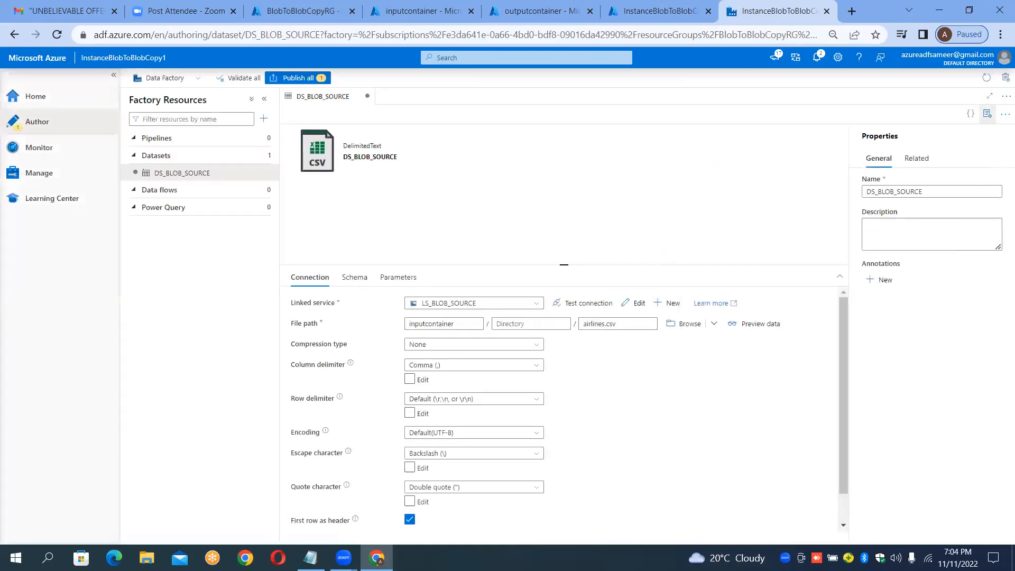
# Step: Start another dataset using the Azure Blob Storage data store in DelimitedText format
pyautogui.click(988, 114)
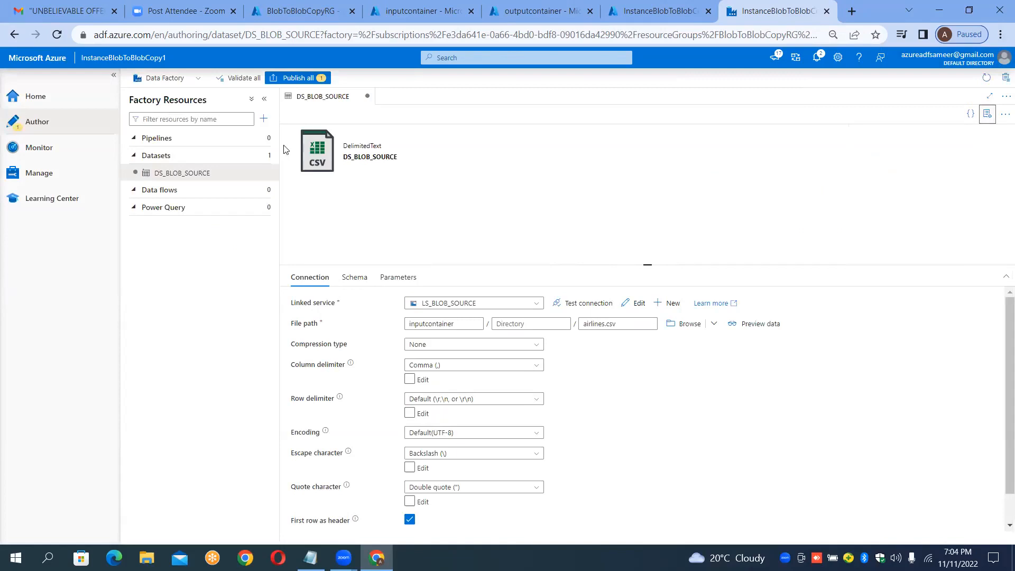
pyautogui.click(269, 156)
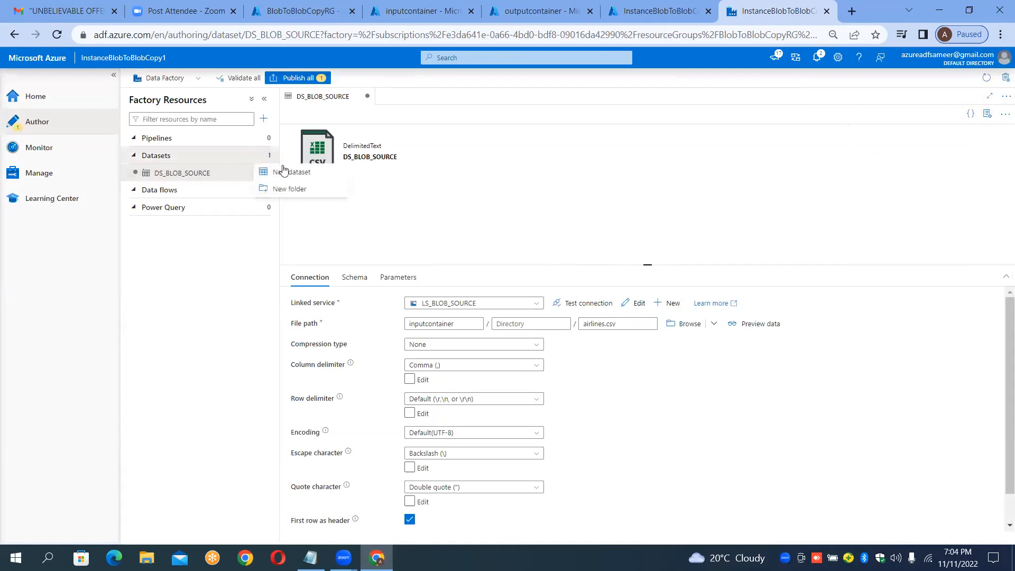
pyautogui.click(285, 174)
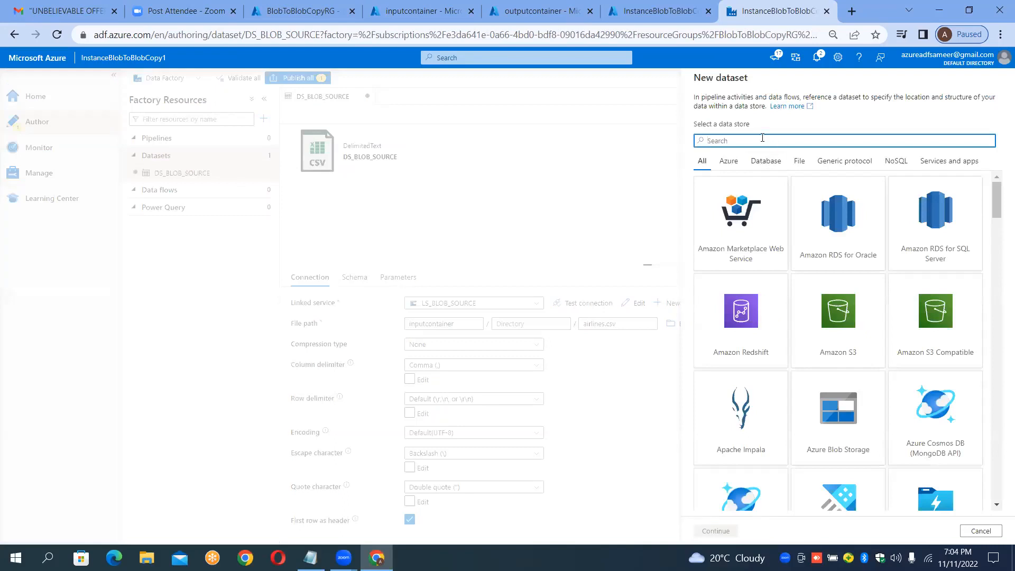
pyautogui.write('blob')
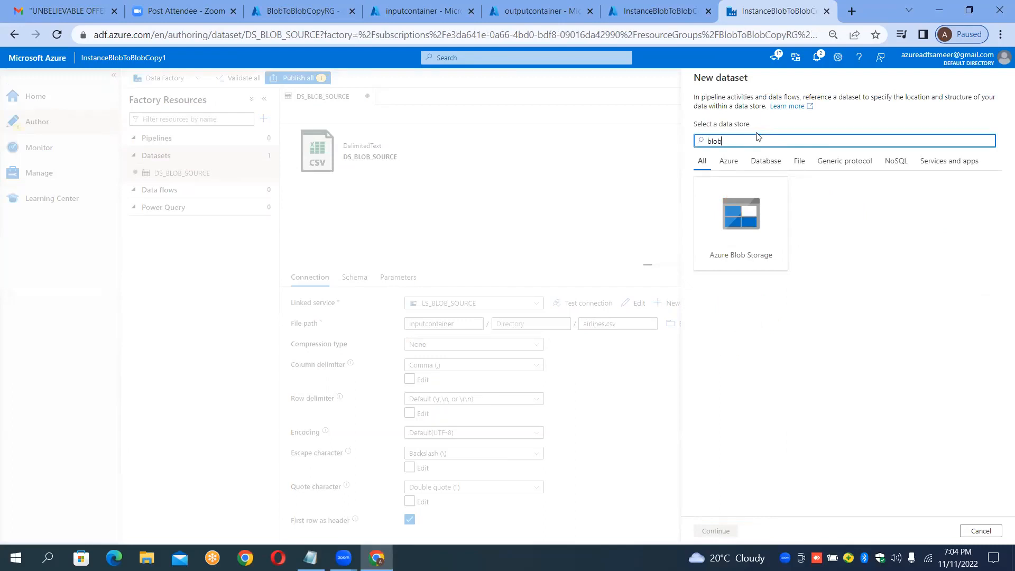
pyautogui.click(737, 211)
pyautogui.doubleClick(737, 211)
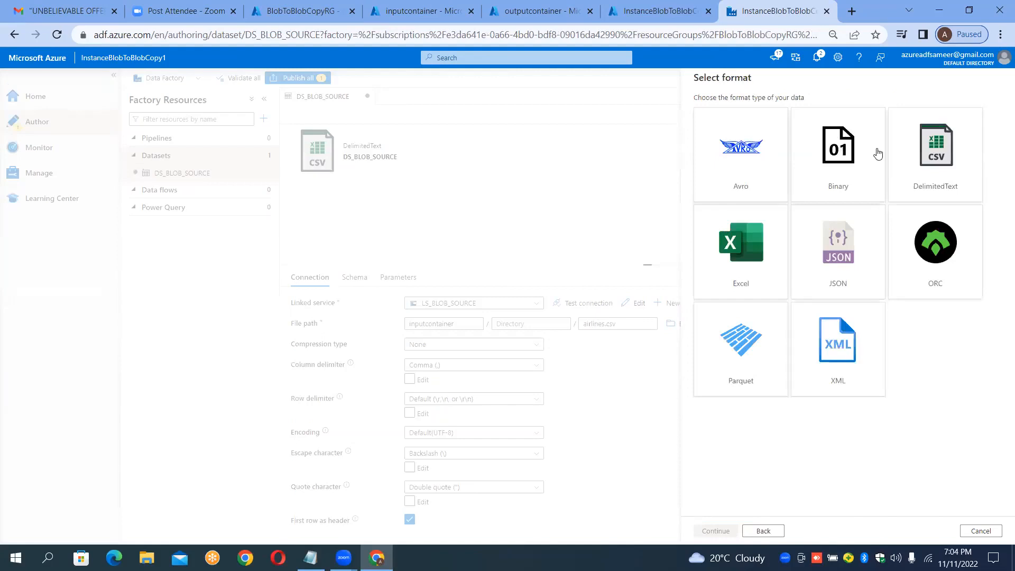
pyautogui.doubleClick(914, 175)
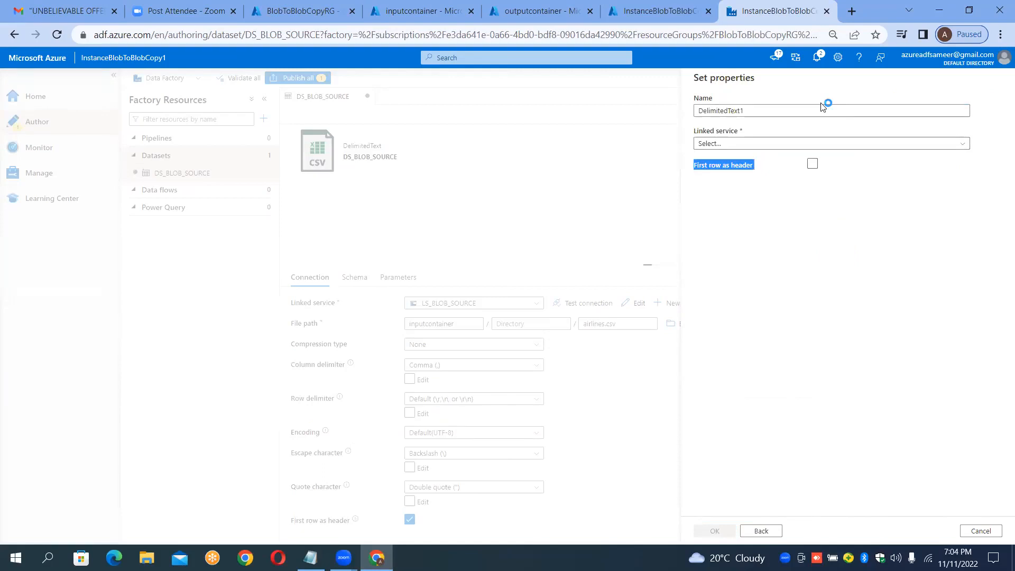
# Step: Rename the new dataset to DS_BLOB_SINK
pyautogui.click(801, 105)
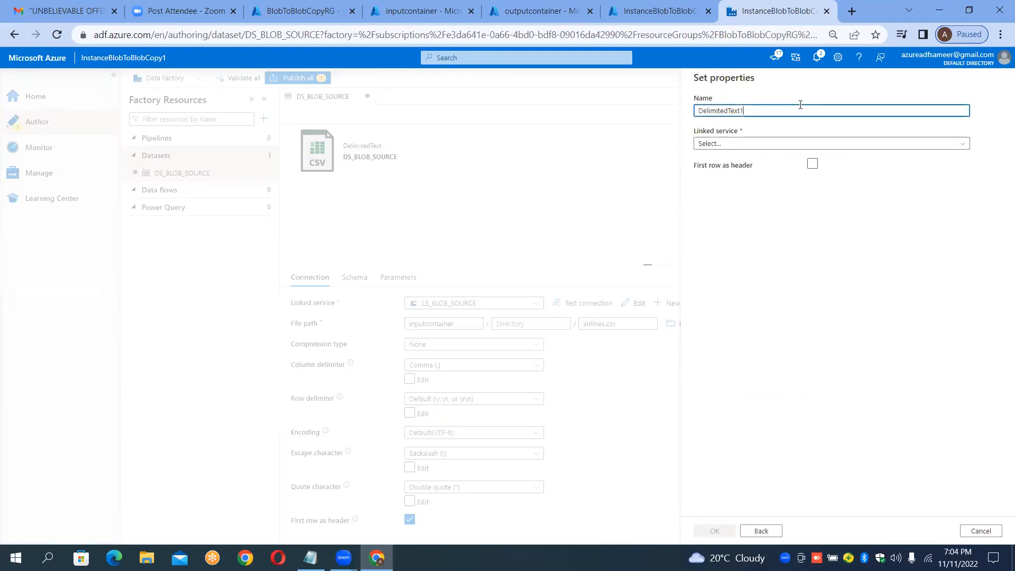
pyautogui.press('BackSpace')
pyautogui.press('BackSpace')
pyautogui.press('BackSpace')
pyautogui.press('BackSpace')
pyautogui.press('BackSpace')
pyautogui.press('BackSpace')
pyautogui.press('BackSpace')
pyautogui.press('BackSpace')
pyautogui.press('BackSpace')
pyautogui.press('BackSpace')
pyautogui.press('BackSpace')
pyautogui.press('BackSpace')
pyautogui.press('BackSpace')
pyautogui.press('BackSpace')
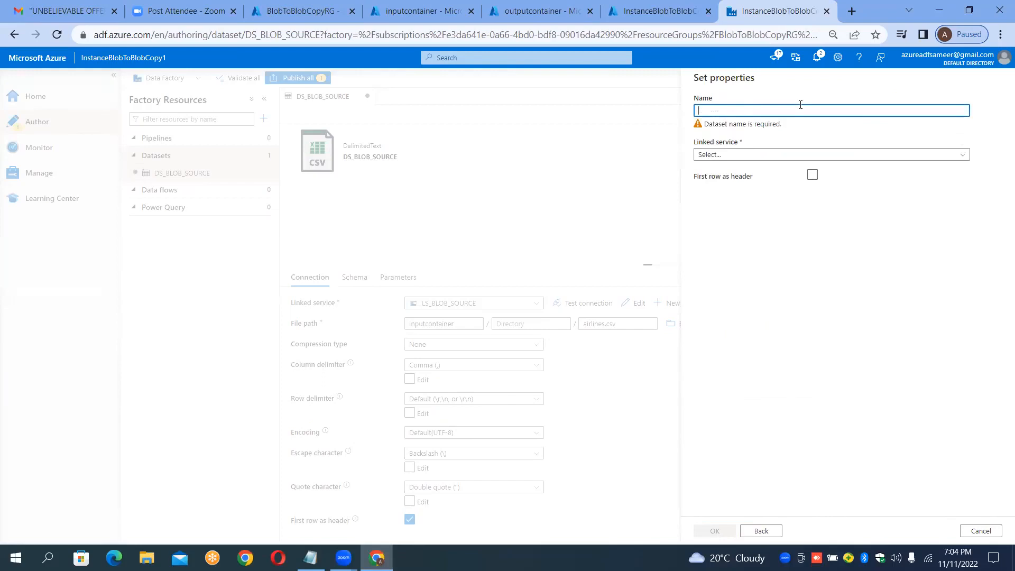
pyautogui.write('DS_BLOB')
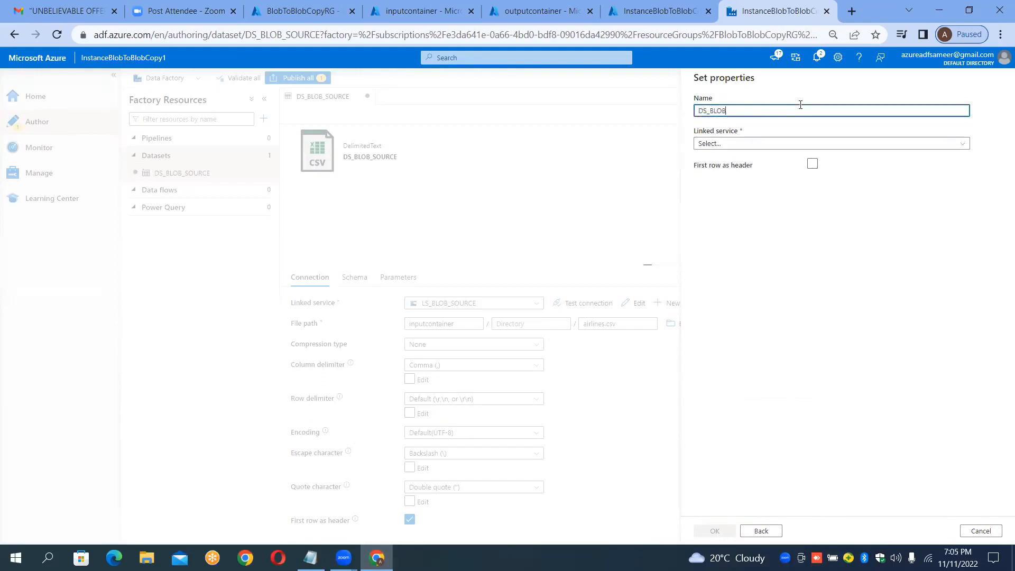
pyautogui.write('_SINK')
# Step: Link the sink dataset to LS_BLOB_SINK and turn on first row as header
pyautogui.click(744, 144)
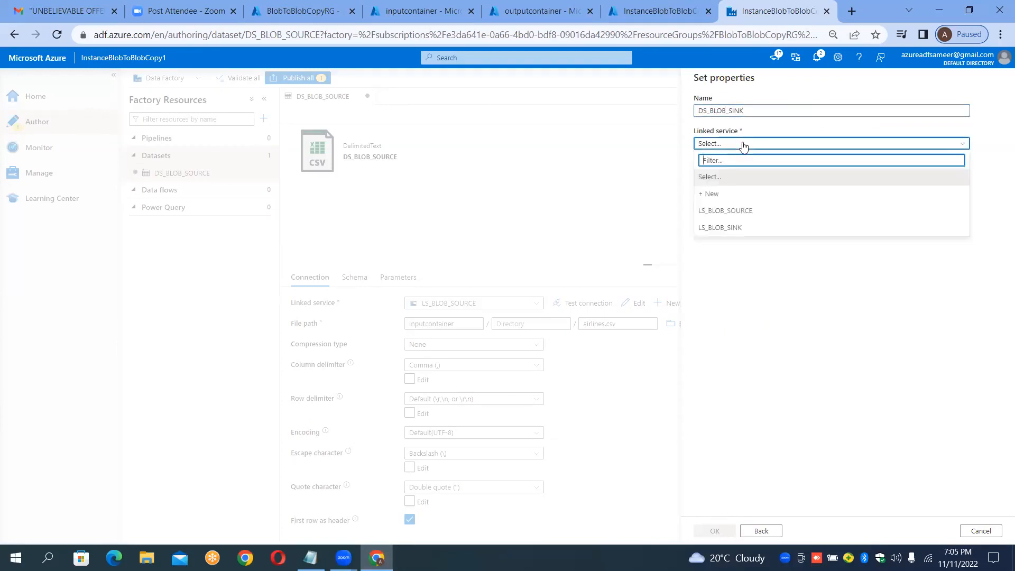
pyautogui.click(727, 231)
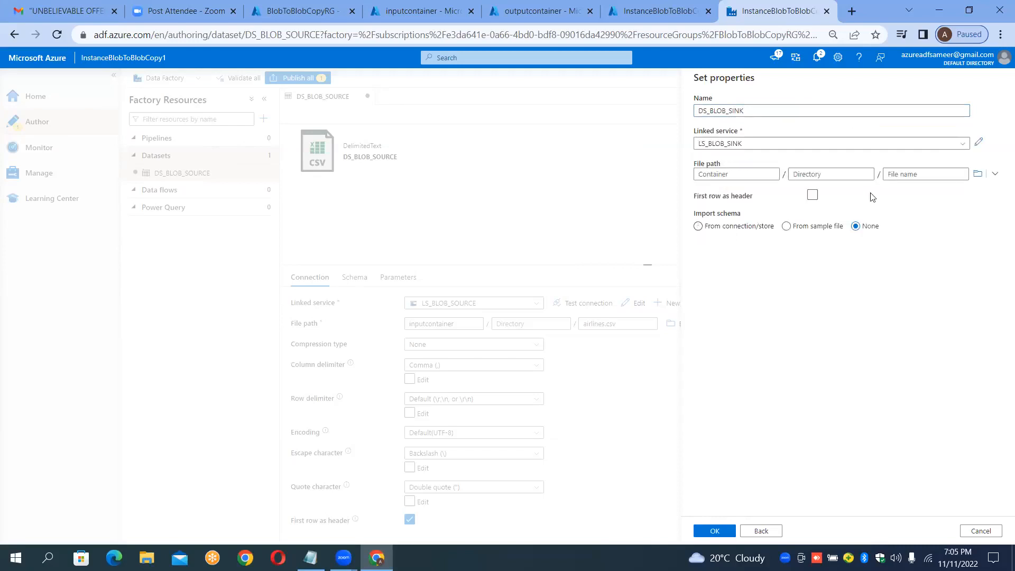
pyautogui.click(813, 196)
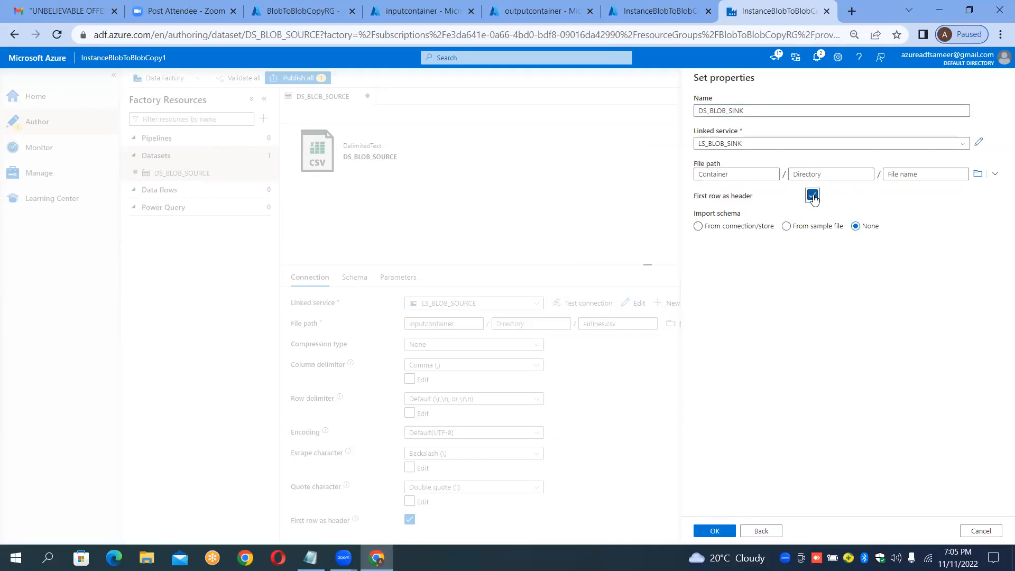
# Step: Browse the file path to outputcontainer and clear the duplicated directory entry
pyautogui.click(978, 174)
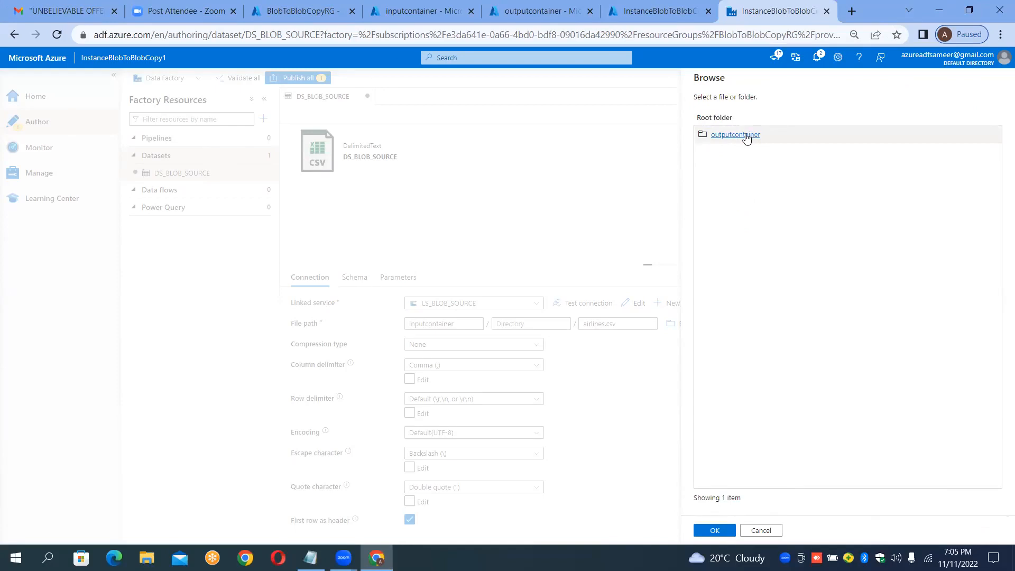
pyautogui.click(746, 136)
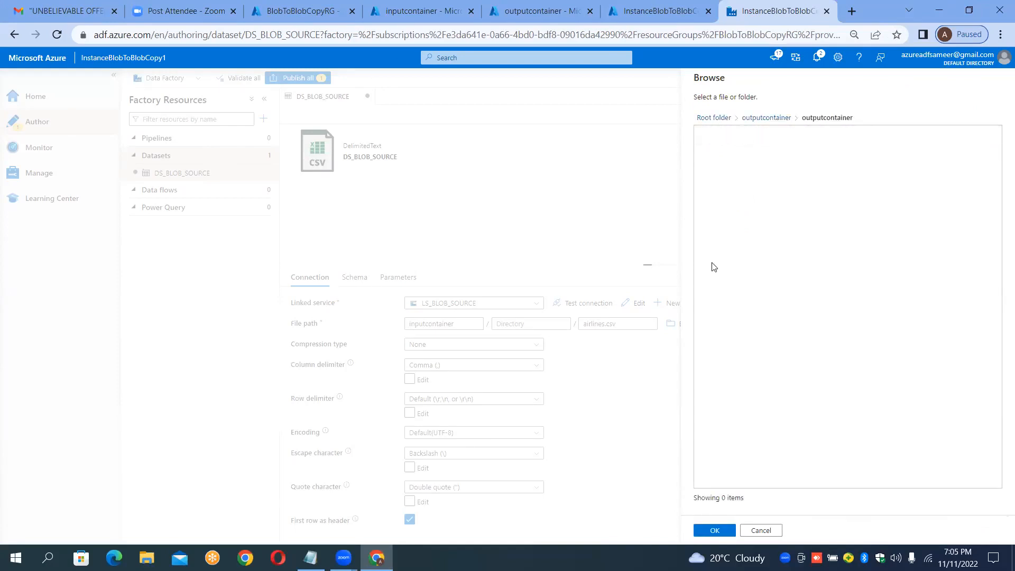
pyautogui.press('Return')
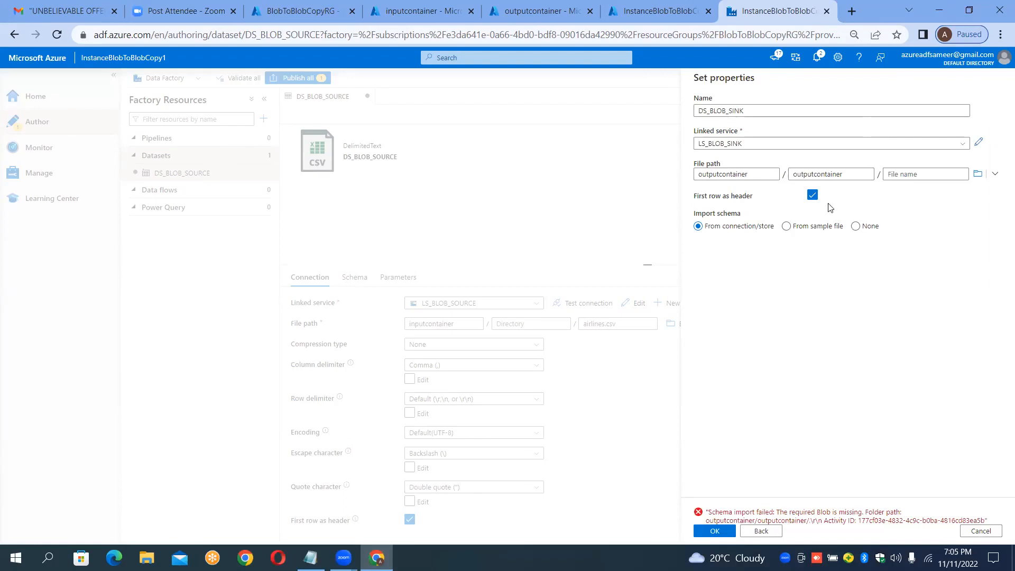
pyautogui.click(846, 175)
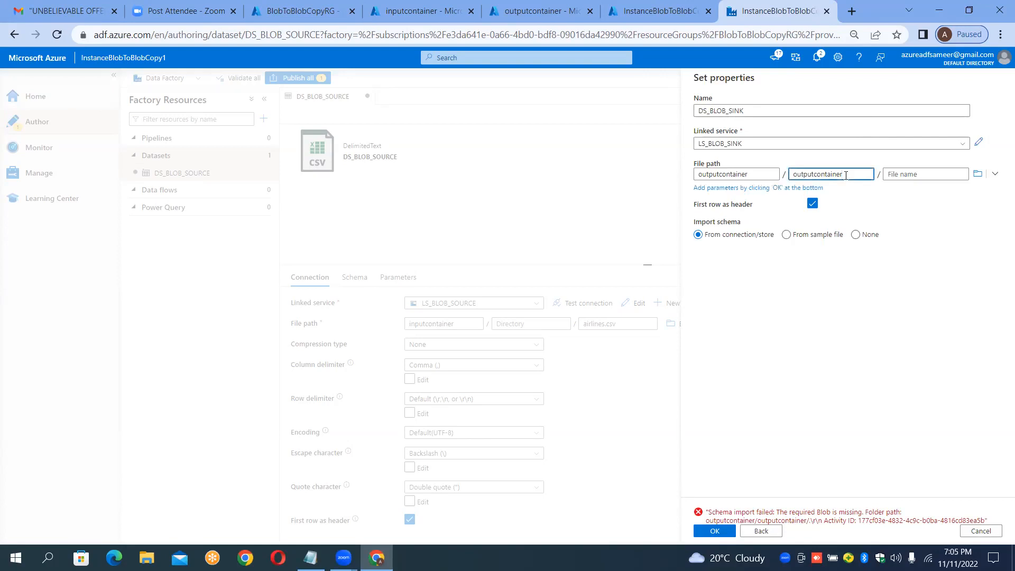
pyautogui.press('BackSpace')
pyautogui.press('BackSpace')
pyautogui.press('BackSpace')
pyautogui.press('BackSpace')
pyautogui.press('BackSpace')
pyautogui.press('BackSpace')
pyautogui.press('BackSpace')
pyautogui.press('BackSpace')
pyautogui.press('BackSpace')
pyautogui.press('BackSpace')
pyautogui.press('BackSpace')
pyautogui.press('BackSpace')
pyautogui.press('BackSpace')
pyautogui.press('BackSpace')
# Step: Reselect outputcontainer as the root folder and create the DS_BLOB_SINK dataset
pyautogui.click(977, 174)
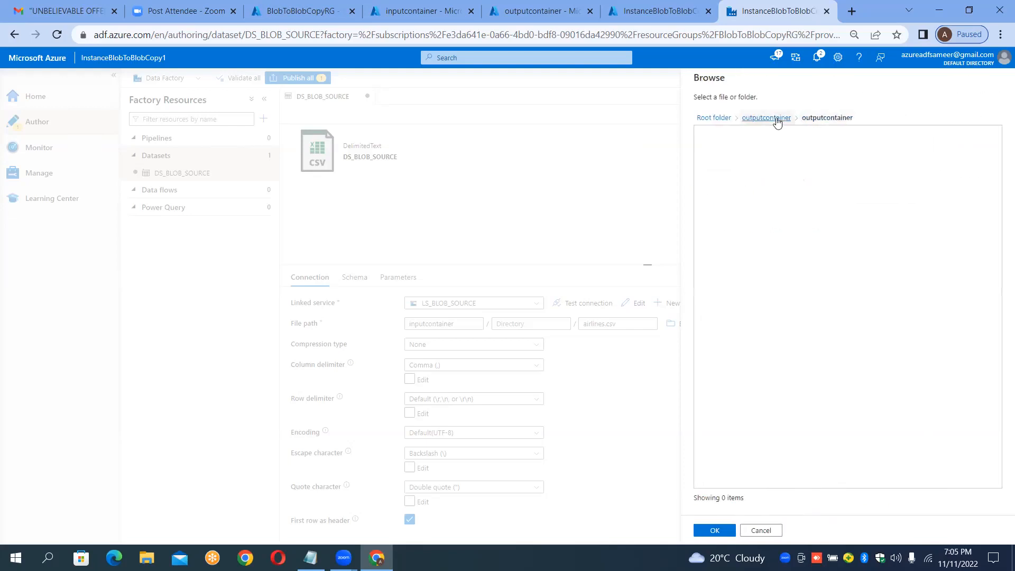
pyautogui.click(777, 118)
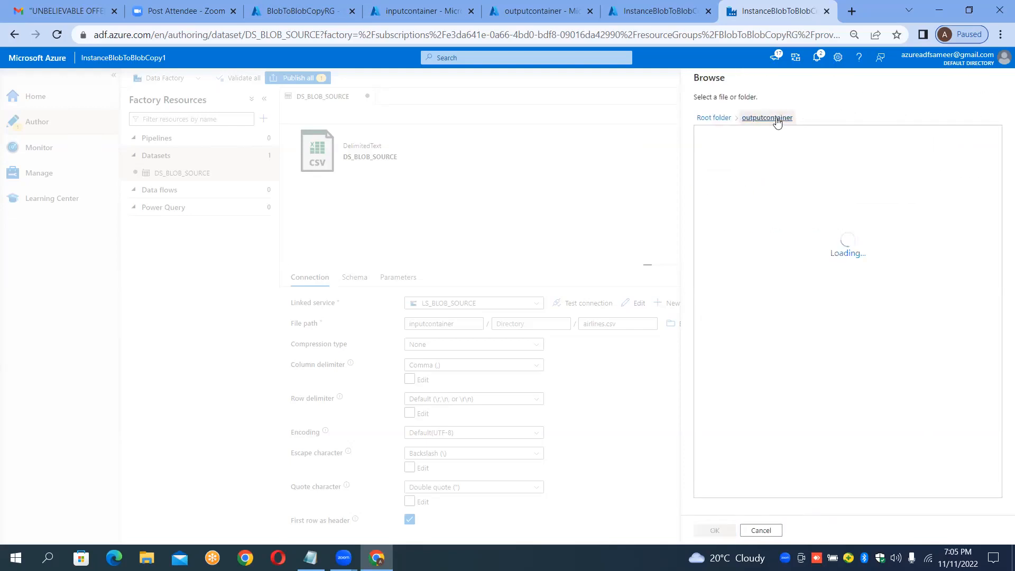
pyautogui.click(720, 119)
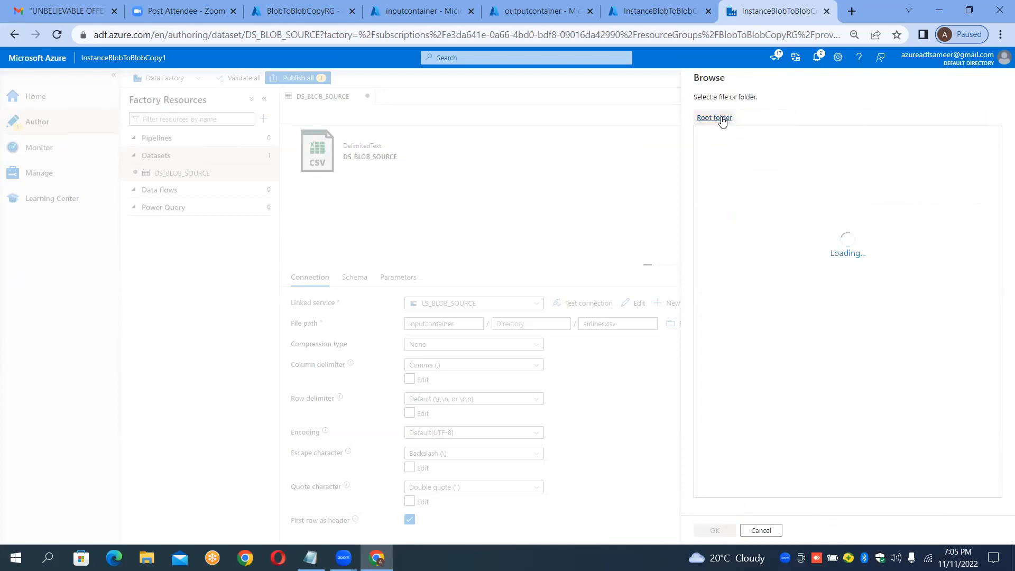
pyautogui.click(724, 138)
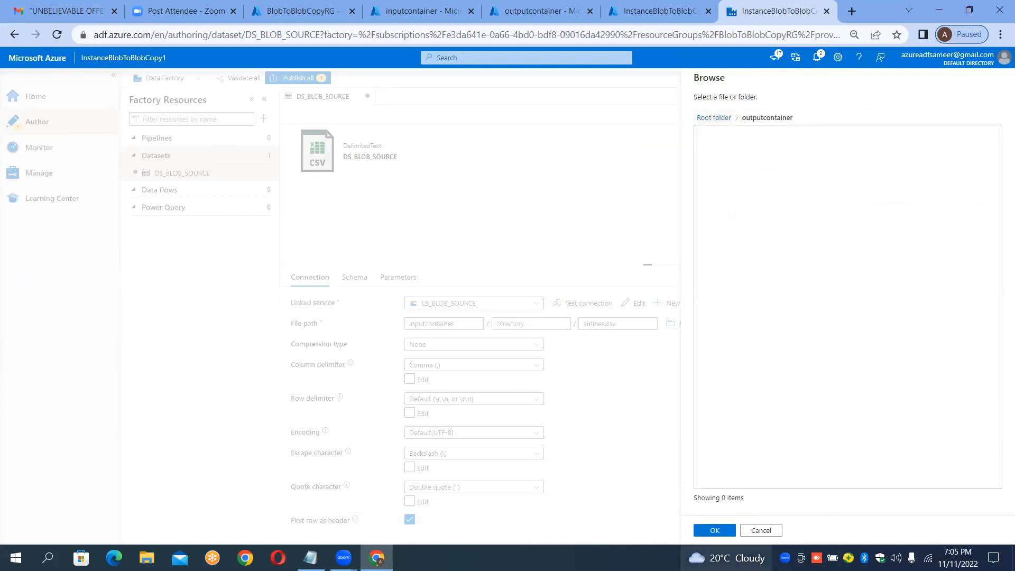
pyautogui.click(715, 530)
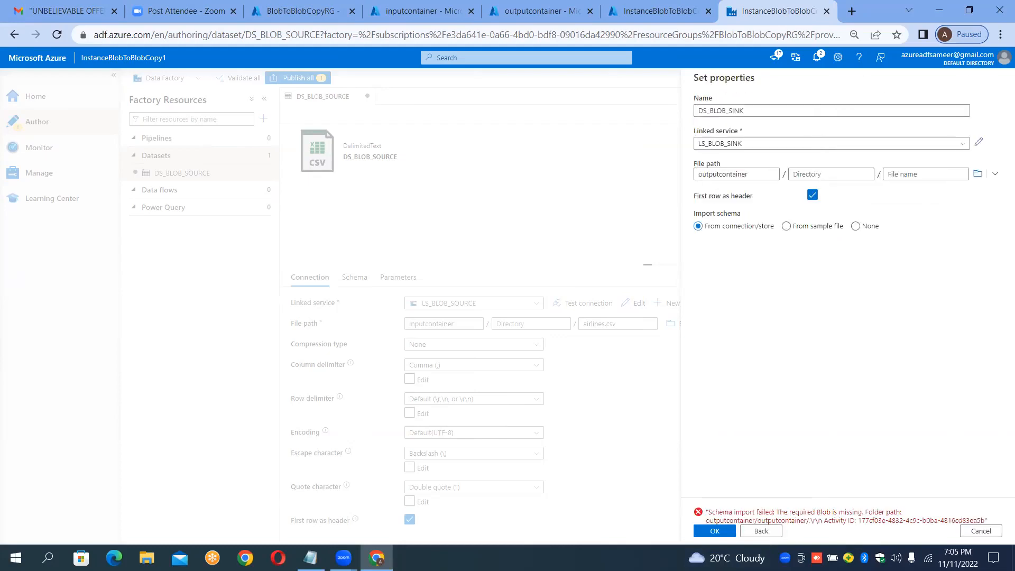
pyautogui.click(743, 174)
pyautogui.click(828, 174)
pyautogui.click(935, 169)
pyautogui.press('Return')
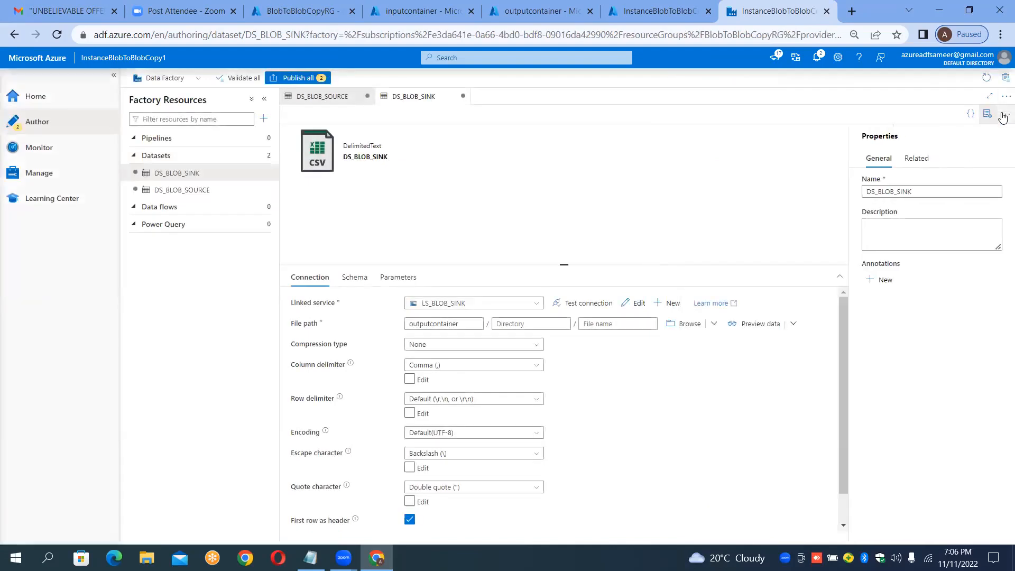
# Step: Create a new pipeline in the factory resources
pyautogui.click(988, 115)
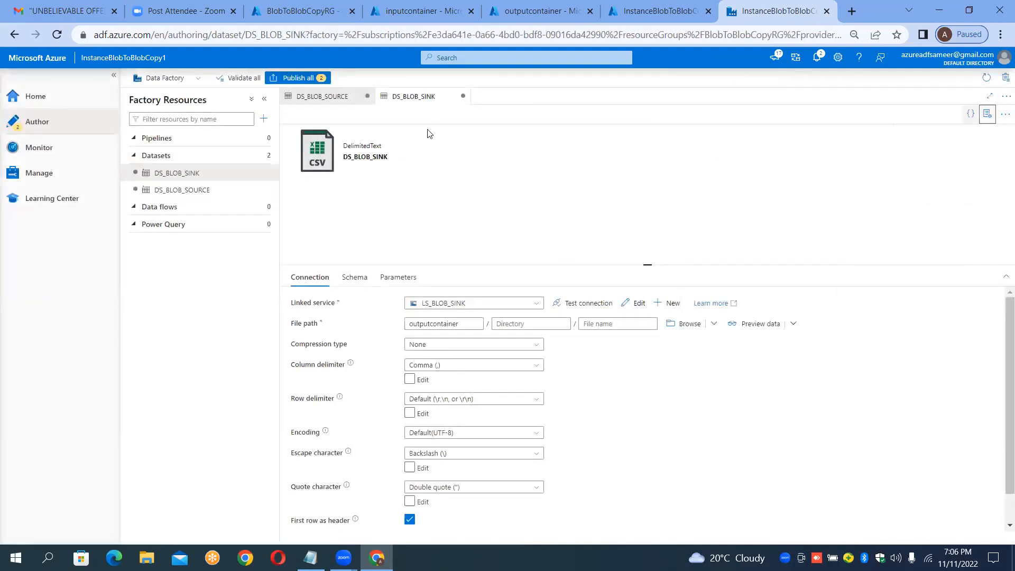
pyautogui.click(185, 195)
pyautogui.click(183, 178)
pyautogui.click(181, 193)
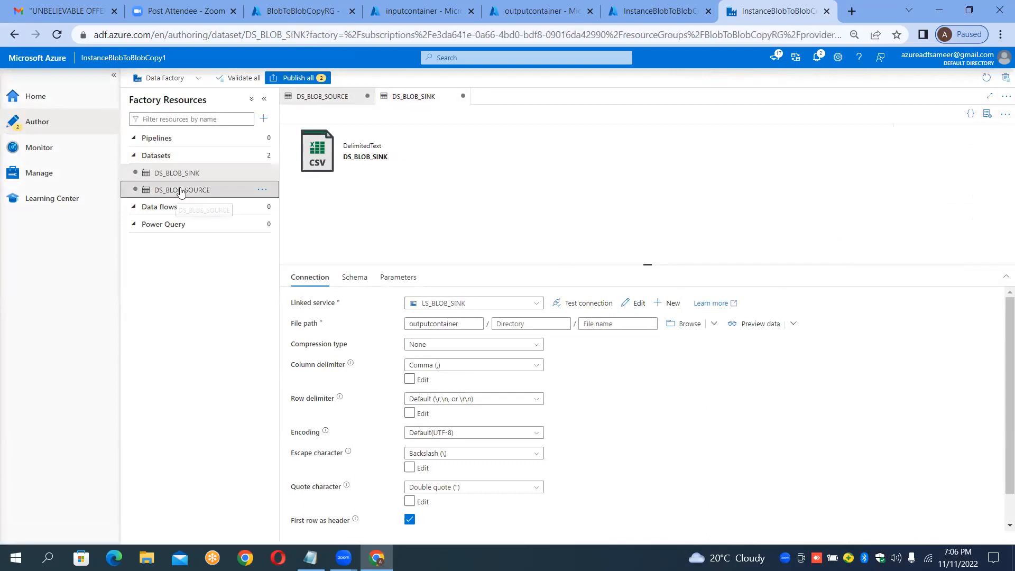
pyautogui.click(181, 177)
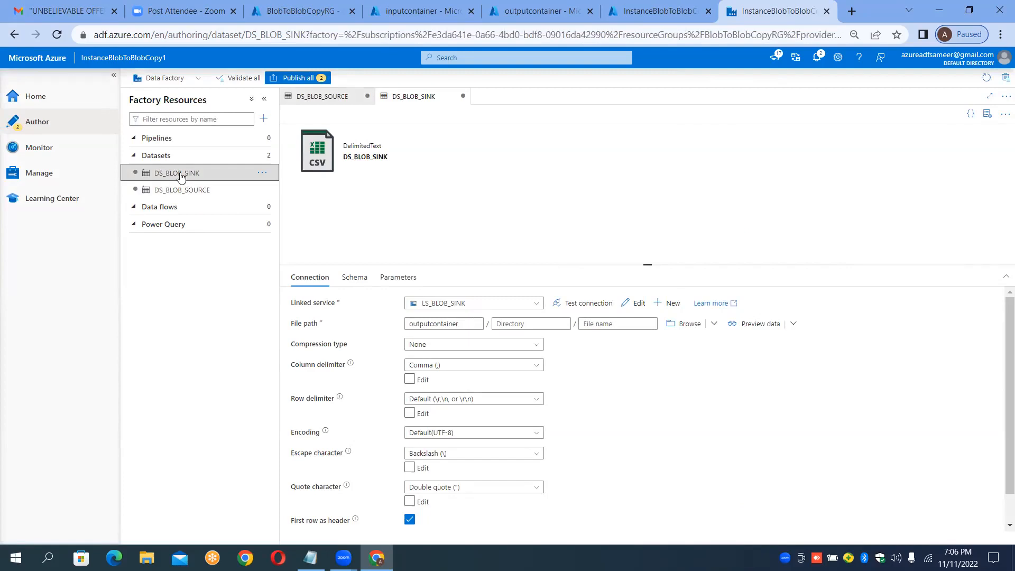
pyautogui.click(261, 138)
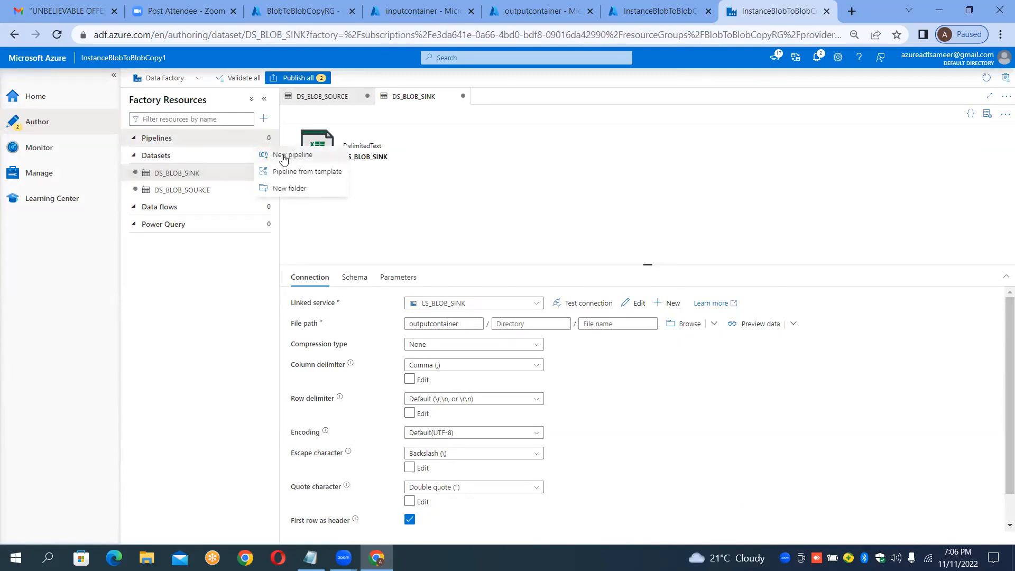
pyautogui.click(284, 159)
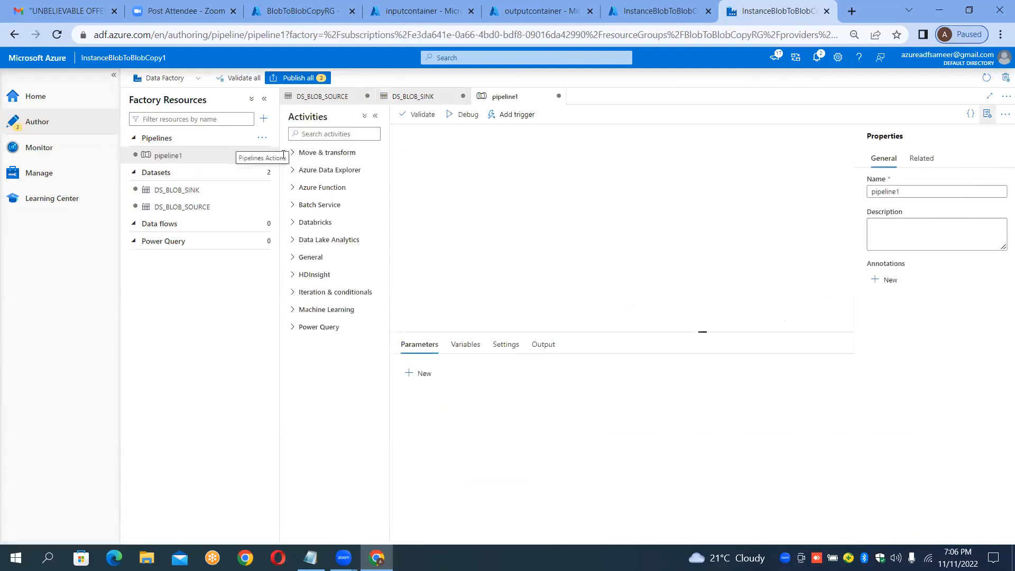
# Step: Rename the pipeline as PL_BLOB_TO_BLOB_COPY and close its properties pane
pyautogui.click(919, 192)
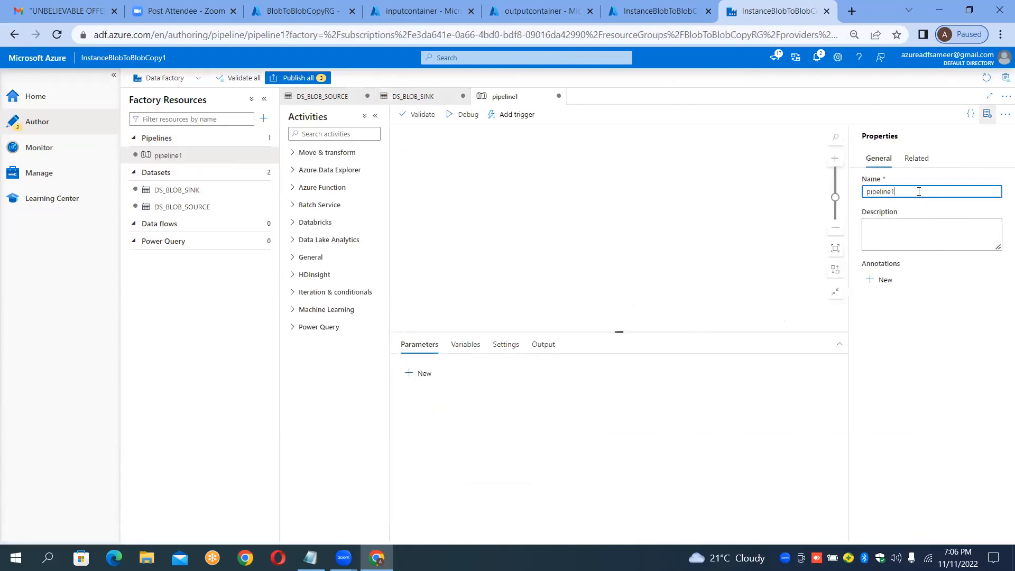
pyautogui.press('BackSpace')
pyautogui.press('BackSpace')
pyautogui.press('BackSpace')
pyautogui.press('BackSpace')
pyautogui.press('BackSpace')
pyautogui.press('BackSpace')
pyautogui.press('BackSpace')
pyautogui.press('BackSpace')
pyautogui.write('PL_BLOB_TO_B')
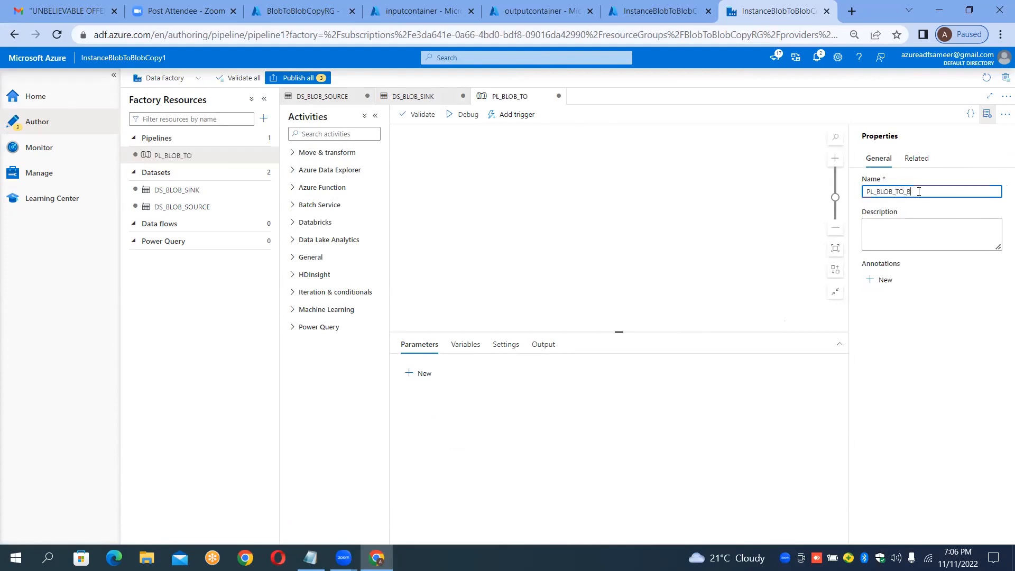
pyautogui.write('LOB_COPY')
pyautogui.click(988, 116)
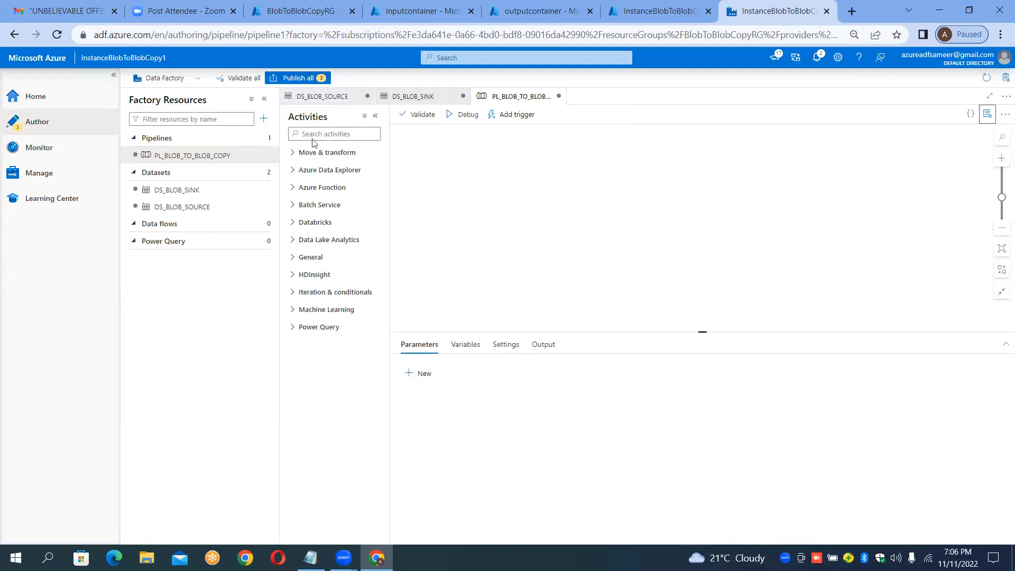
# Step: Add a Copy data activity from Move & transform to the pipeline canvas and name it SimpleCopy
pyautogui.click(292, 154)
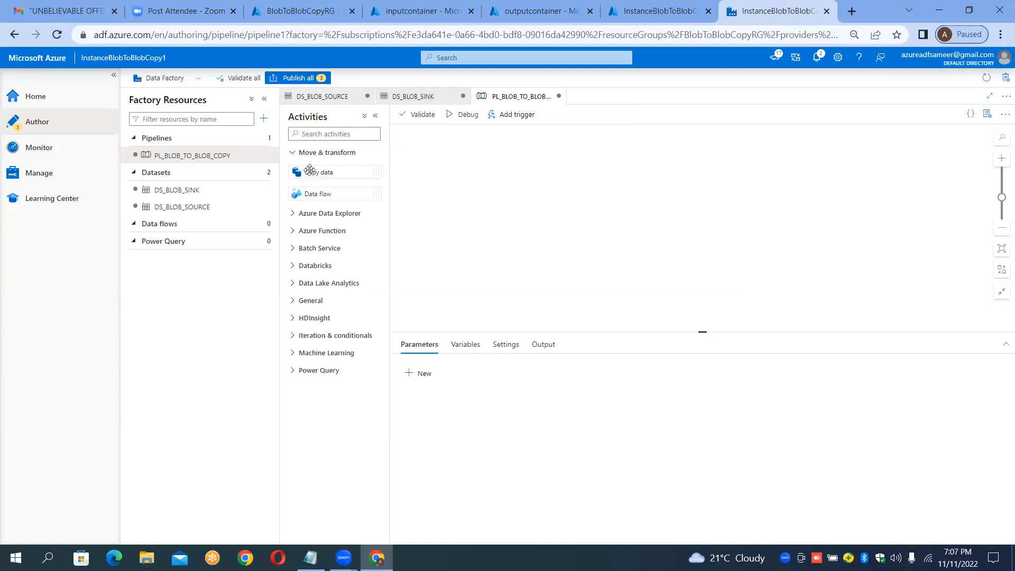
pyautogui.moveTo(309, 170); pyautogui.dragTo(574, 197)
pyautogui.moveTo(329, 171); pyautogui.dragTo(648, 202)
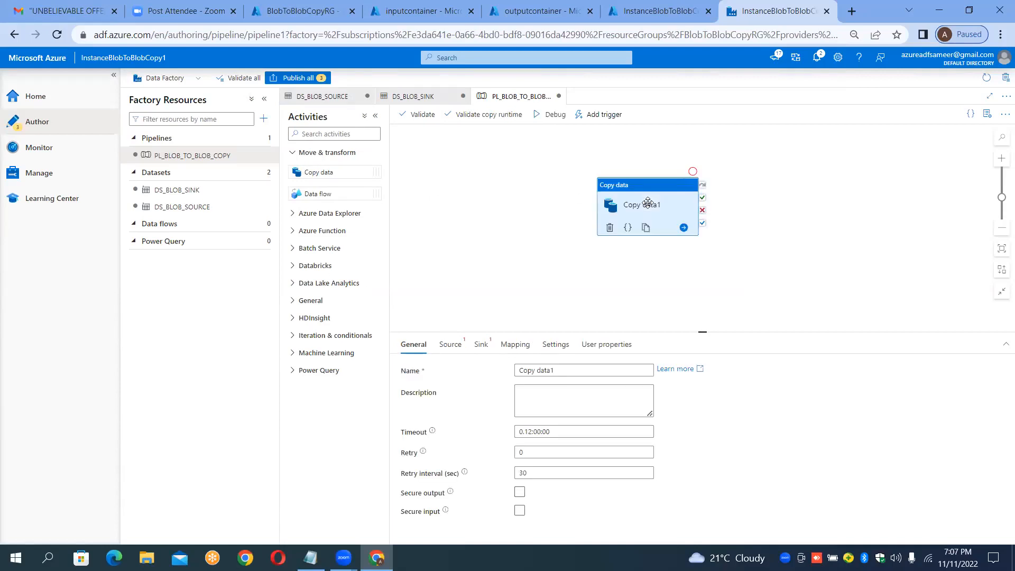
pyautogui.click(578, 370)
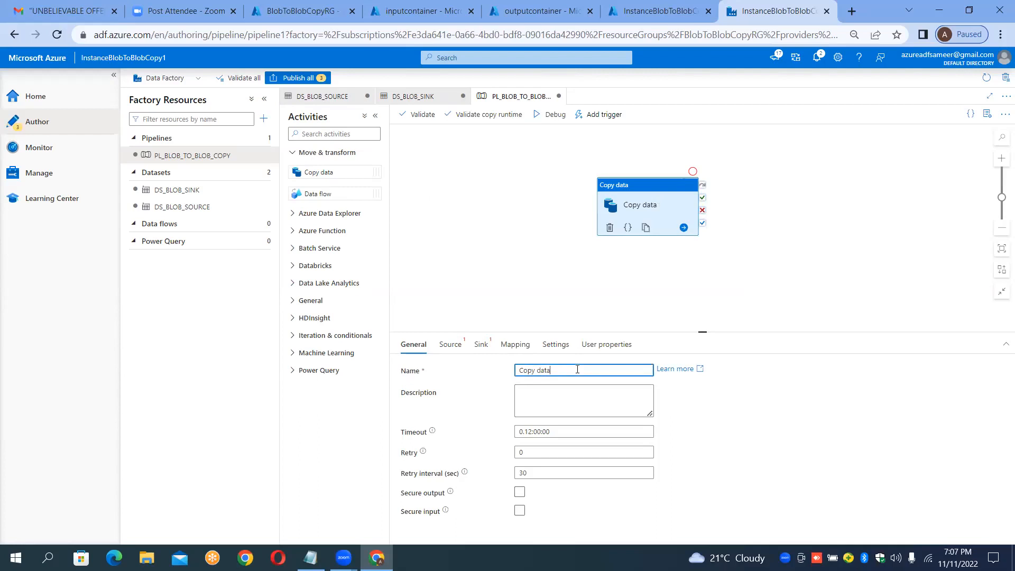
pyautogui.press('BackSpace')
pyautogui.press('BackSpace')
pyautogui.press('BackSpace')
pyautogui.press('BackSpace')
pyautogui.press('BackSpace')
pyautogui.press('BackSpace')
pyautogui.press('BackSpace')
pyautogui.press('BackSpace')
pyautogui.press('BackSpace')
pyautogui.write('Simple')
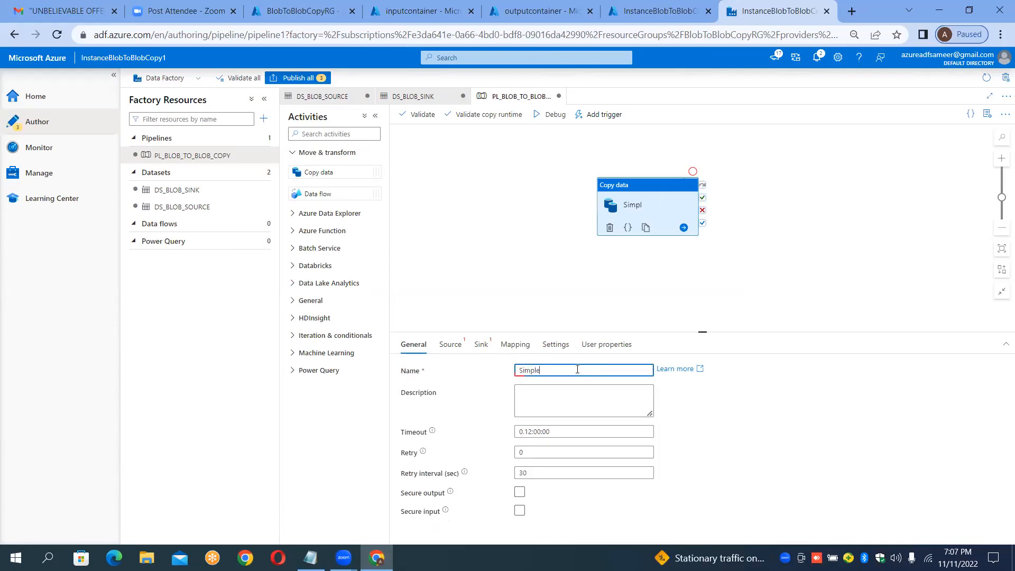
pyautogui.write('Copy')
# Step: Set the copy activity's source dataset to DS_BLOB_SOURCE and its sink dataset to DS_BLOB_SINK
pyautogui.click(441, 347)
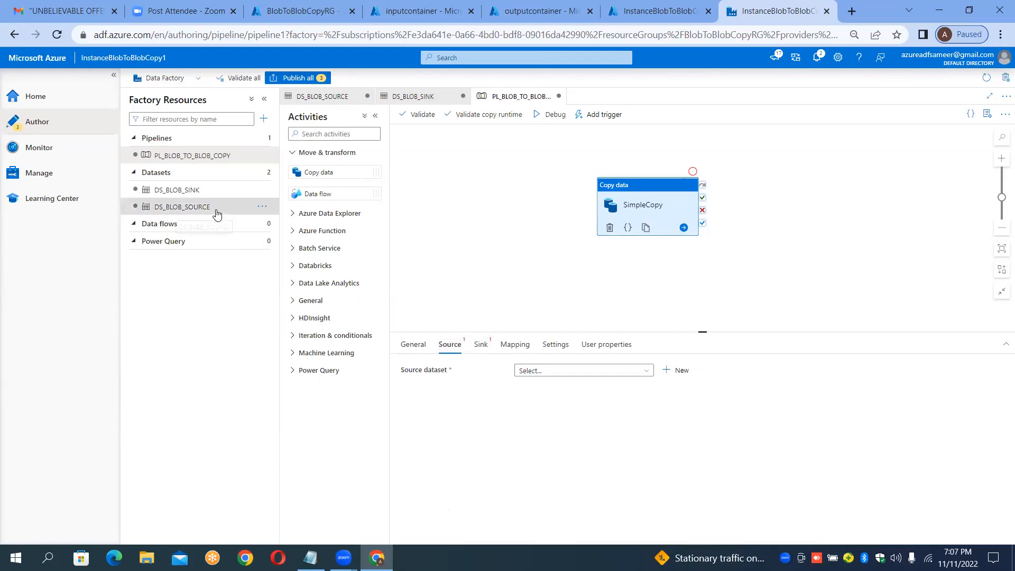
pyautogui.click(643, 370)
pyautogui.click(585, 419)
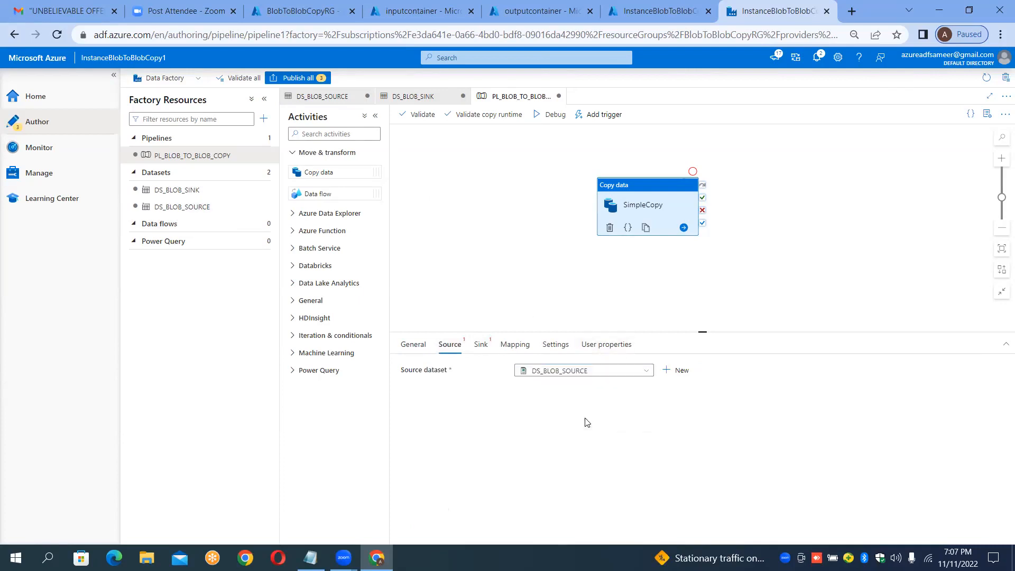
pyautogui.click(481, 344)
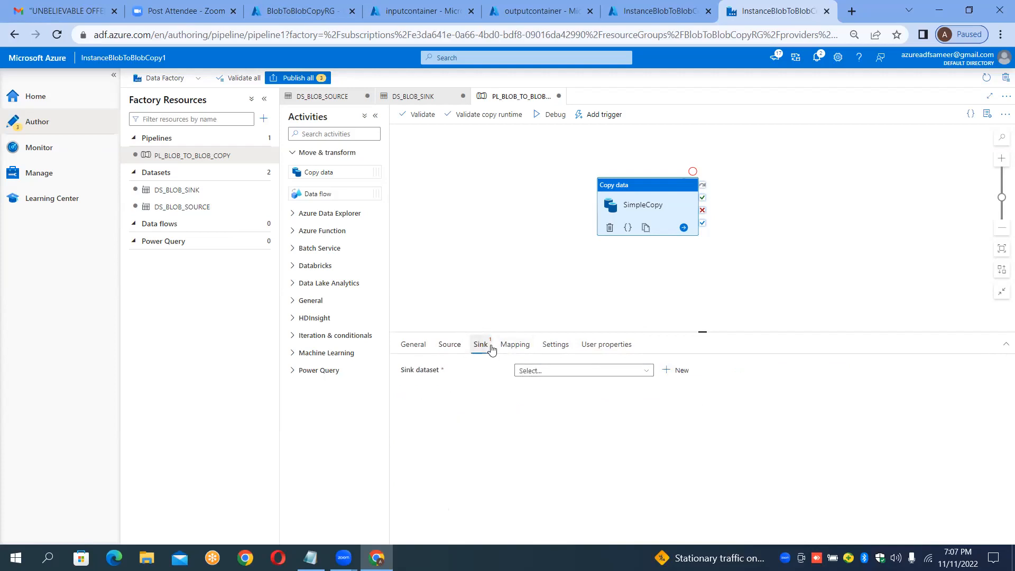
pyautogui.click(593, 373)
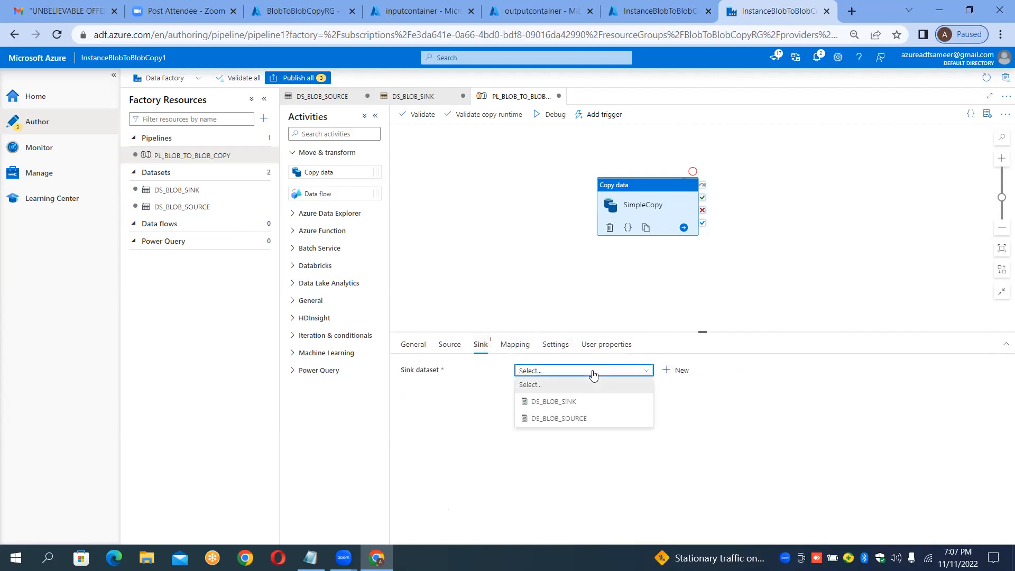
pyautogui.click(568, 407)
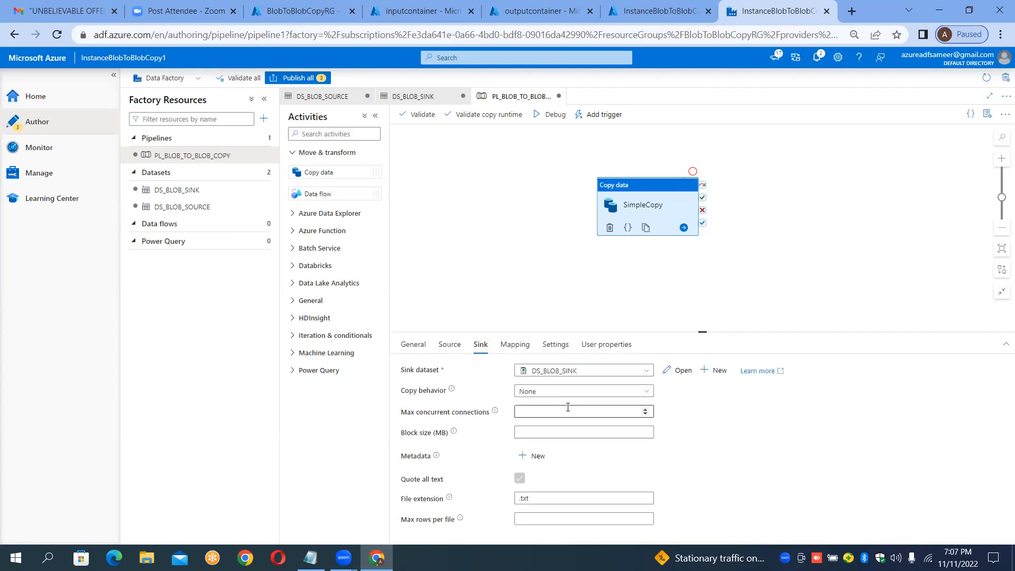
# Step: Change the sink's file extension to .csv and reselect the SimpleCopy activity
pyautogui.click(433, 487)
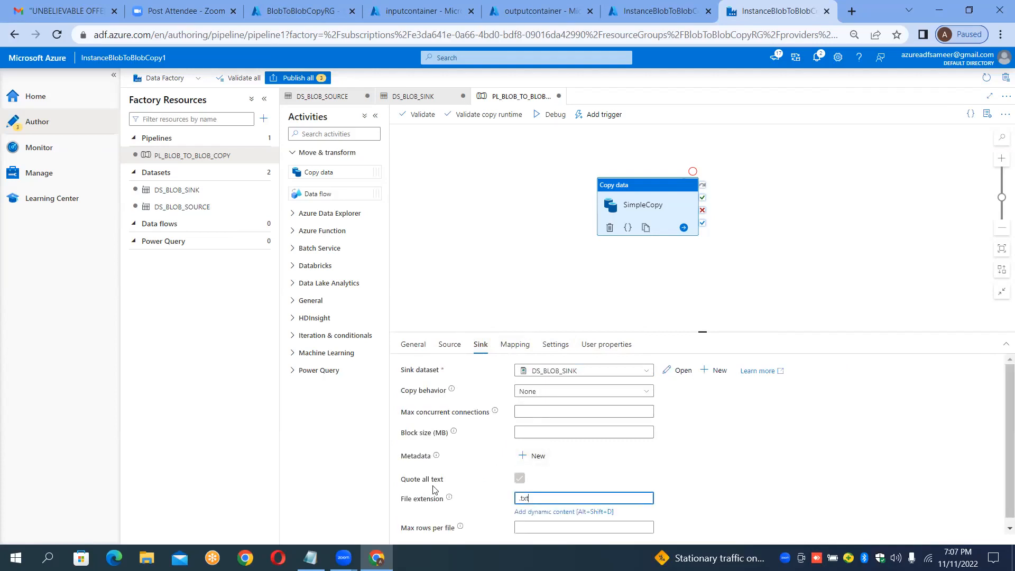
pyautogui.press('BackSpace')
pyautogui.press('BackSpace')
pyautogui.write('csv')
pyautogui.click(717, 274)
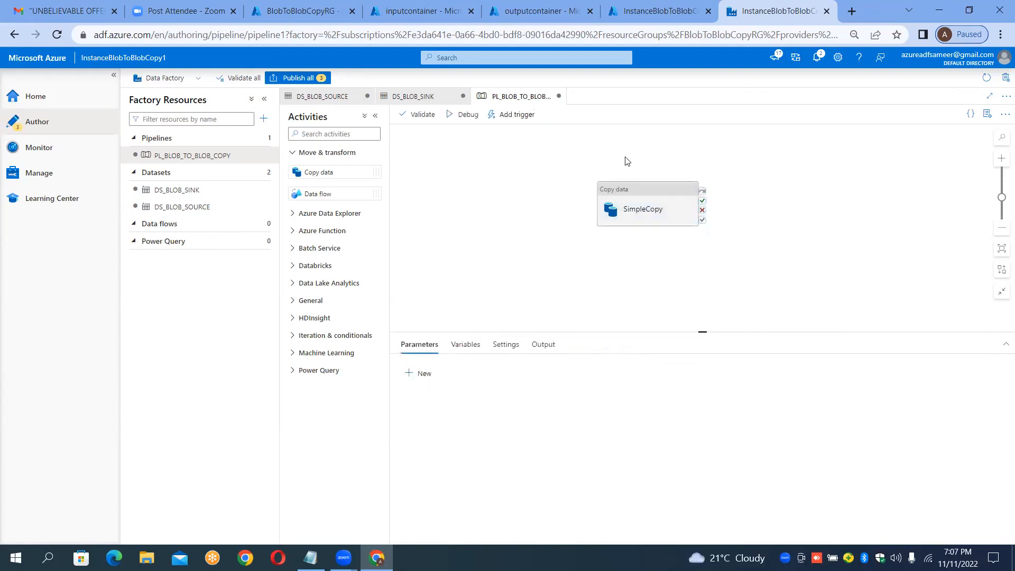
pyautogui.click(639, 189)
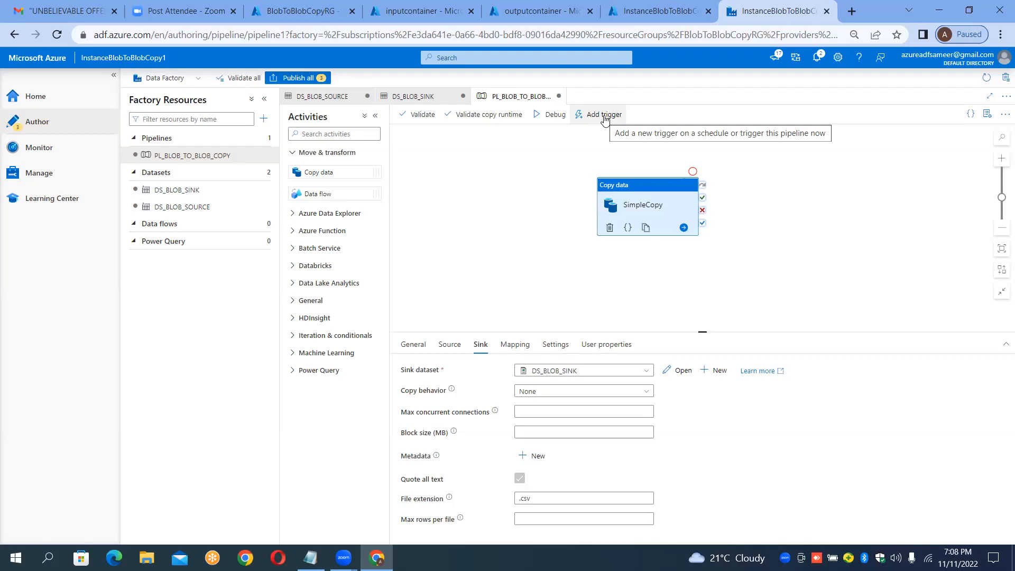
# Step: Debug-run the pipeline, then refresh the outputcontainer blob list in the storage portal tab
pyautogui.click(537, 124)
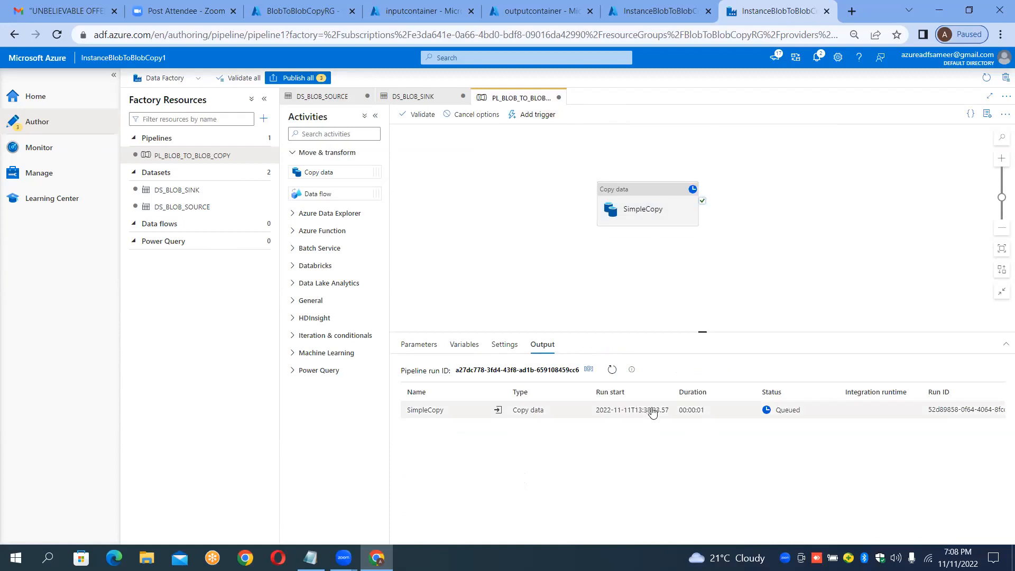
pyautogui.click(648, 416)
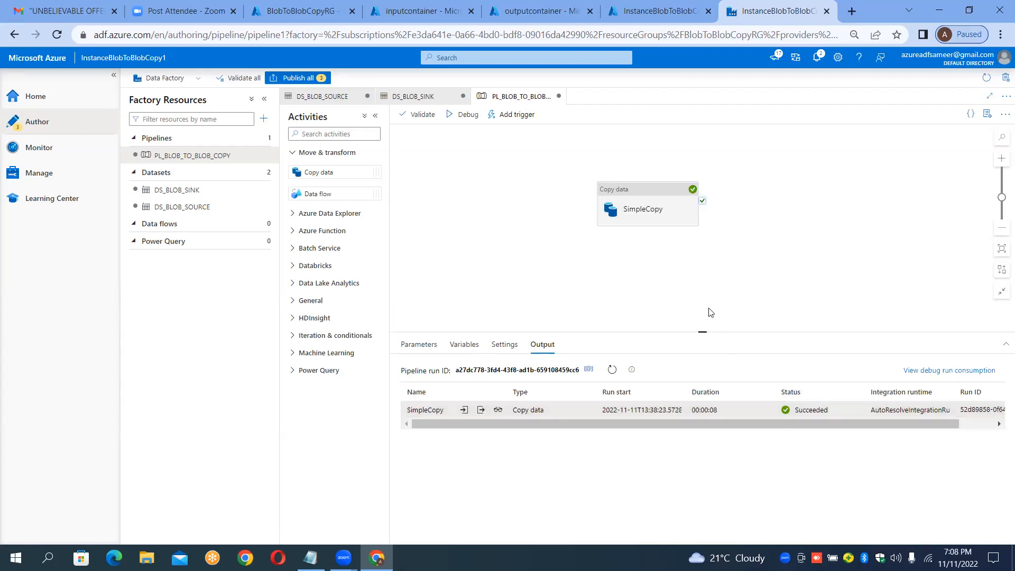
pyautogui.click(553, 13)
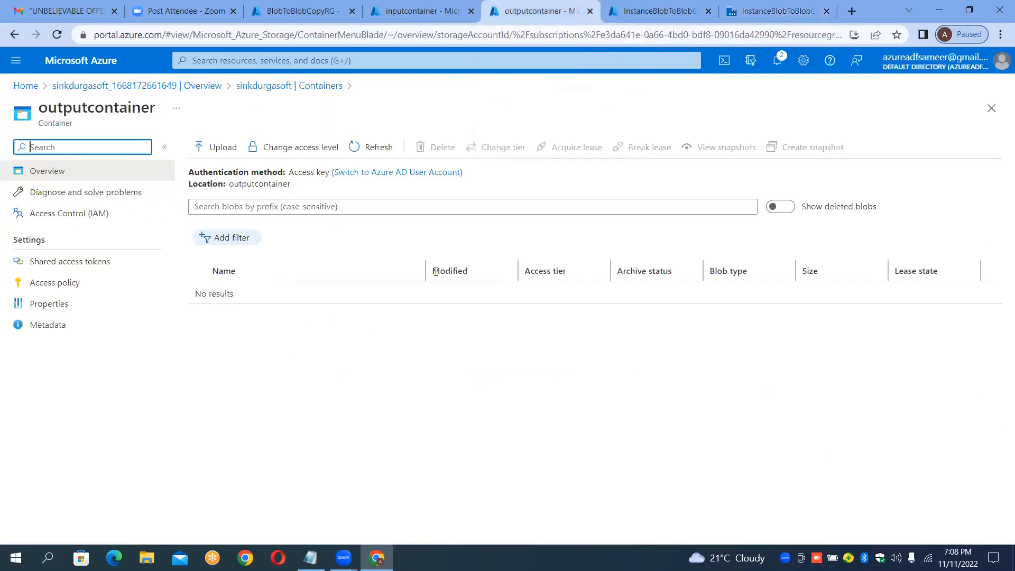
pyautogui.click(378, 152)
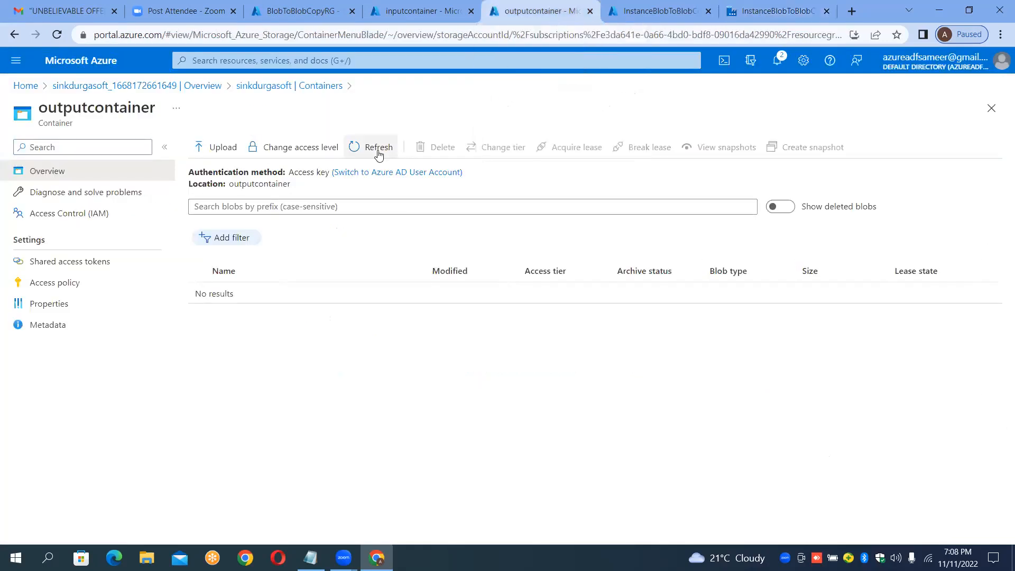
pyautogui.click(379, 153)
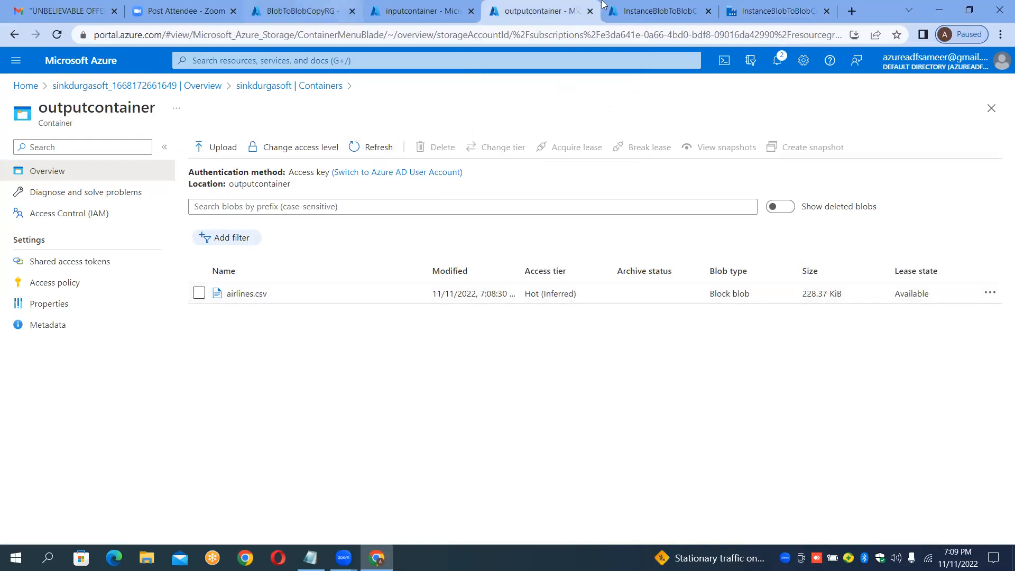
# Step: Compare the inputcontainer and outputcontainer blob lists and open the copied airlines.csv contents for review
pyautogui.click(419, 9)
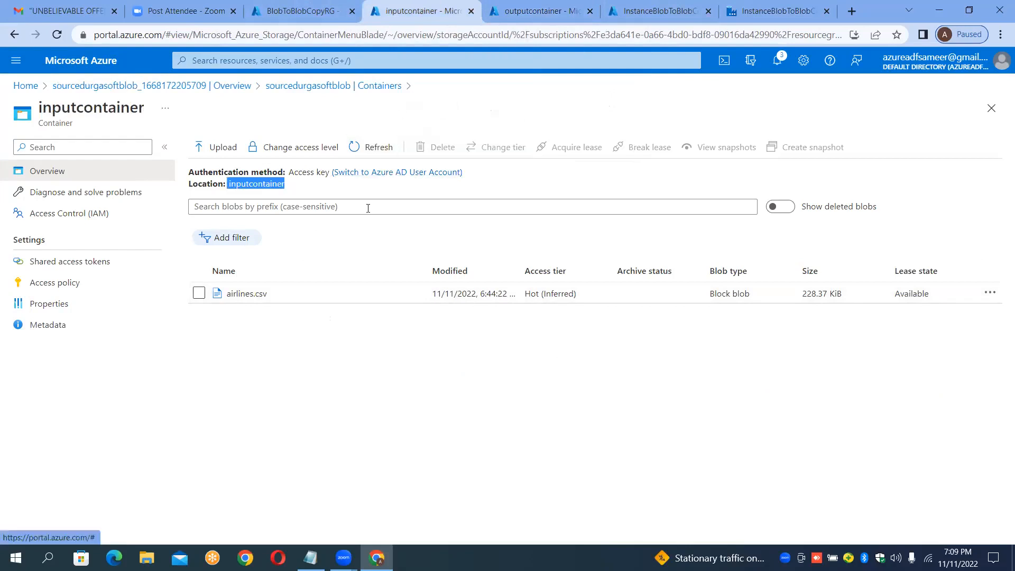
pyautogui.click(402, 210)
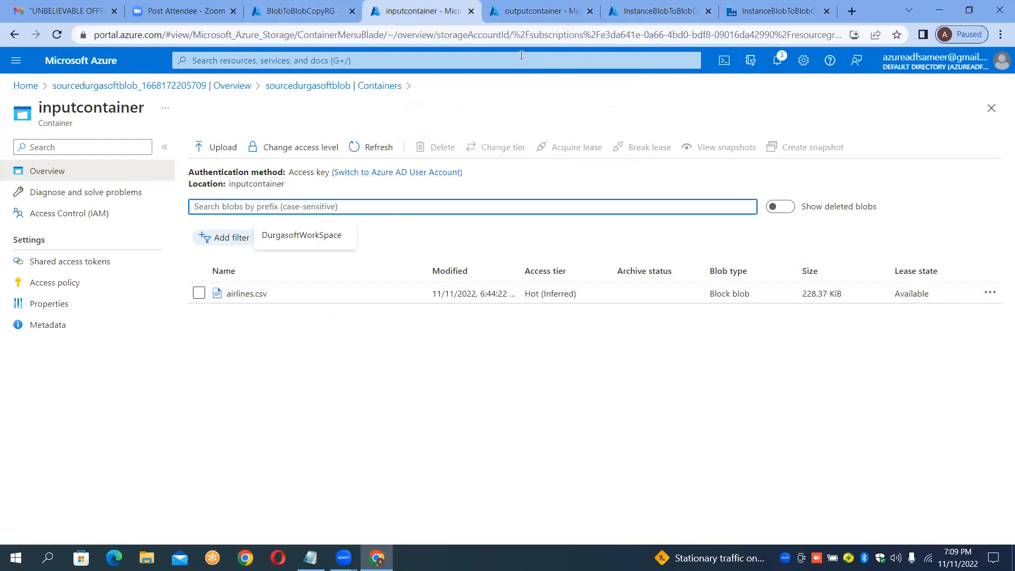
pyautogui.click(534, 10)
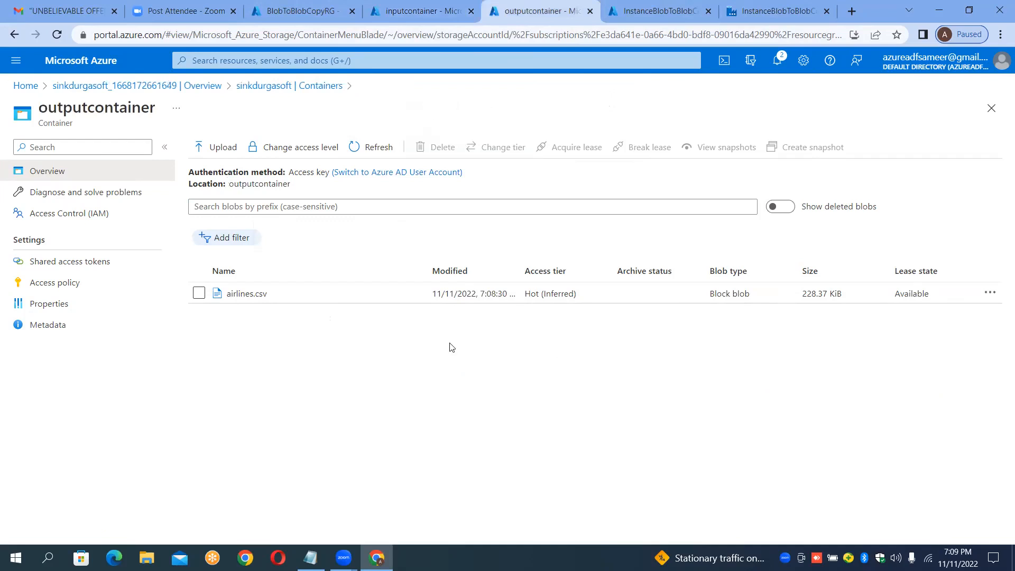
pyautogui.click(261, 301)
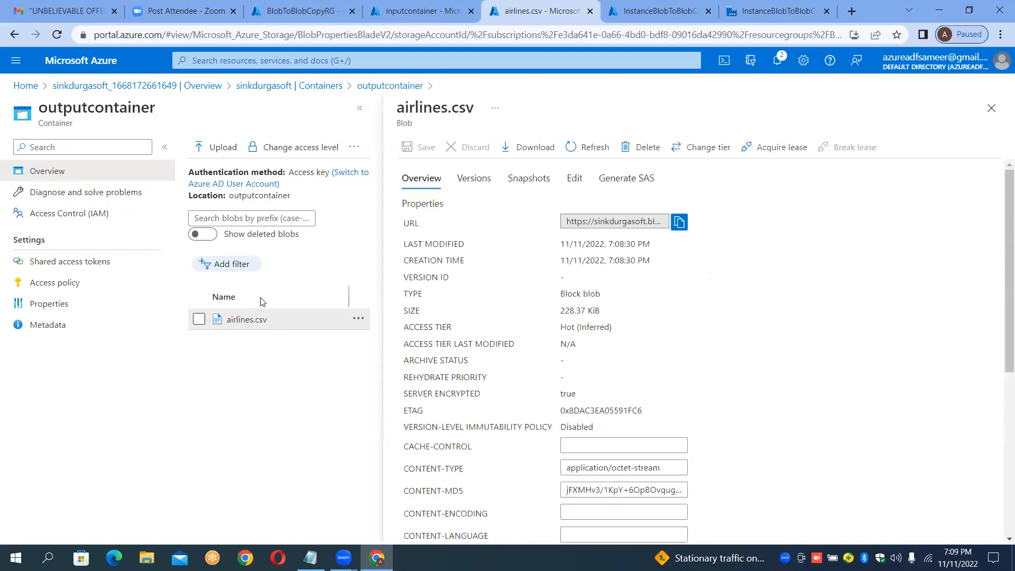
pyautogui.click(574, 178)
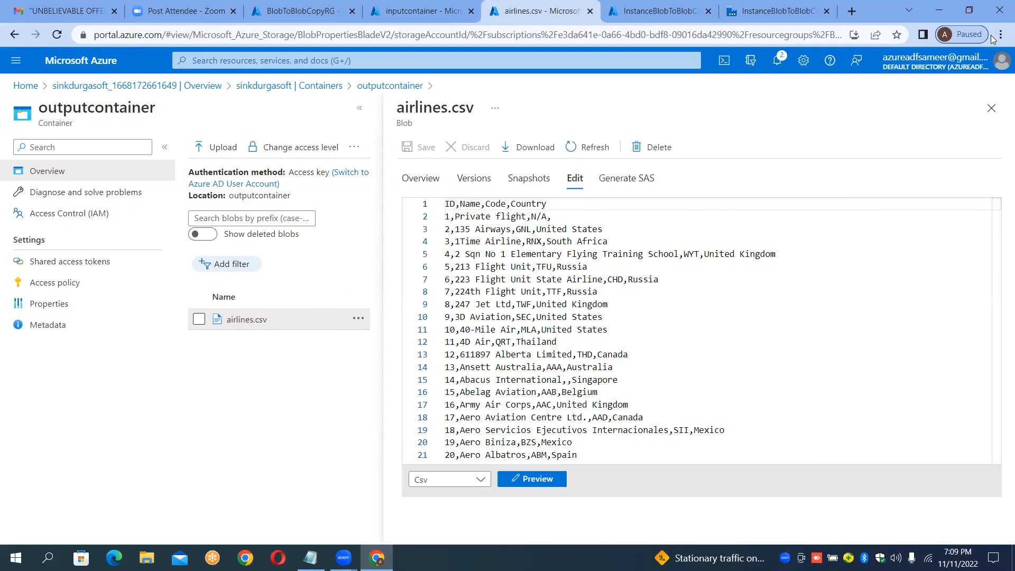
pyautogui.click(989, 113)
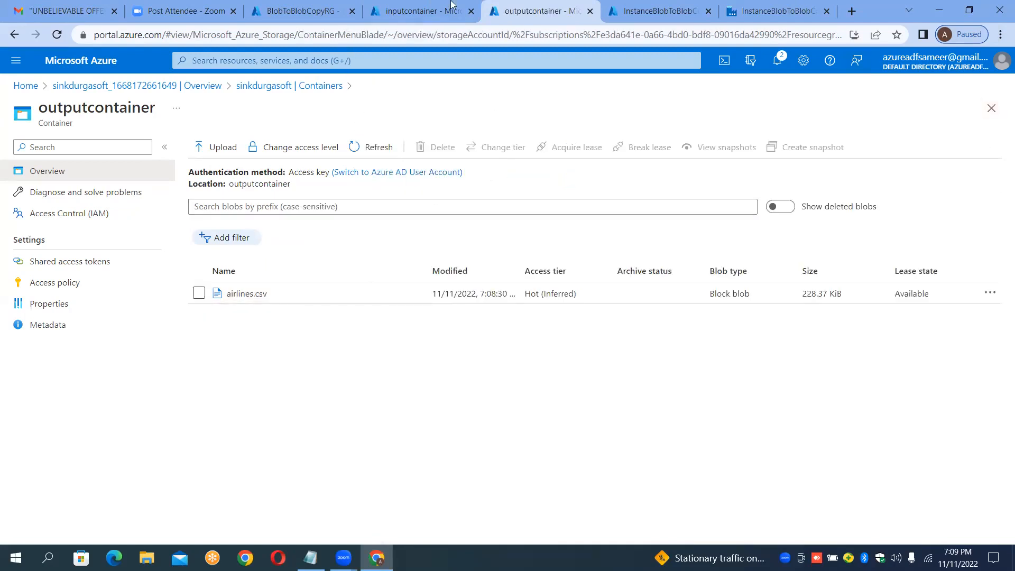
pyautogui.click(431, 8)
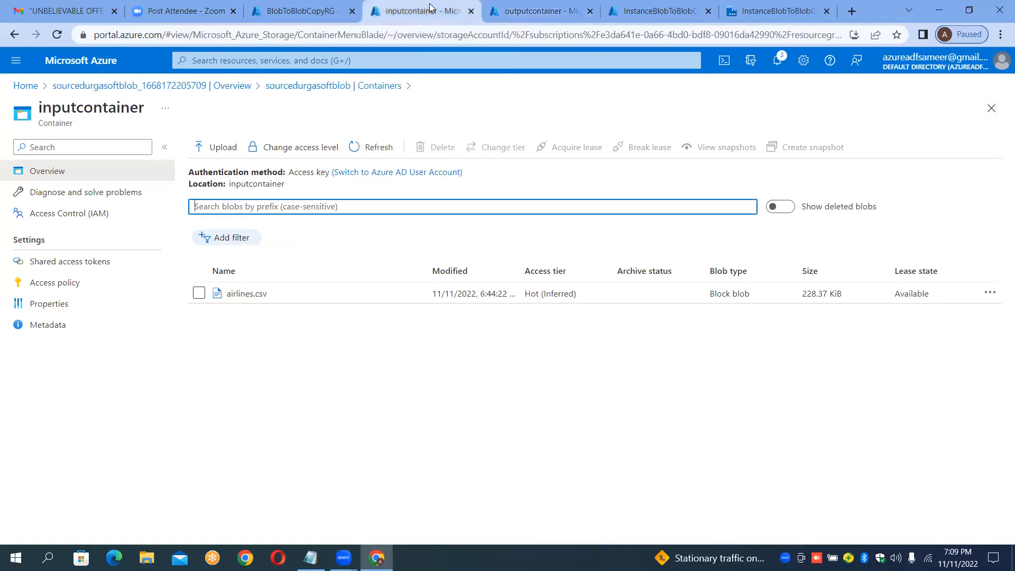
pyautogui.click(497, 16)
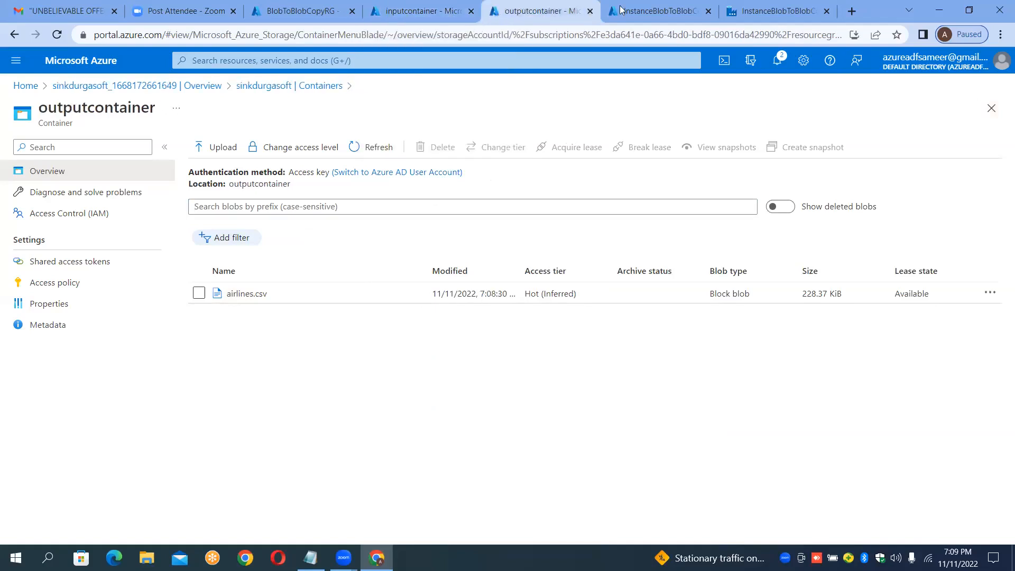
pyautogui.click(788, 8)
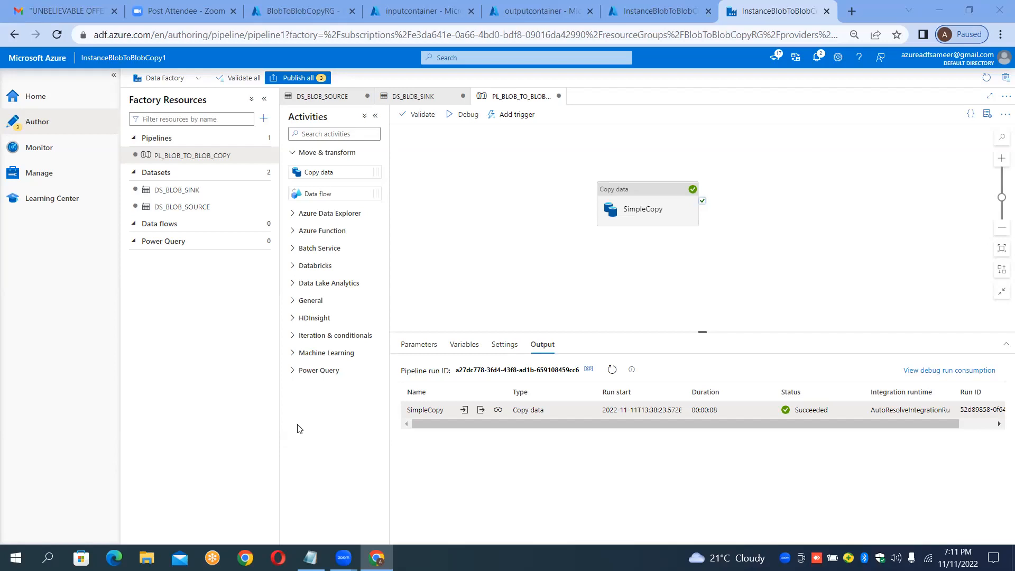
pyautogui.click(299, 12)
pyautogui.click(382, 12)
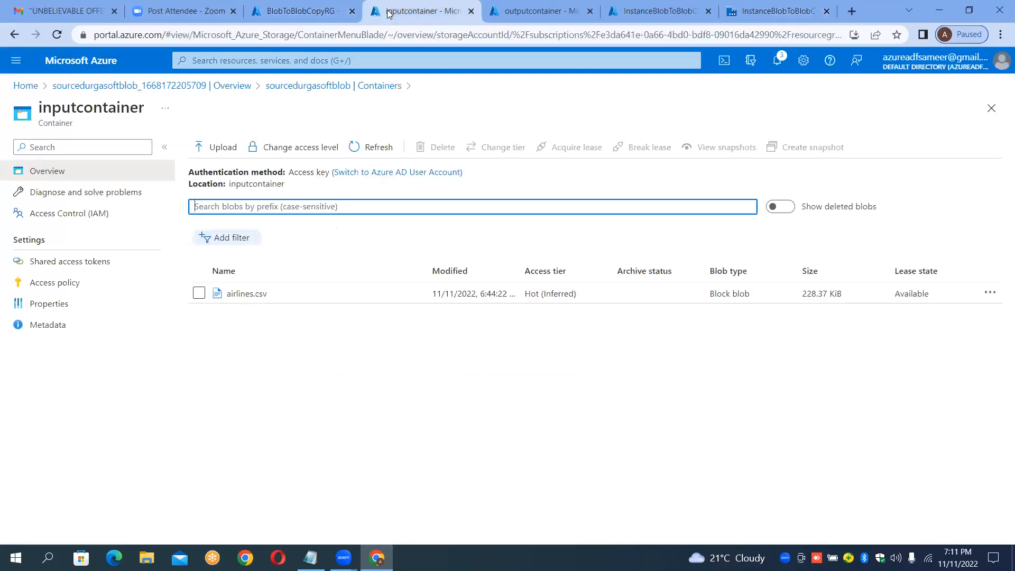
pyautogui.click(18, 87)
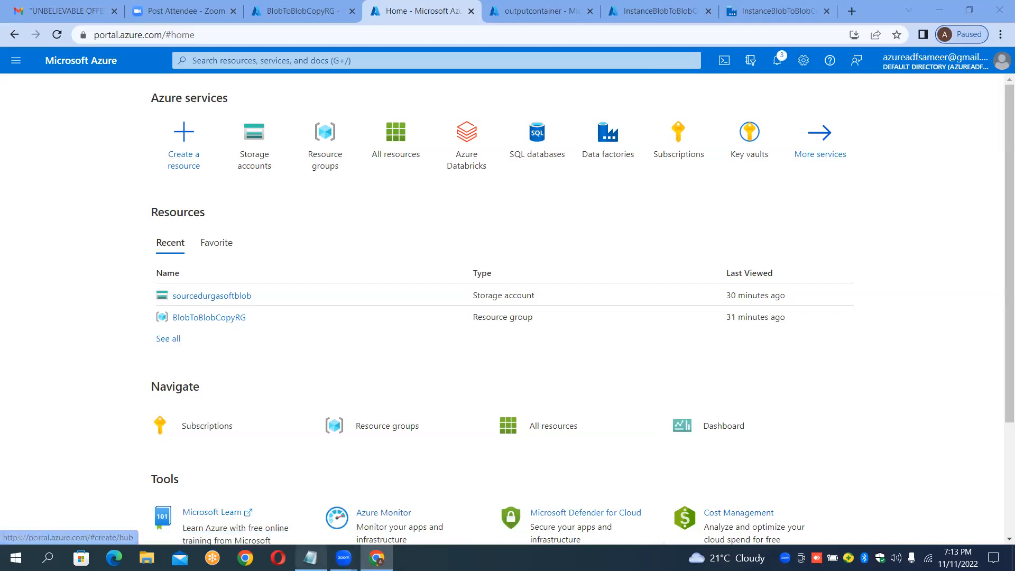
# Step: Switch to Notepad and insert blank lines at the top of the notes
pyautogui.click(310, 558)
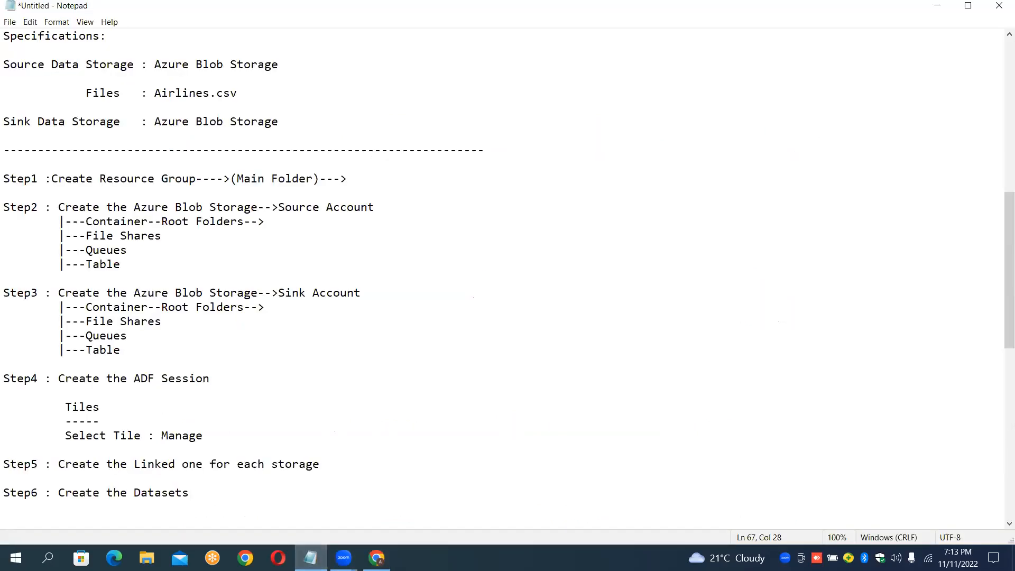
pyautogui.click(4, 35)
pyautogui.press('Return')
pyautogui.press('Up')
pyautogui.press('Up')
pyautogui.press('Up')
pyautogui.press('Up')
pyautogui.press('Up')
pyautogui.press('Up')
pyautogui.press('Up')
pyautogui.press('Up')
pyautogui.press('Up')
pyautogui.press('Up')
pyautogui.press('Up')
pyautogui.press('Up')
pyautogui.press('Up')
pyautogui.press('Up')
pyautogui.press('Up')
pyautogui.press('Up')
pyautogui.press('Up')
pyautogui.press('Up')
pyautogui.press('Up')
pyautogui.press('Up')
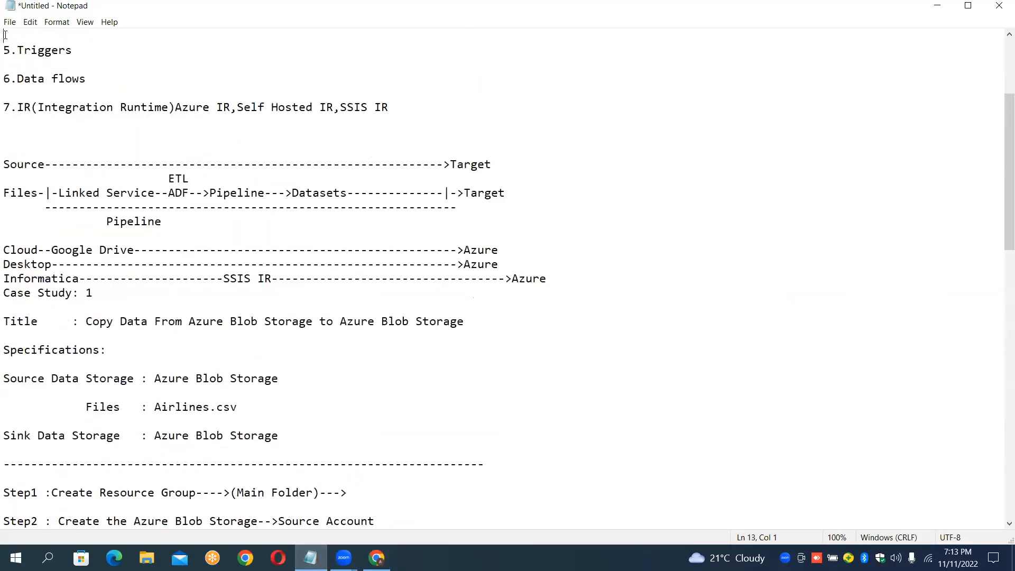
pyautogui.press('Return')
pyautogui.press('Return')
pyautogui.press('Return')
pyautogui.press('Return')
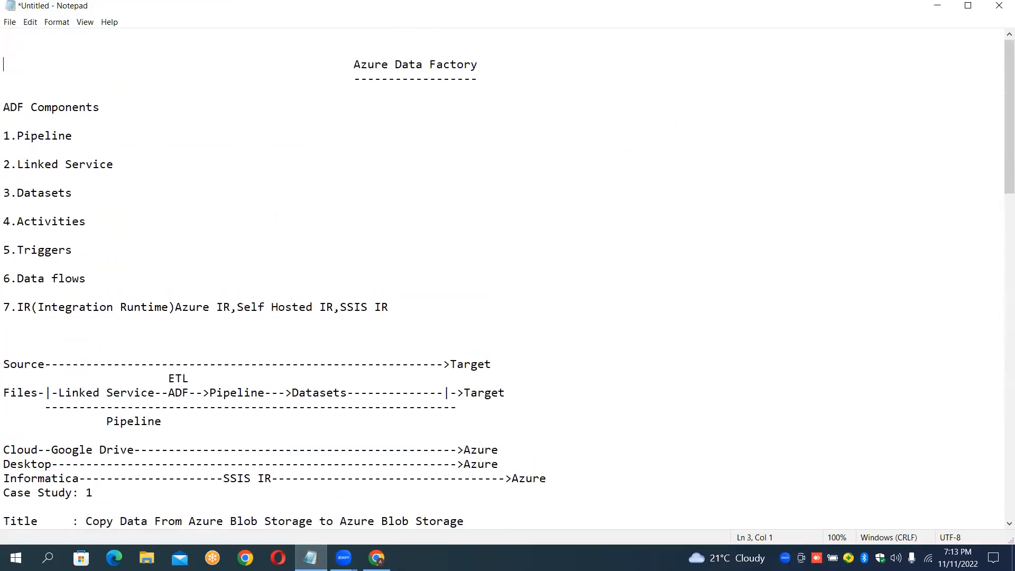
pyautogui.press('Up')
pyautogui.press('Up')
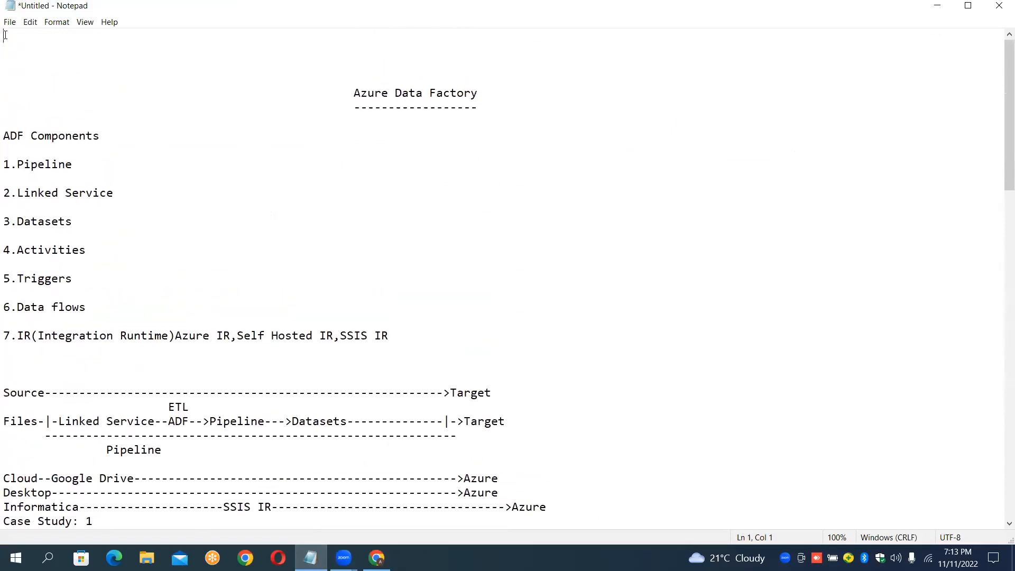
pyautogui.hotkey('shift', 'Left')
pyautogui.hotkey('shift', 'Left')
pyautogui.hotkey('shift', 'Left')
pyautogui.hotkey('shift', 'Left')
pyautogui.hotkey('shift', 'Left')
pyautogui.hotkey('shift', 'Left')
pyautogui.hotkey('shift', 'Left')
pyautogui.hotkey('shift', 'Left')
pyautogui.hotkey('shift', 'Left')
pyautogui.hotkey('shift', 'Left')
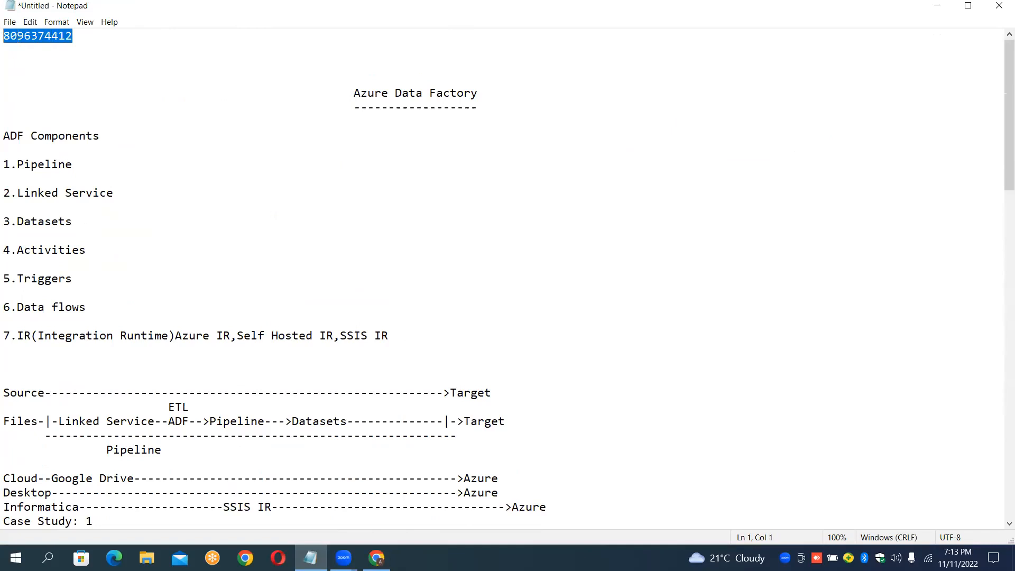